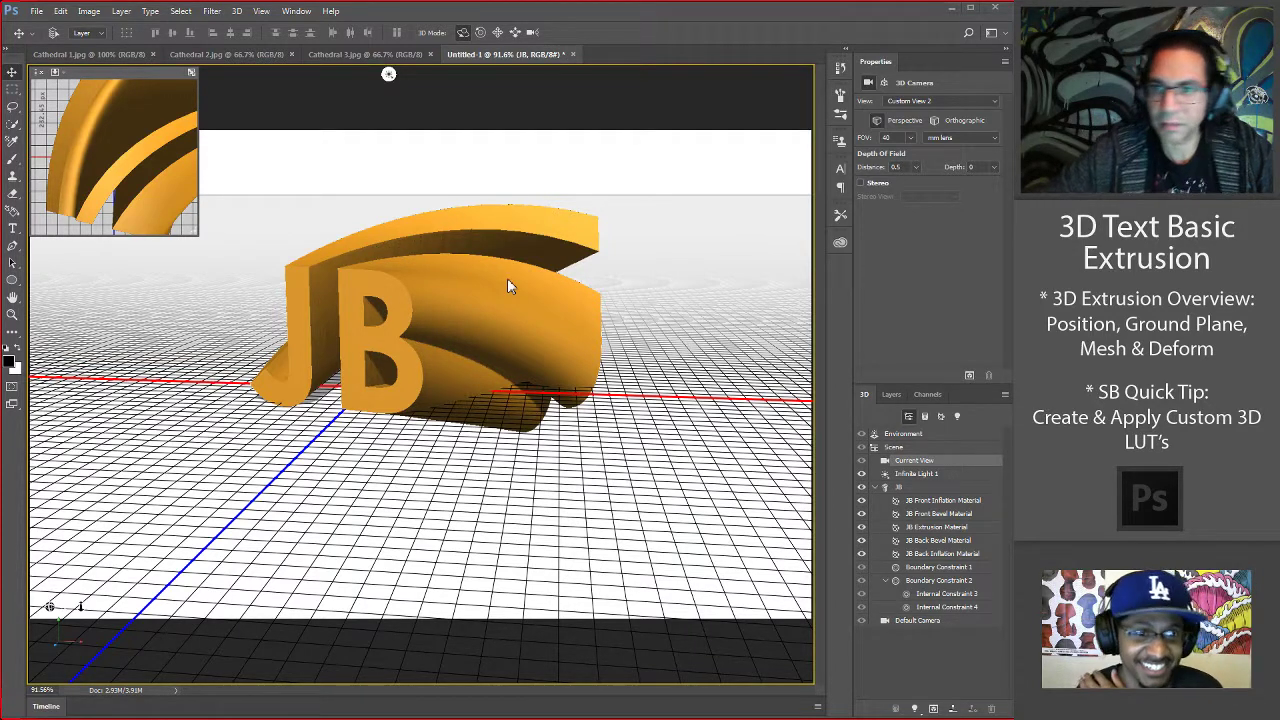
Render the extruded JB text mesh, stop the render, and switch to the Lasso tool.
click(1005, 394)
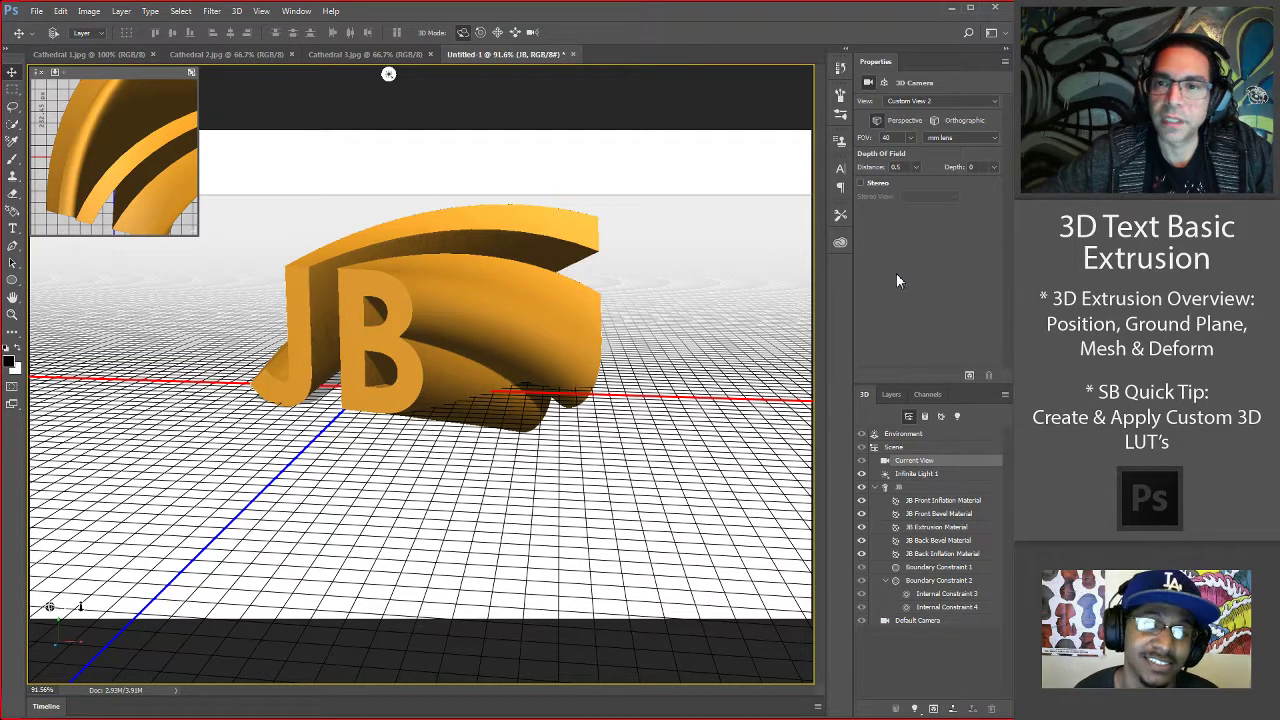
click(920, 488)
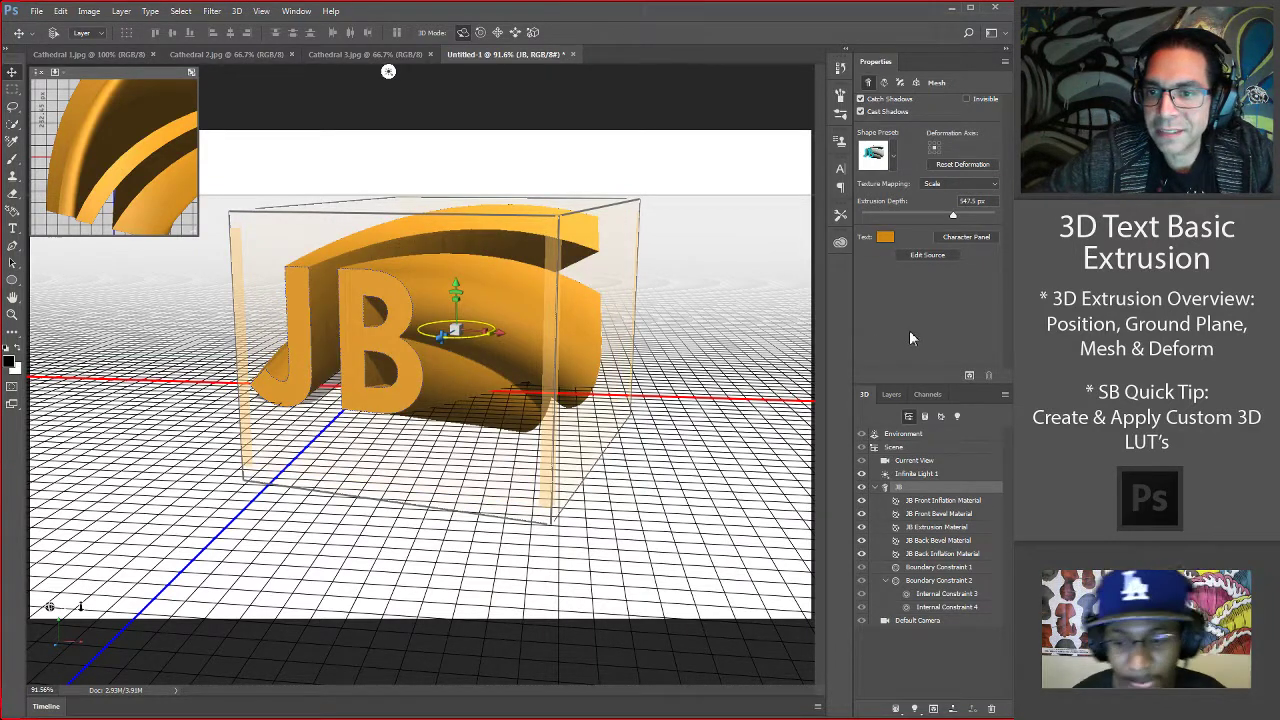
click(968, 376)
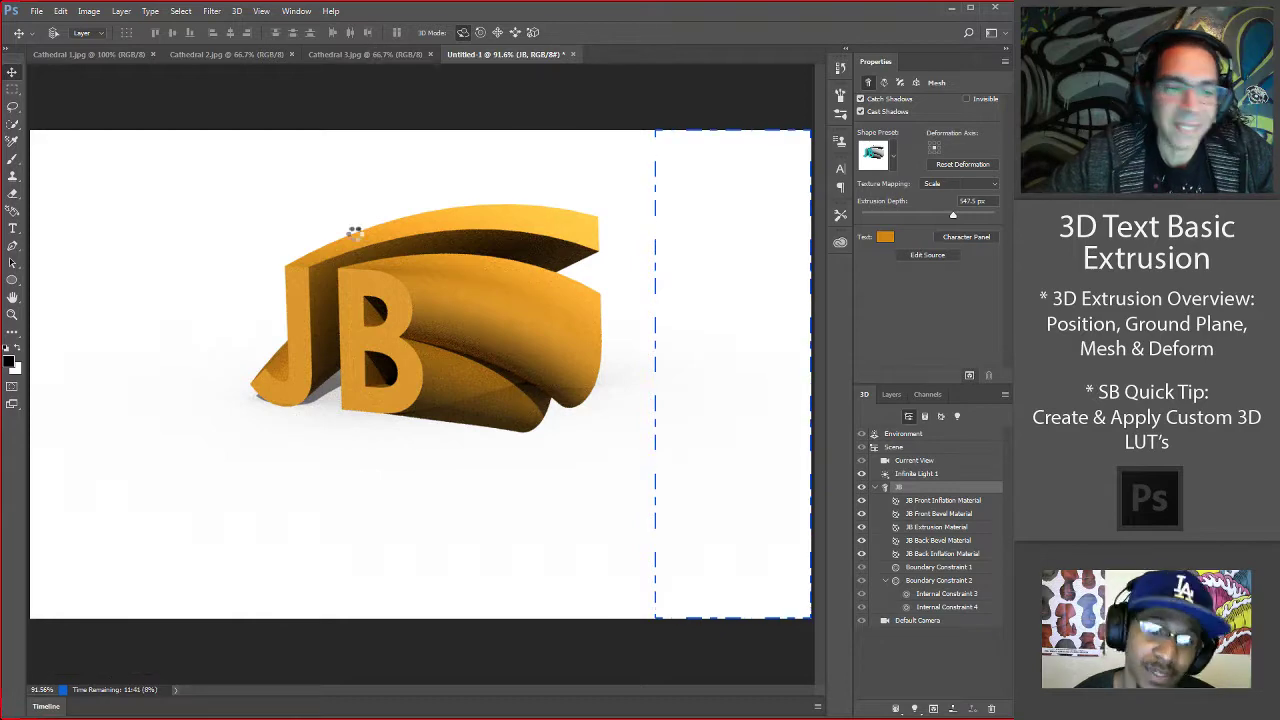
click(435, 428)
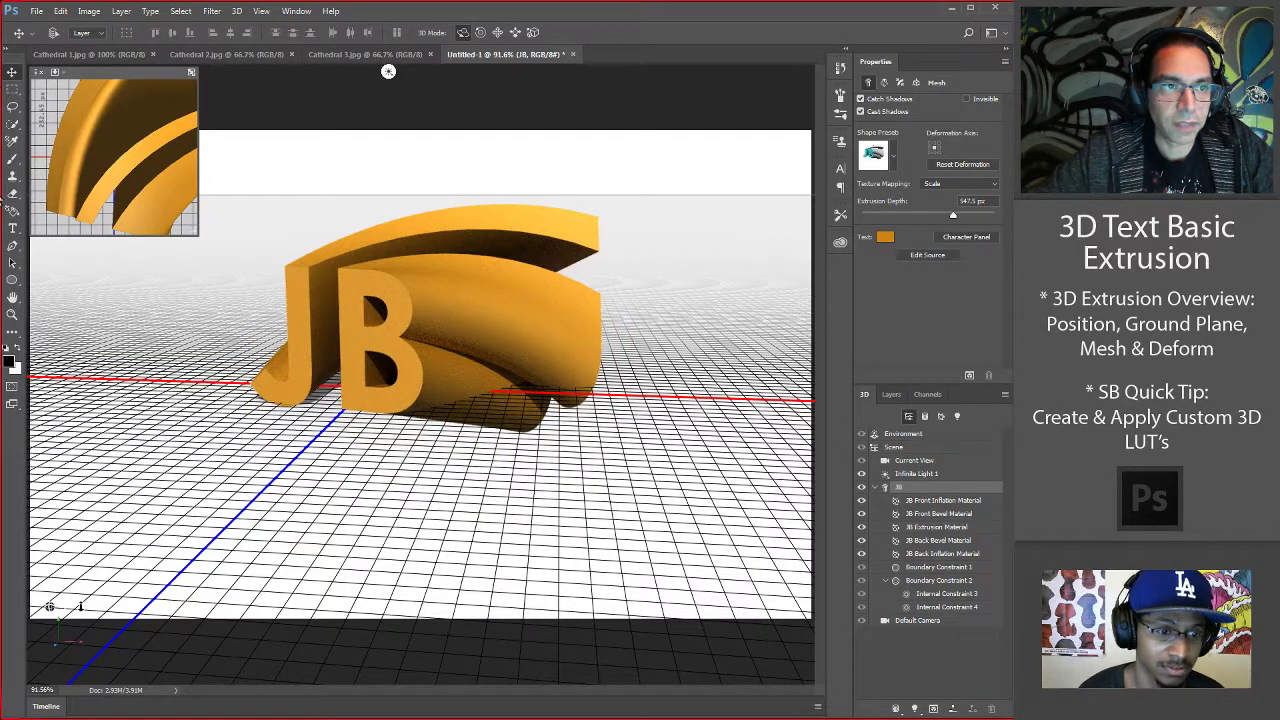
click(13, 108)
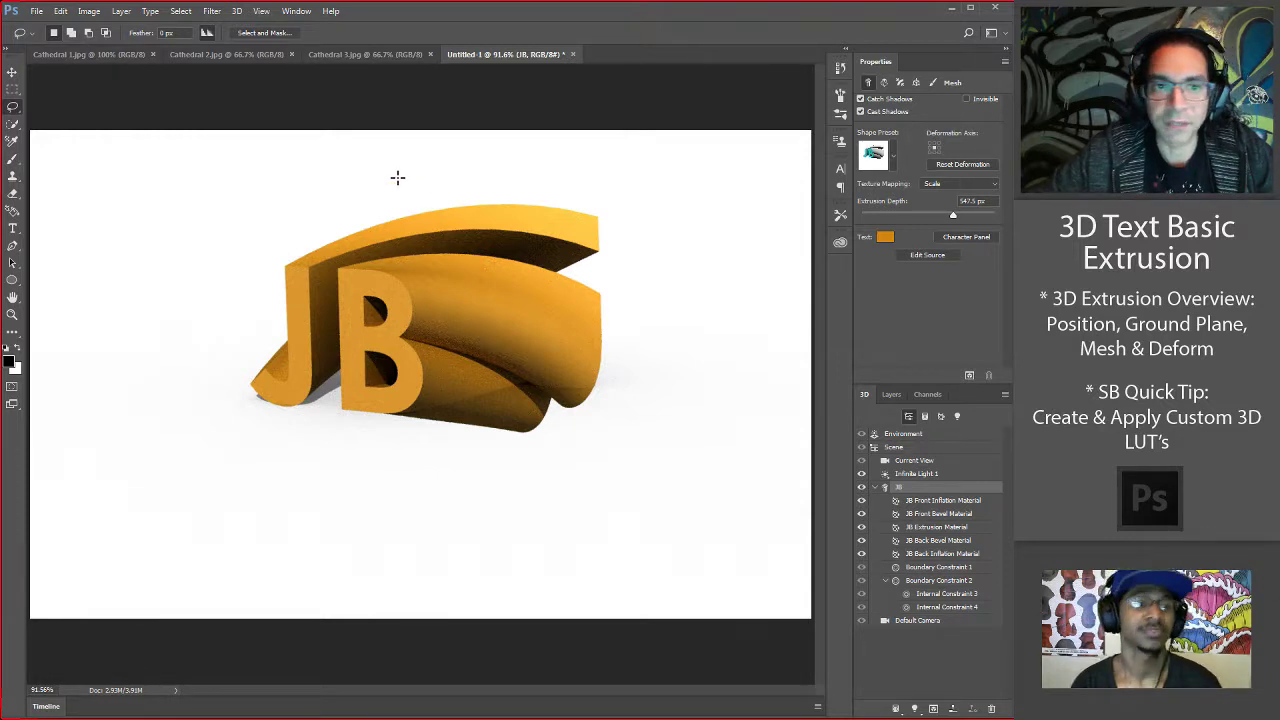
Look through the open Cathedral photos, return to Cathedral 3.jpg, and float the Properties and Adjustments panels beside the photo.
click(370, 54)
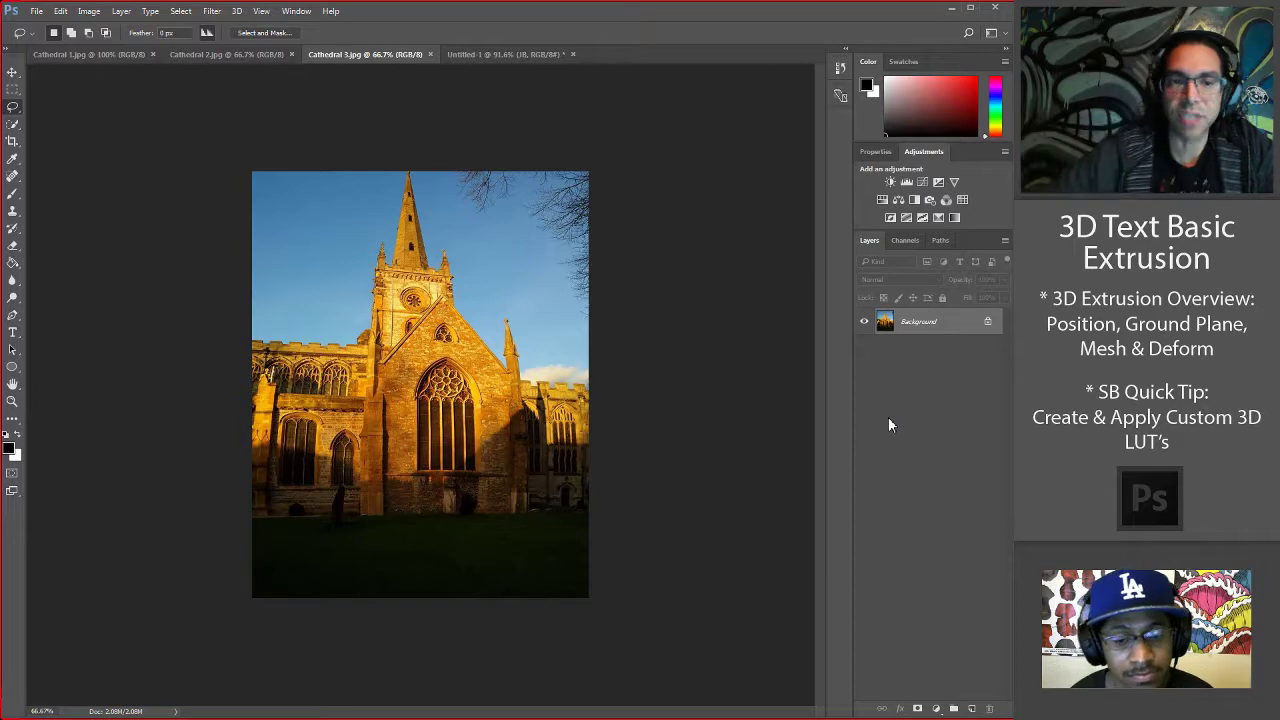
click(204, 58)
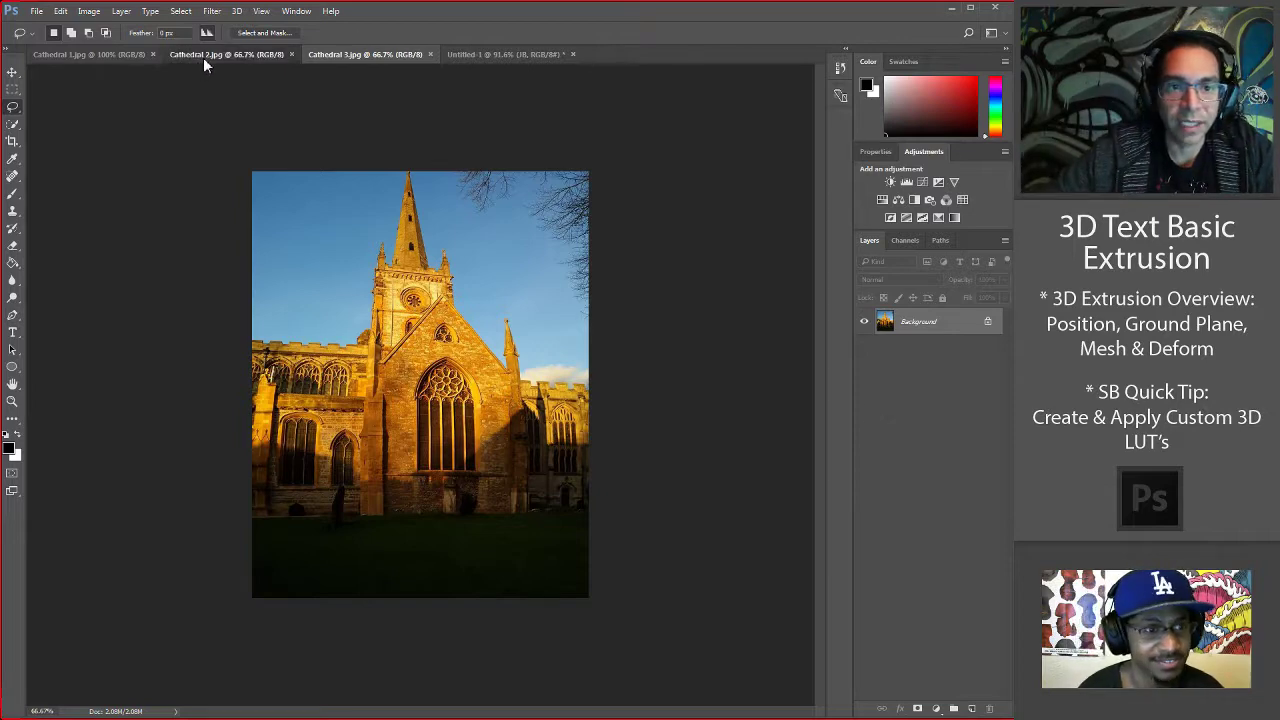
click(125, 55)
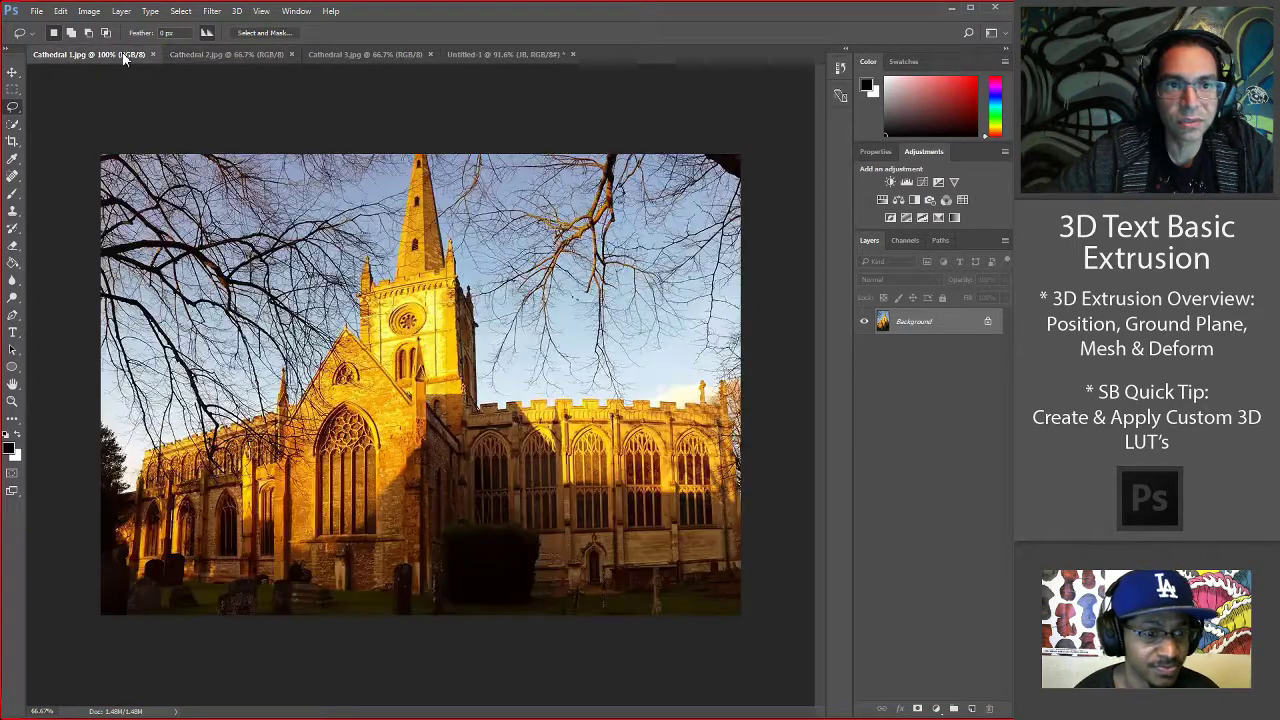
click(345, 56)
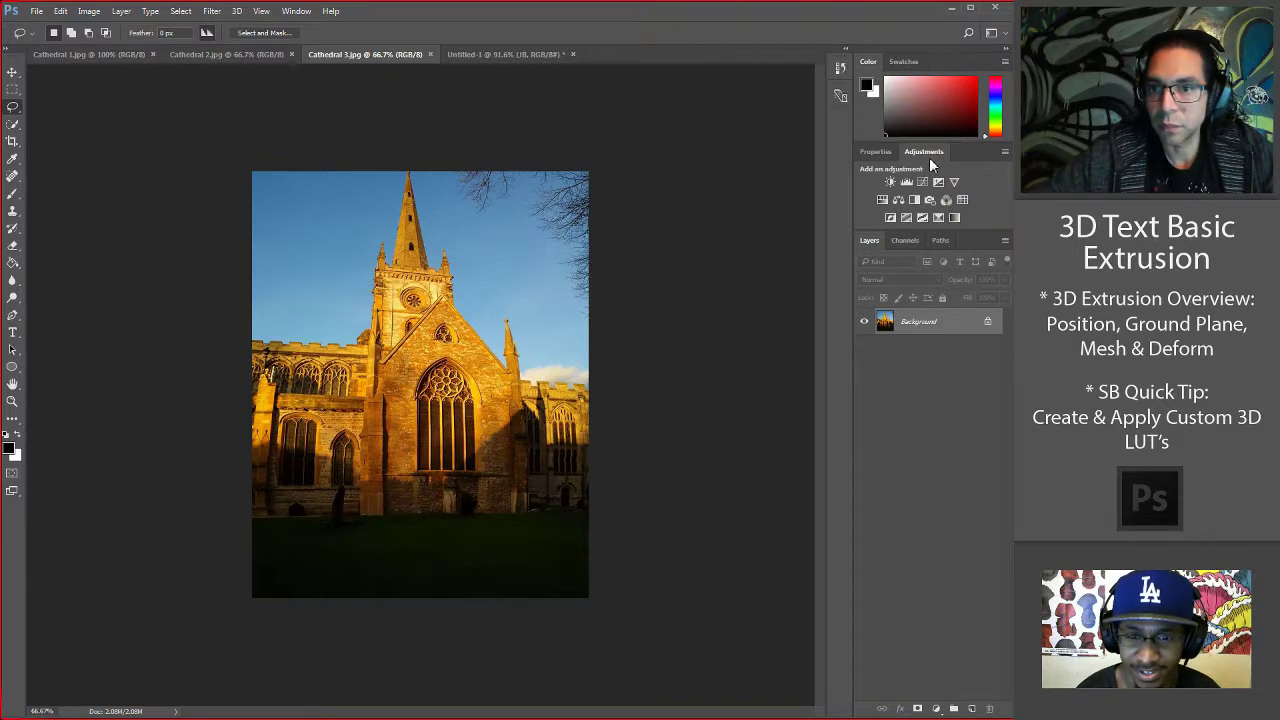
drag(969, 154, 744, 88)
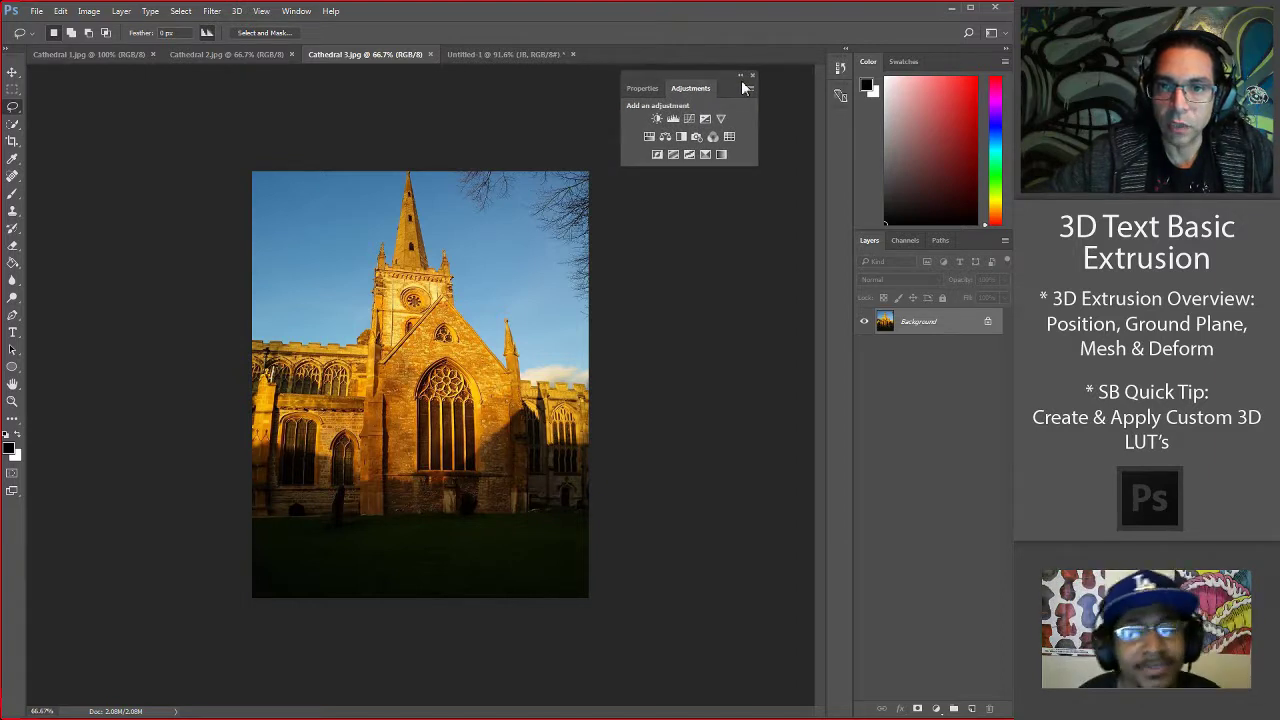
Add a Color Lookup adjustment layer to Cathedral 3.jpg and try the Fuji ETERNA 250D Fuji 3510 and Fuji F125 Kodak 2393 LUTs.
click(729, 138)
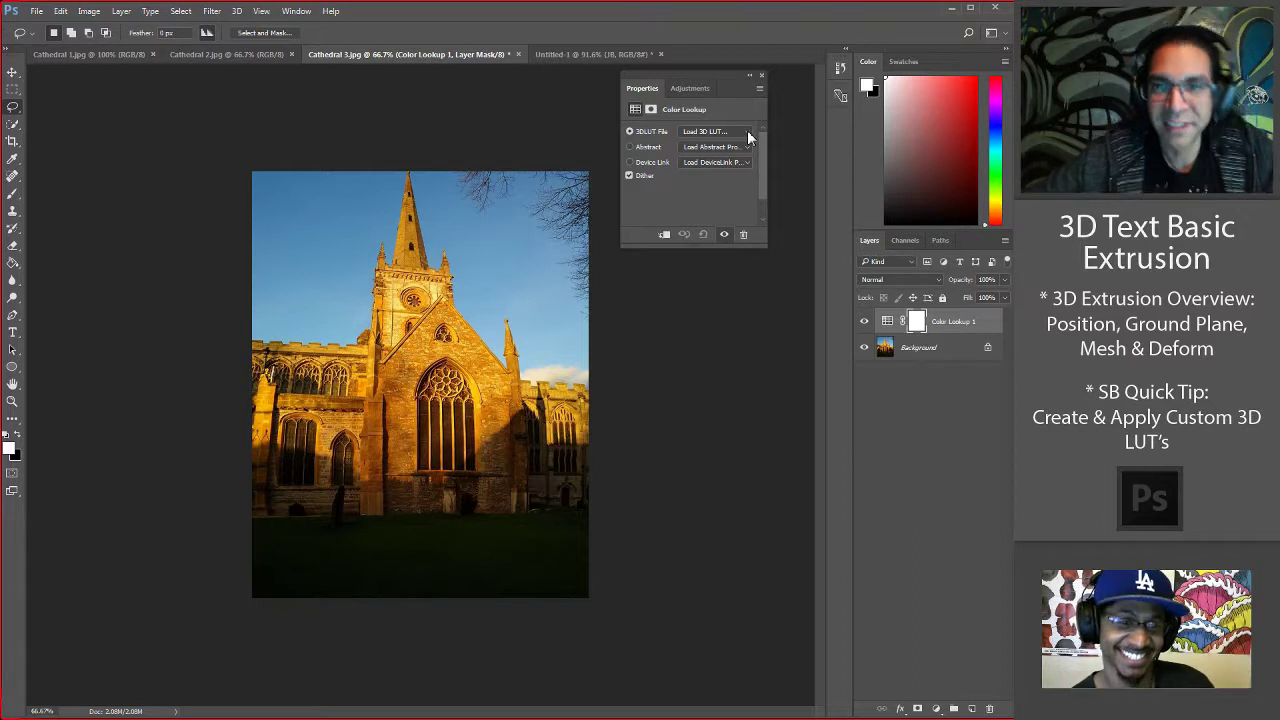
click(747, 131)
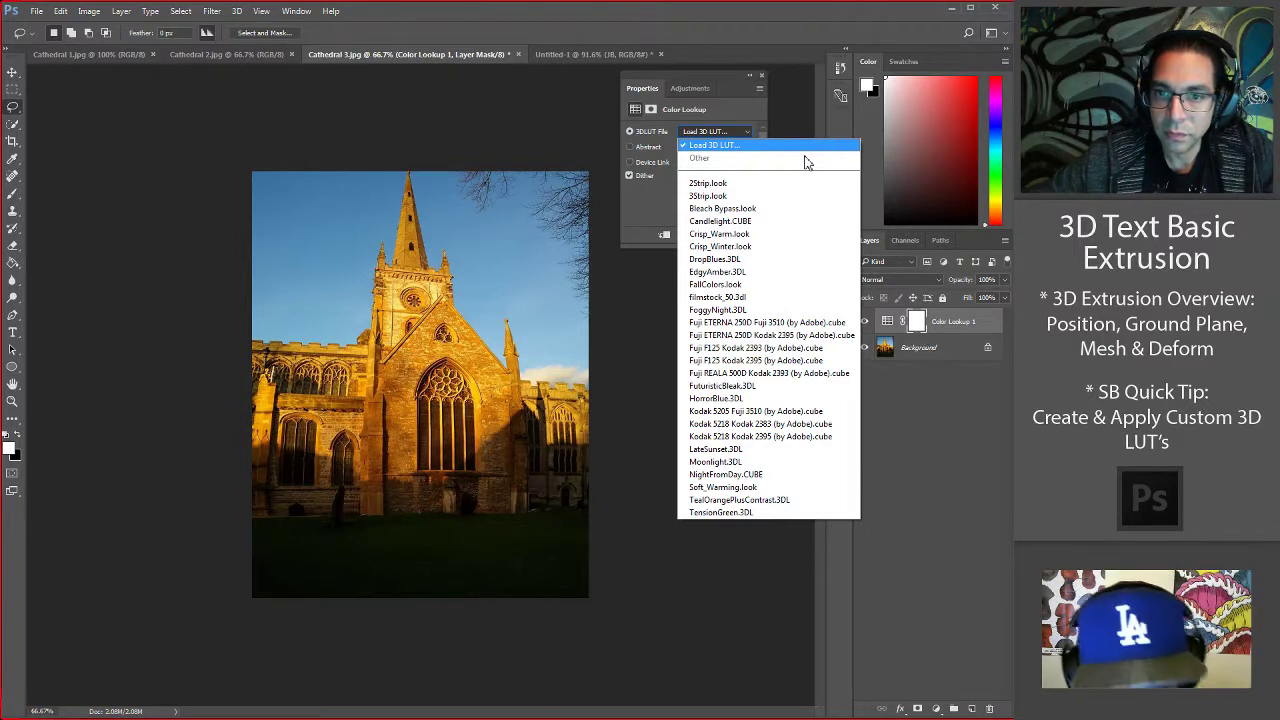
click(790, 324)
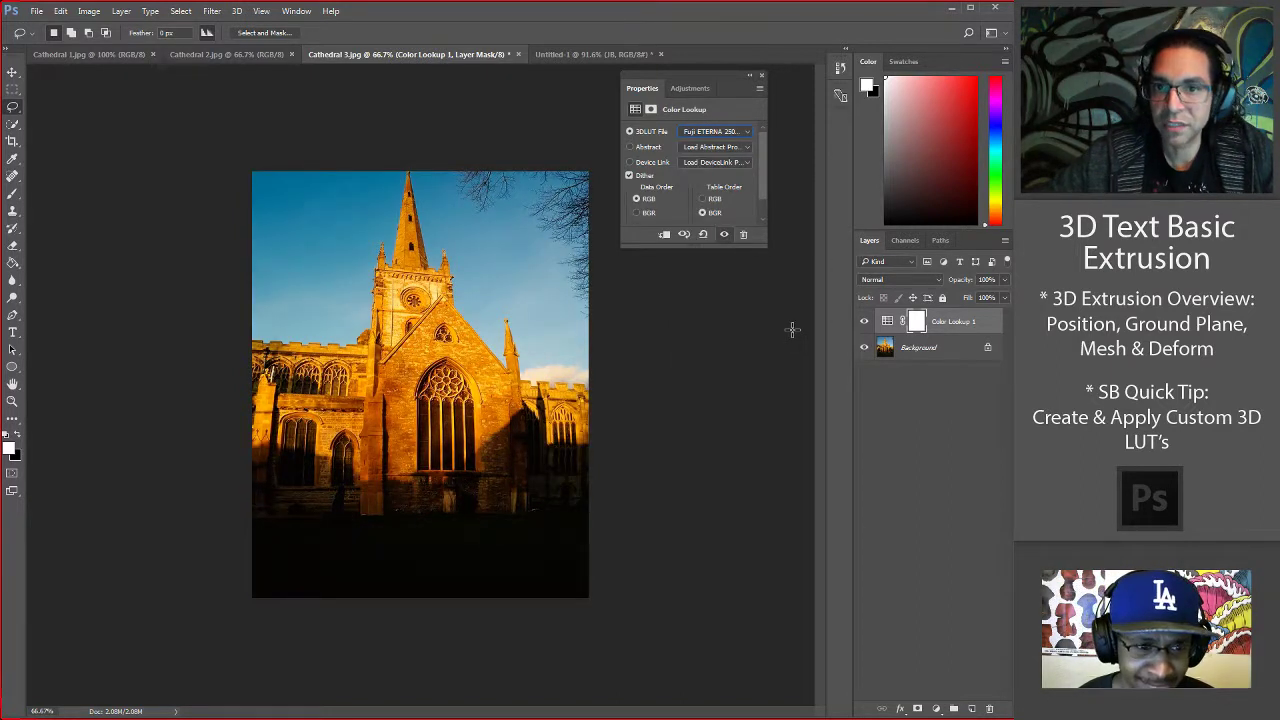
click(743, 131)
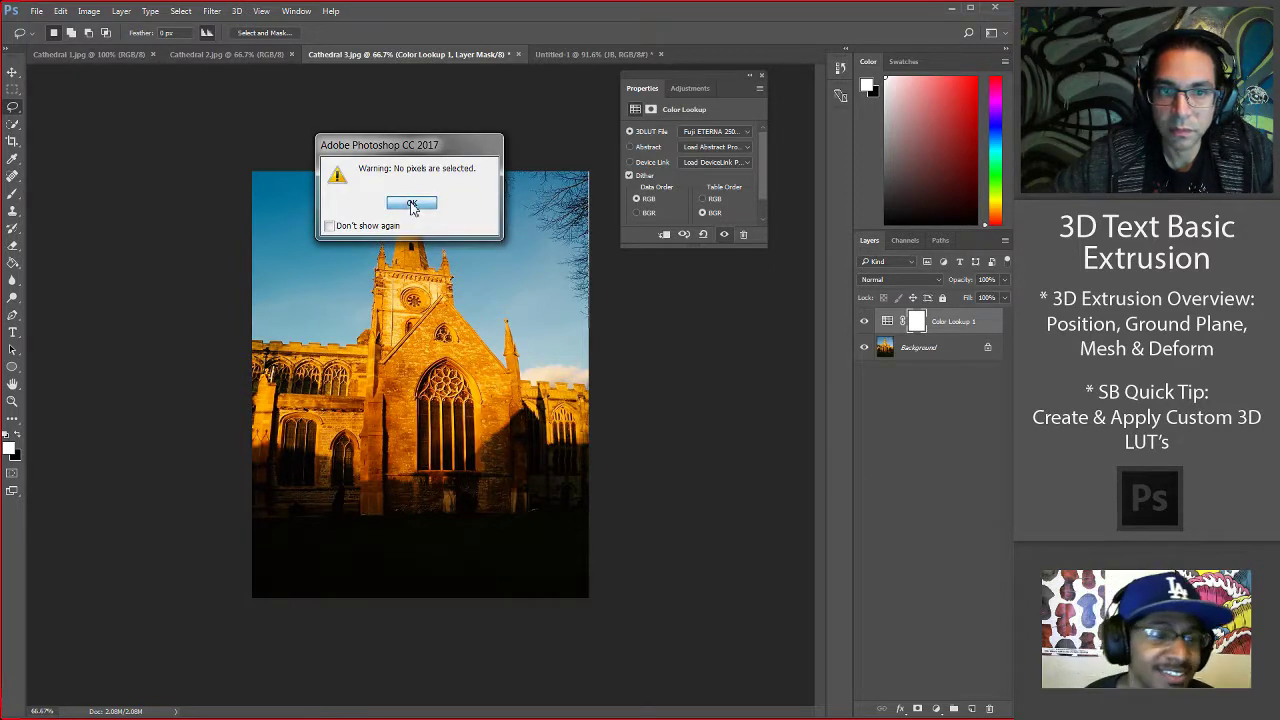
click(411, 204)
click(745, 132)
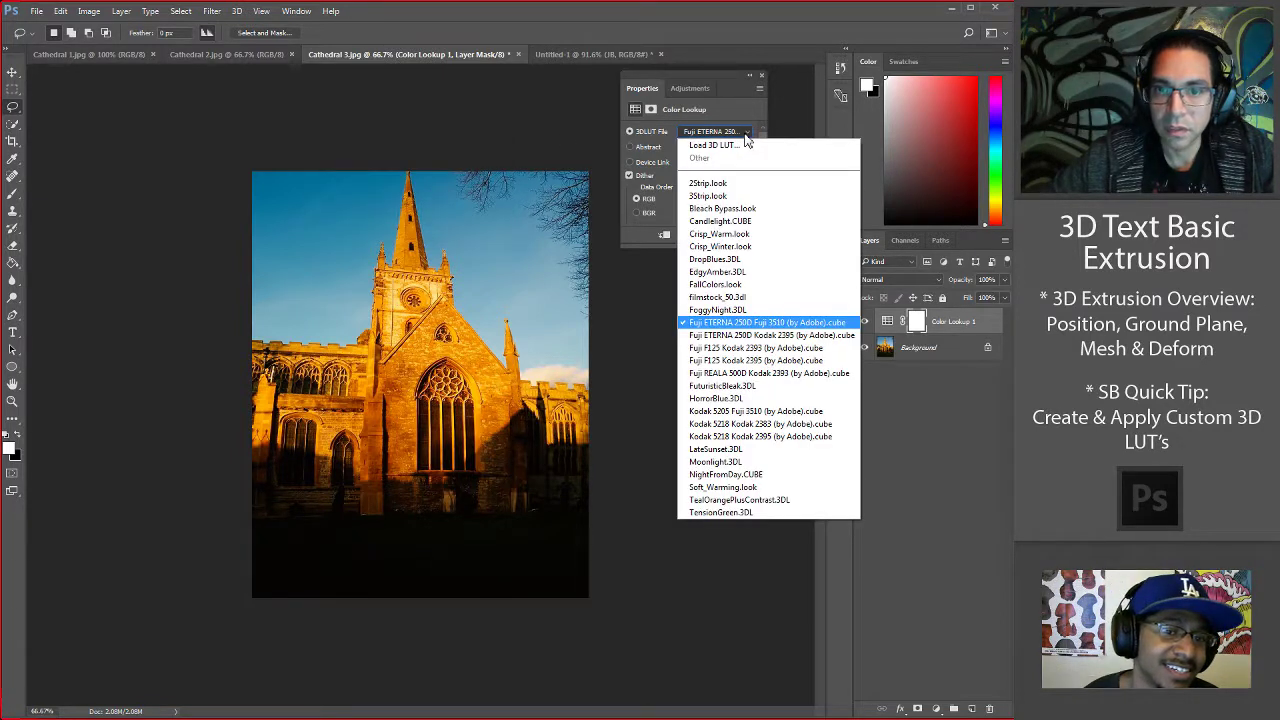
click(814, 347)
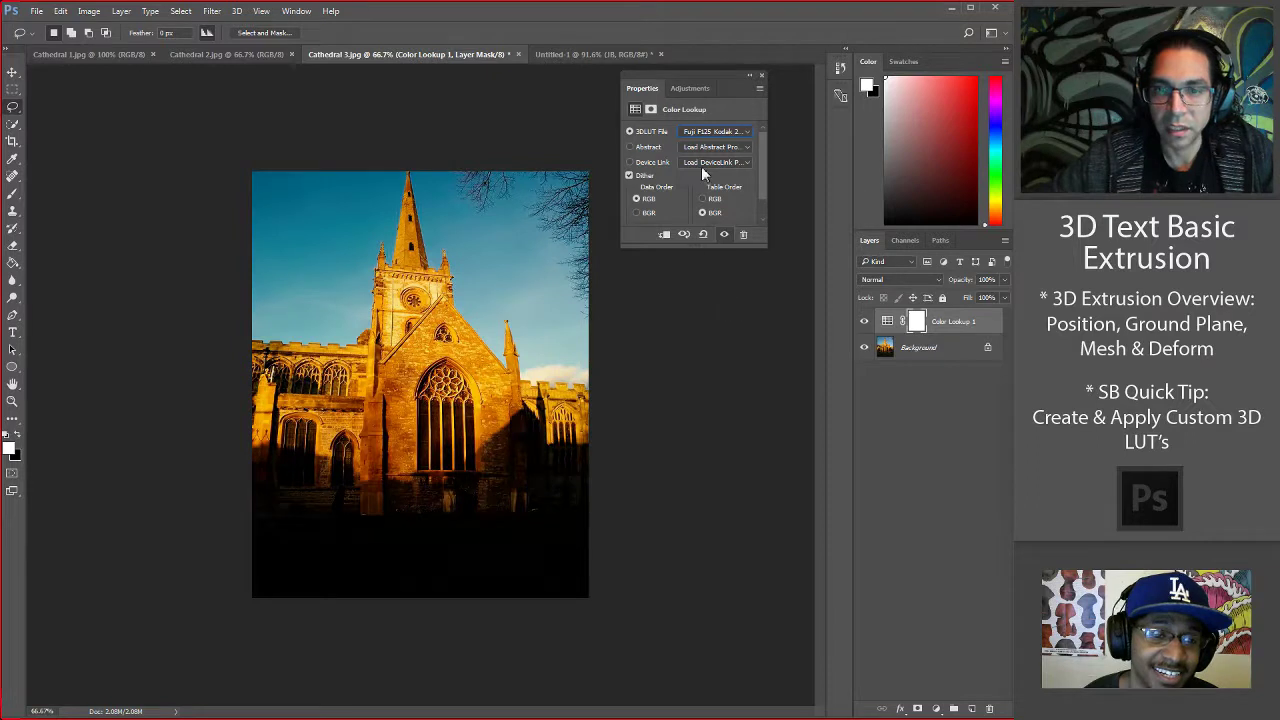
Try the FuturisticBleak.3DL, Moonlight.3DL and NightFromDay.CUBE LUTs on the Color Lookup layer.
click(742, 134)
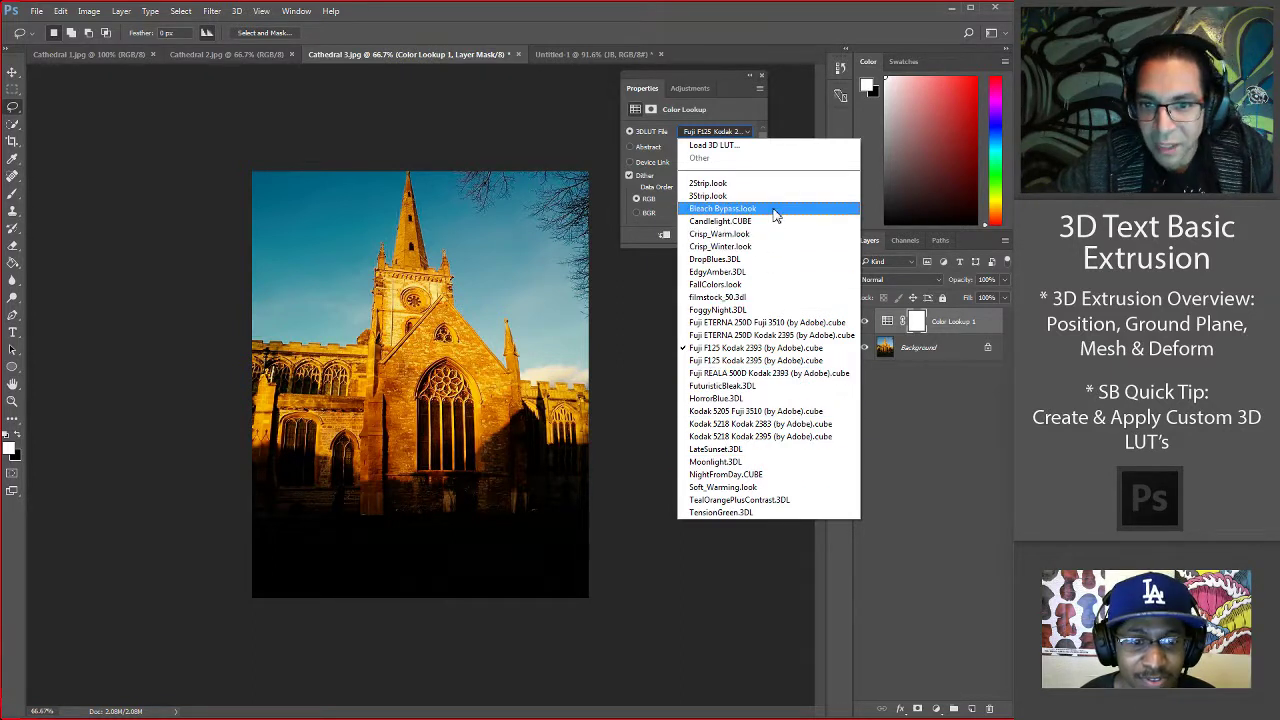
click(787, 390)
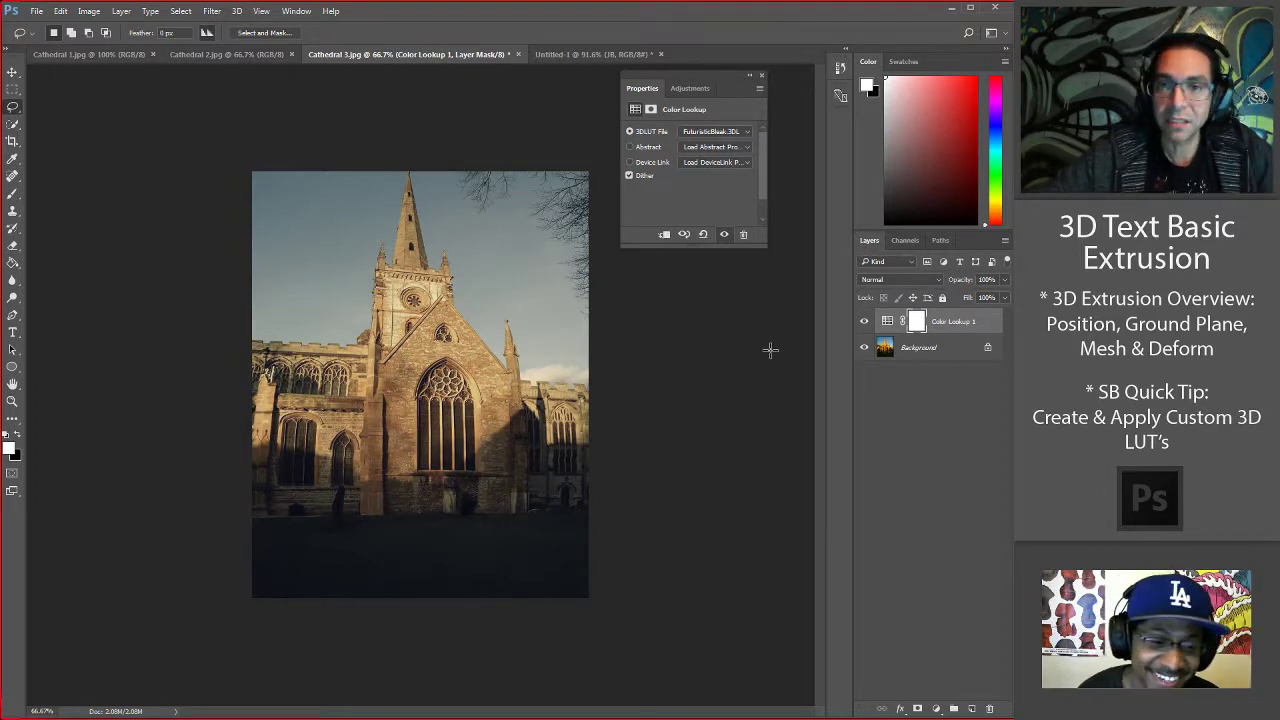
click(743, 133)
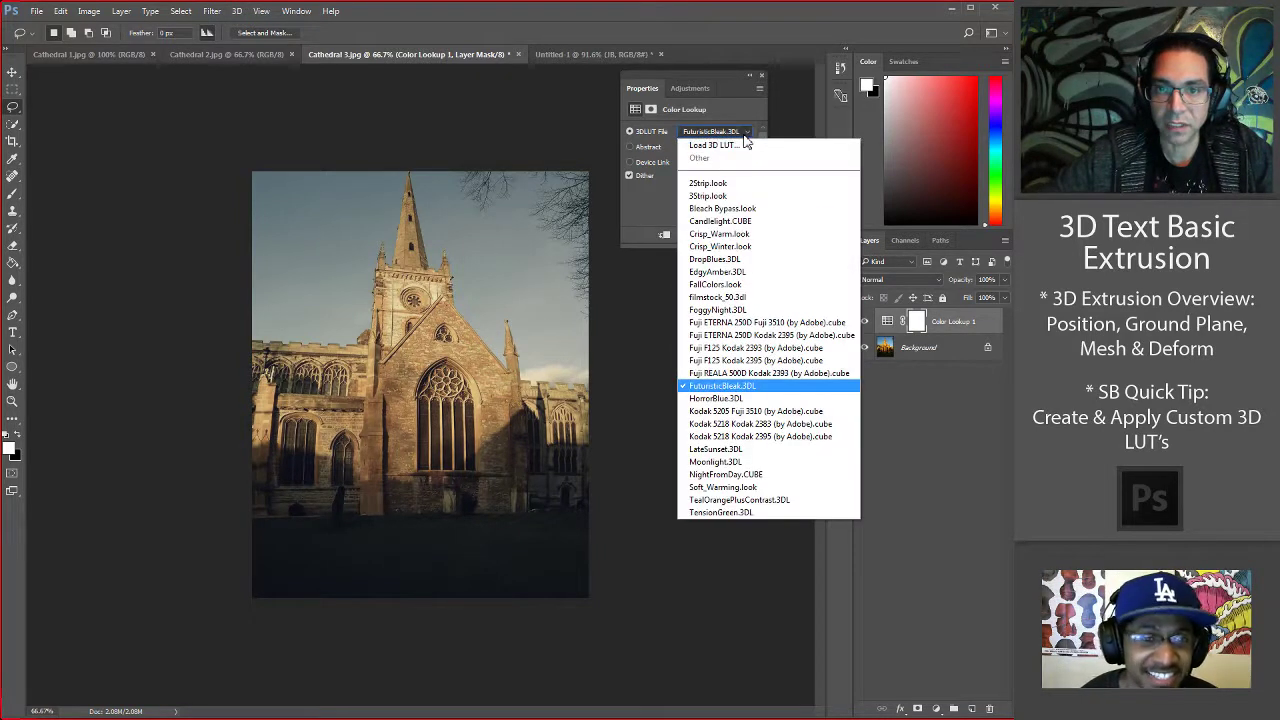
click(769, 462)
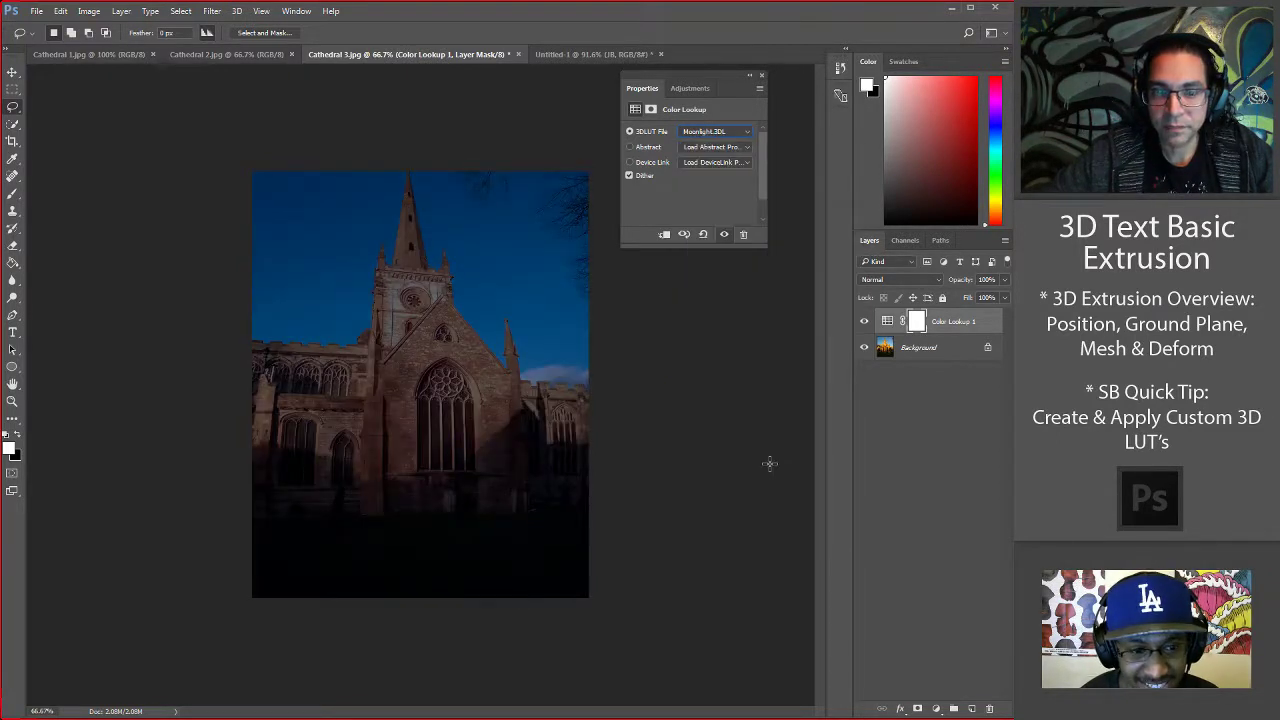
click(746, 134)
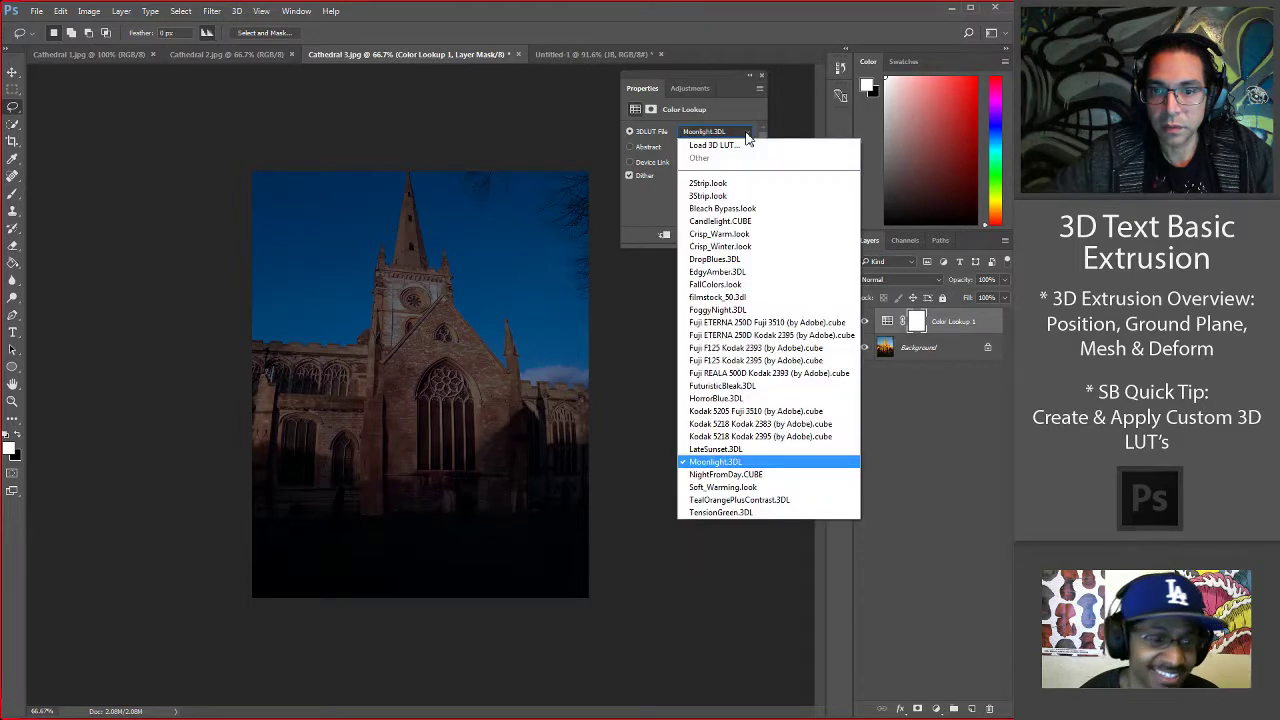
click(777, 475)
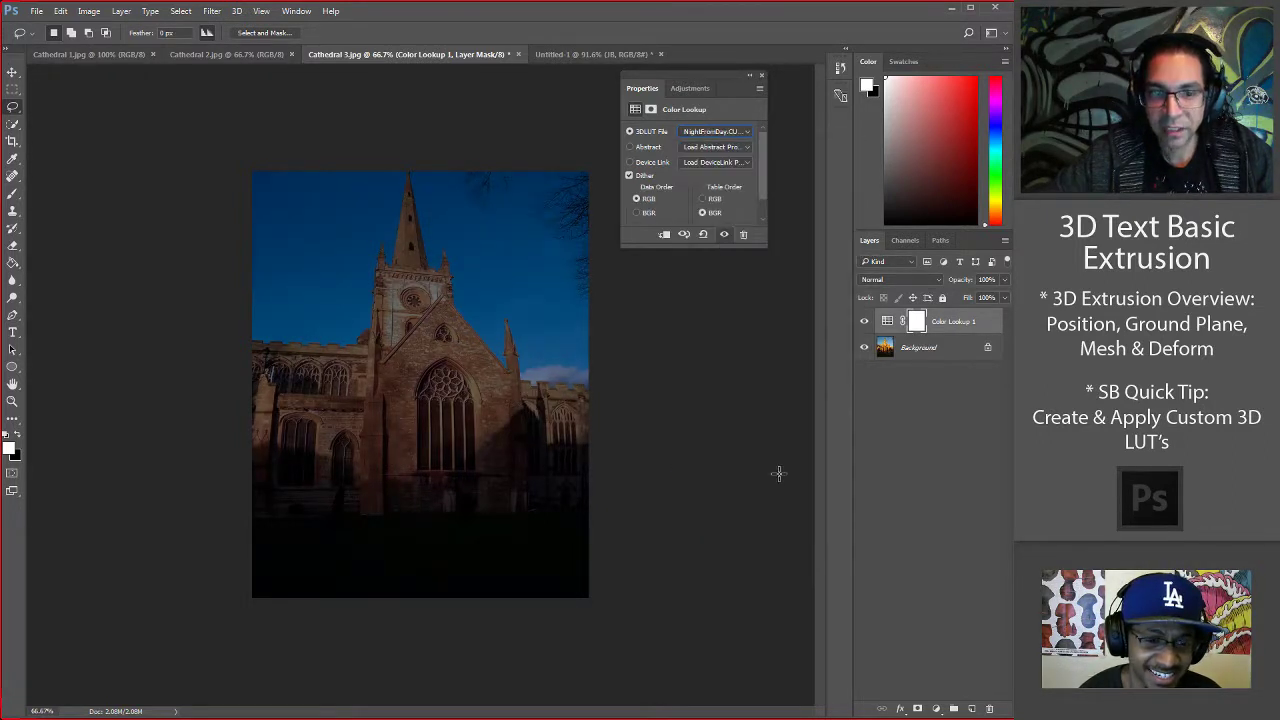
Try the Soft_Warming.look, TensionGreen.3DL, Crisp_Warm.look and FallColors.look LUTs on the Color Lookup layer.
click(746, 133)
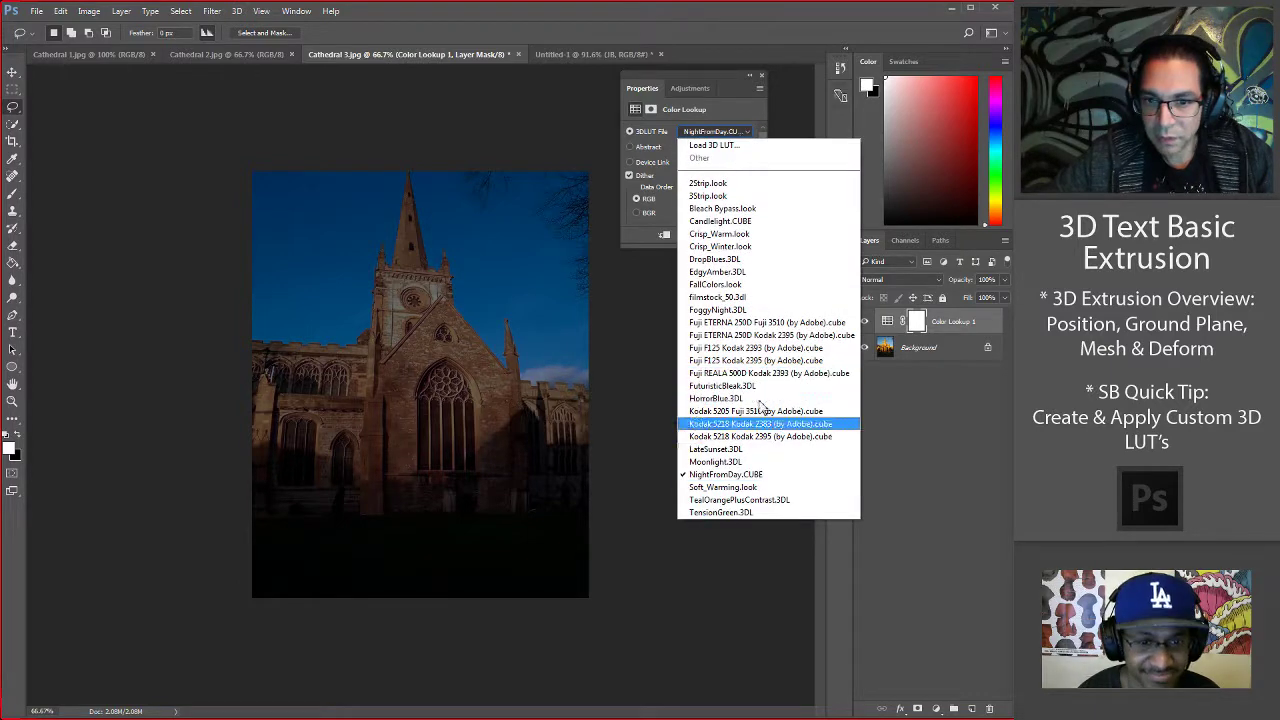
click(778, 488)
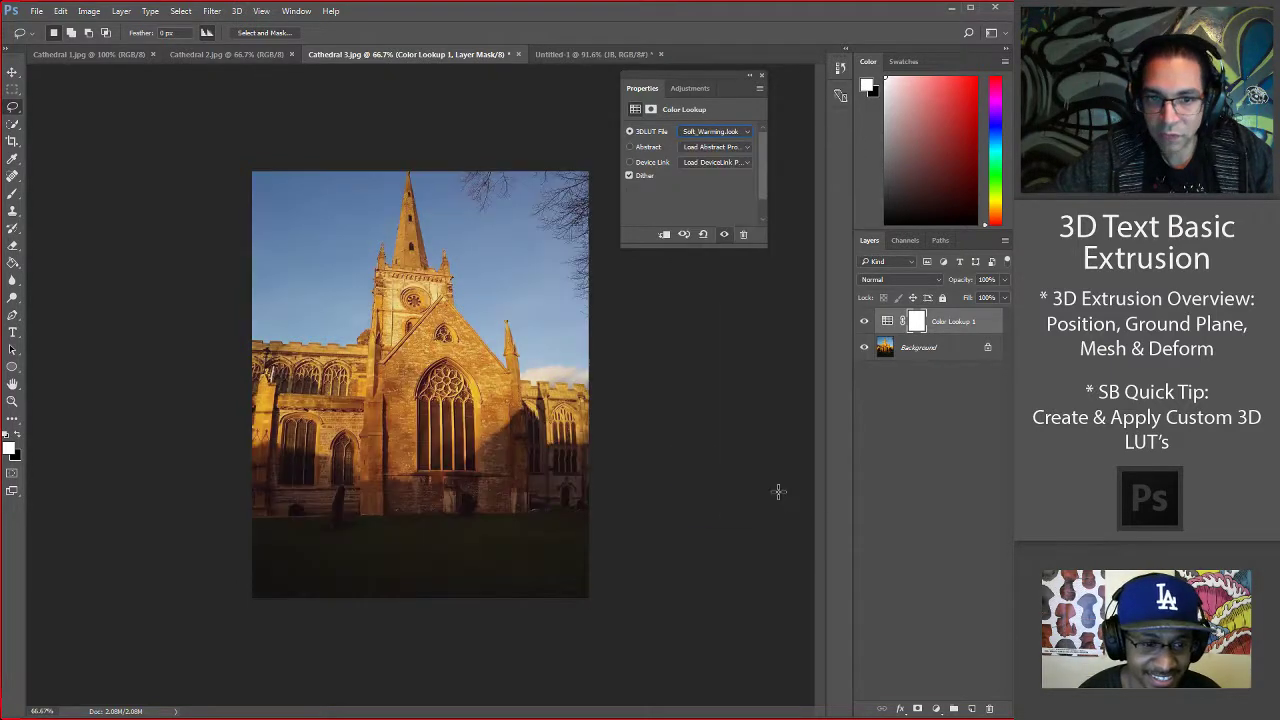
click(730, 134)
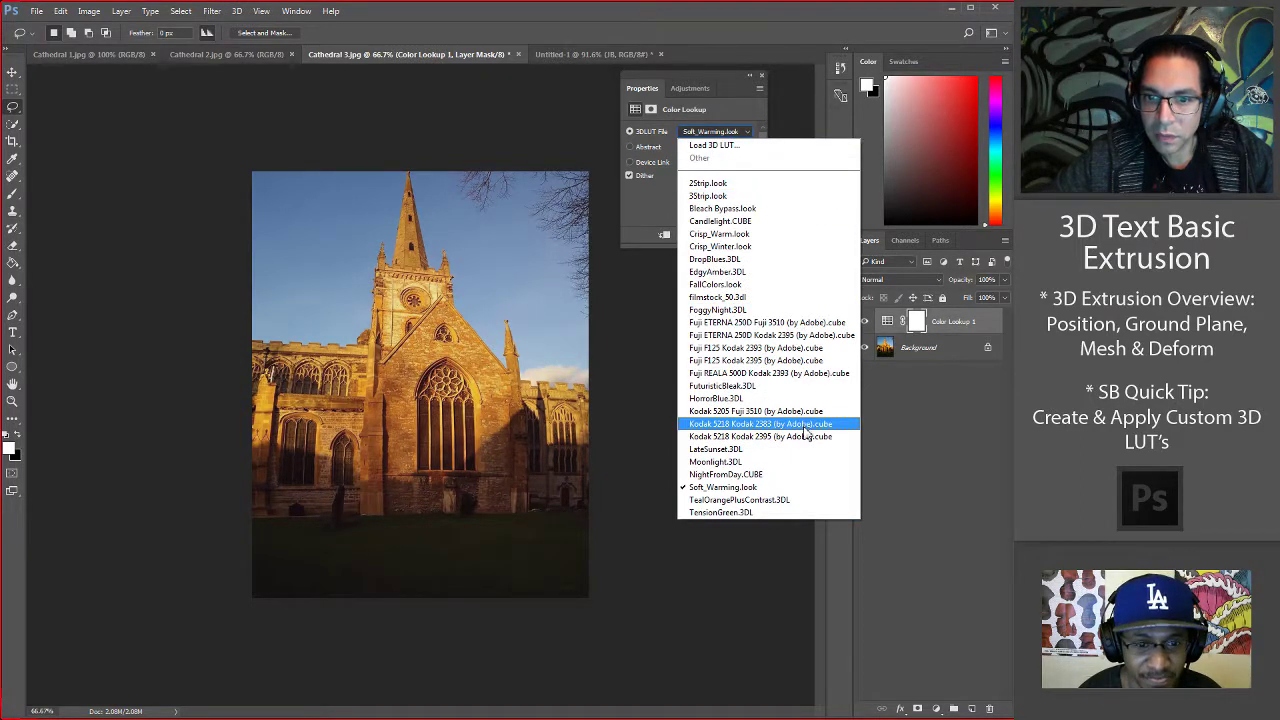
click(788, 510)
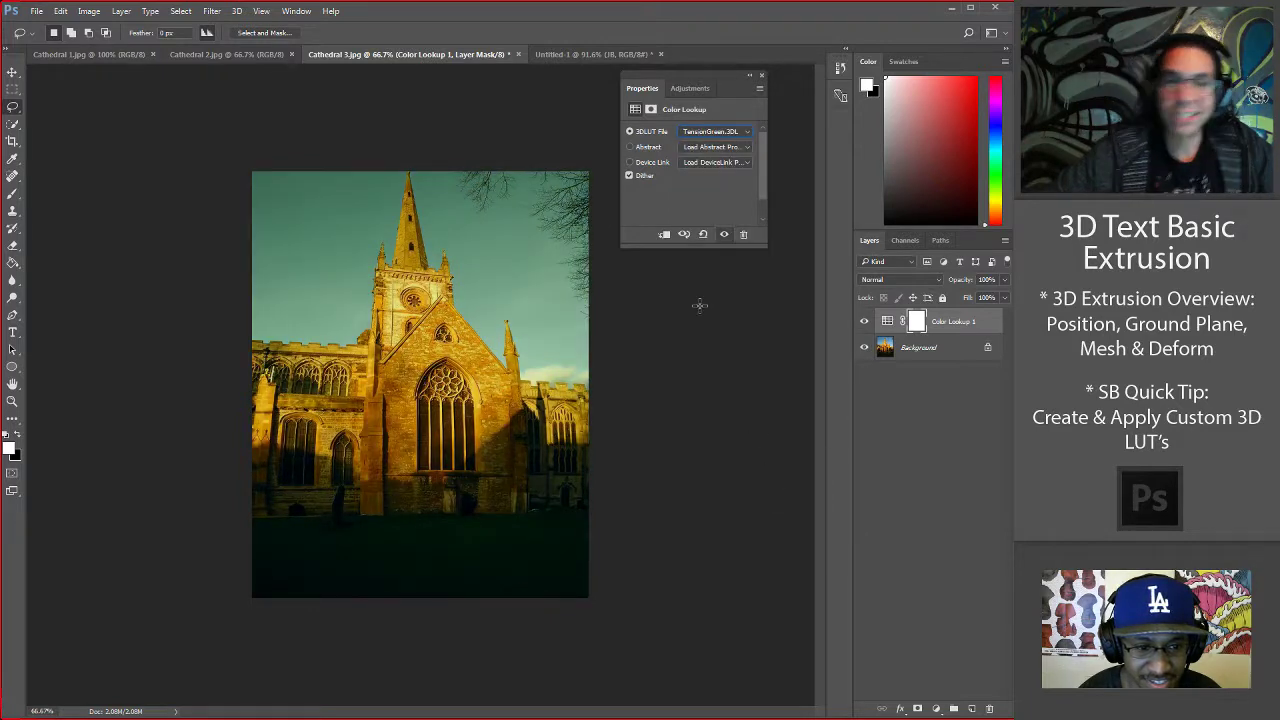
click(736, 133)
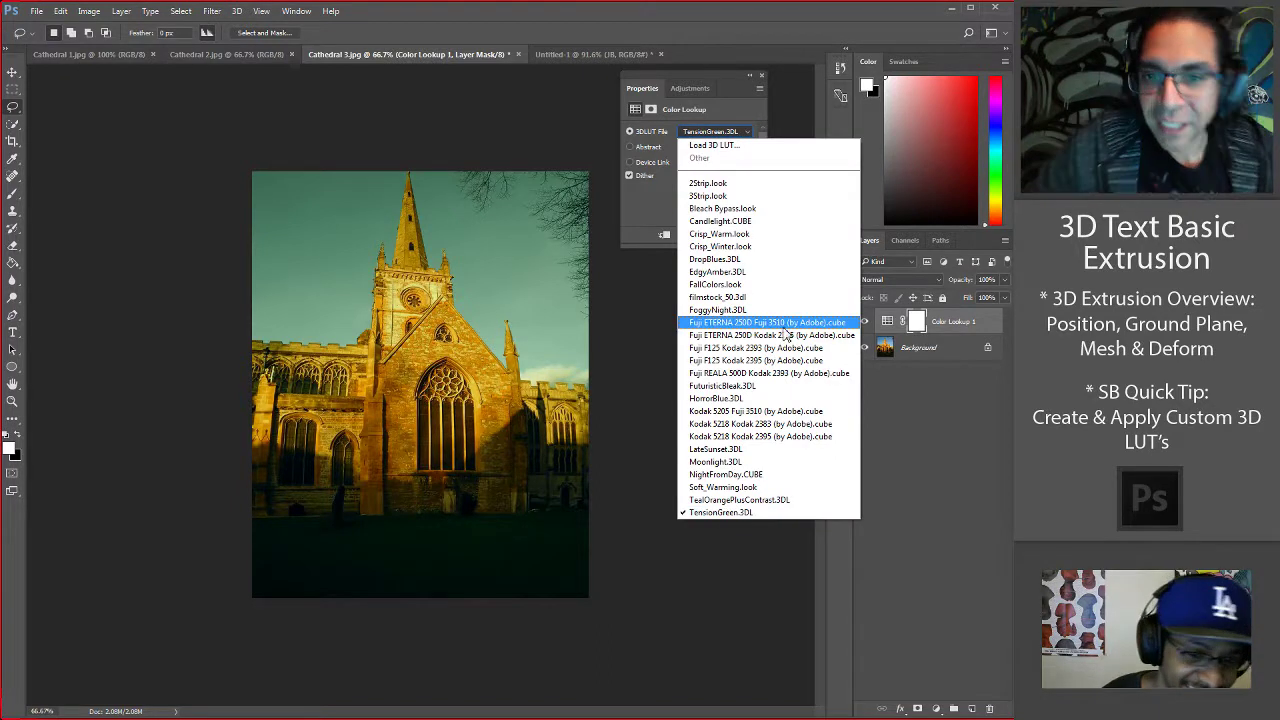
click(817, 235)
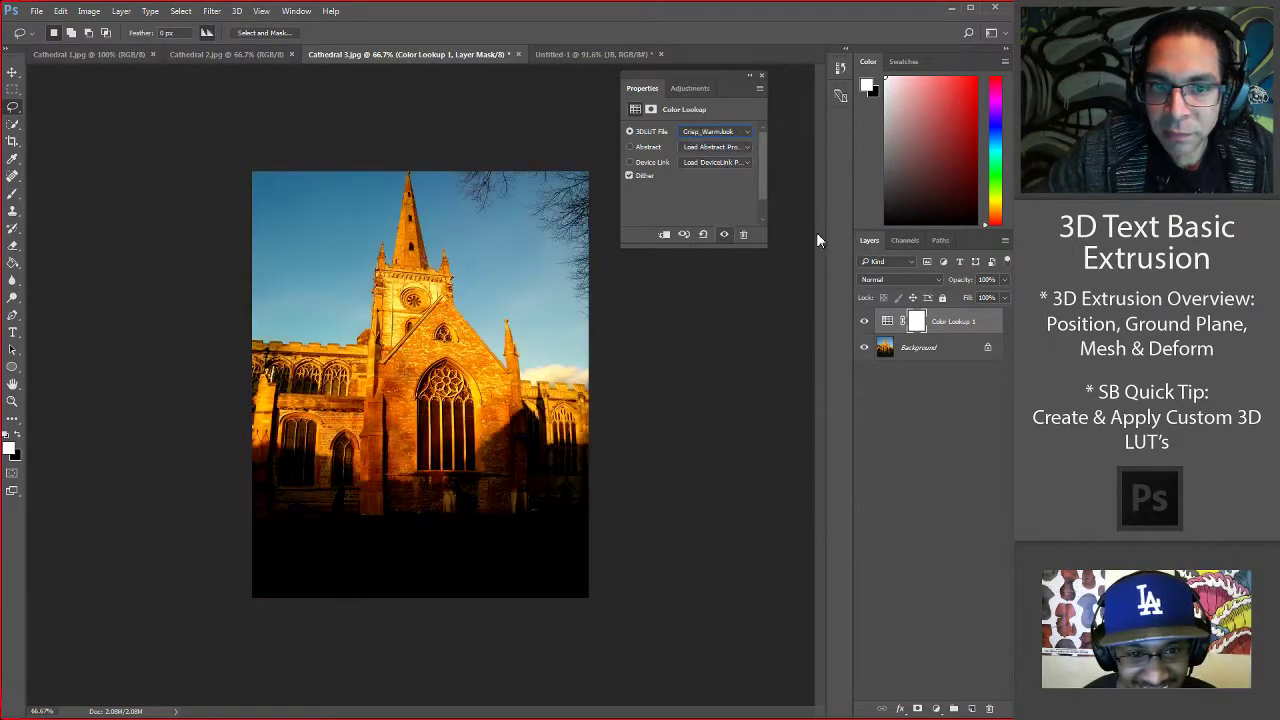
click(740, 133)
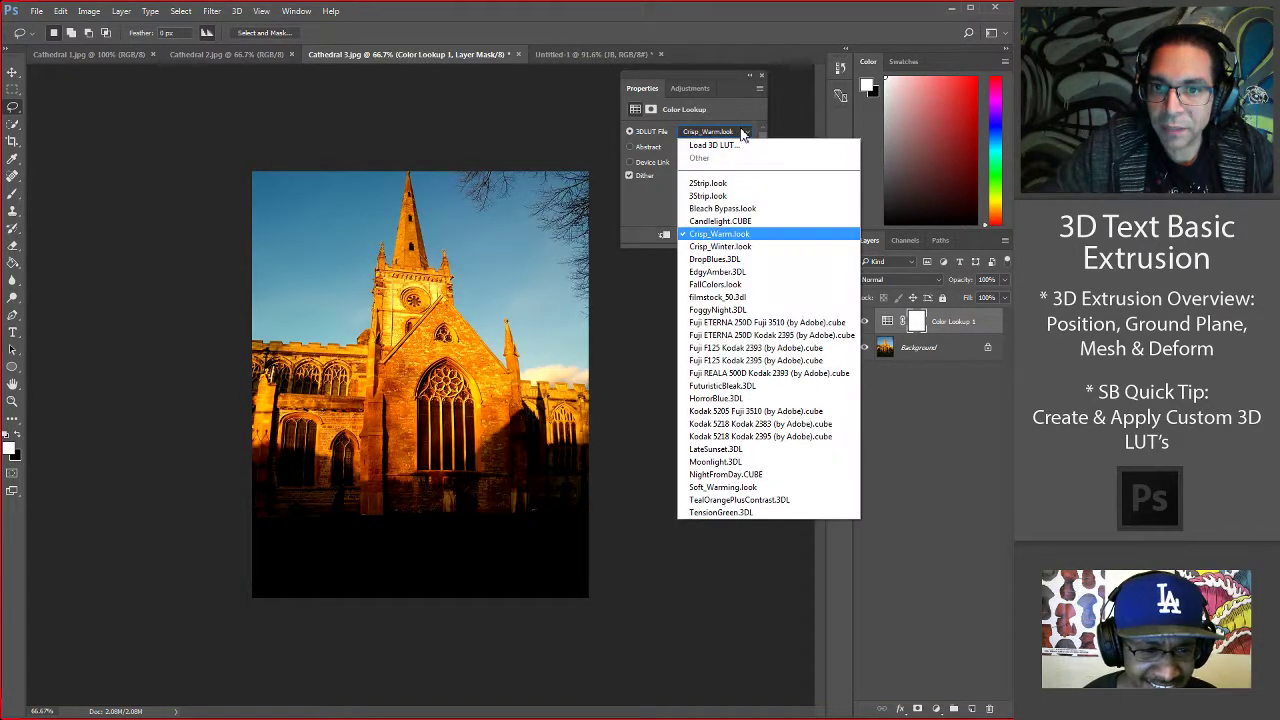
click(766, 285)
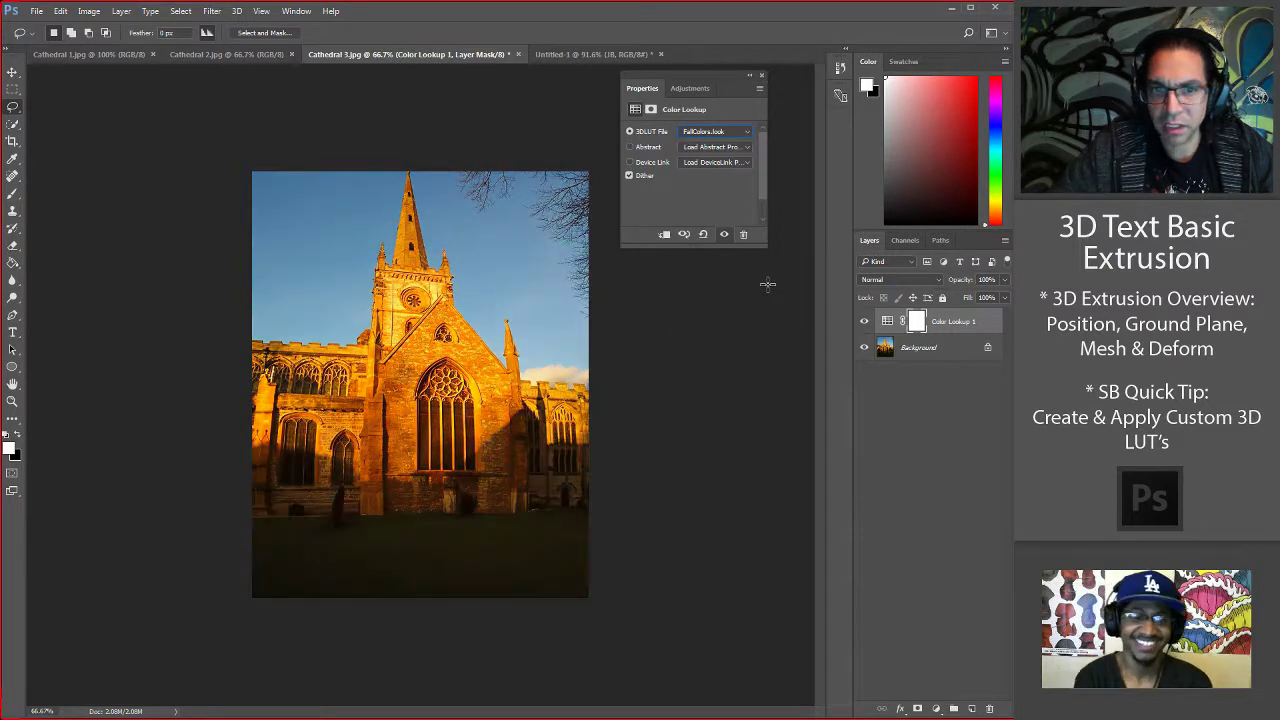
Glance at the other Cathedral photos and delete the Color Lookup adjustment layer from Cathedral 3.jpg.
click(683, 88)
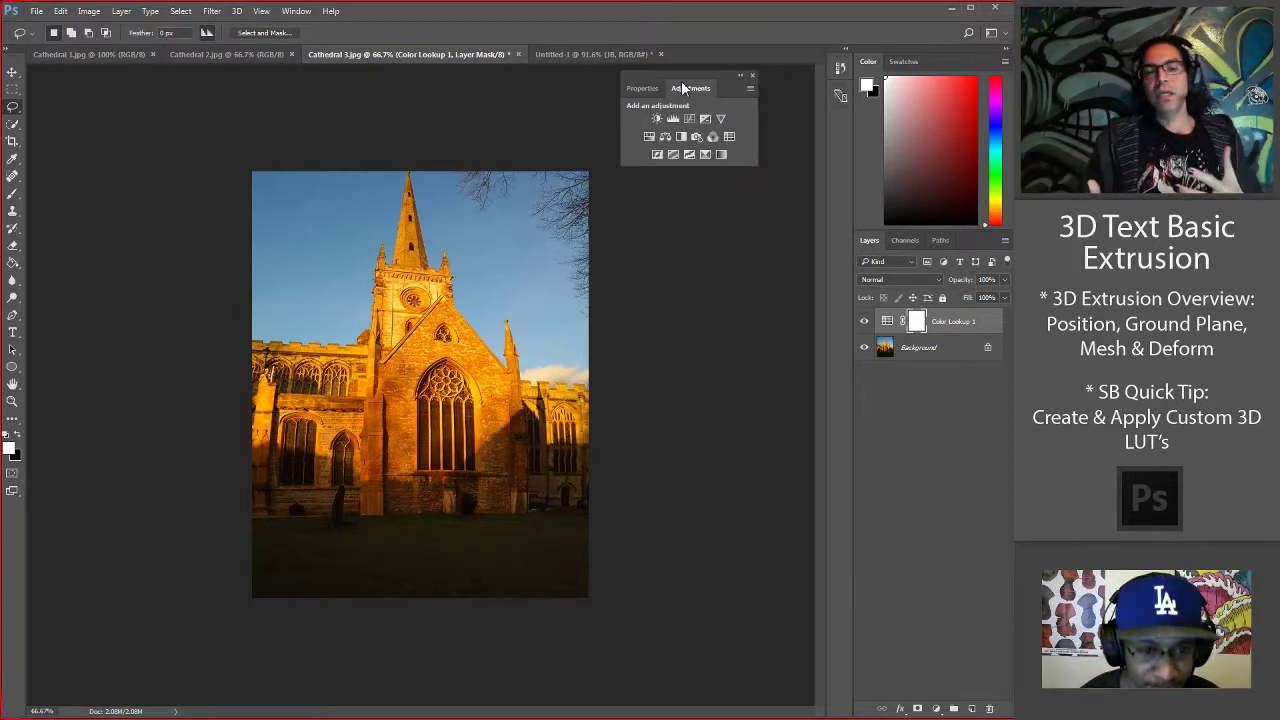
click(213, 55)
click(125, 54)
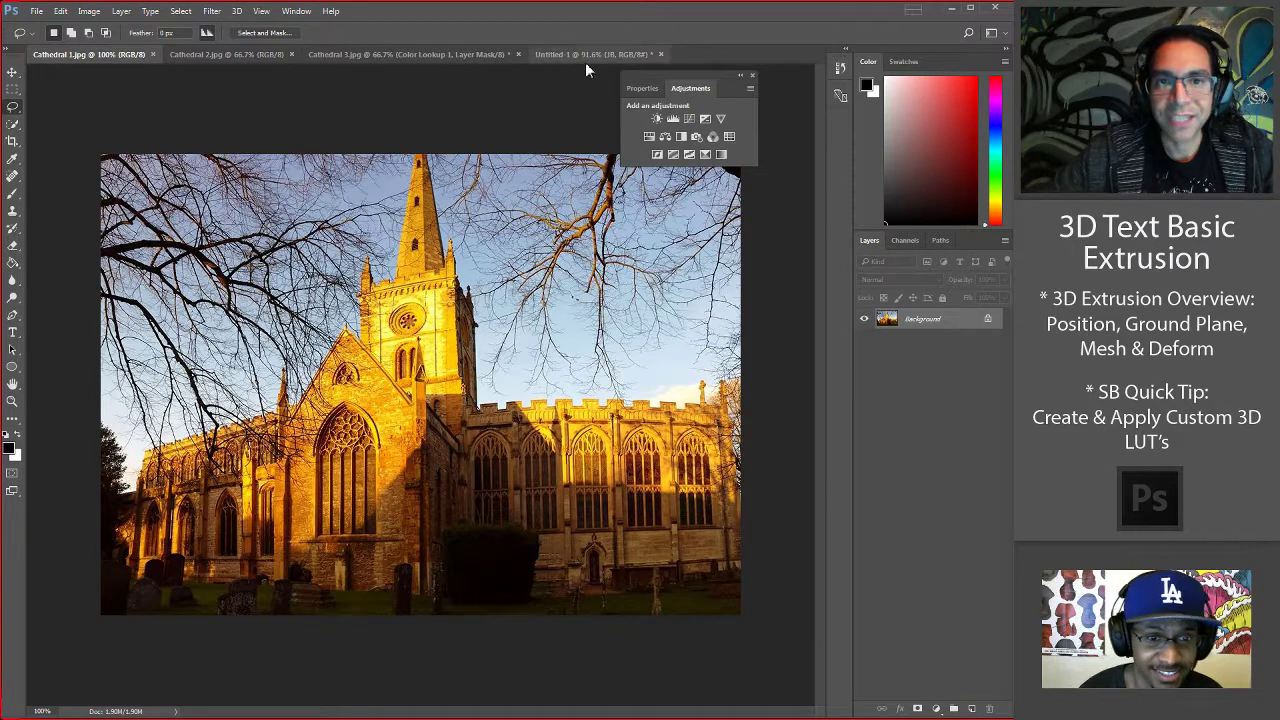
click(462, 54)
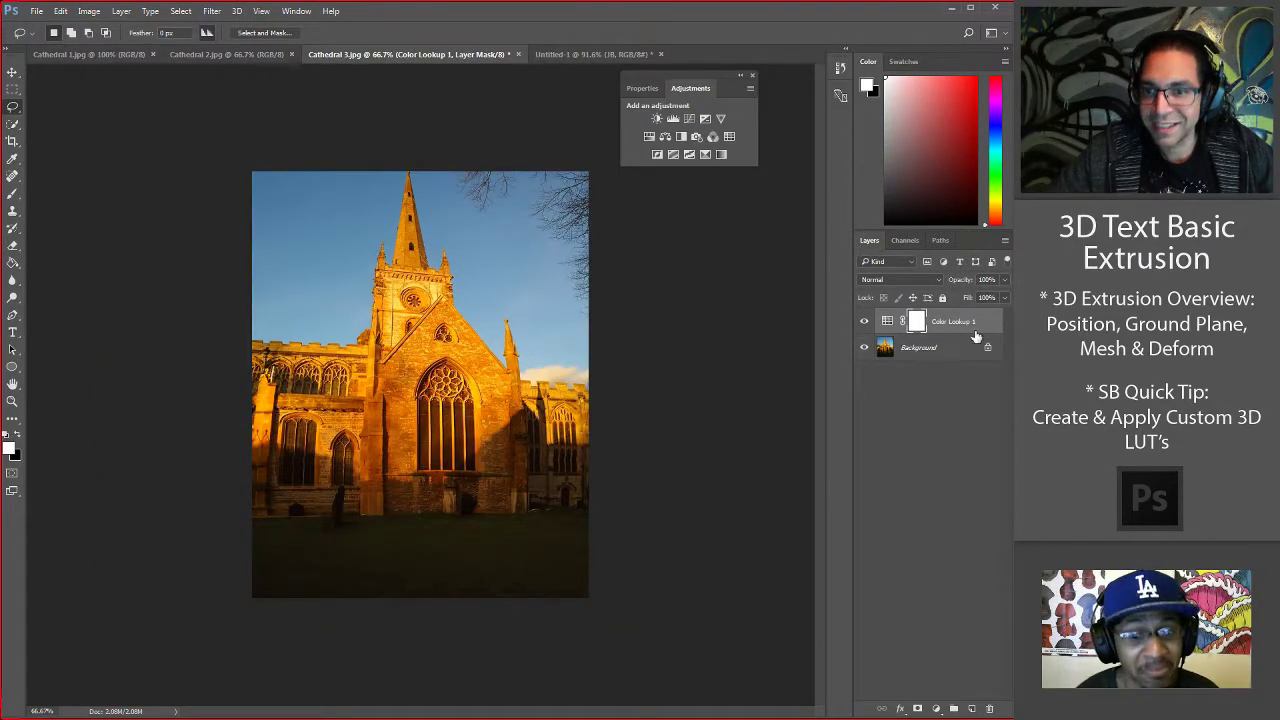
drag(974, 326, 992, 708)
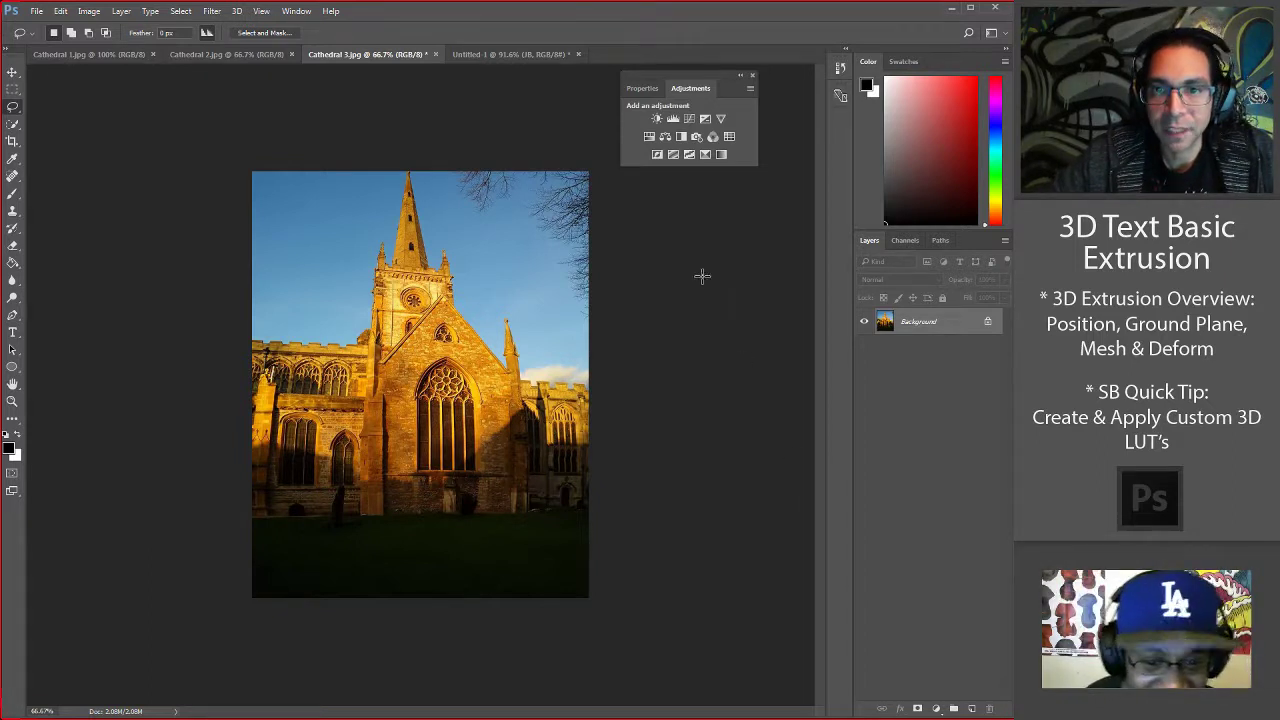
Add a Black & White adjustment layer above the Background of Cathedral 3.jpg.
click(680, 138)
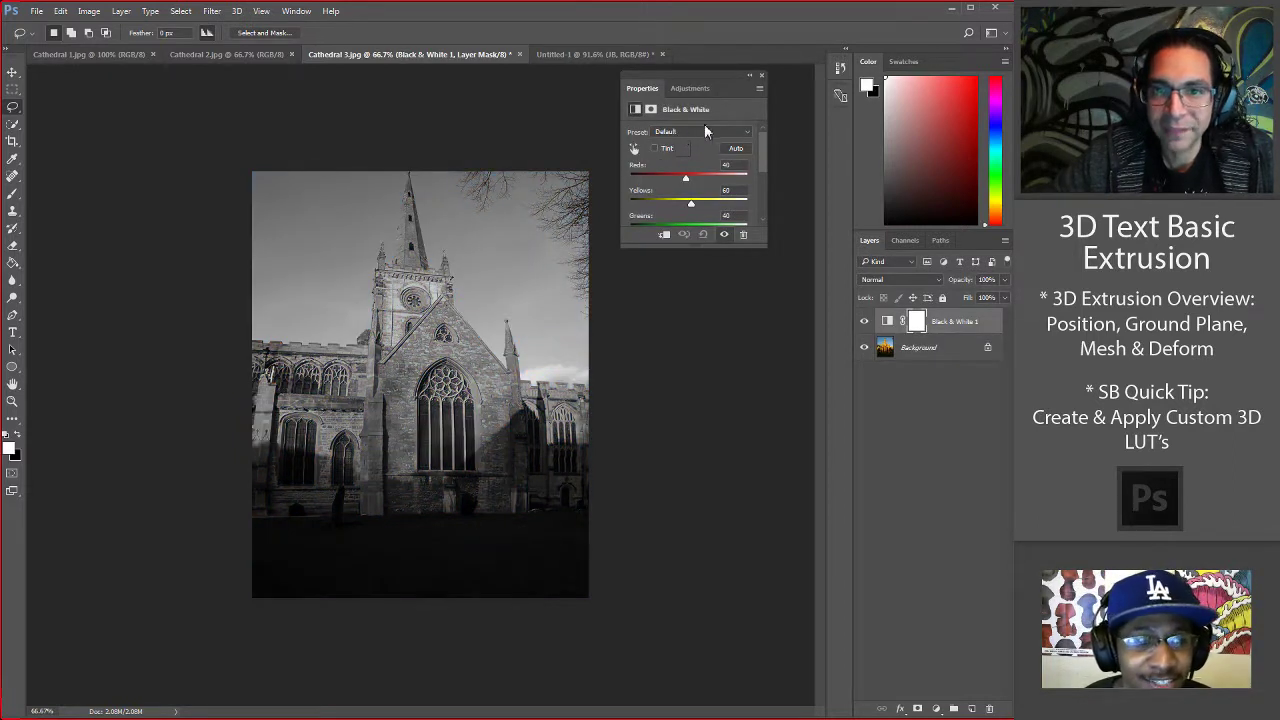
Set the Black & White adjustment layer's preset to Lighter.
click(714, 133)
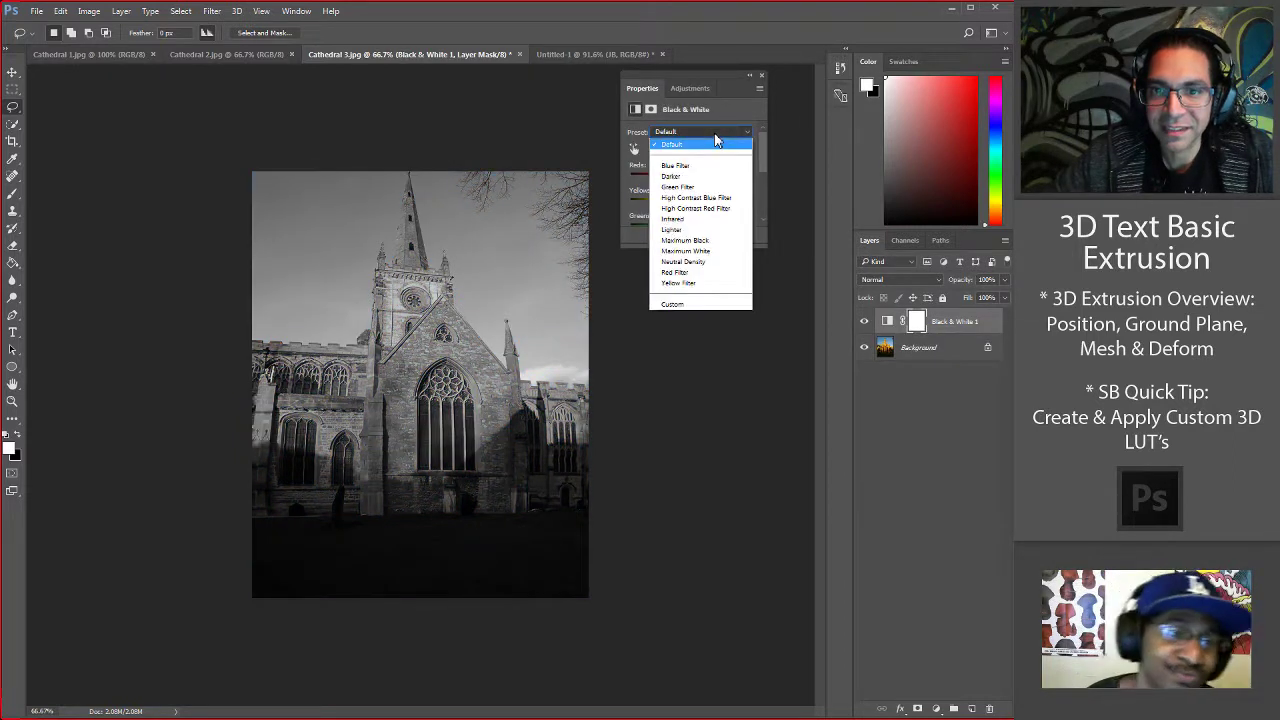
click(743, 230)
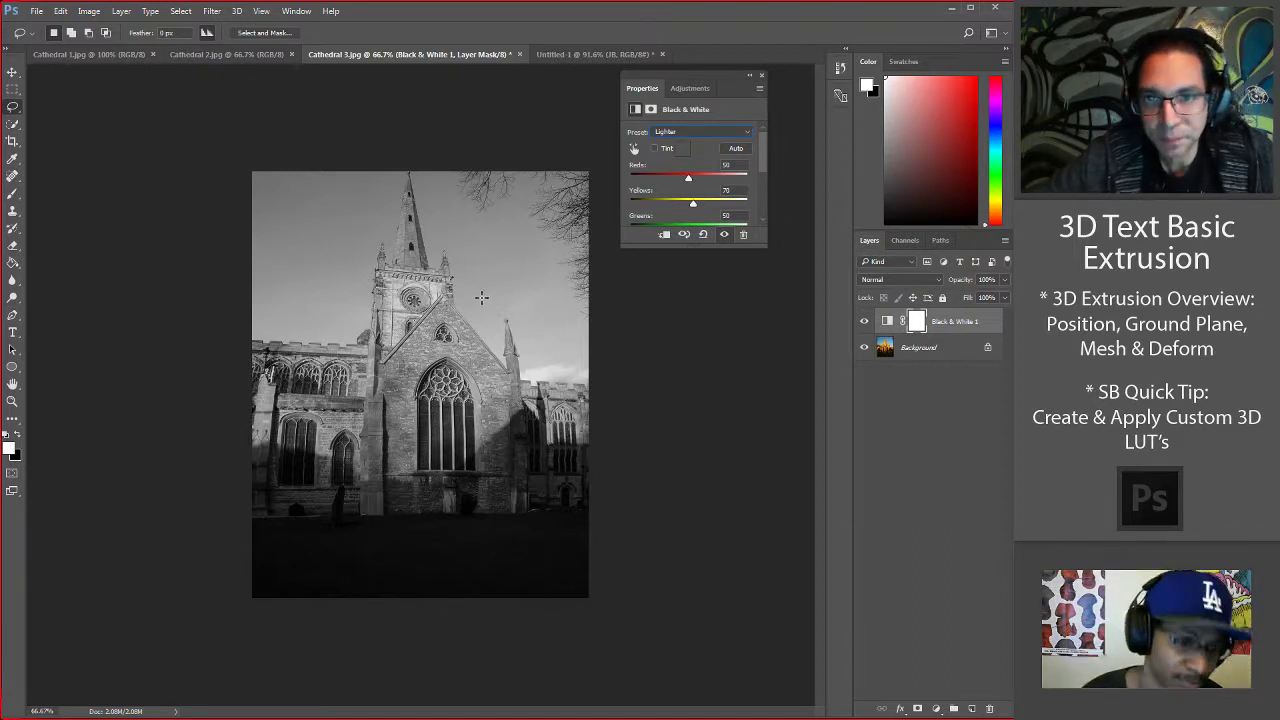
Add a Color Balance adjustment layer with midtones at Cyan-Red +74, Magenta-Green -19 and Yellow-Blue -79.
click(691, 89)
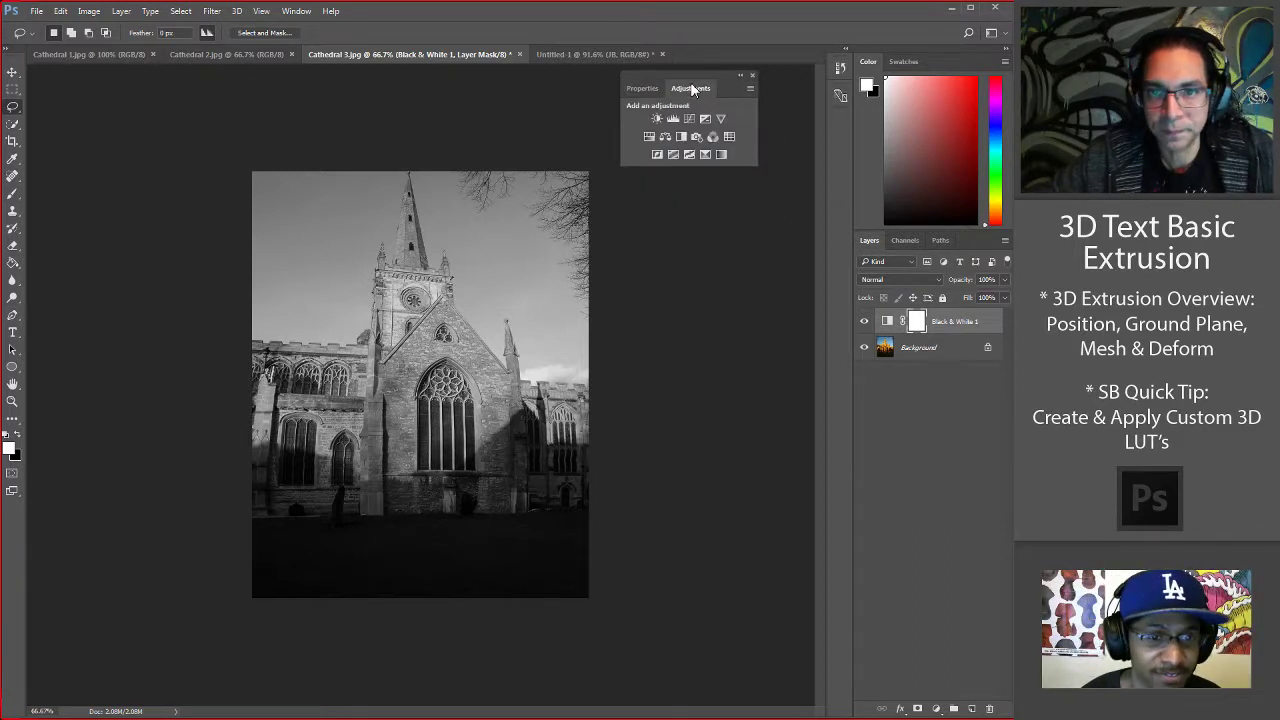
click(663, 137)
click(664, 142)
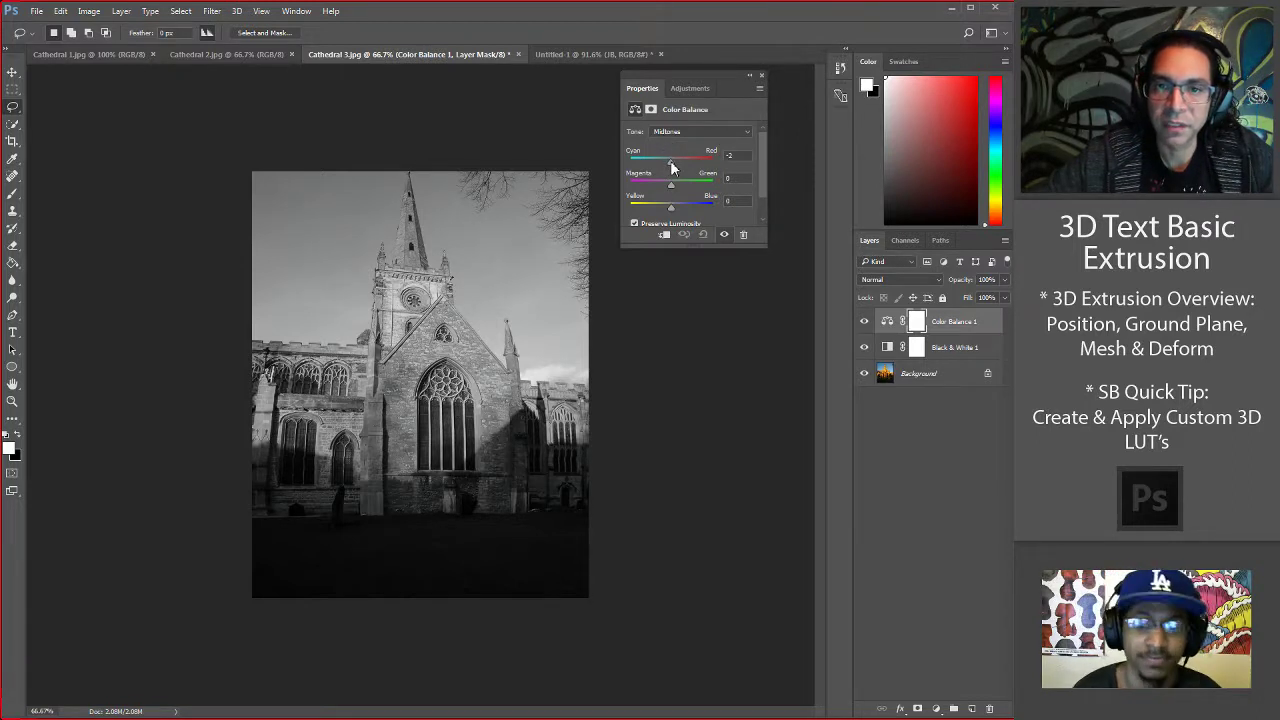
drag(672, 161, 634, 212)
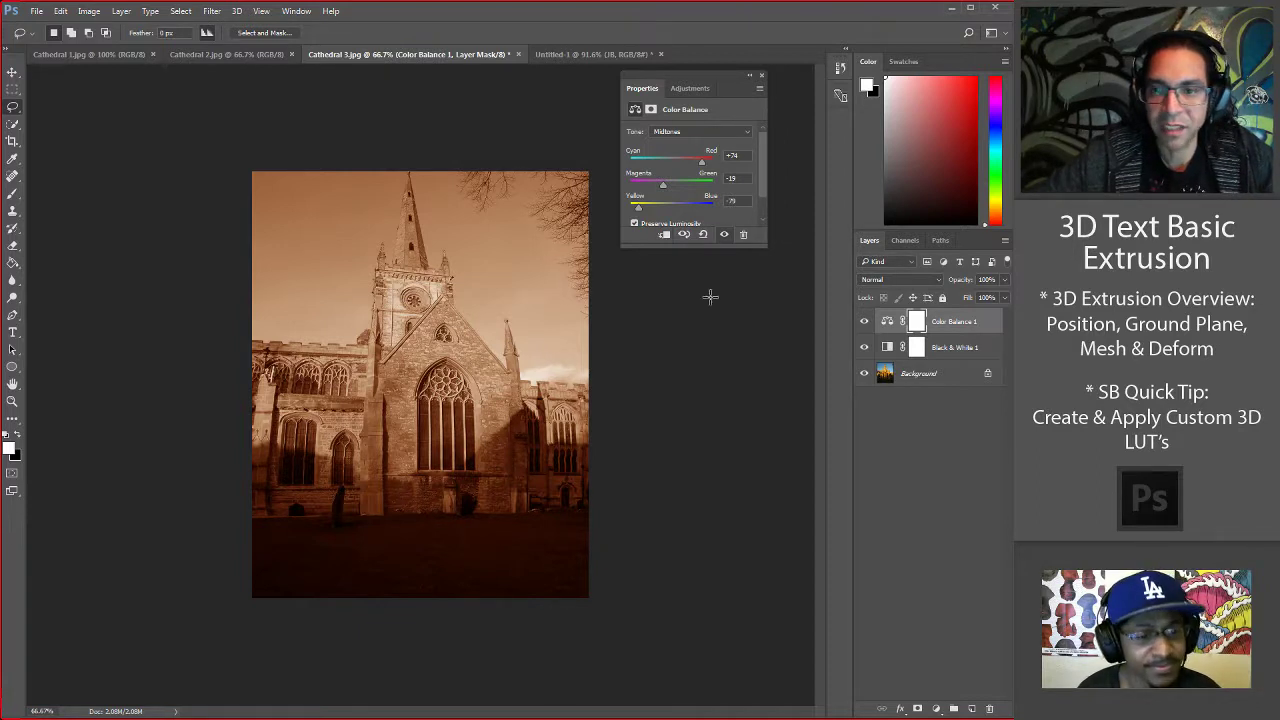
Hide the Color Balance and Black & White layers to compare with the original photo, and show both again.
click(912, 459)
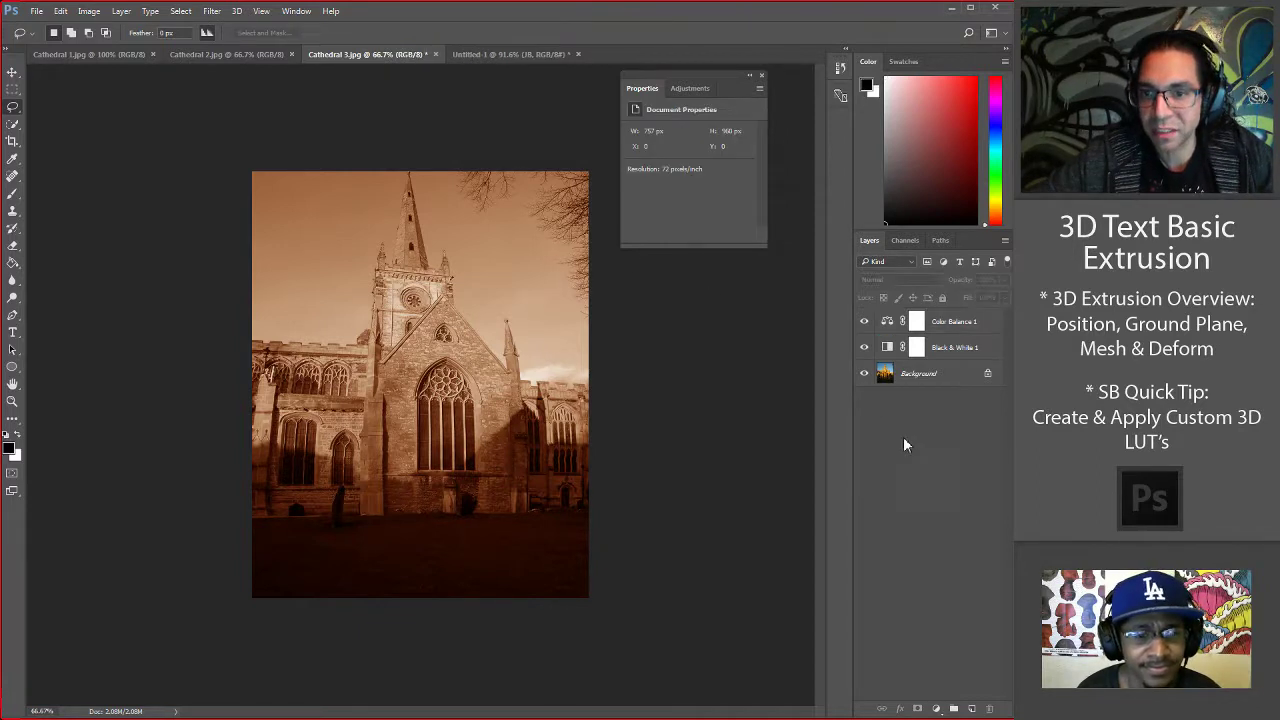
click(864, 321)
click(866, 347)
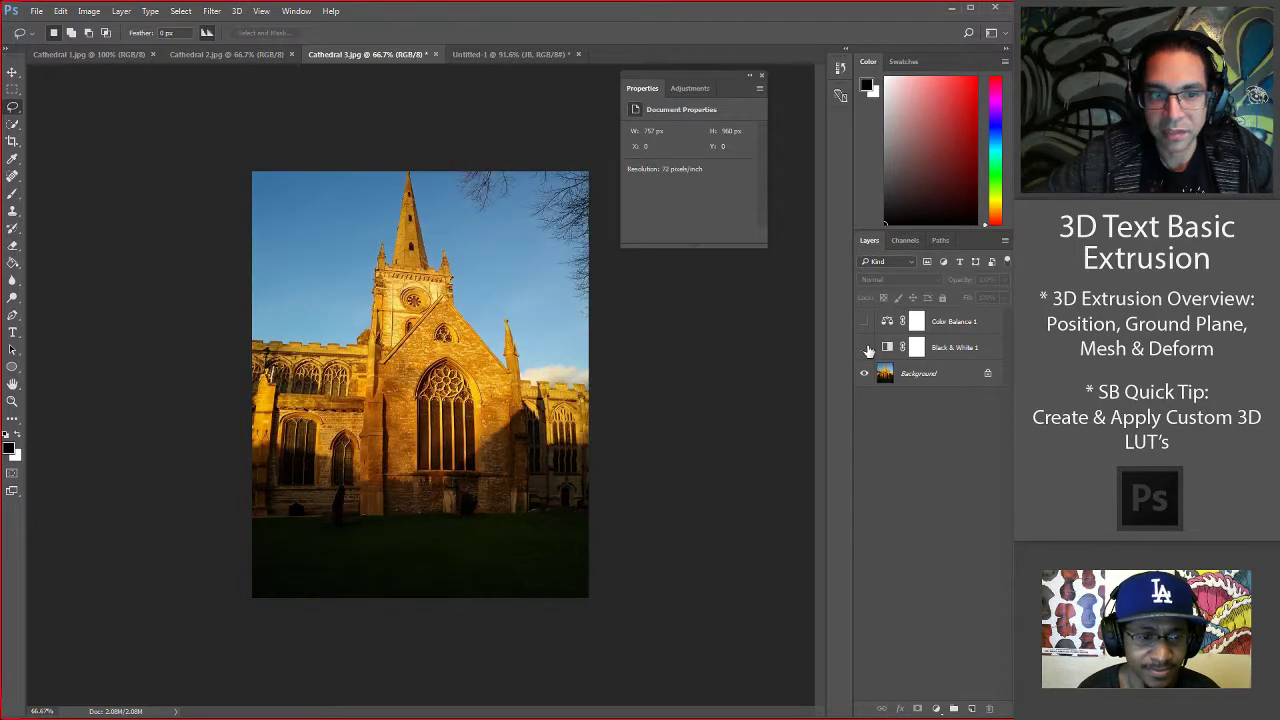
click(865, 347)
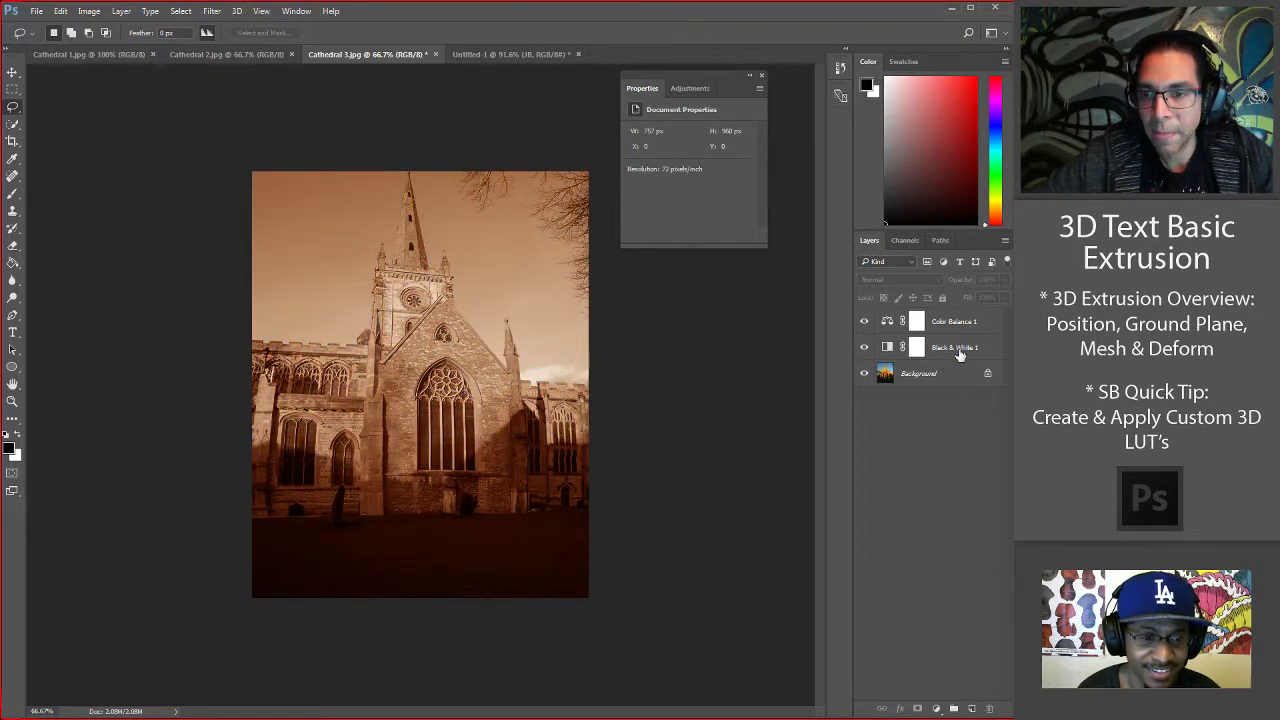
Lower the Black & White 1 layer's opacity to about 80%.
click(990, 347)
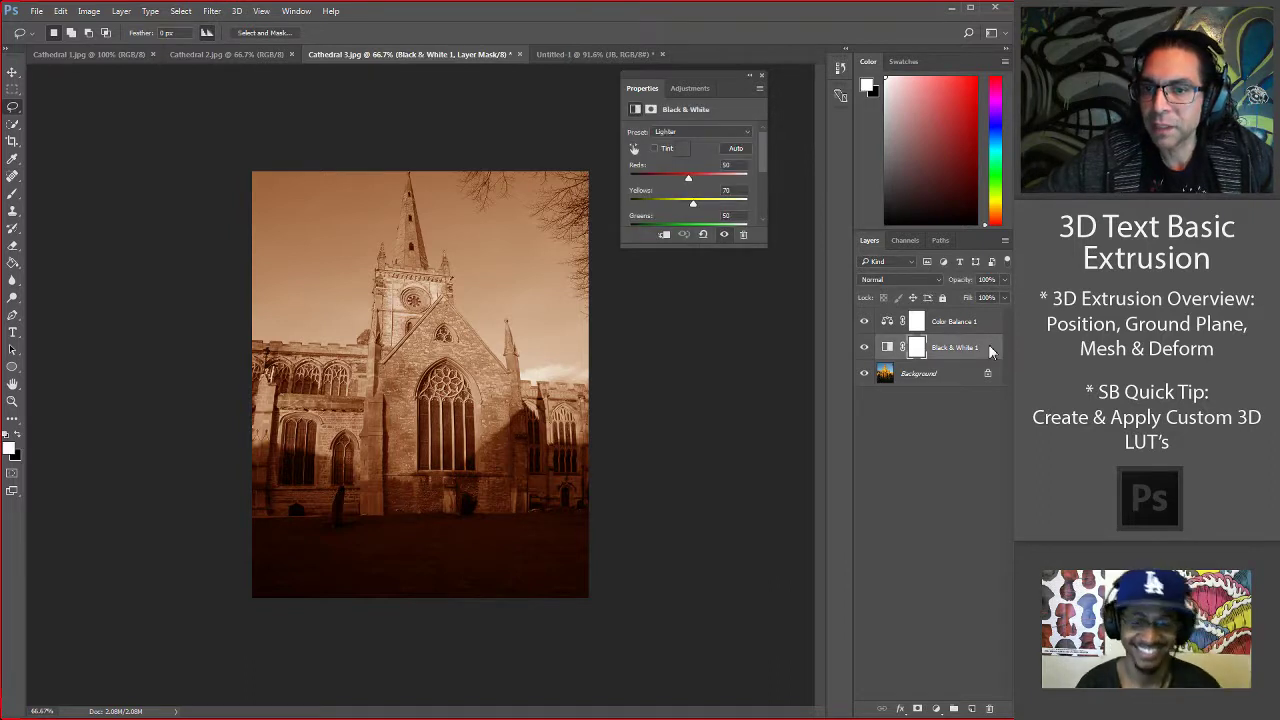
mouse_move(964, 285)
mouse_down()
mouse_move(947, 285)
mouse_move(966, 287)
mouse_up()
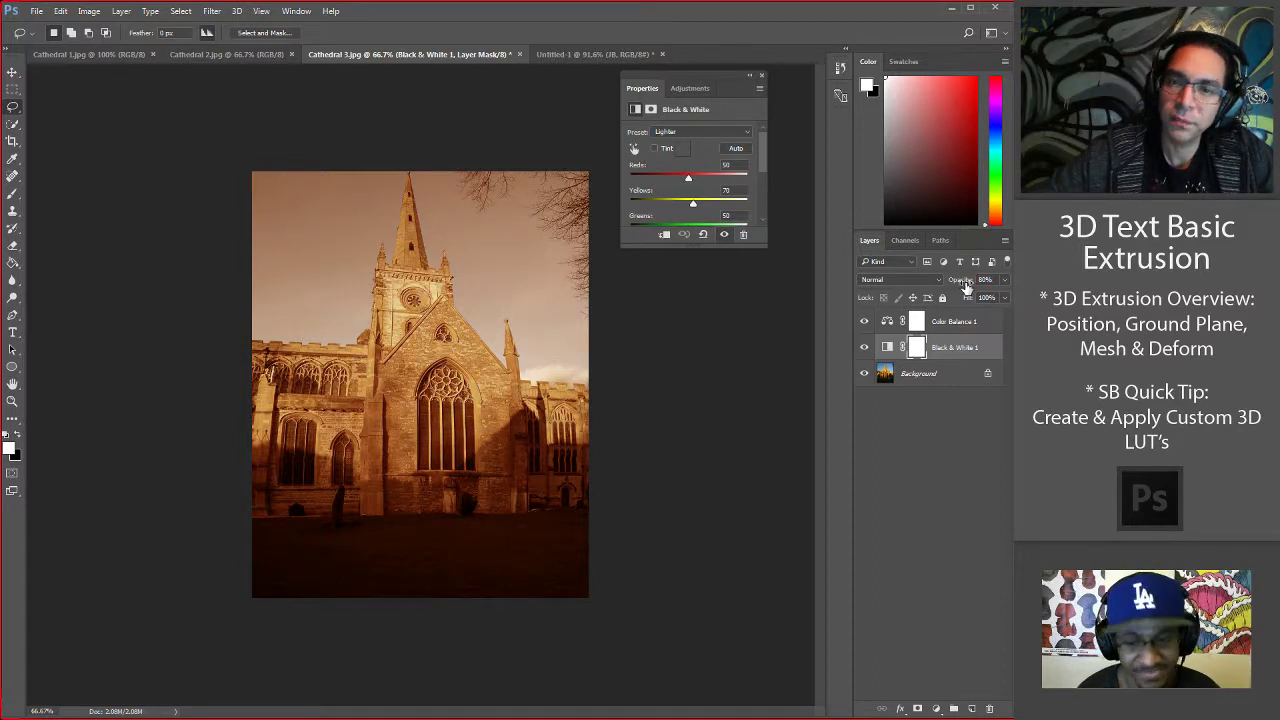
Add a Levels adjustment layer above Color Balance 1, with the midtone input at 0.58 and the white input at 229.
click(984, 318)
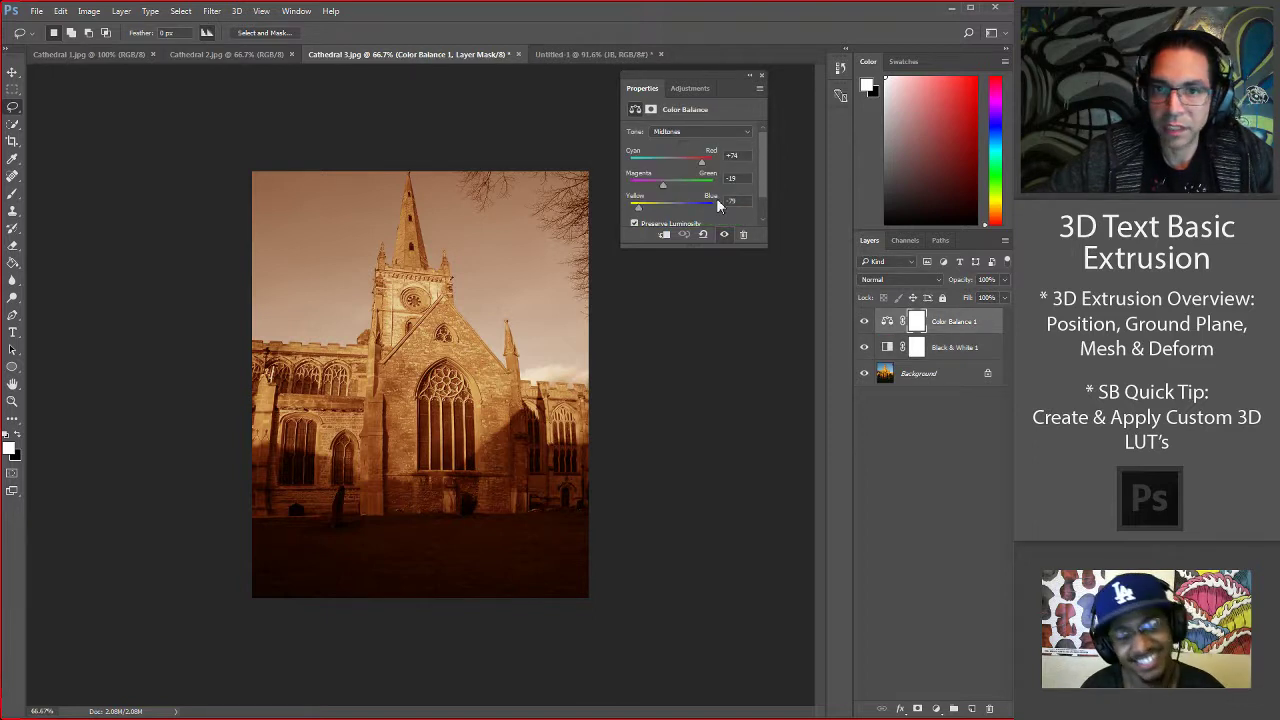
click(694, 88)
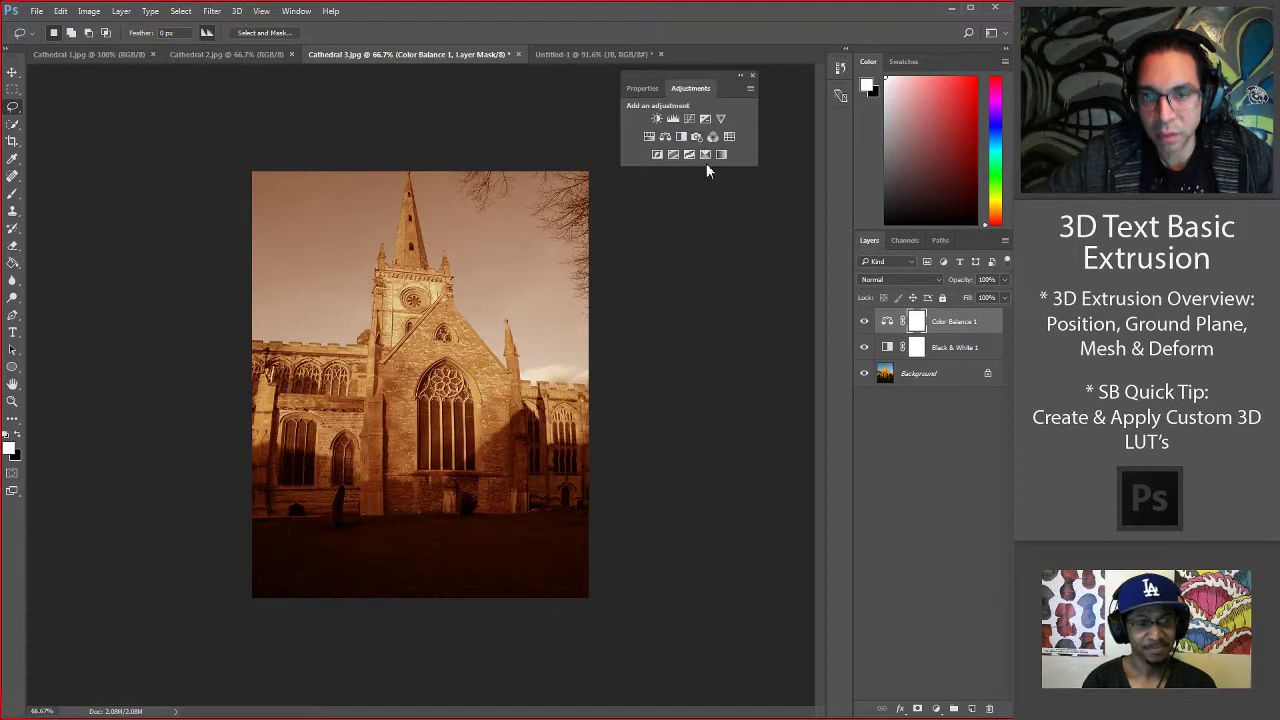
click(674, 119)
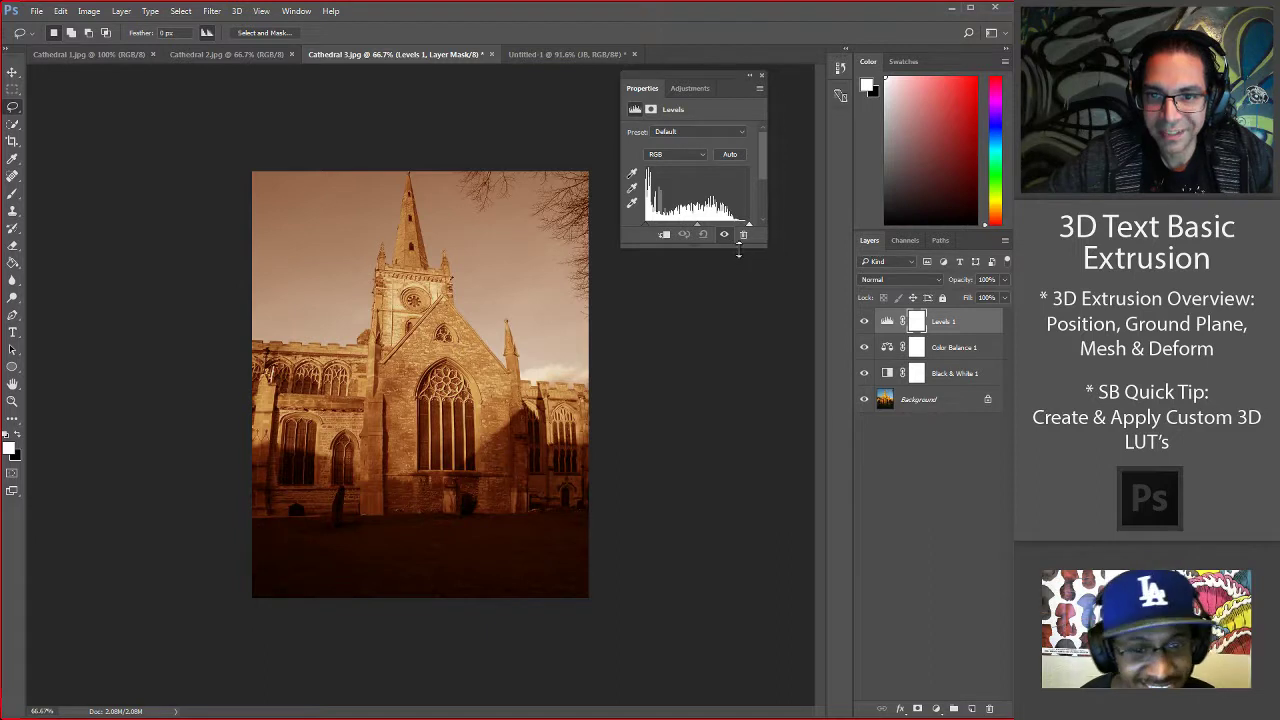
drag(738, 246, 738, 286)
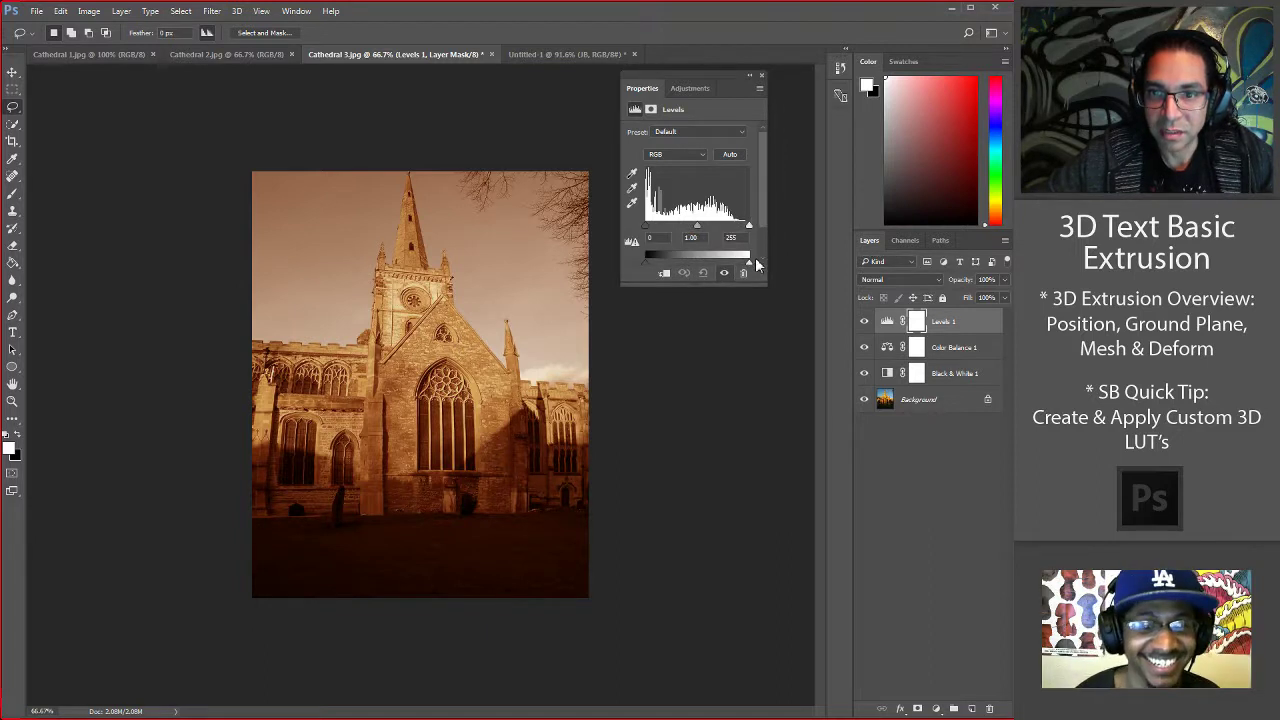
drag(748, 226, 709, 238)
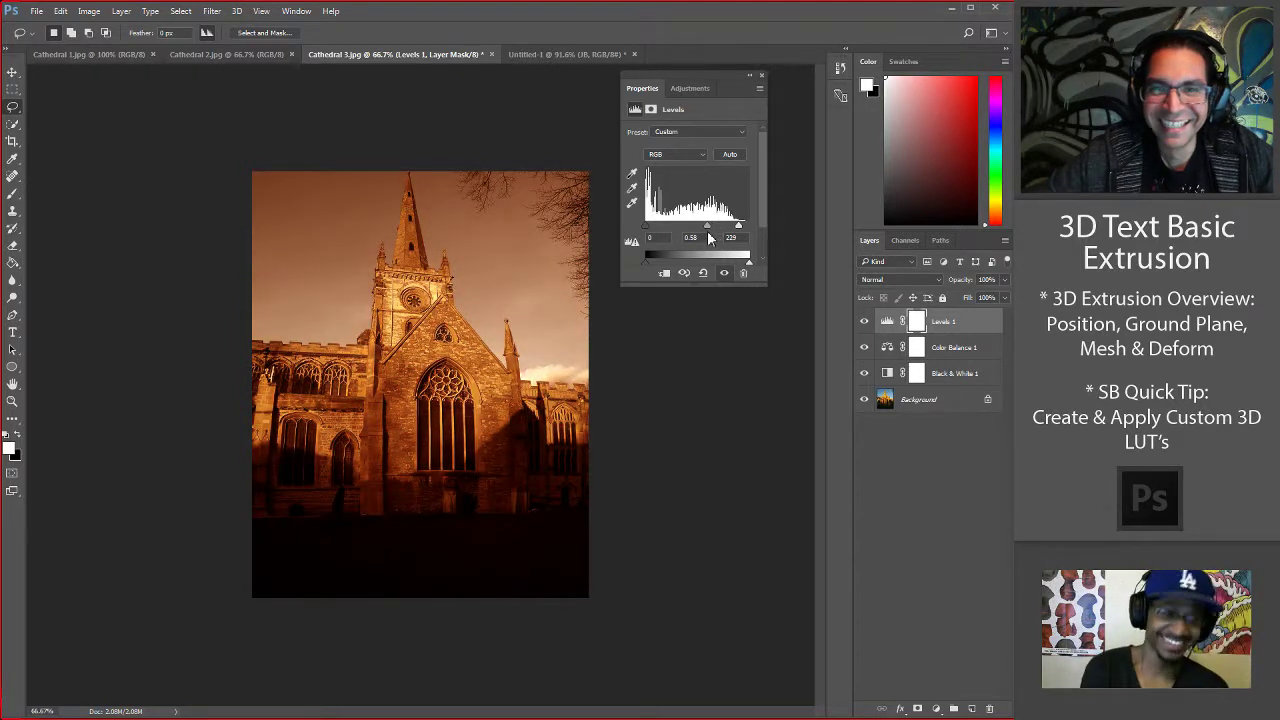
Add a Curves adjustment layer above Levels 1.
click(690, 89)
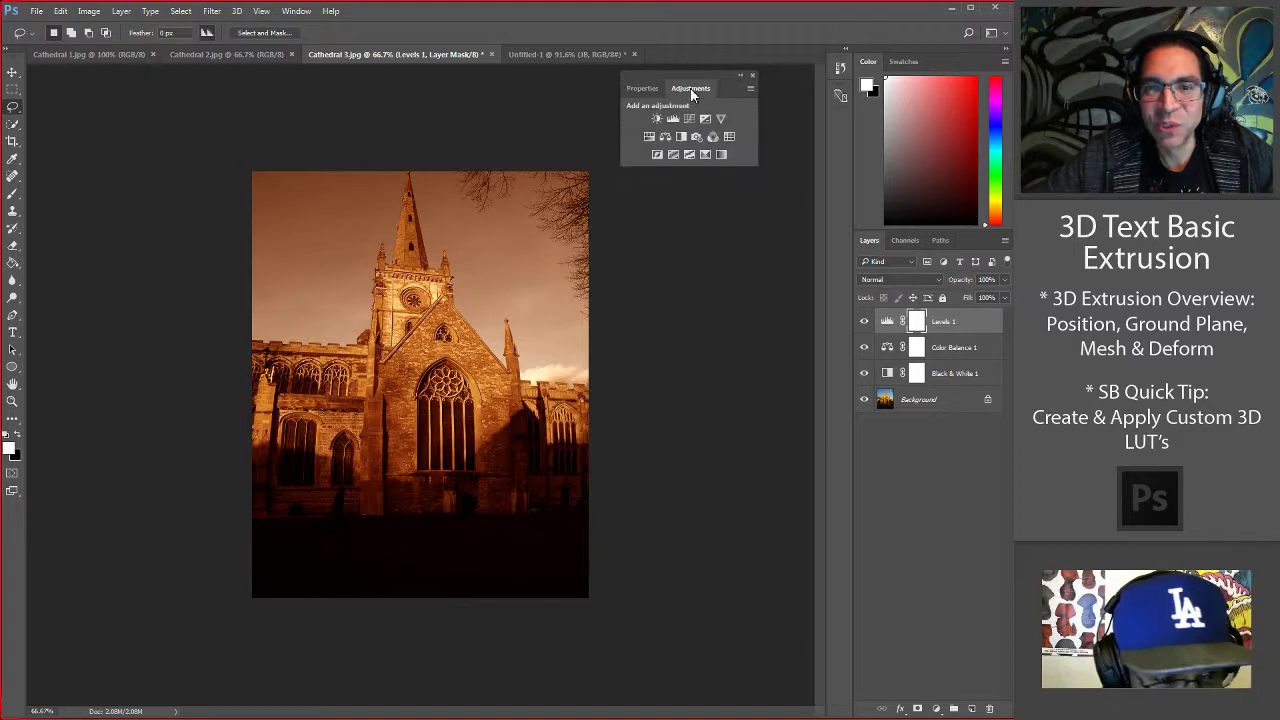
click(685, 118)
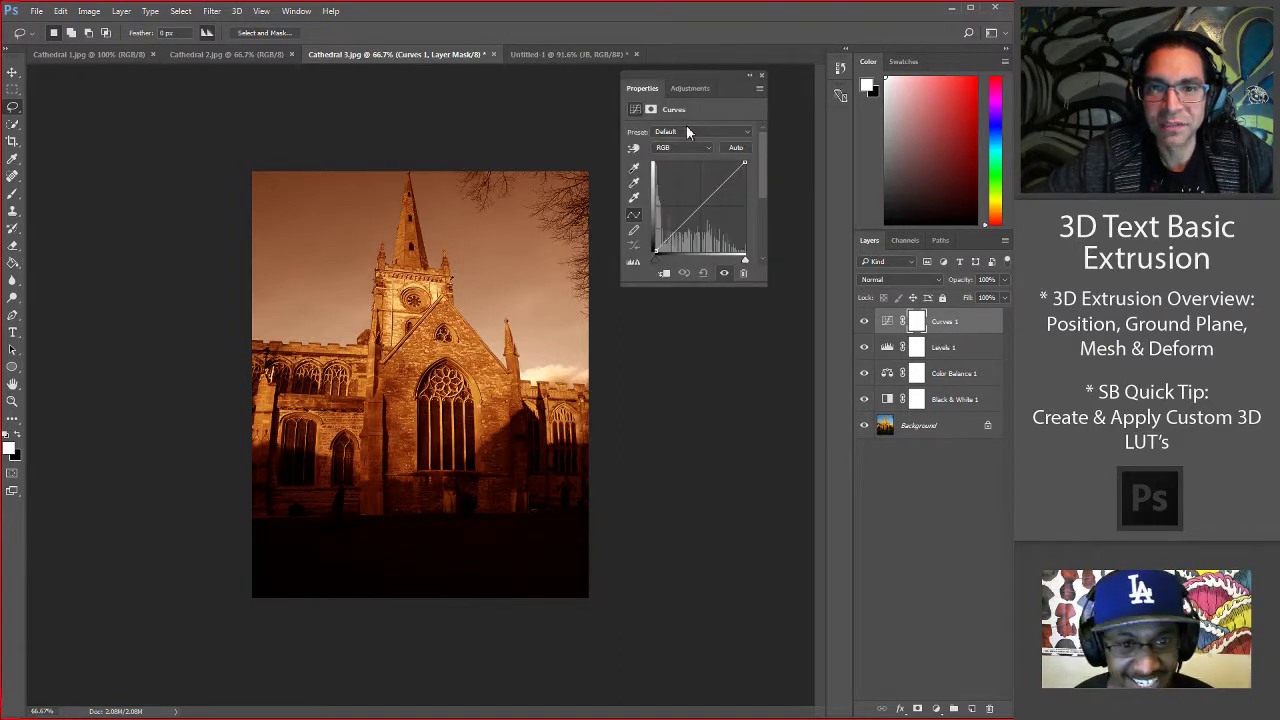
Try on-image tower and foreground adjustments and the Auto correction on the Curves layer, and restore its Default preset.
click(633, 149)
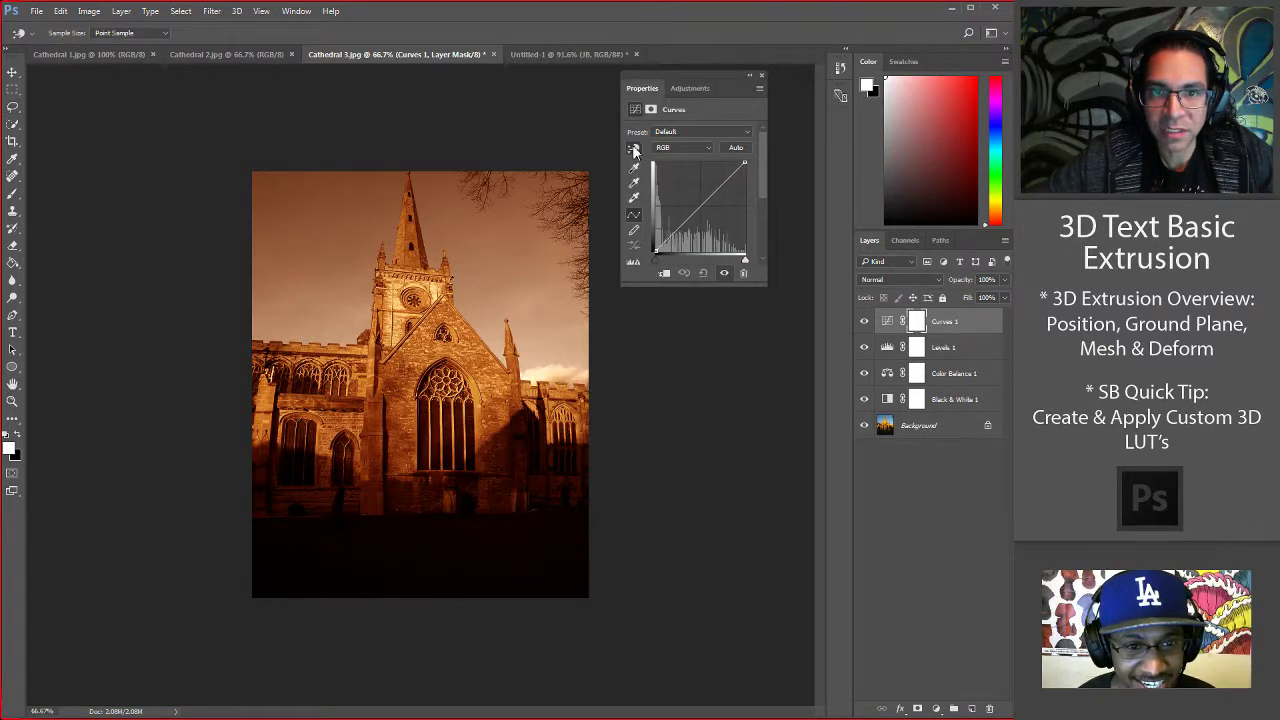
click(438, 293)
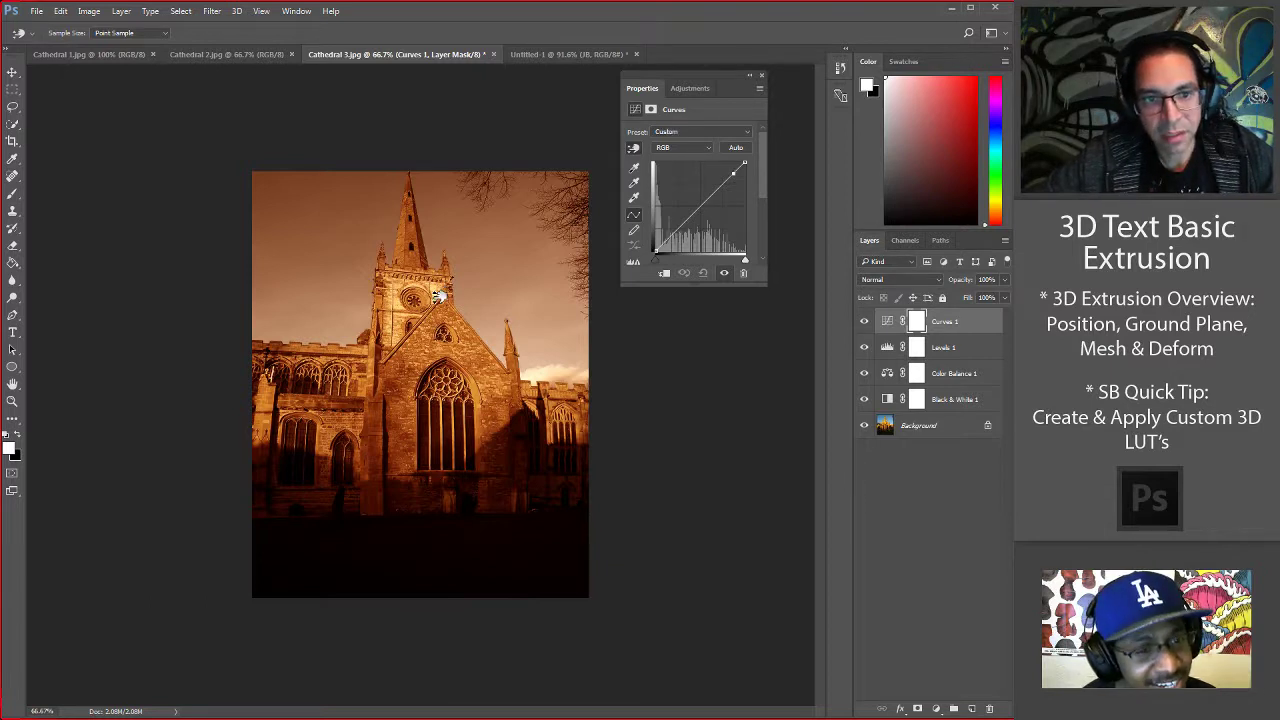
mouse_move(438, 293)
mouse_down()
mouse_move(447, 281)
mouse_move(449, 318)
mouse_move(450, 297)
mouse_up()
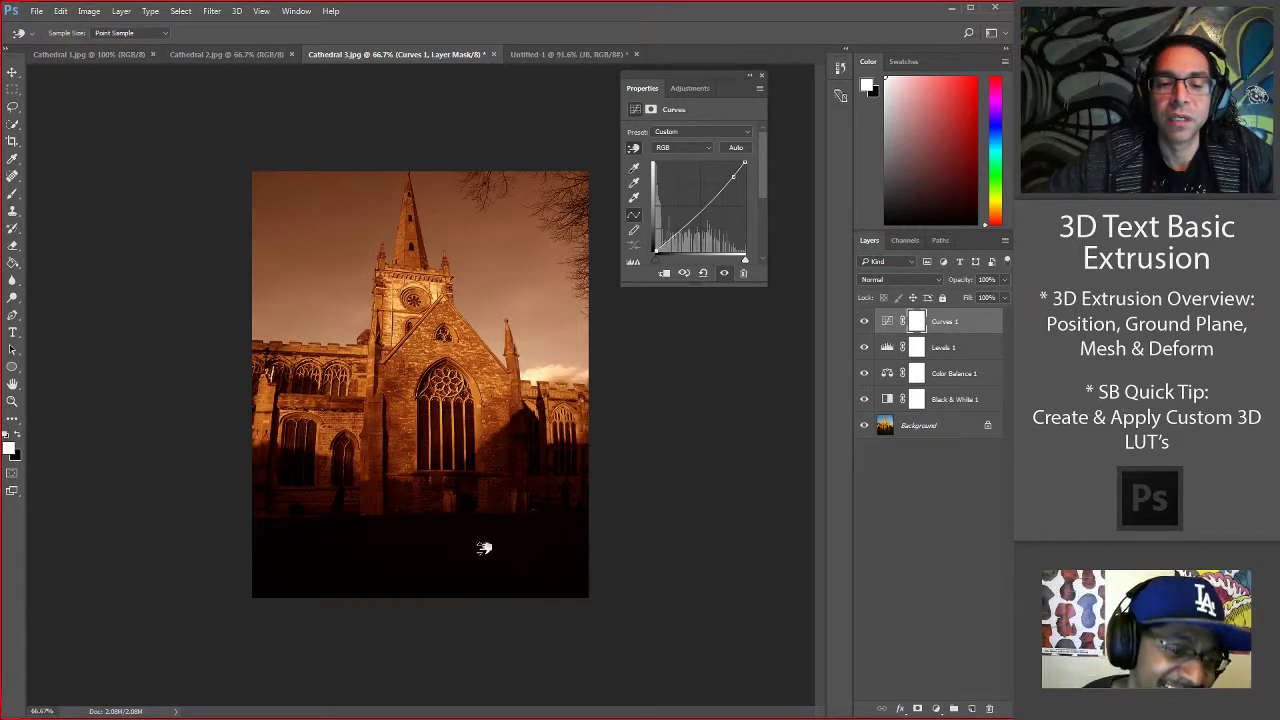
mouse_move(484, 547)
mouse_down()
mouse_move(497, 531)
mouse_move(502, 545)
mouse_move(492, 530)
mouse_up()
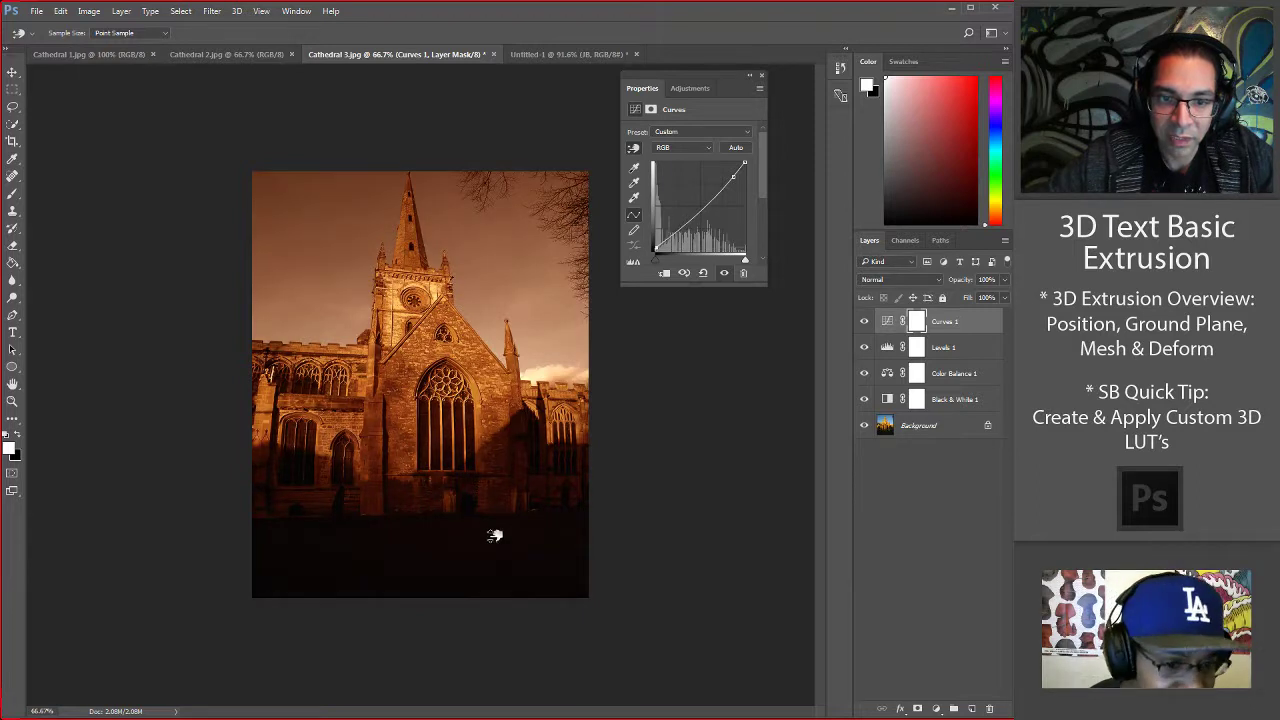
click(737, 146)
click(738, 134)
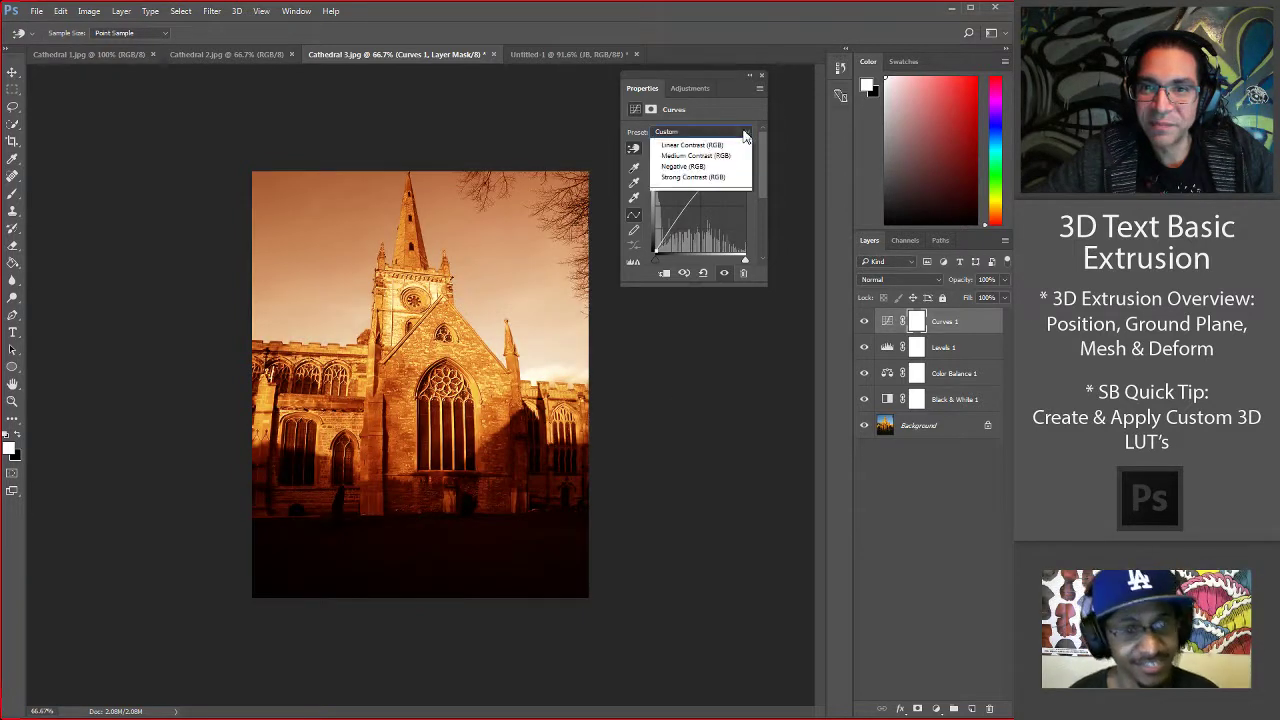
click(735, 145)
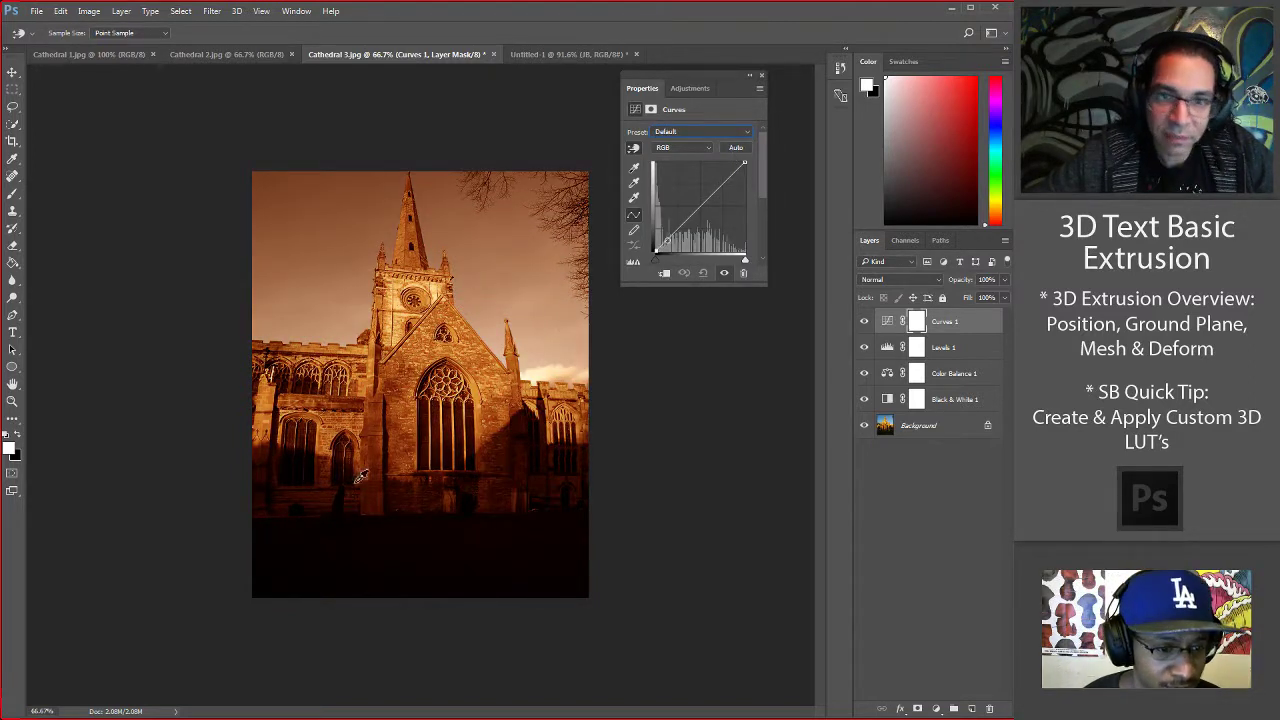
Try another on-image Curves adjustment on the dark foreground and return the layer to the Default preset.
click(632, 148)
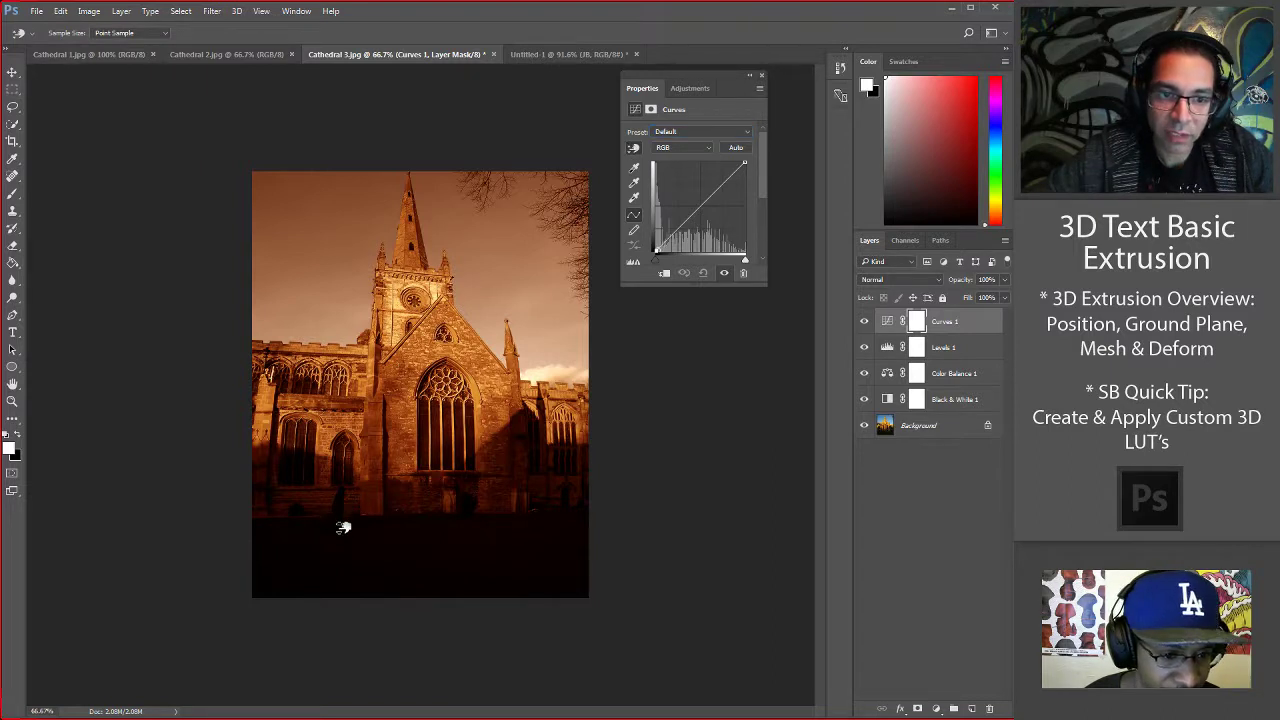
drag(343, 528, 371, 514)
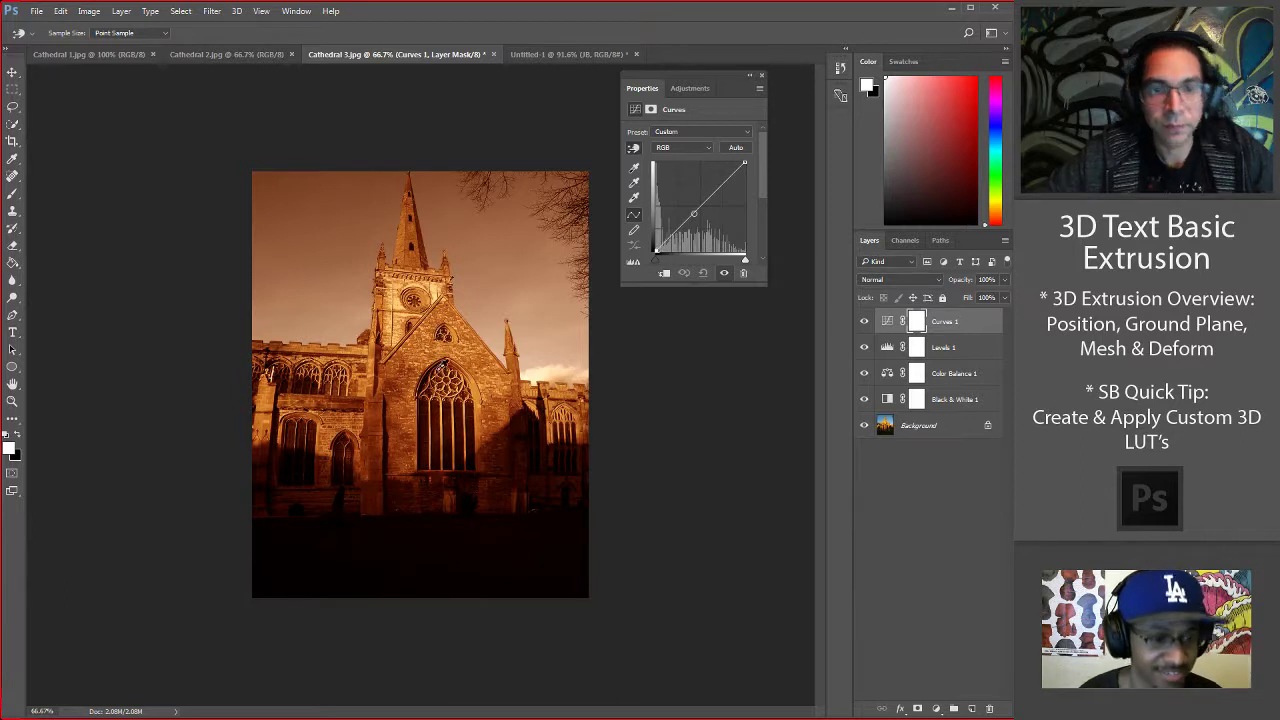
click(720, 132)
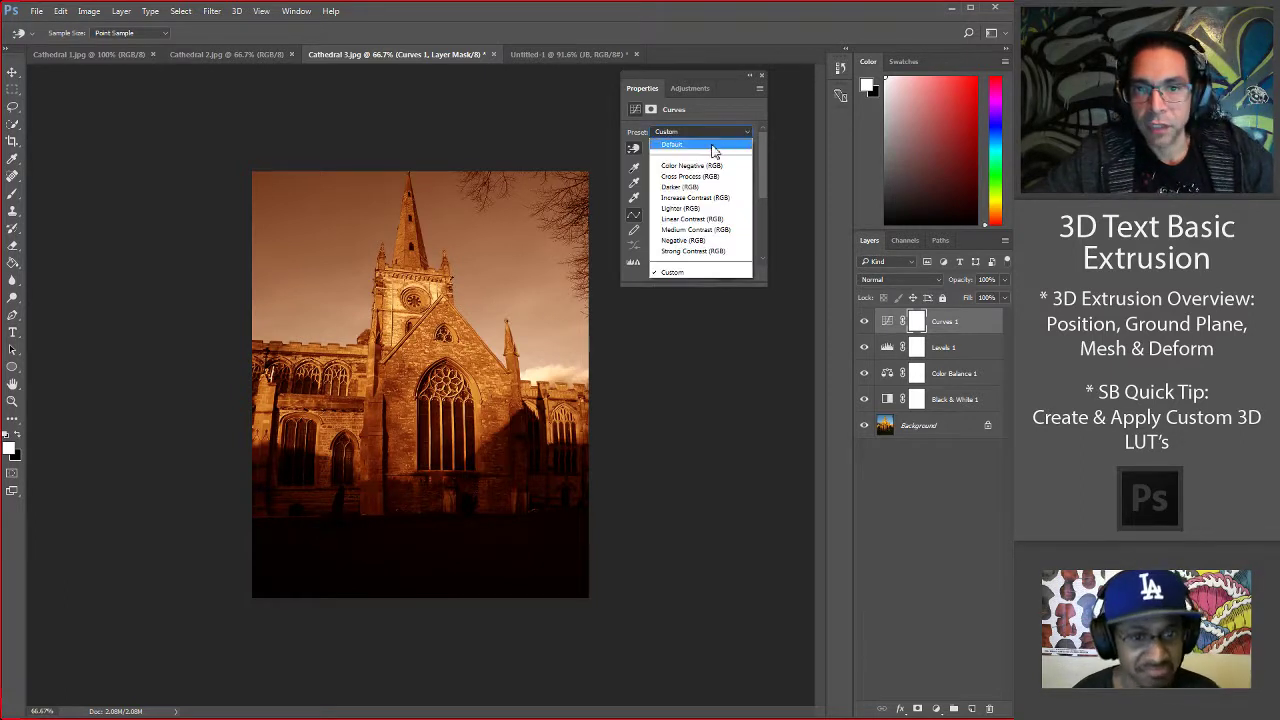
click(672, 144)
Brighten the tower's highlights and slightly darken the shadows at the wall's base with on-image Curves adjustments.
drag(445, 286, 446, 287)
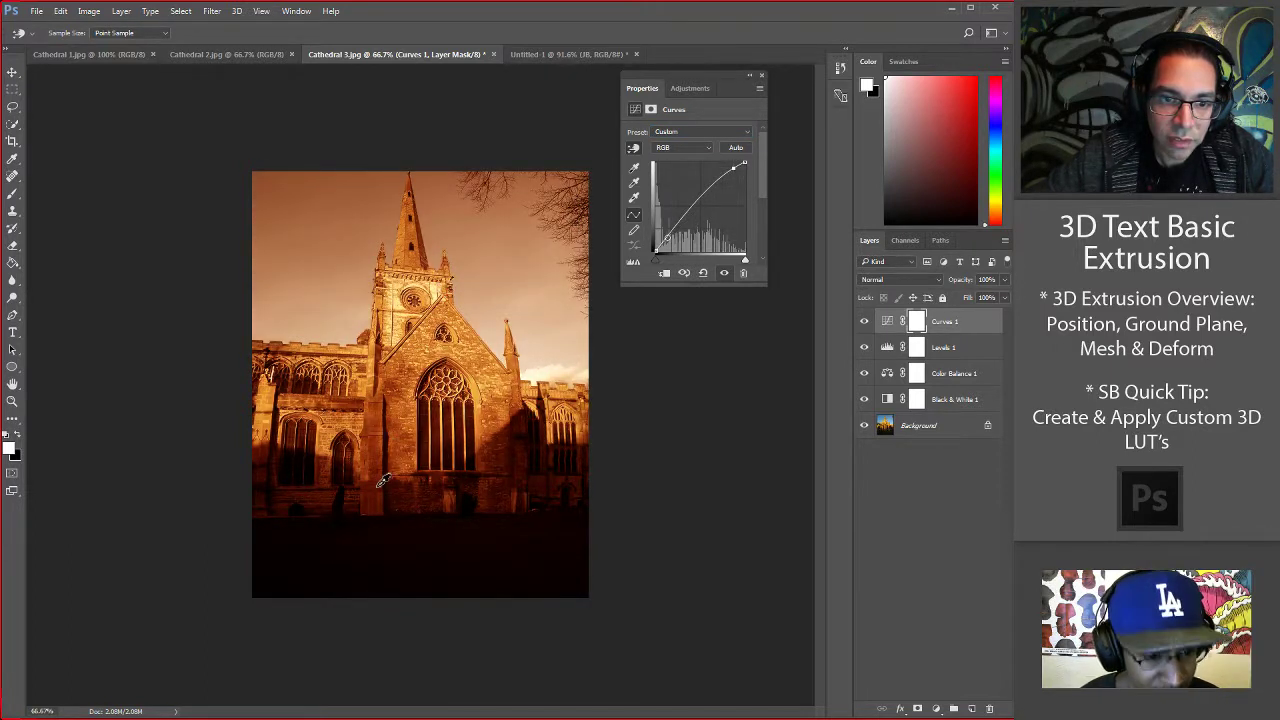
drag(380, 486, 380, 491)
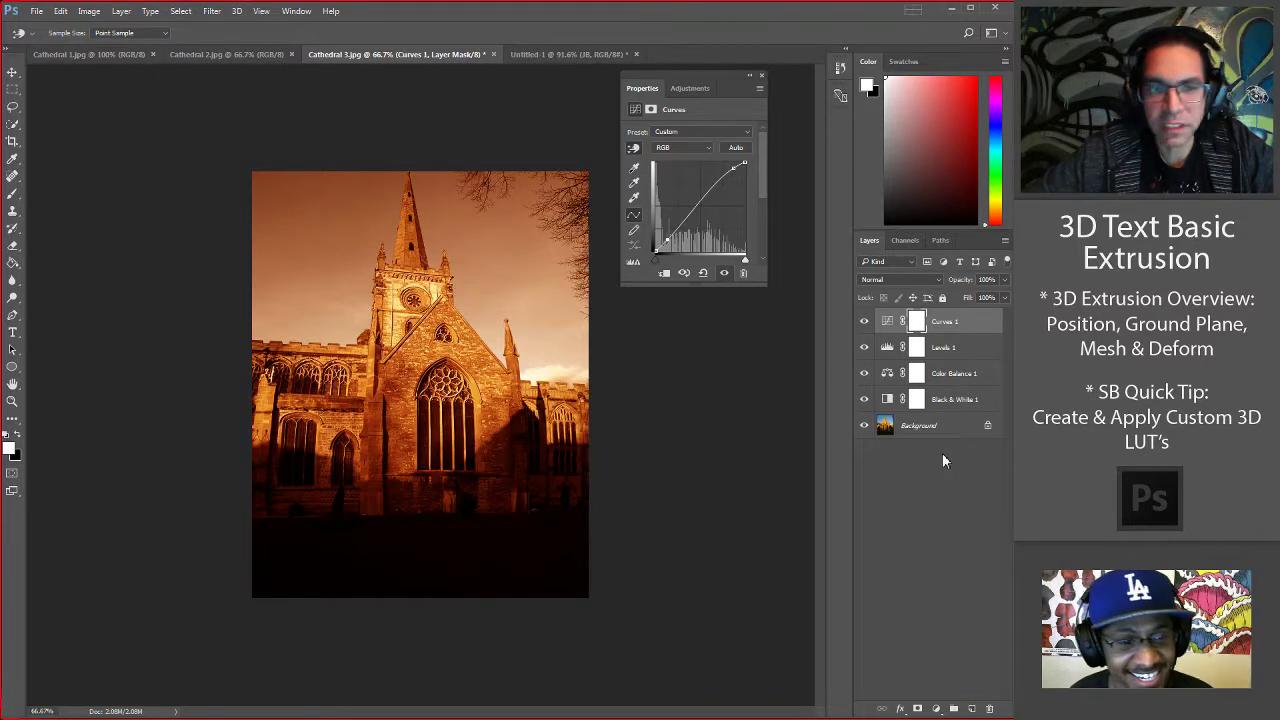
Look at the unedited Cathedral 2.jpg and Cathedral 1.jpg photos and return to Cathedral 3.jpg.
click(262, 54)
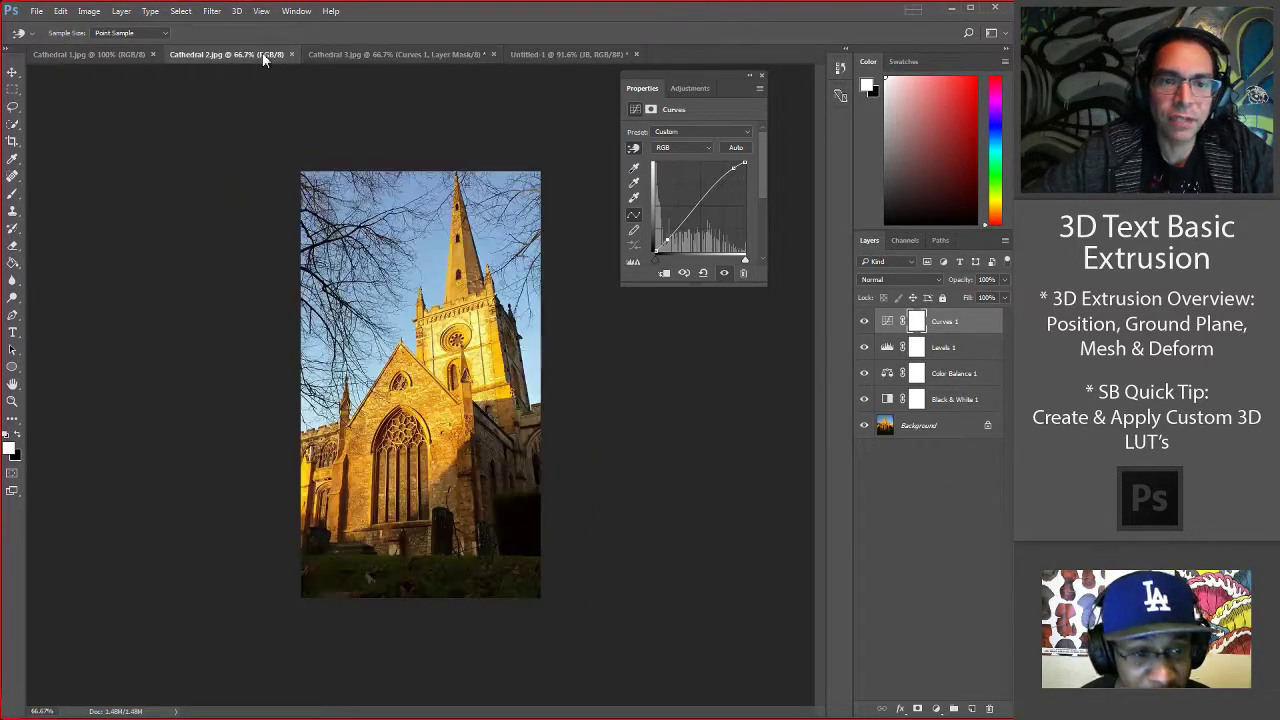
click(130, 56)
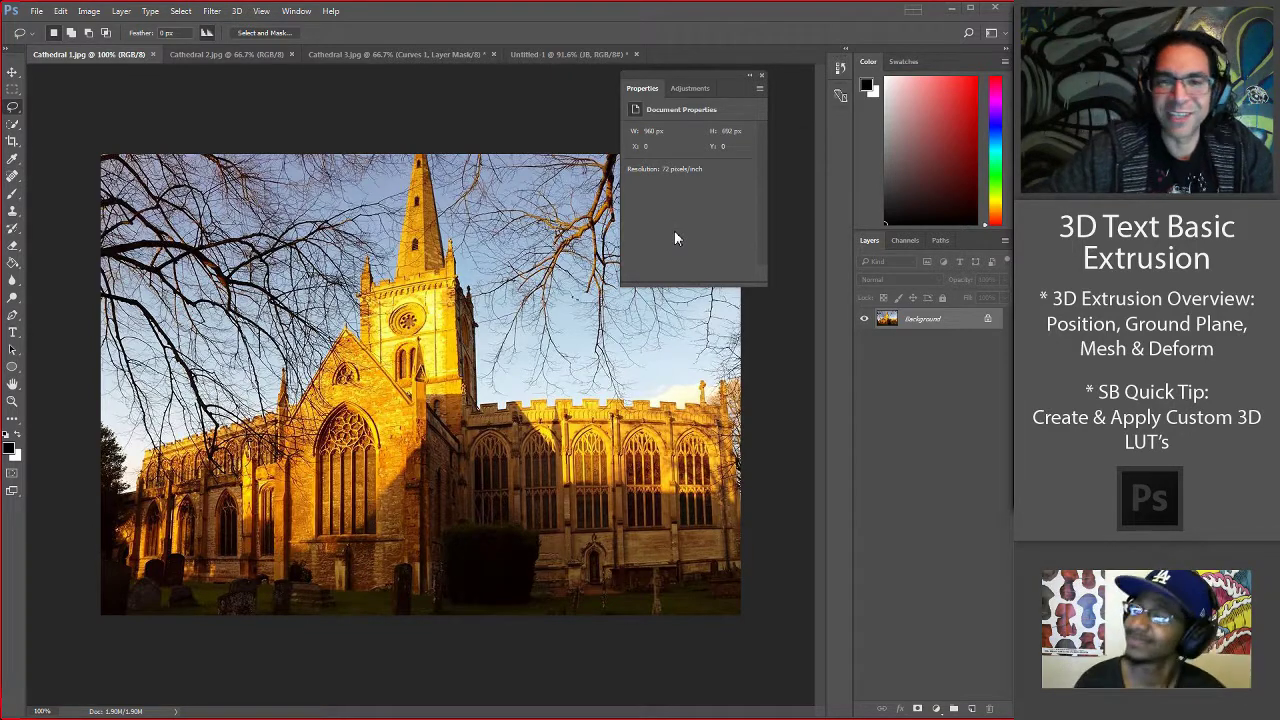
click(420, 57)
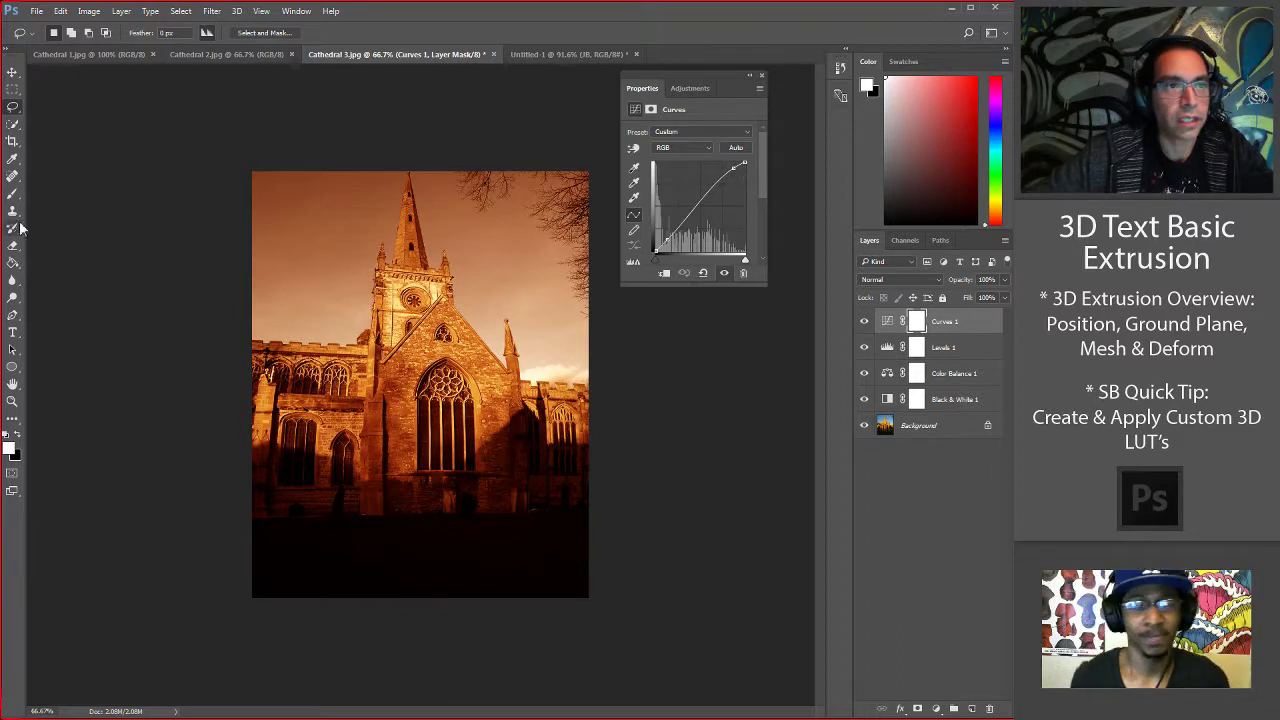
Try to export Color Lookup Tables from Cathedral 3.jpg and switch to the Move tool.
click(40, 12)
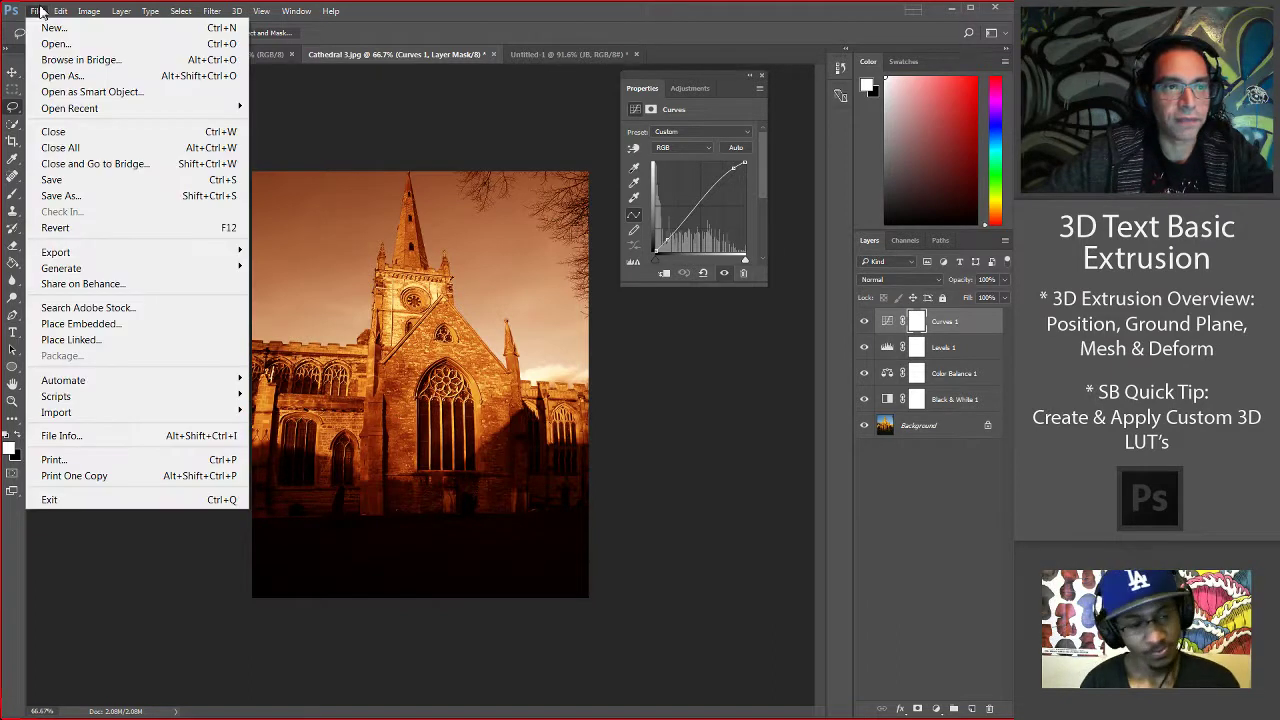
mouse_move(124, 258)
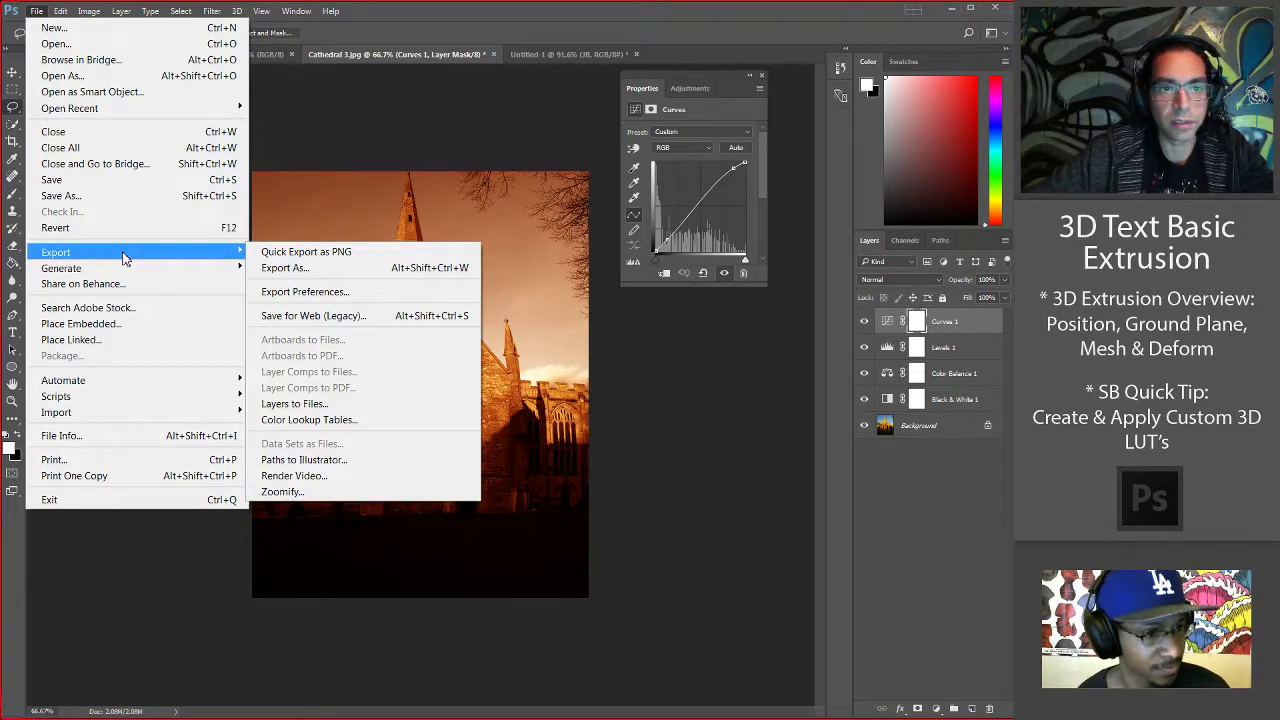
click(446, 425)
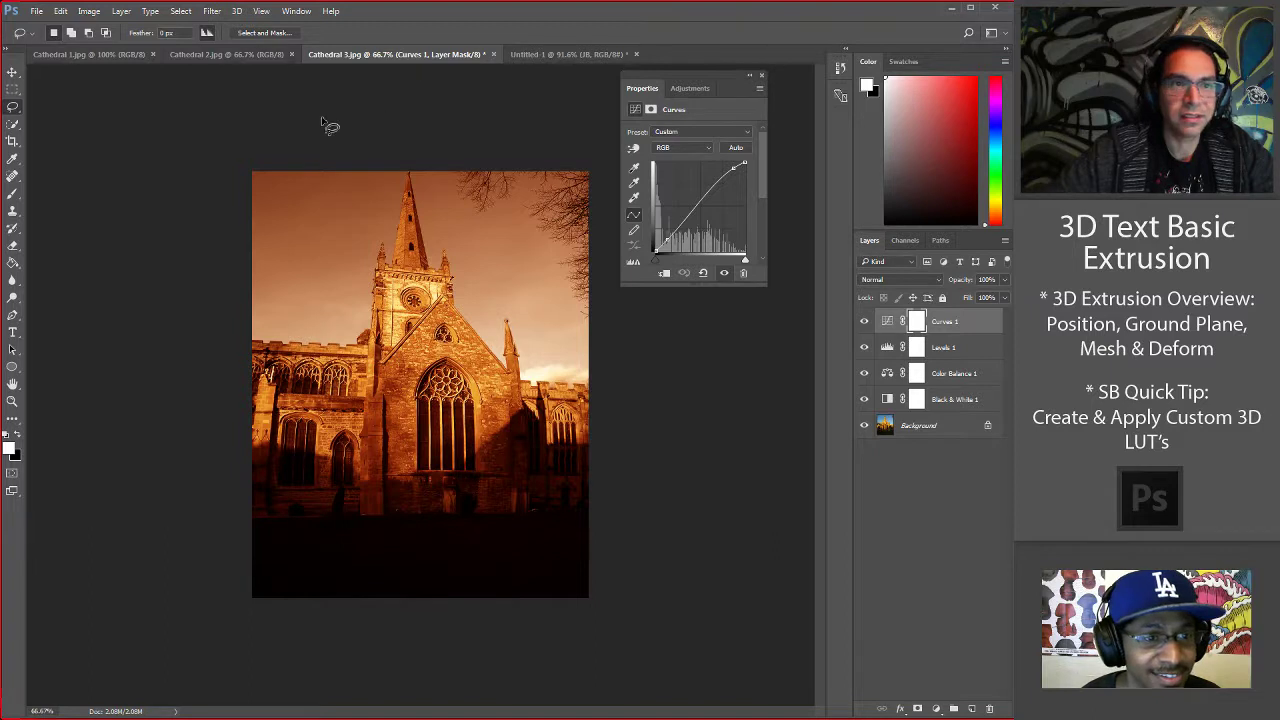
click(12, 74)
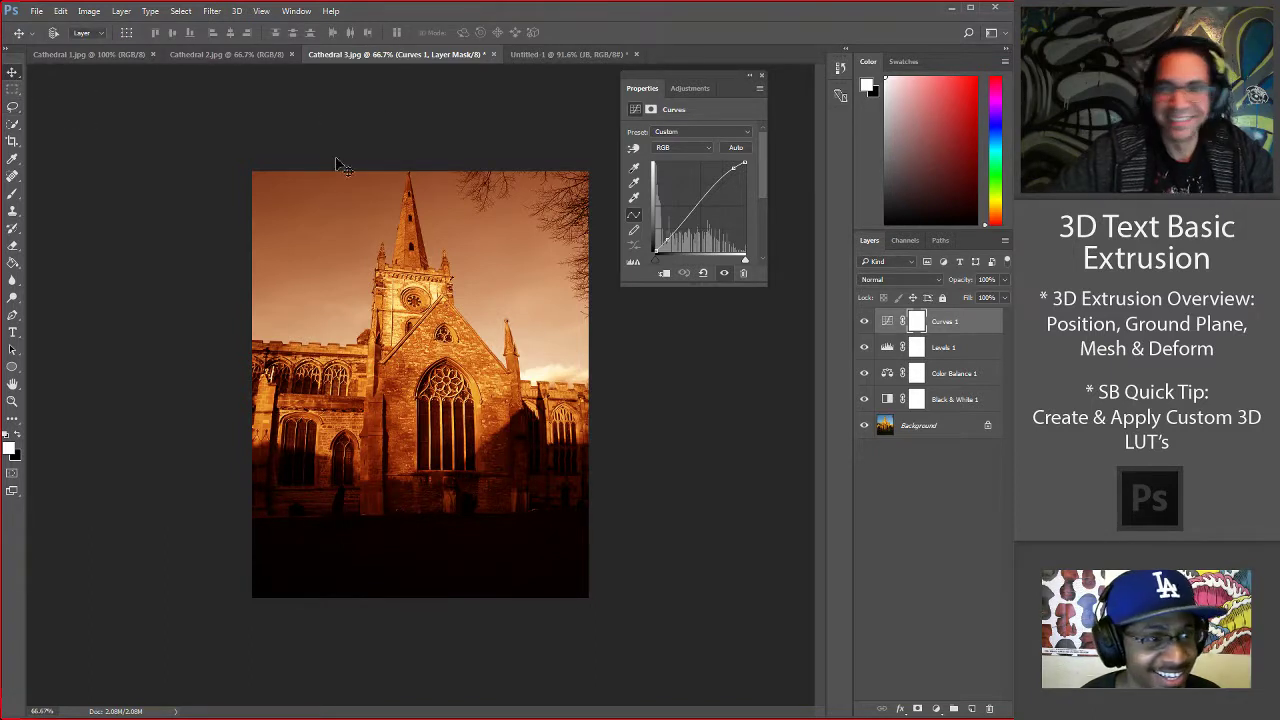
Start a Color Lookup Tables export of Cathedral 3.jpg with the description "Cathedral" and Medium quality.
click(38, 11)
mouse_move(178, 255)
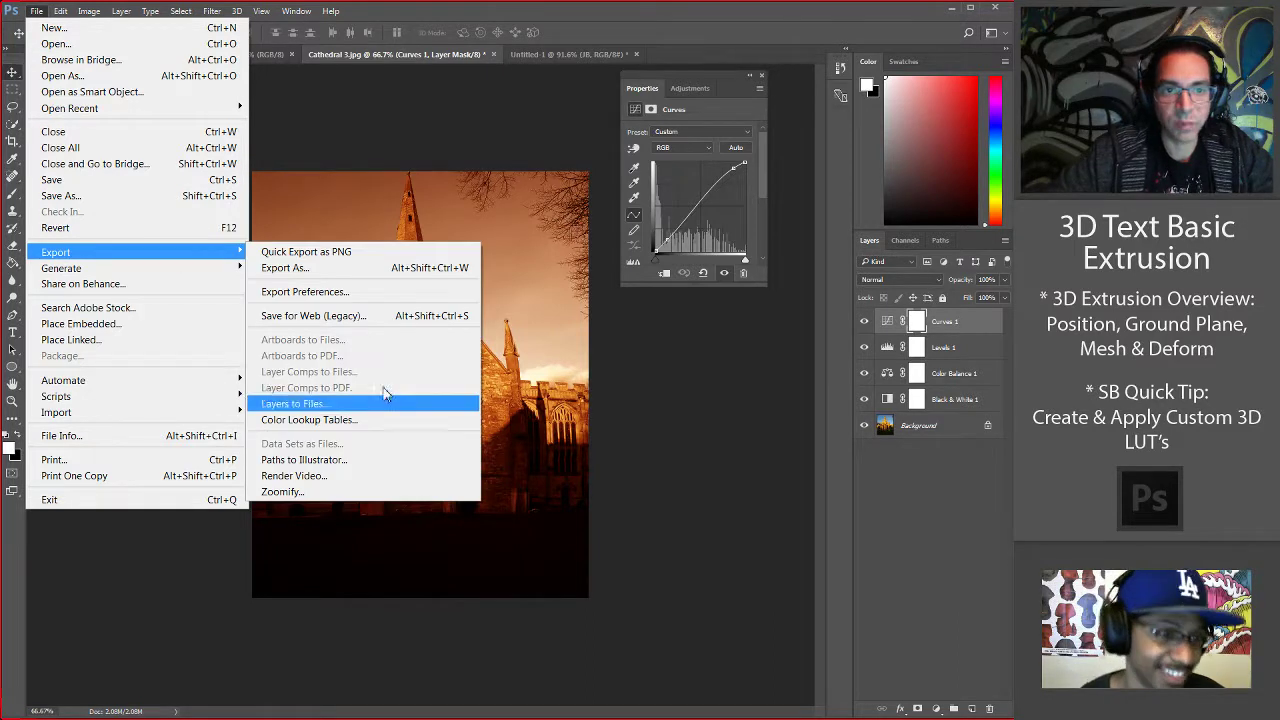
click(432, 422)
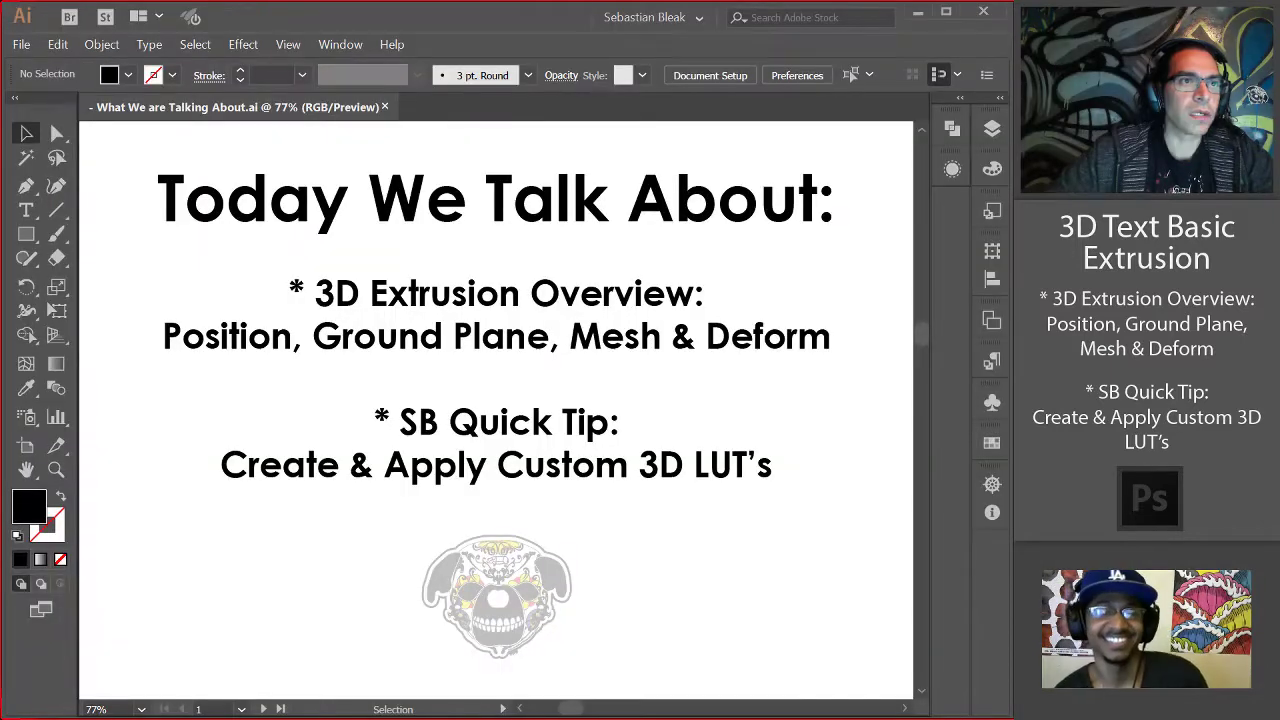
click(915, 14)
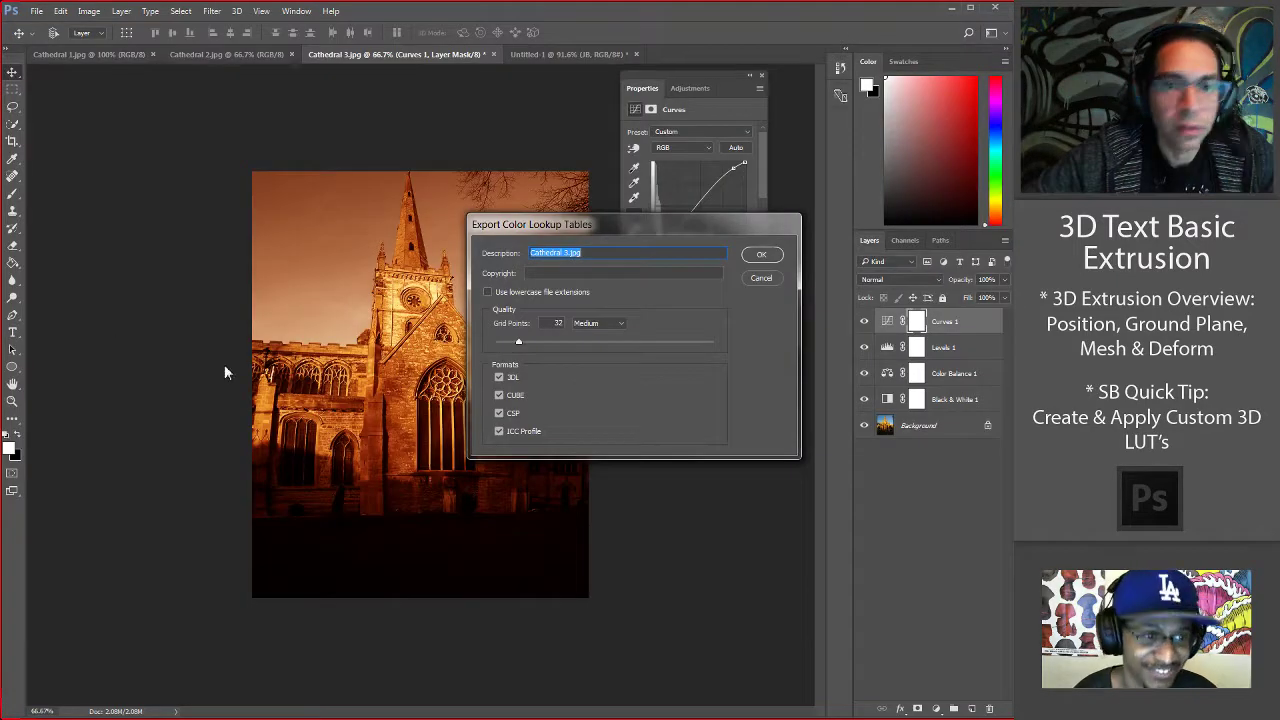
click(589, 252)
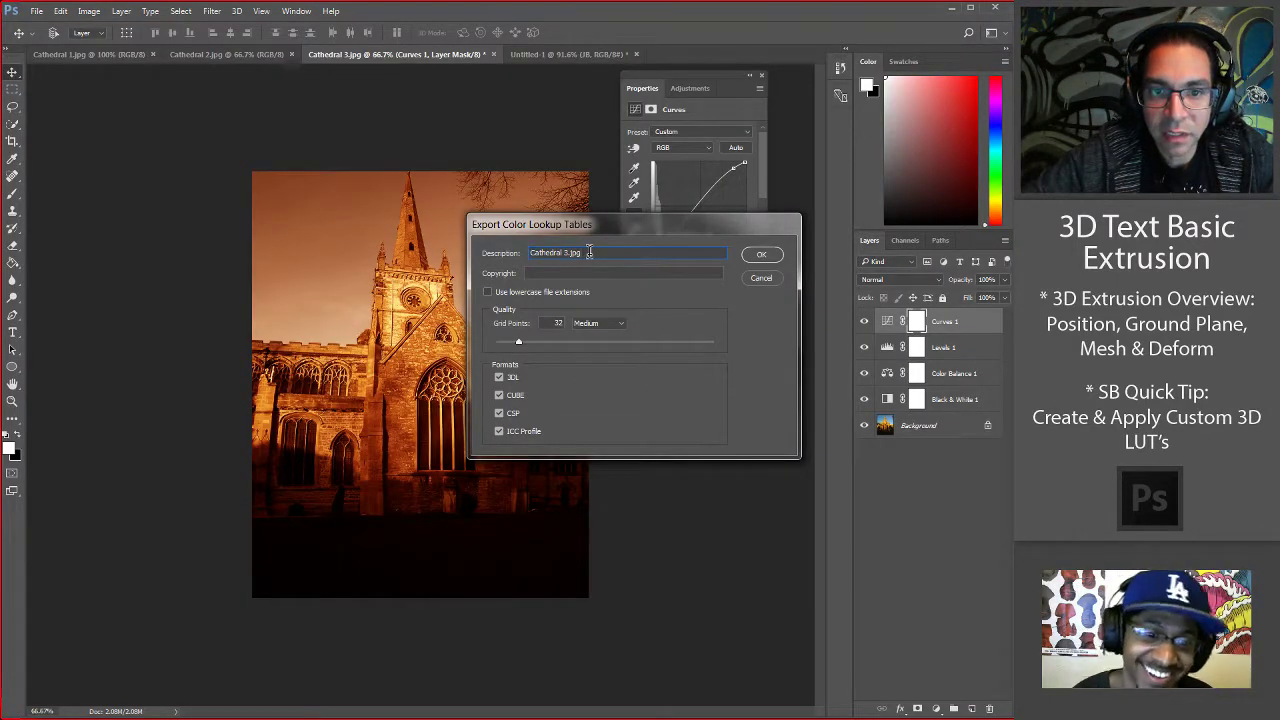
drag(589, 252, 563, 255)
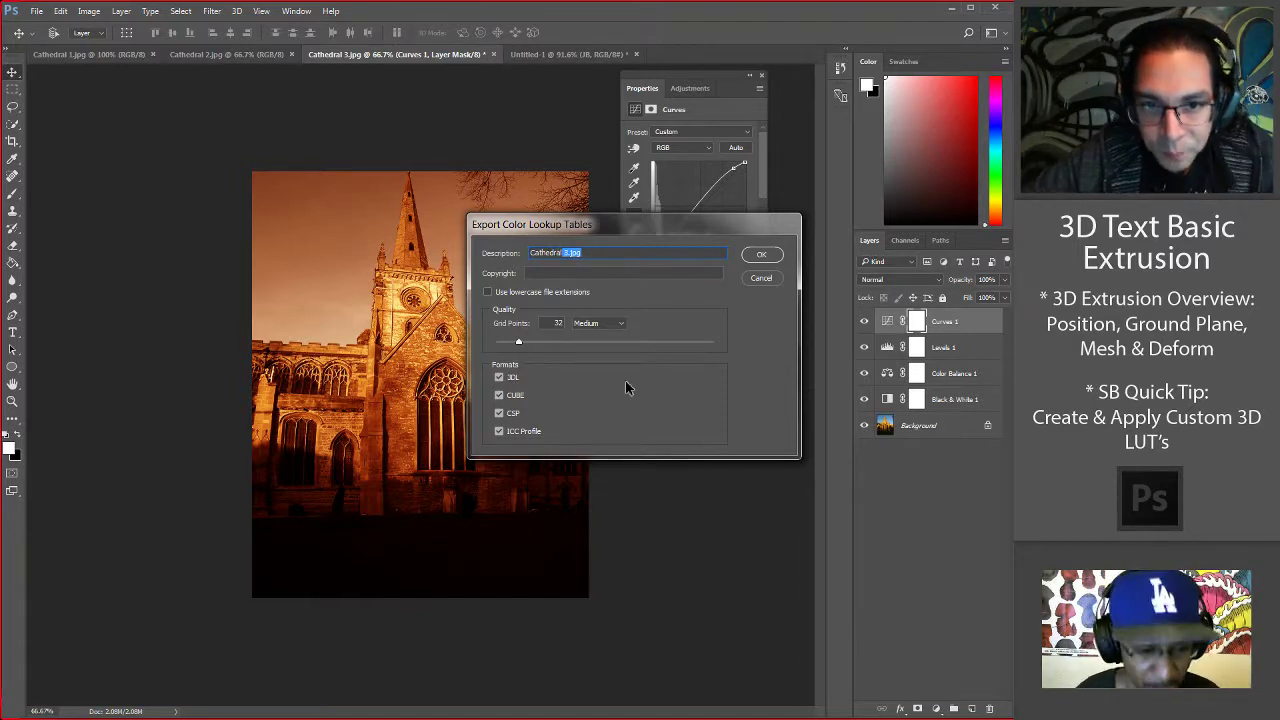
key(BackSpace)
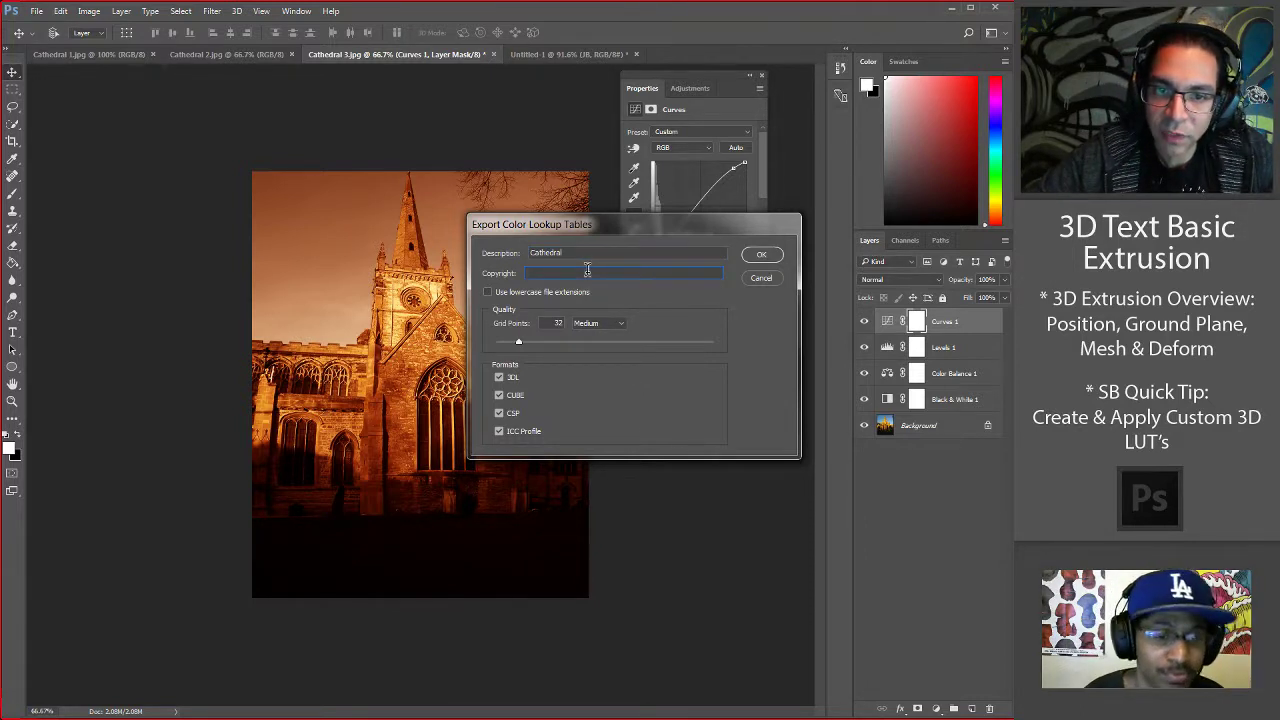
click(615, 323)
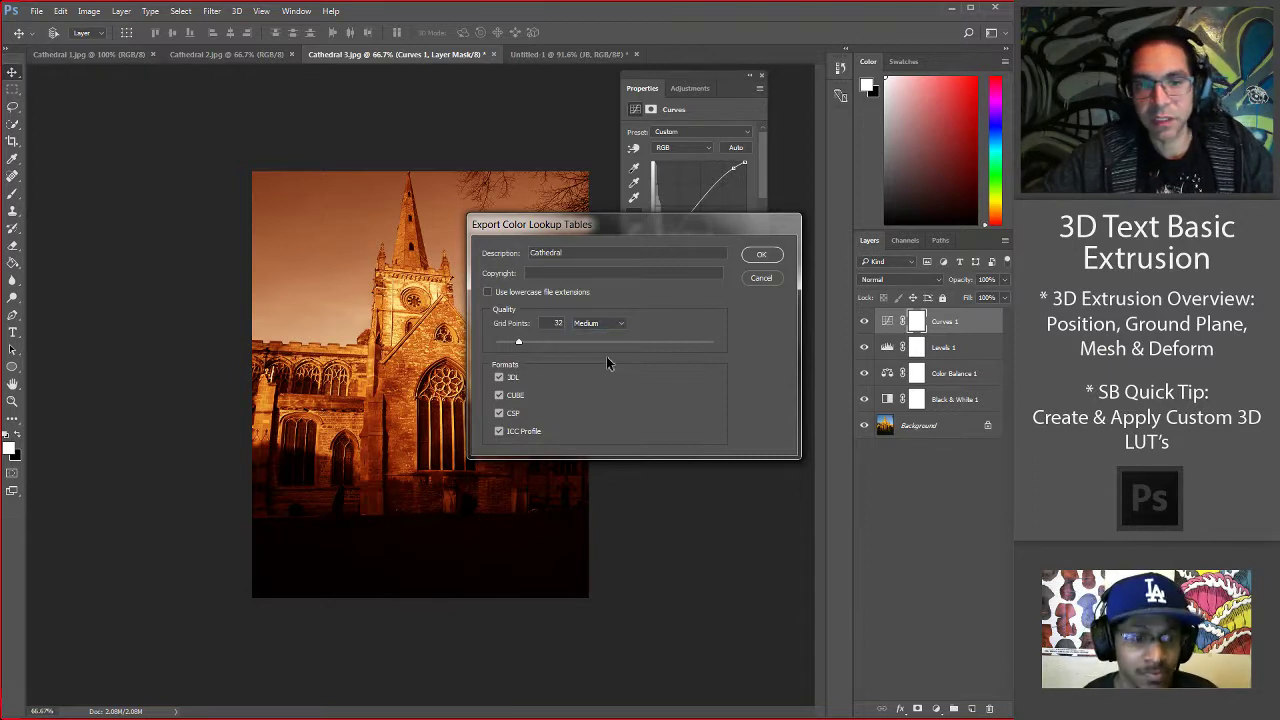
click(607, 324)
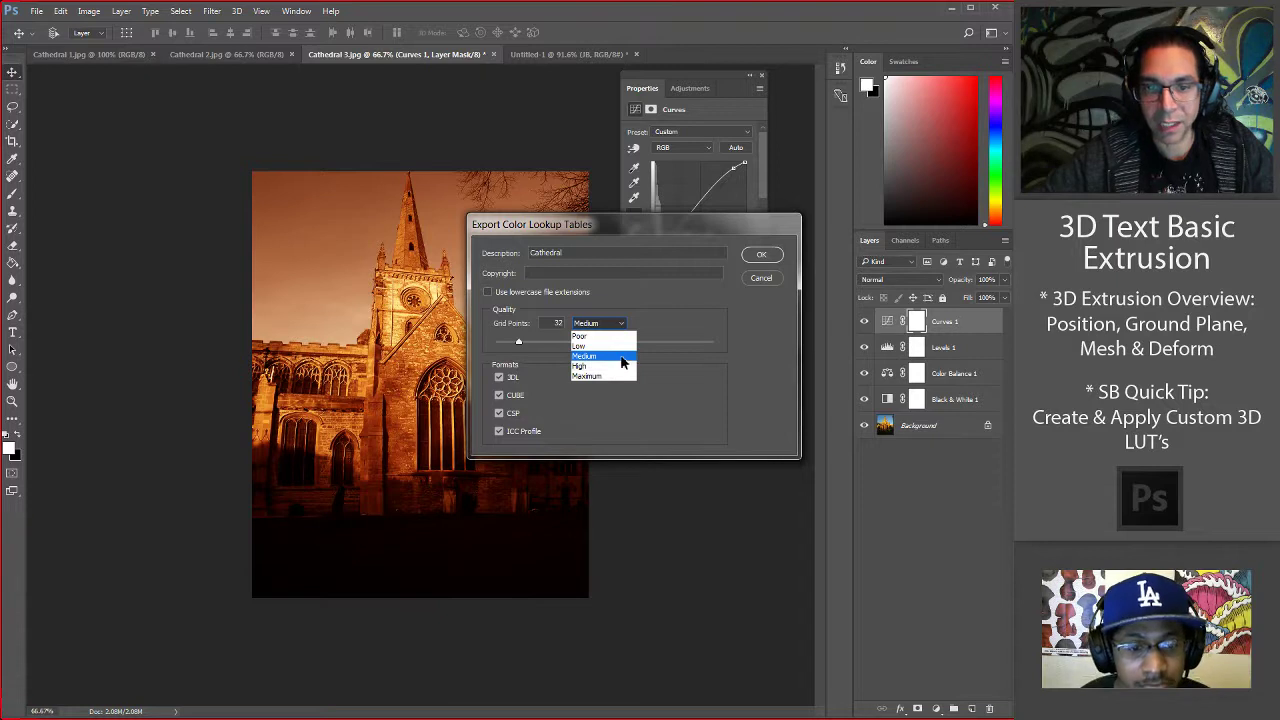
click(620, 355)
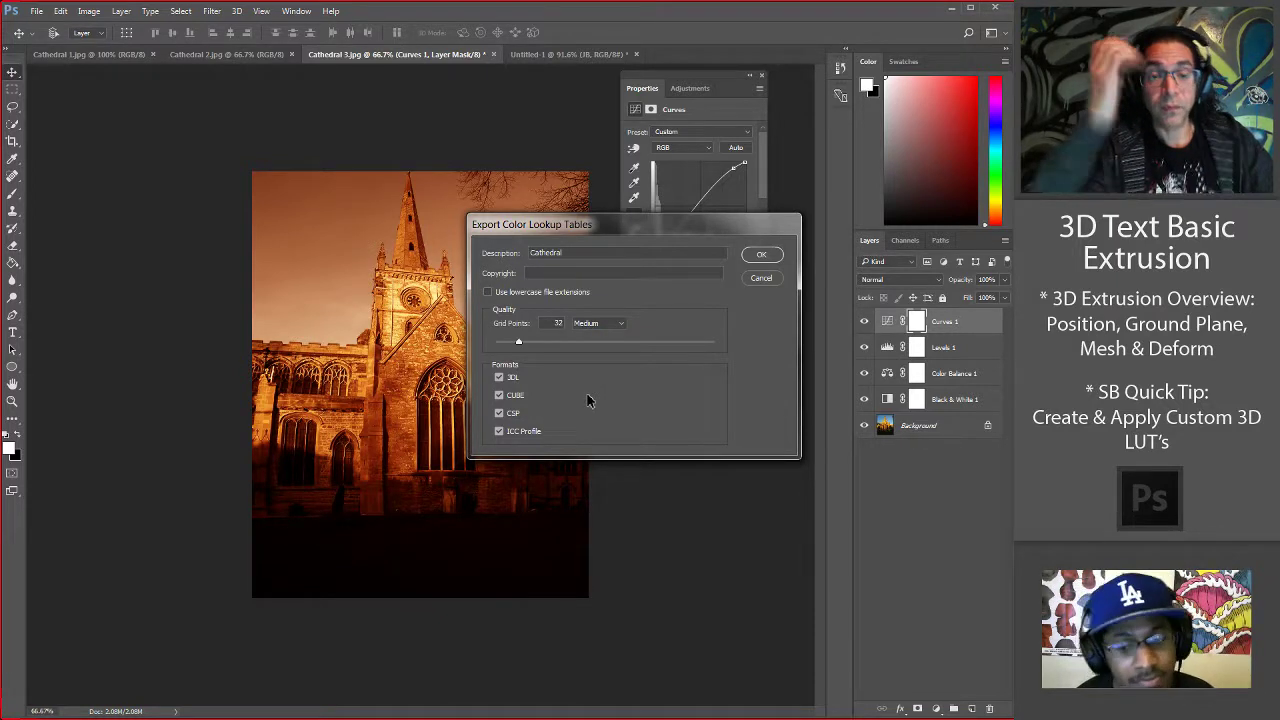
Try clearing the 3DL, CSP and ICC Profile export formats, and turn all four formats back on.
click(500, 378)
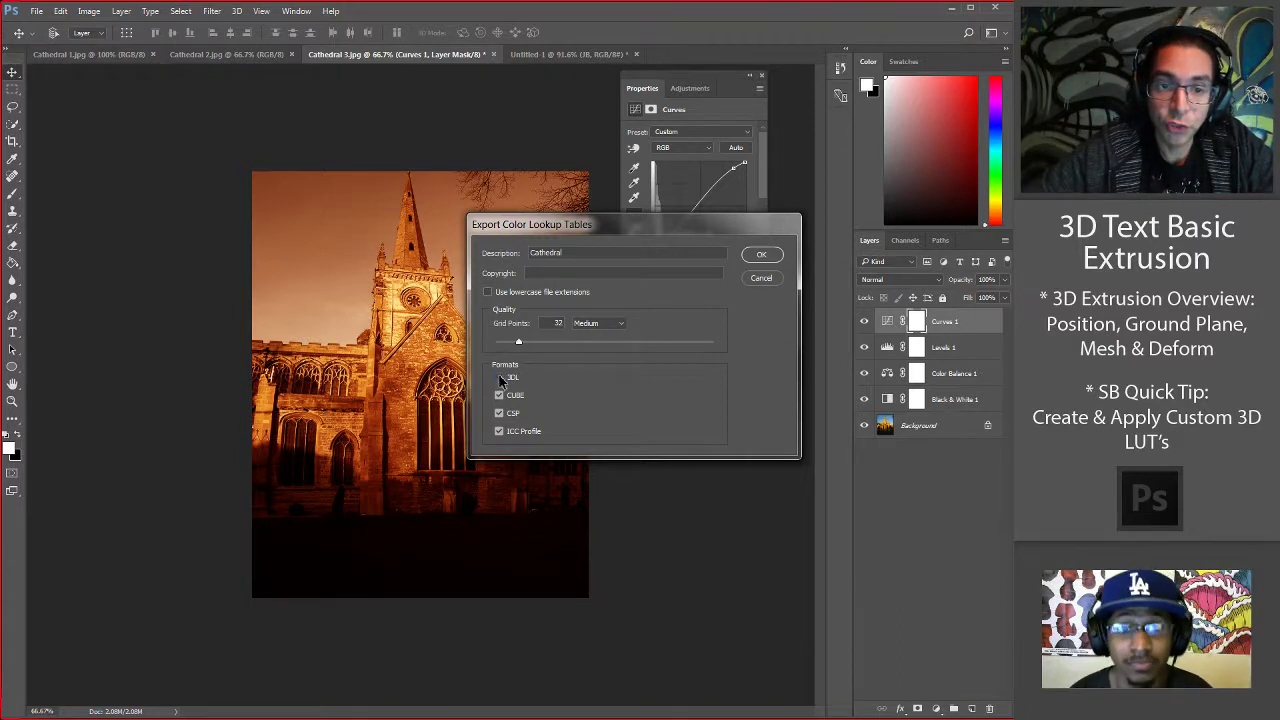
click(499, 431)
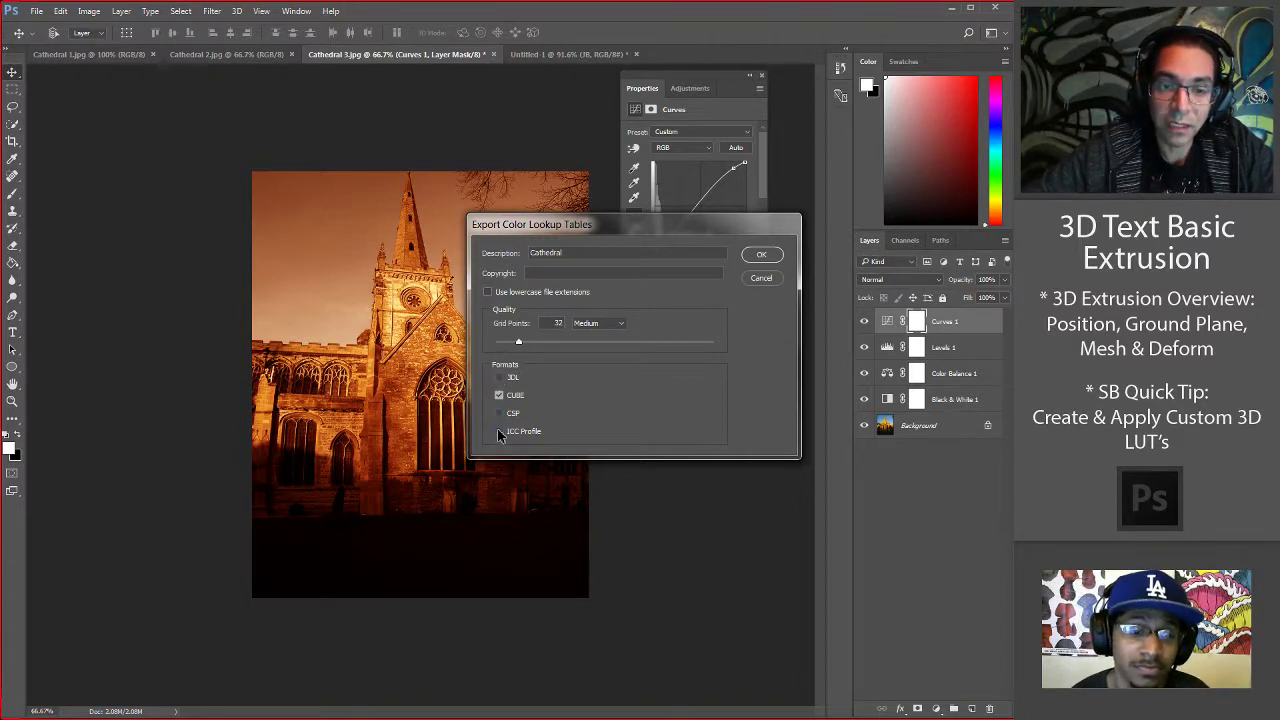
click(499, 377)
click(499, 413)
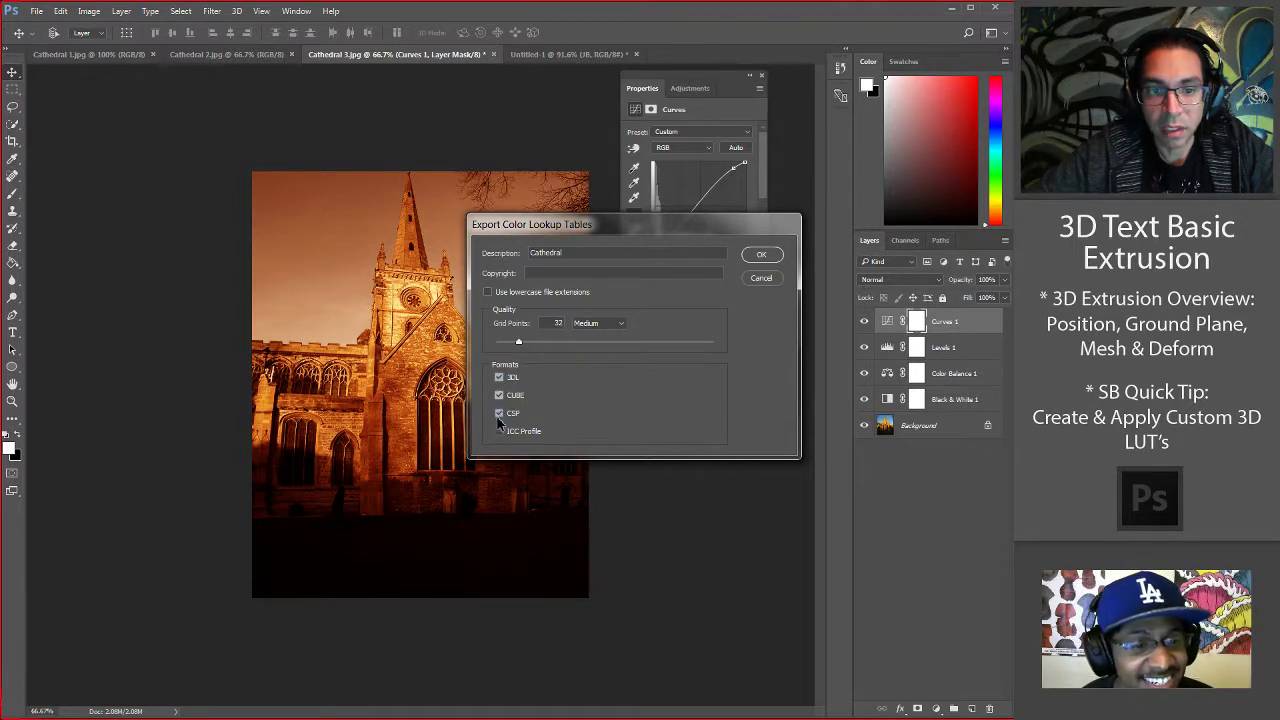
click(499, 431)
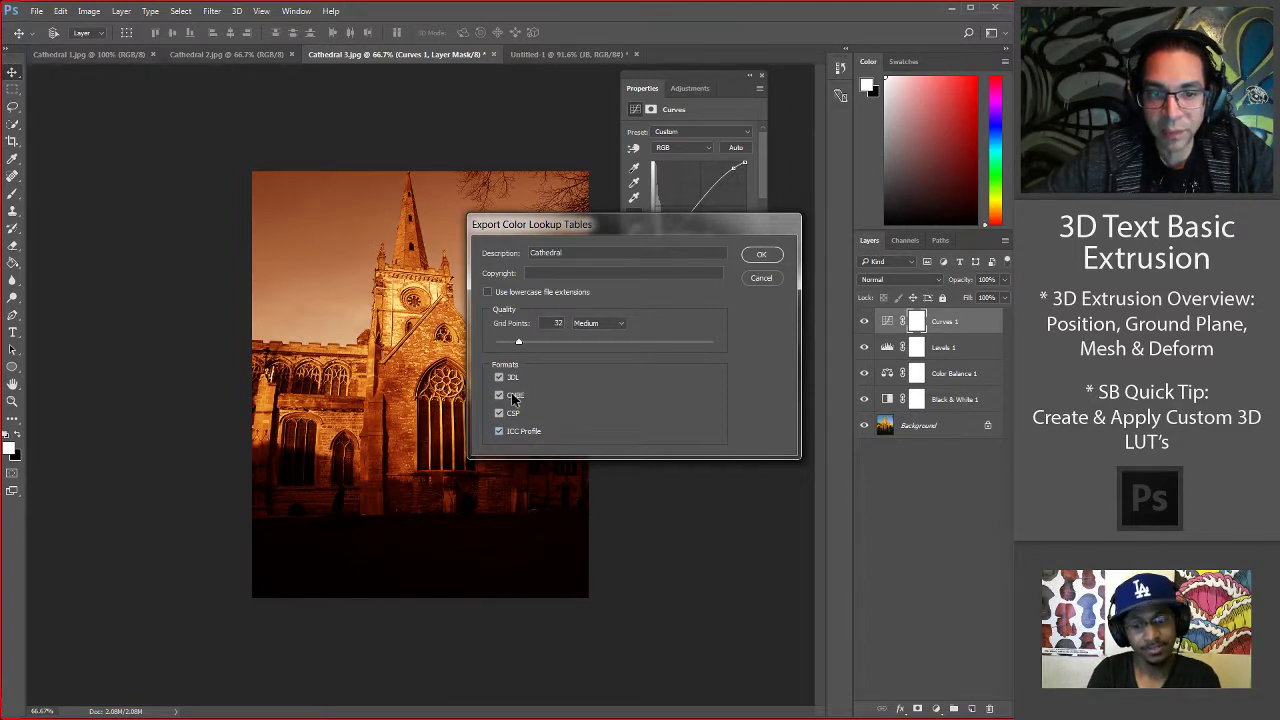
click(512, 397)
click(512, 397)
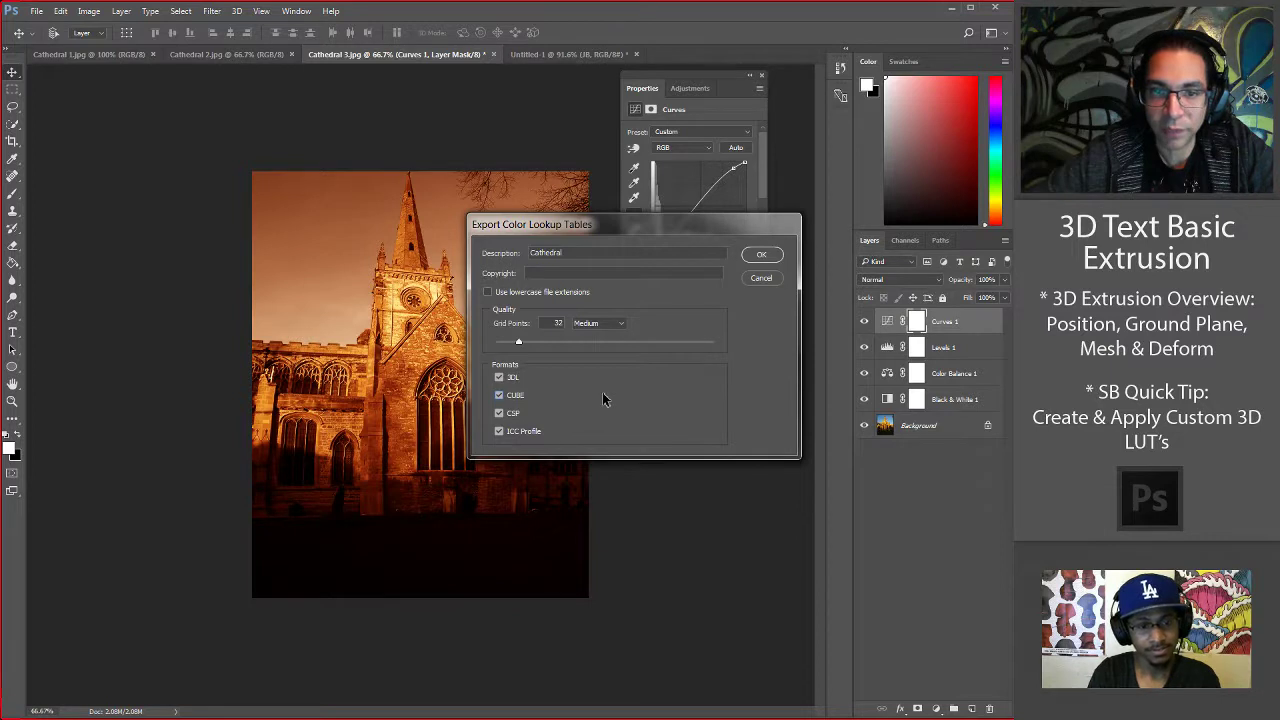
Export the color lookup tables into the LUTs folder under the file name Cathedral 3.
click(761, 254)
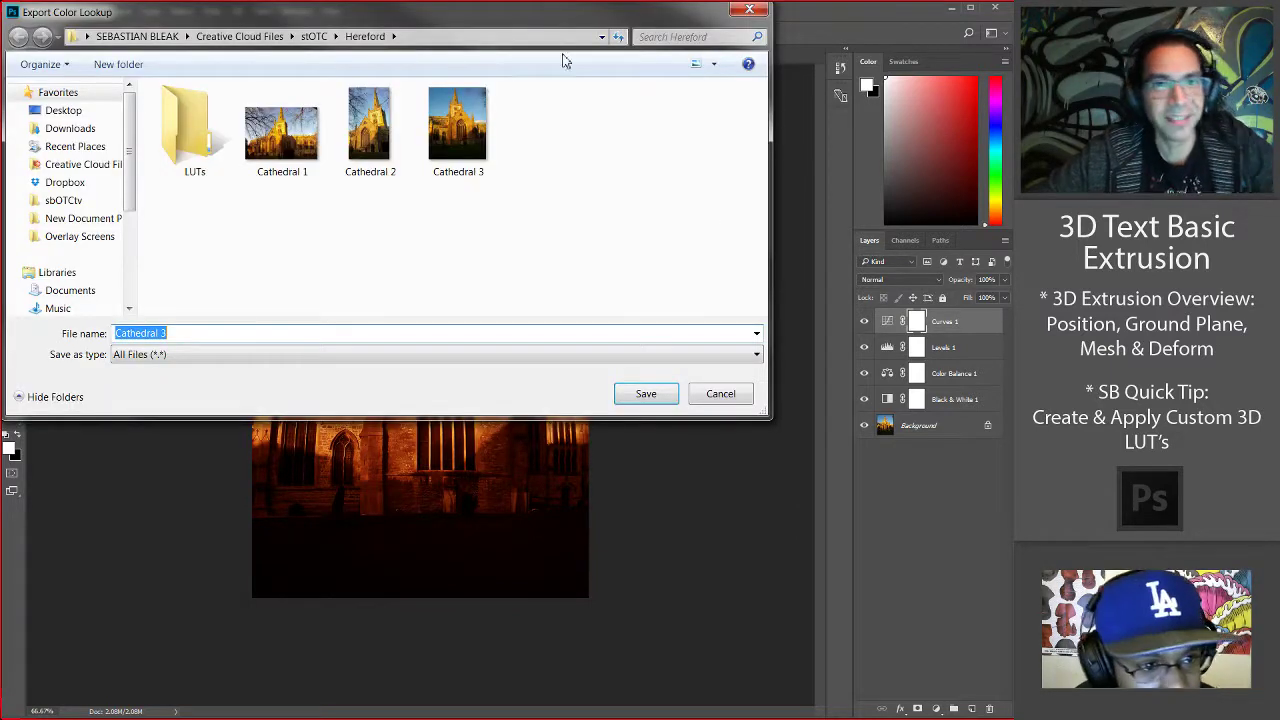
drag(434, 14, 496, 74)
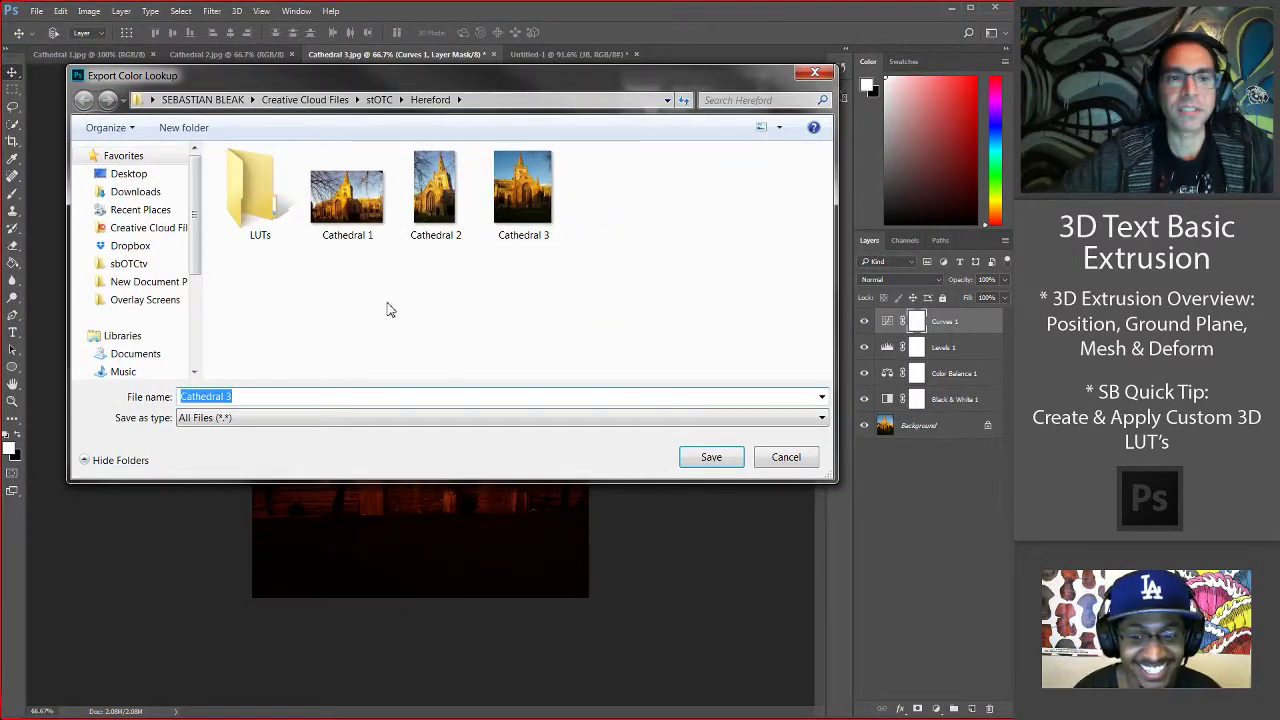
double_click(265, 200)
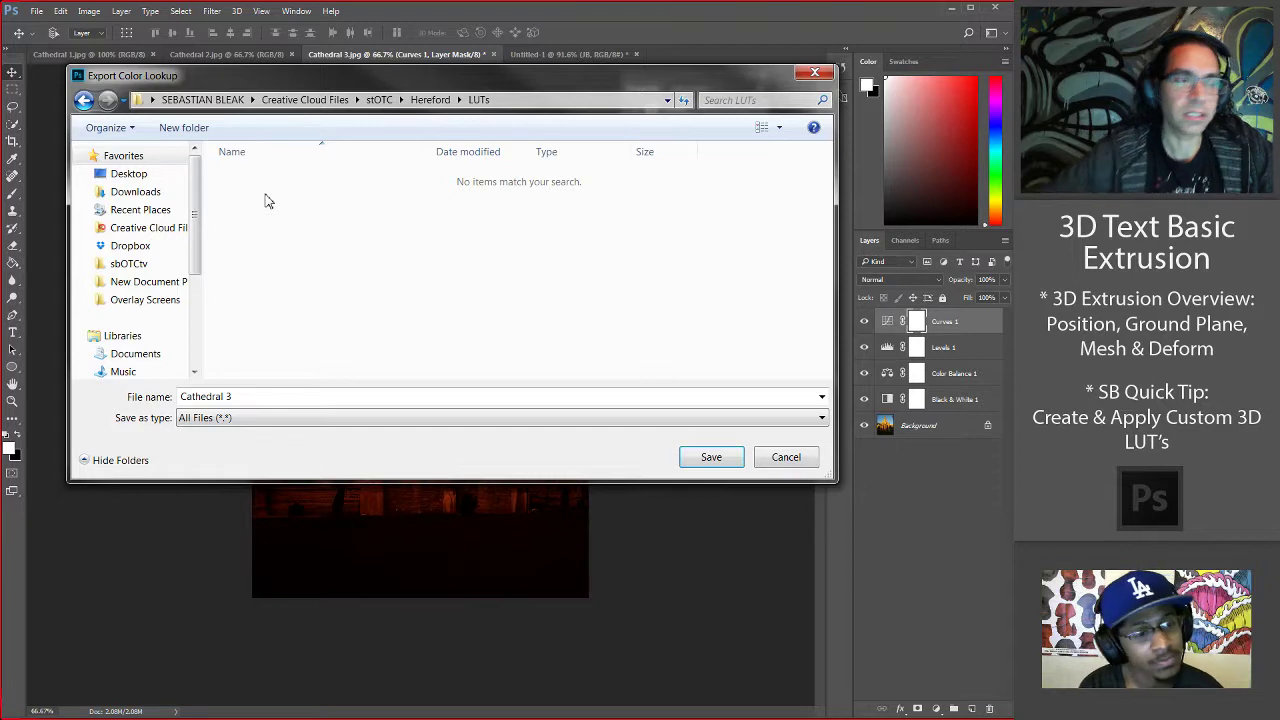
double_click(256, 396)
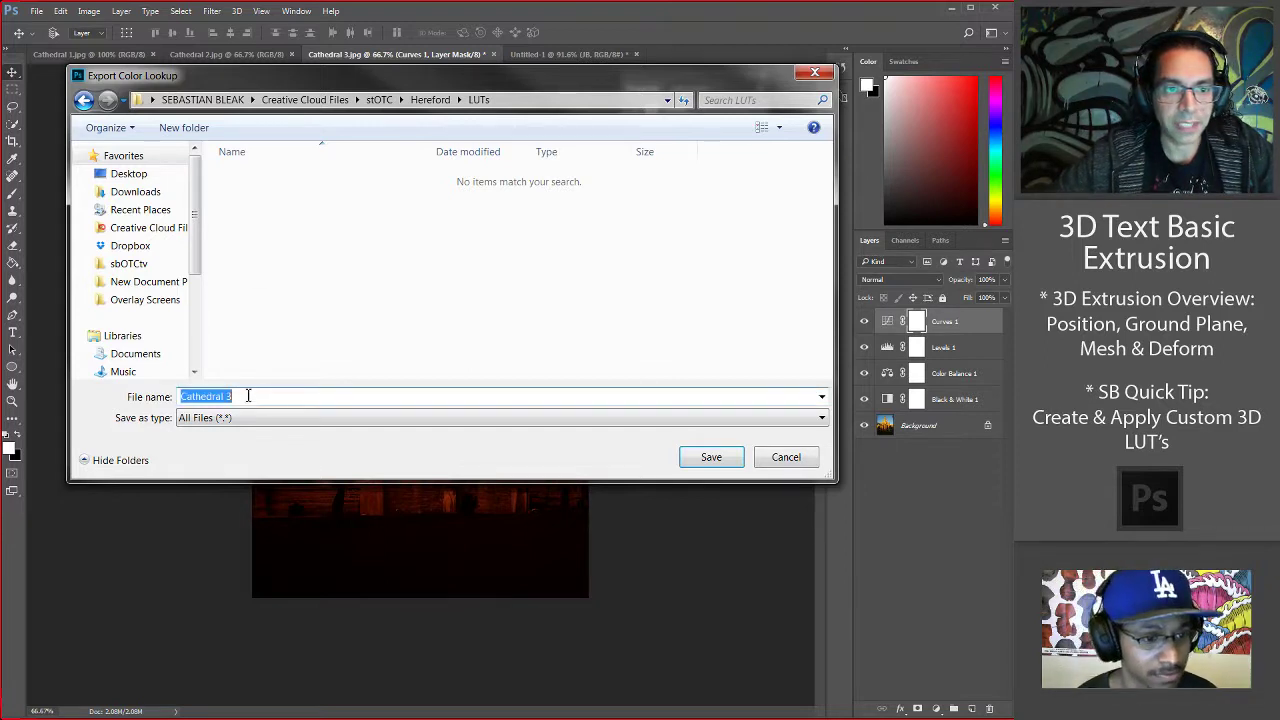
click(706, 457)
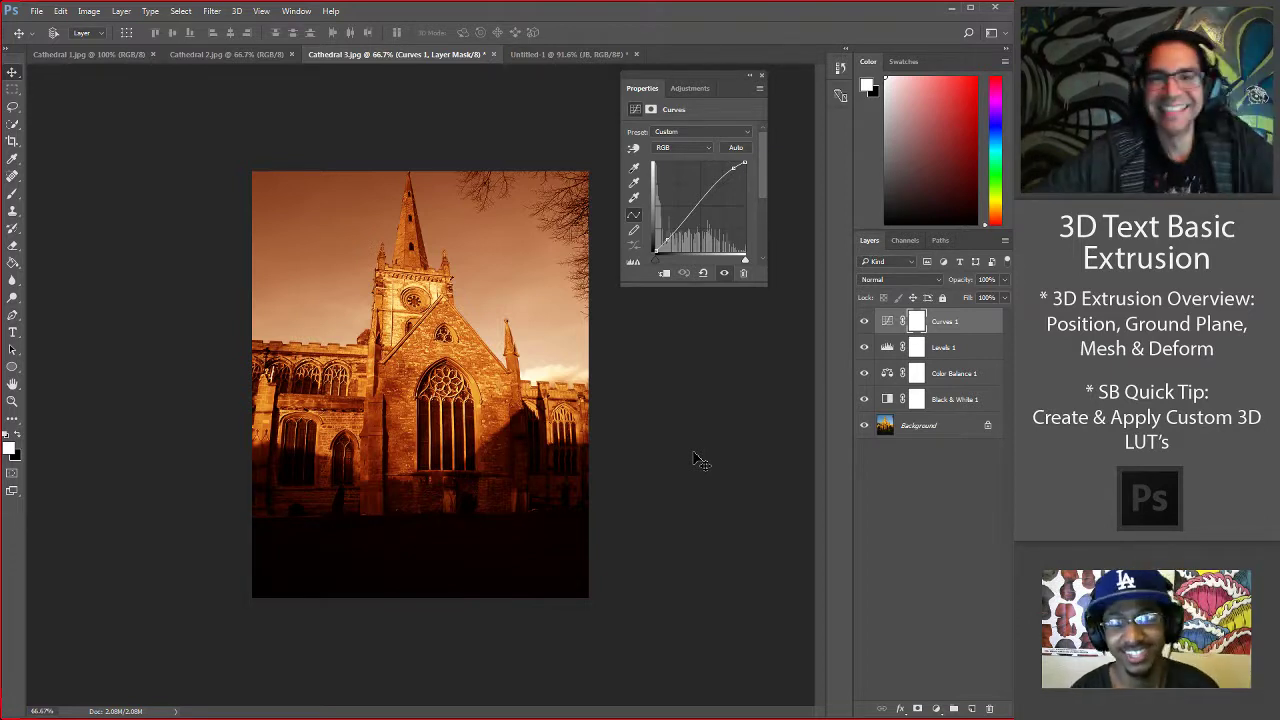
Add a Color Lookup adjustment layer to the Cathedral 2.jpg photo.
click(240, 55)
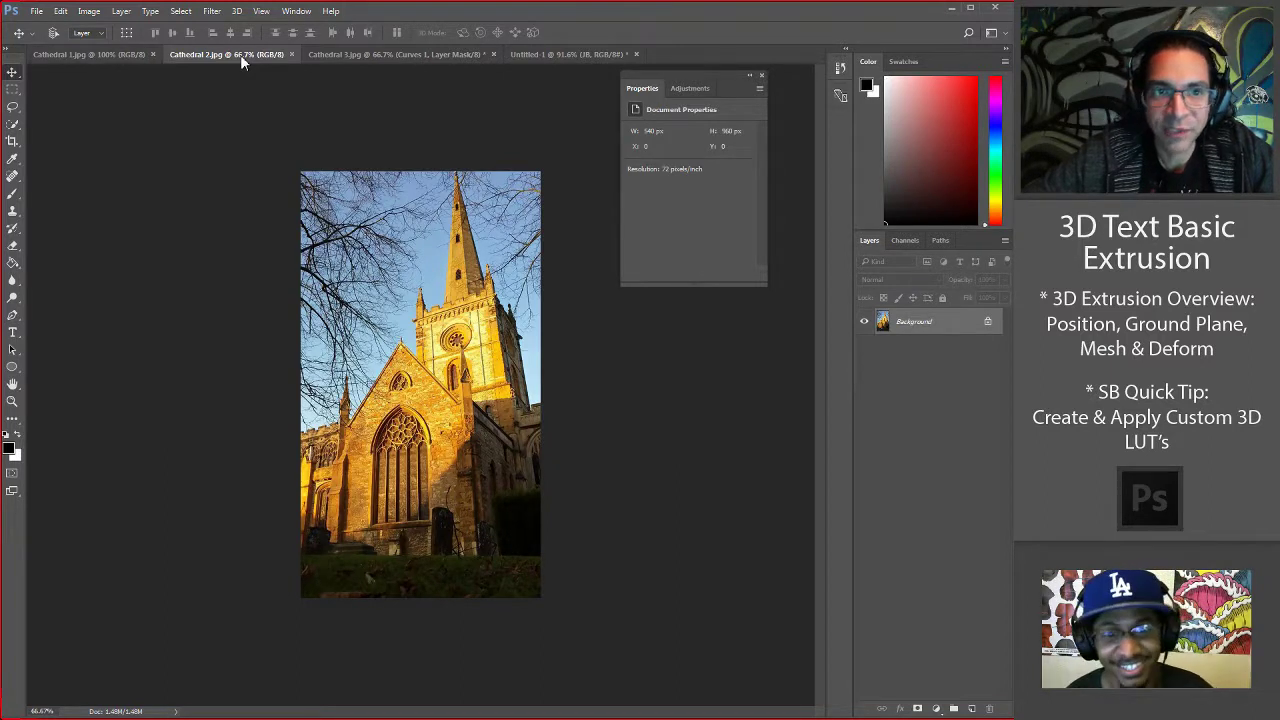
click(905, 241)
click(869, 240)
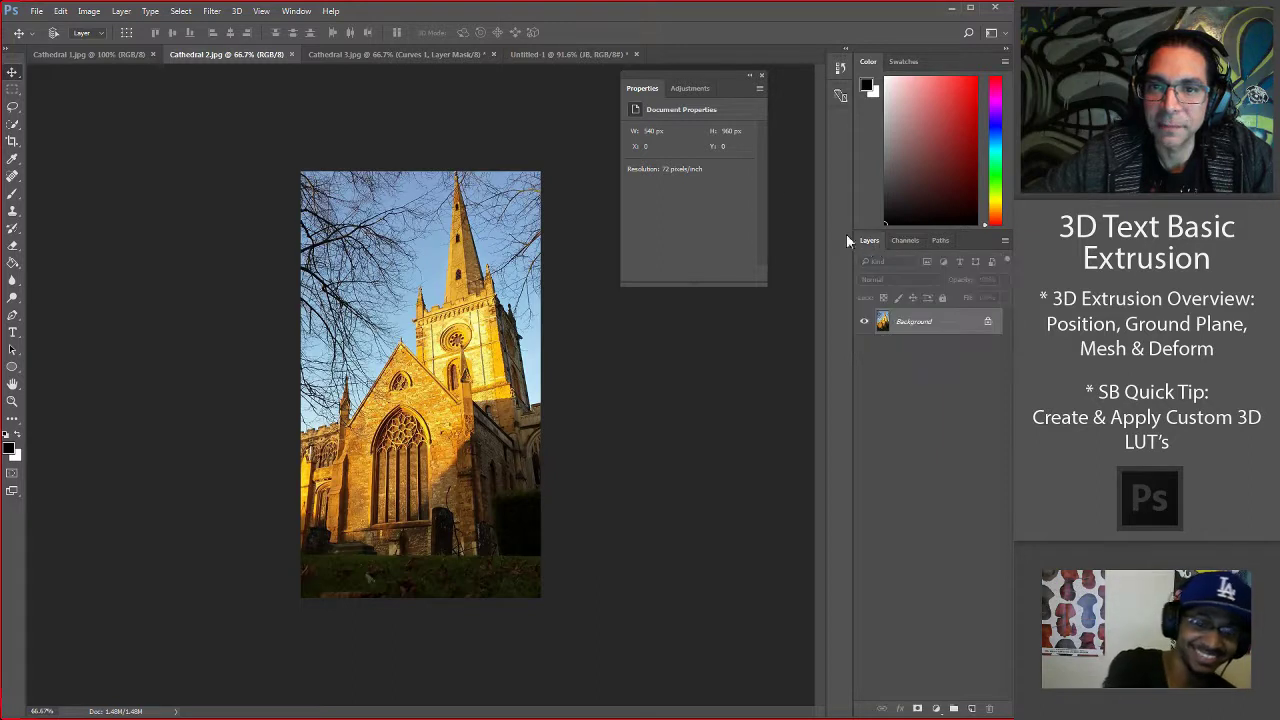
click(686, 88)
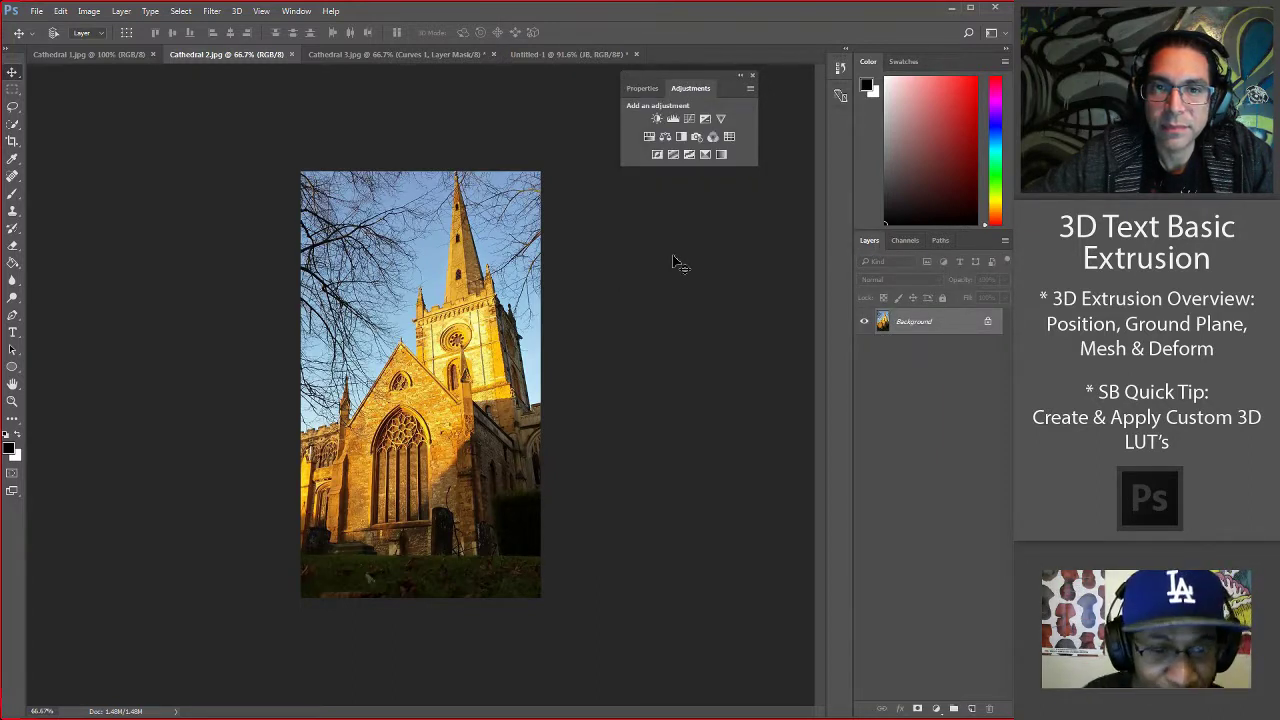
click(728, 138)
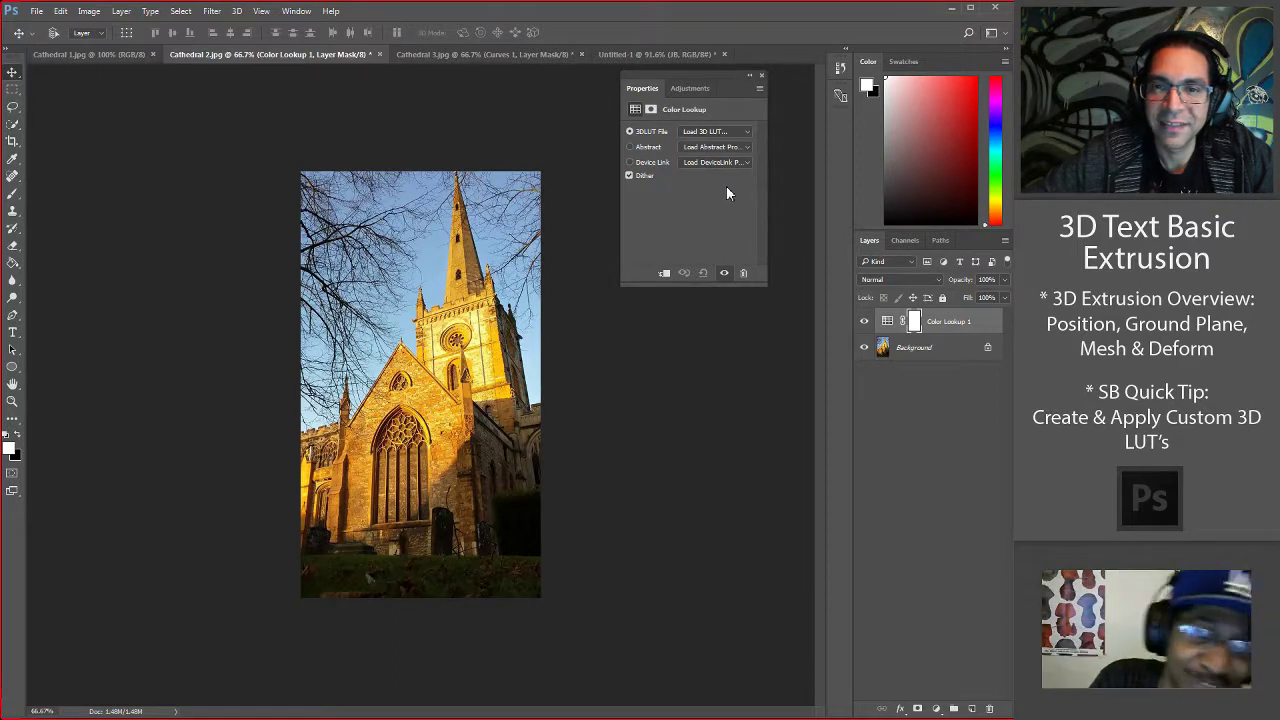
Start loading a custom 3D LUT file for the Color Lookup layer and open the LUTs folder.
click(746, 132)
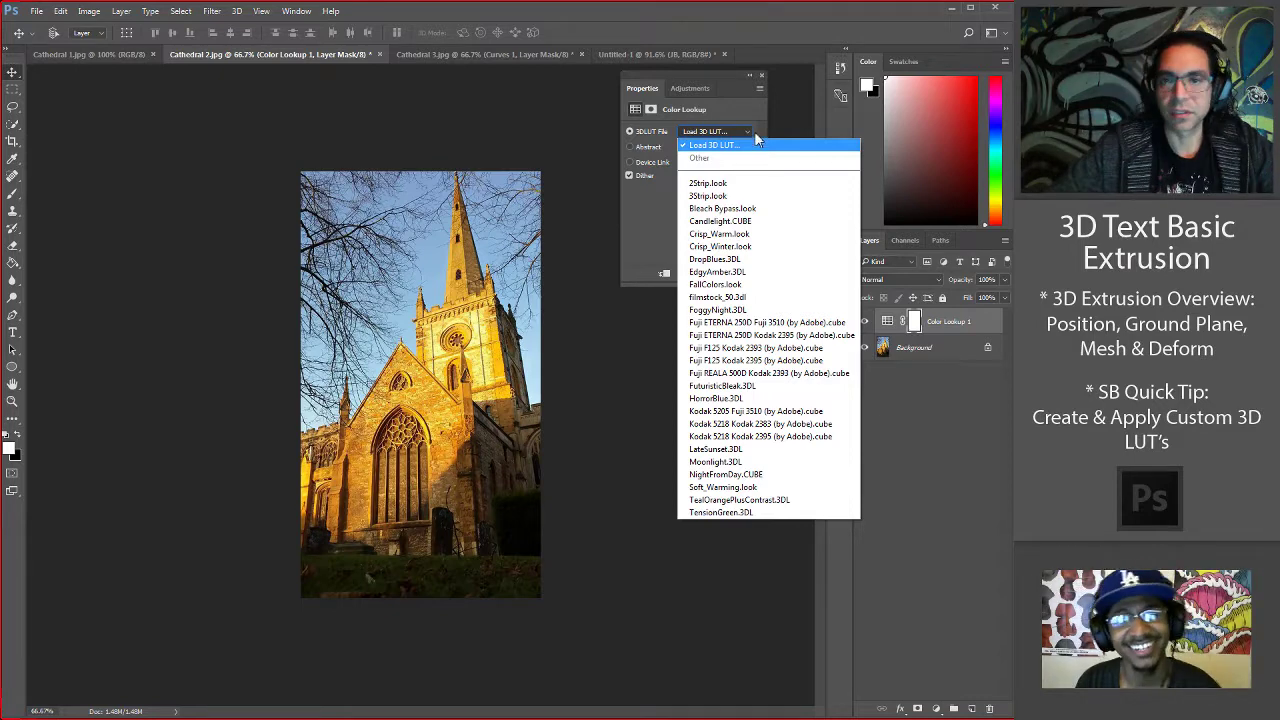
click(748, 132)
click(749, 133)
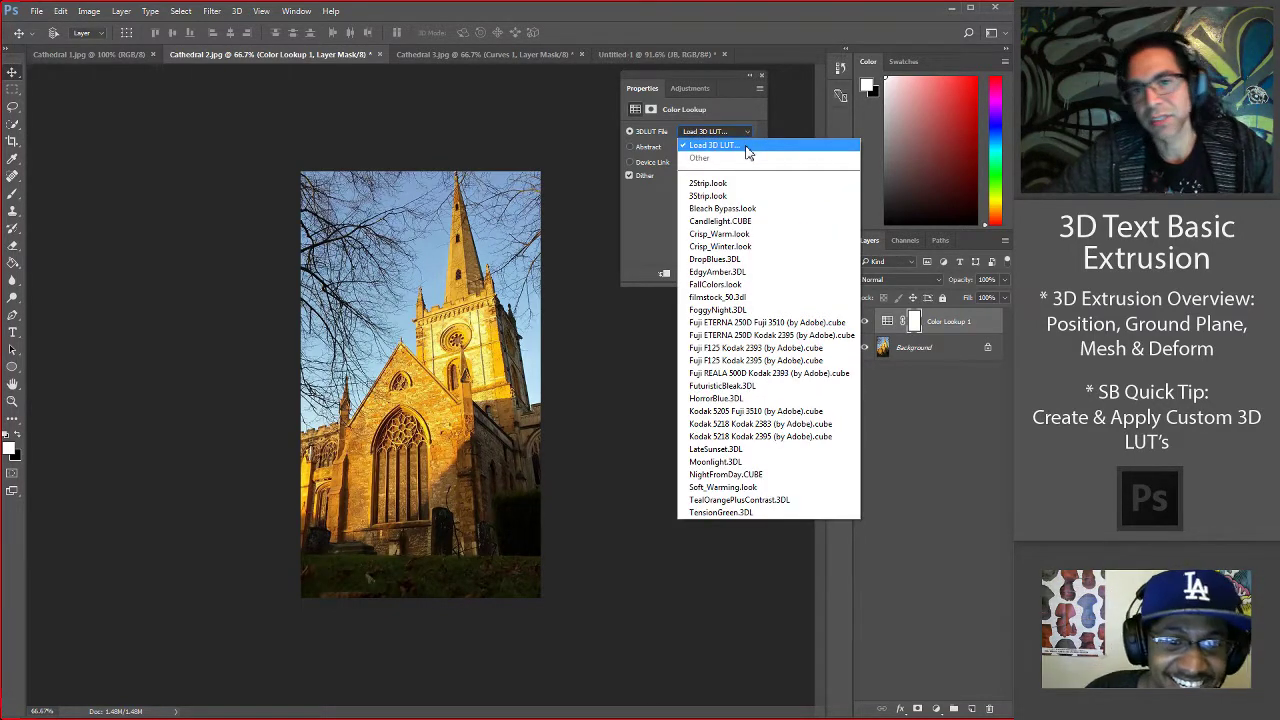
click(748, 147)
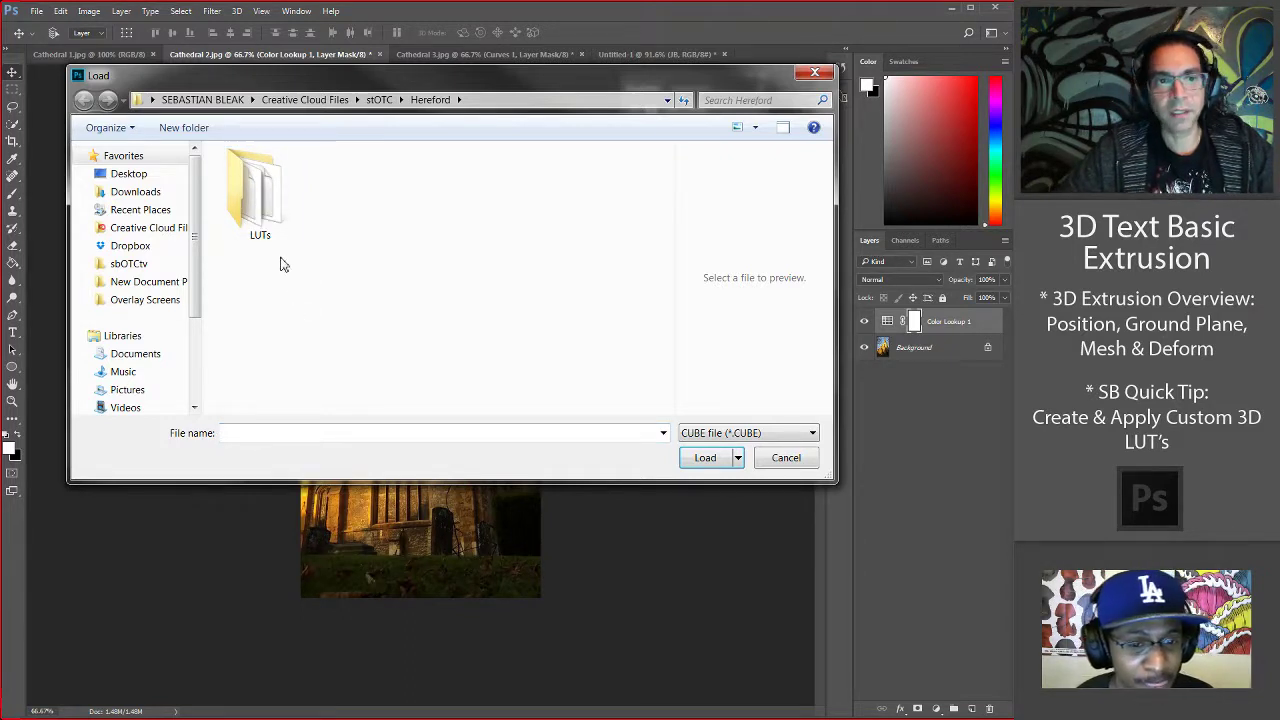
double_click(253, 176)
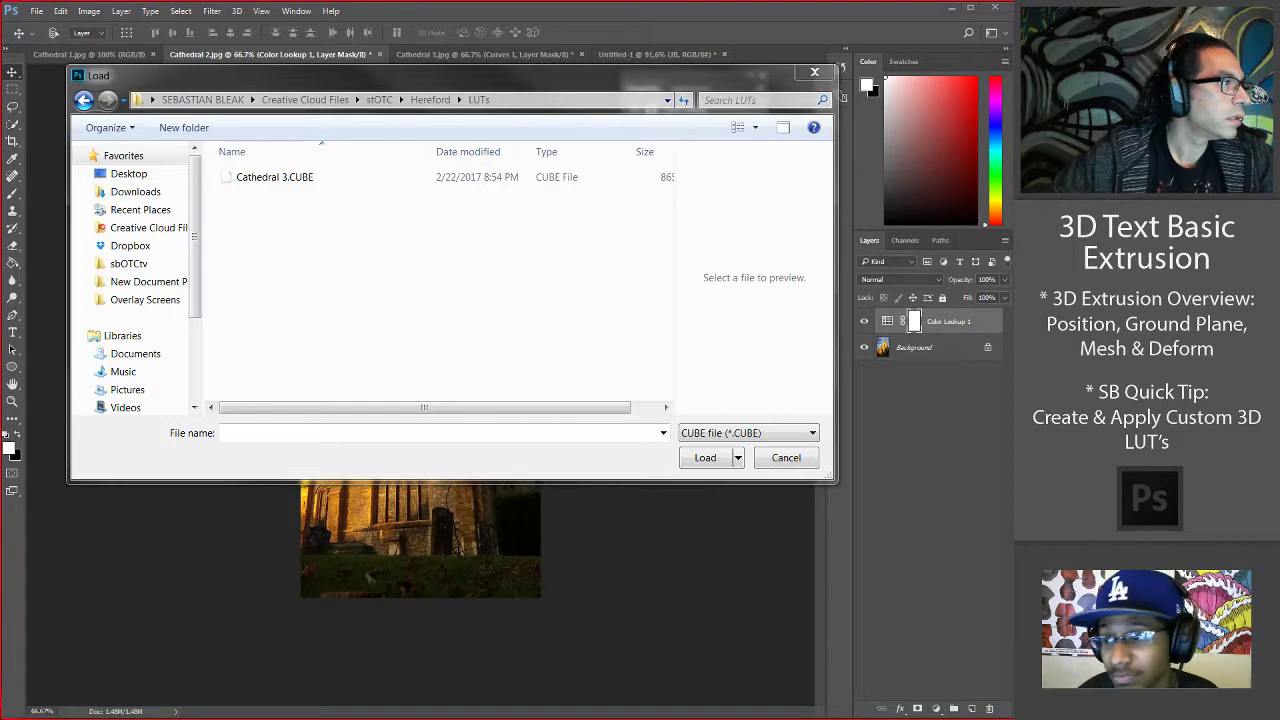
Switch to the Hereford folder in File Explorer, check the exported files in LUTs, and return to the Load dialog.
key(alt+Tab)
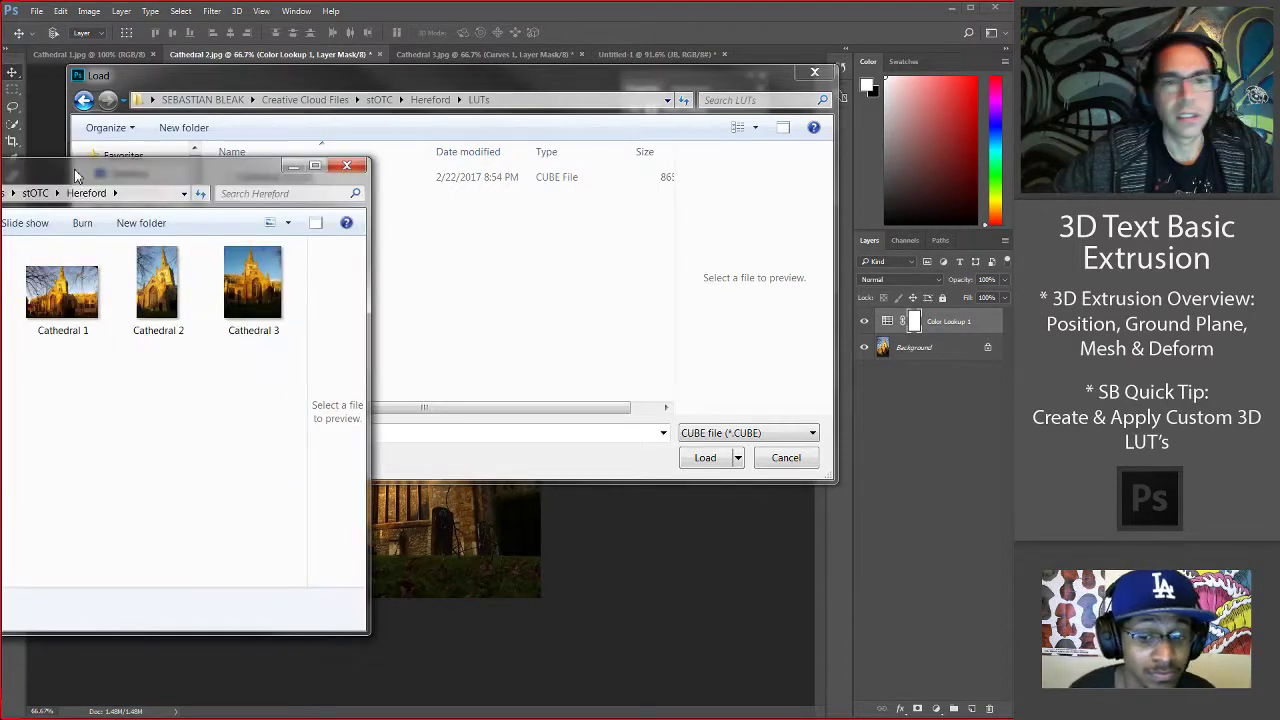
drag(574, 148, 591, 176)
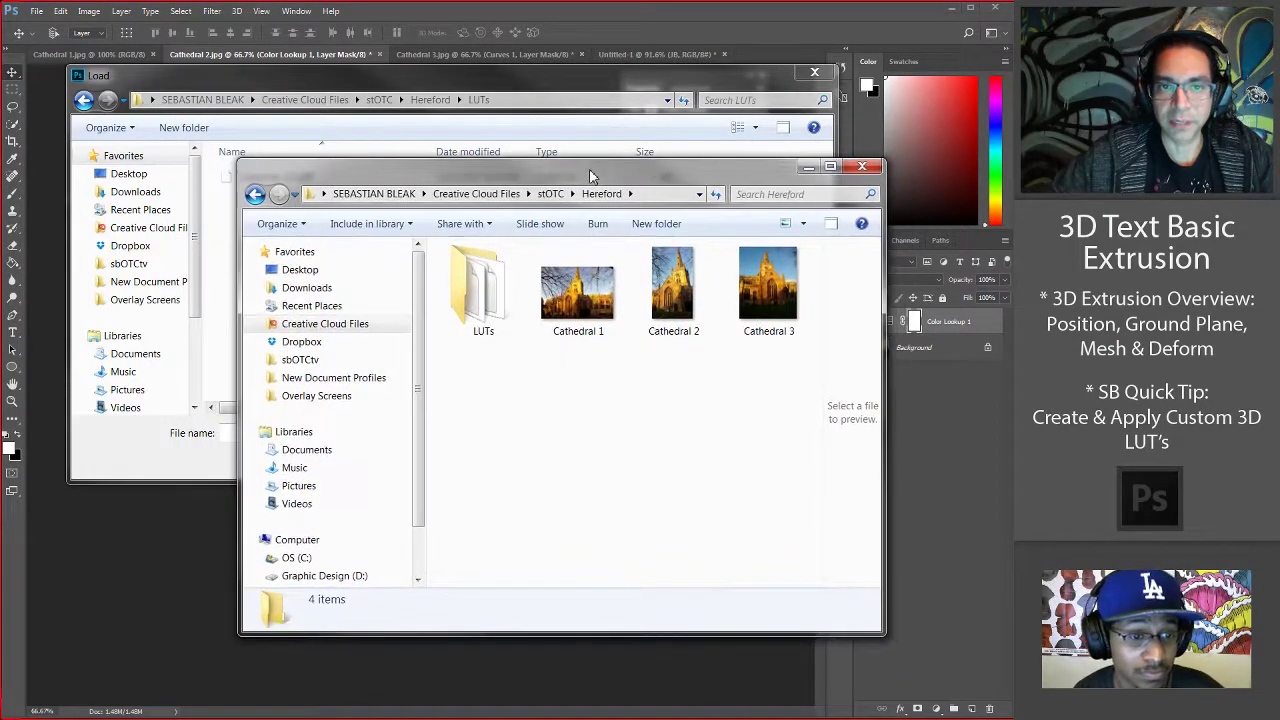
double_click(492, 310)
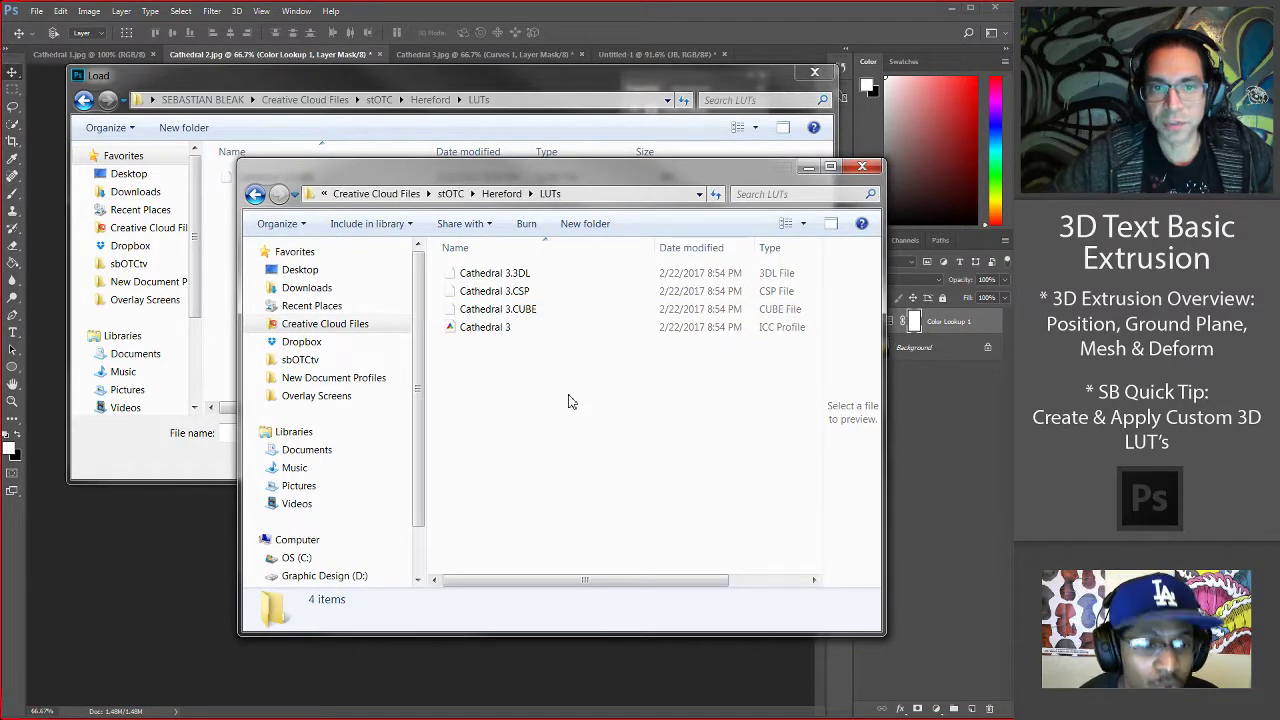
drag(555, 383, 458, 230)
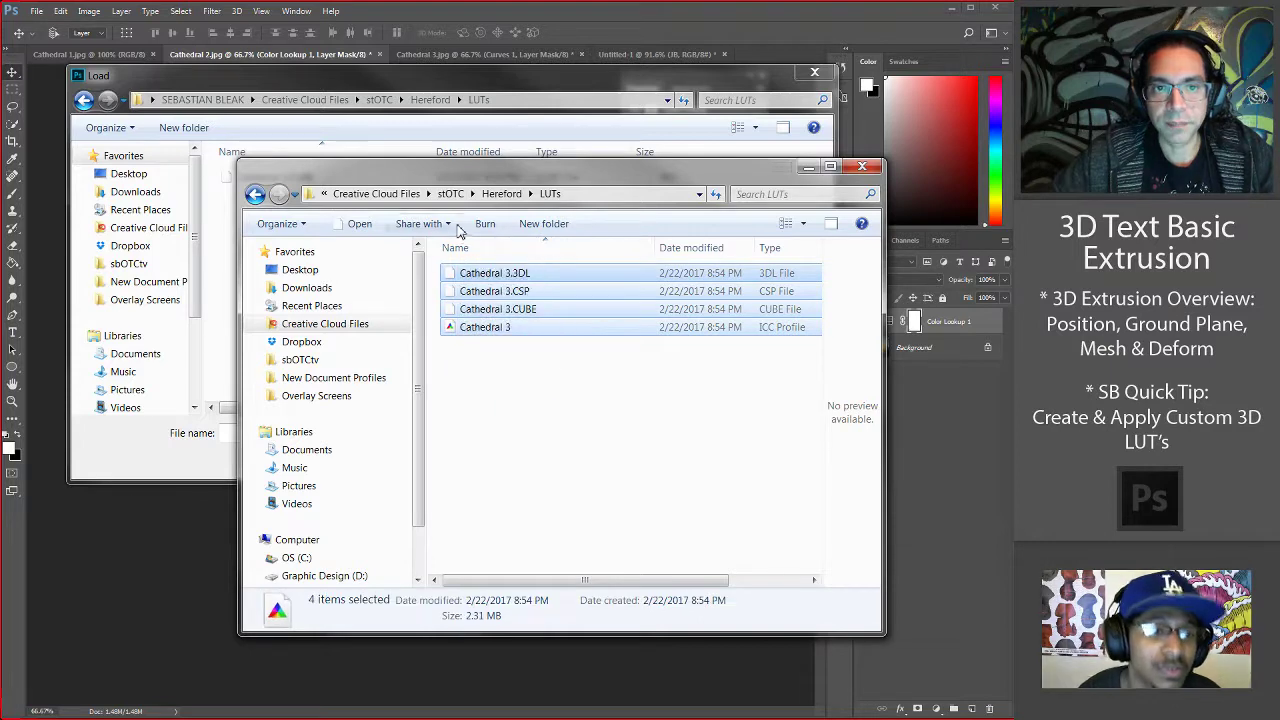
click(524, 365)
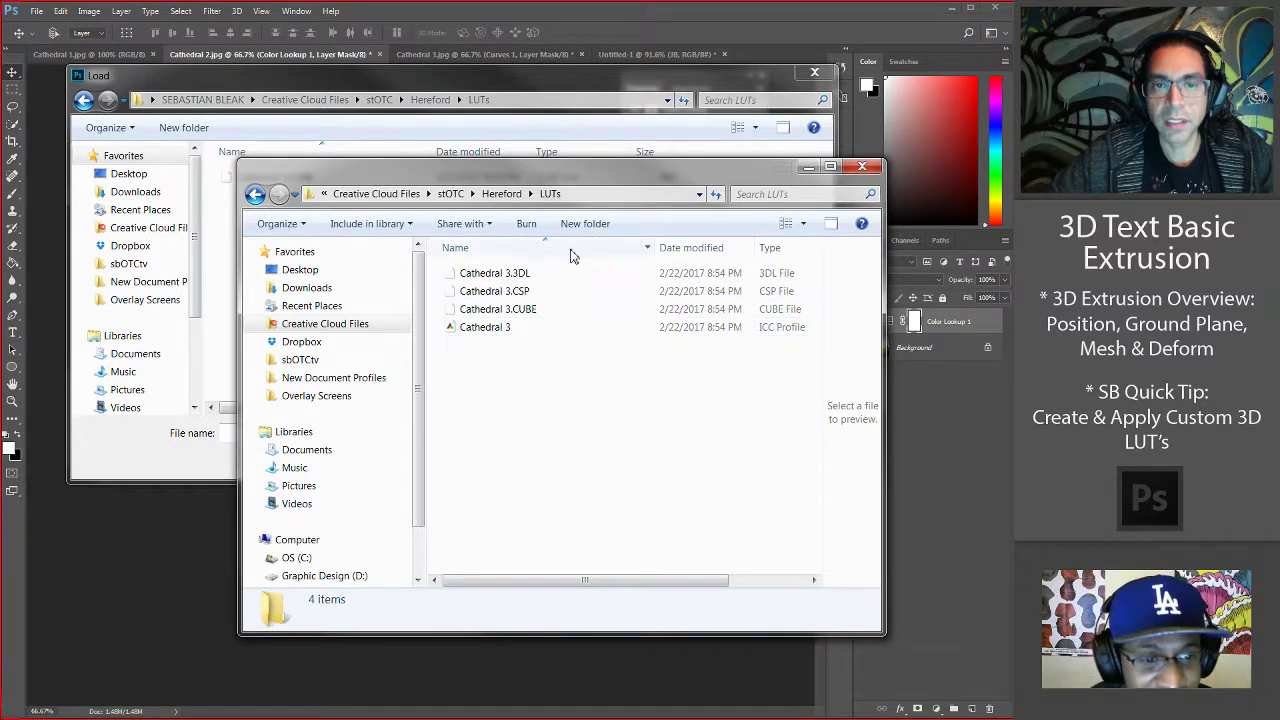
click(803, 171)
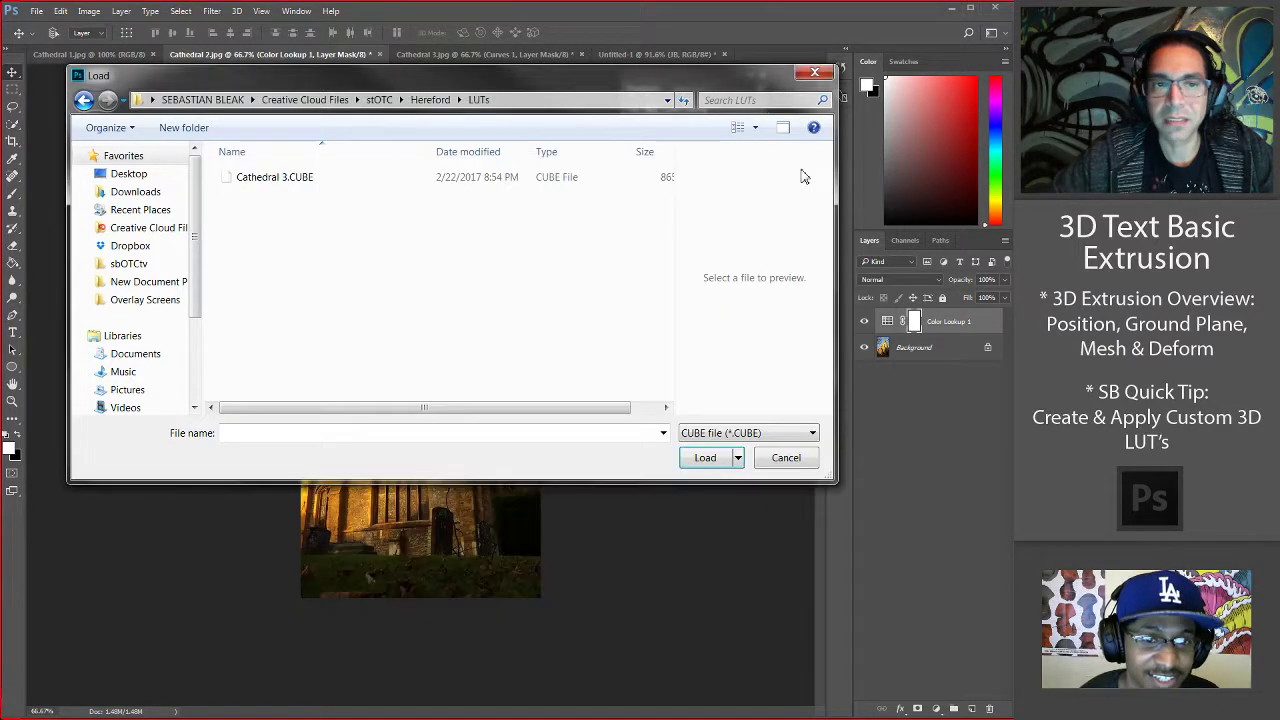
Check the exported Cathedral 3 LUT files in the LUTs folder by filtering for 3DL and Cinespace CSP, and return the filter to CUBE.
click(313, 187)
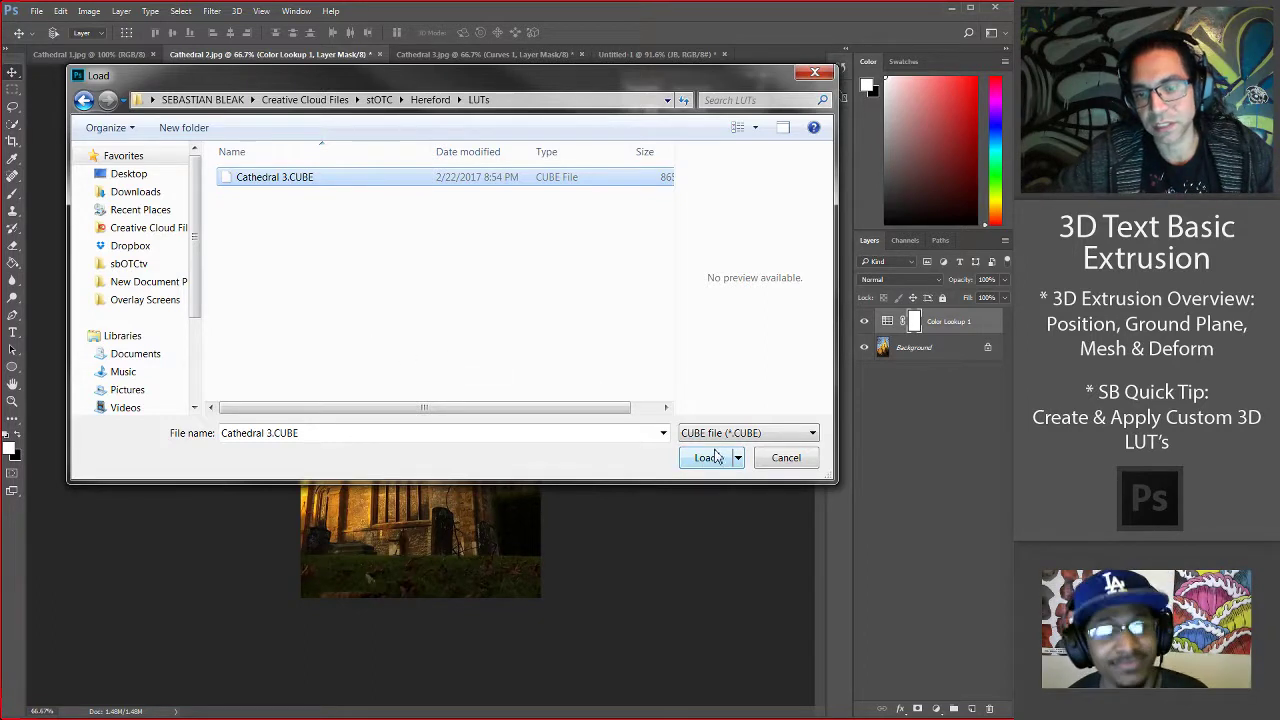
click(808, 435)
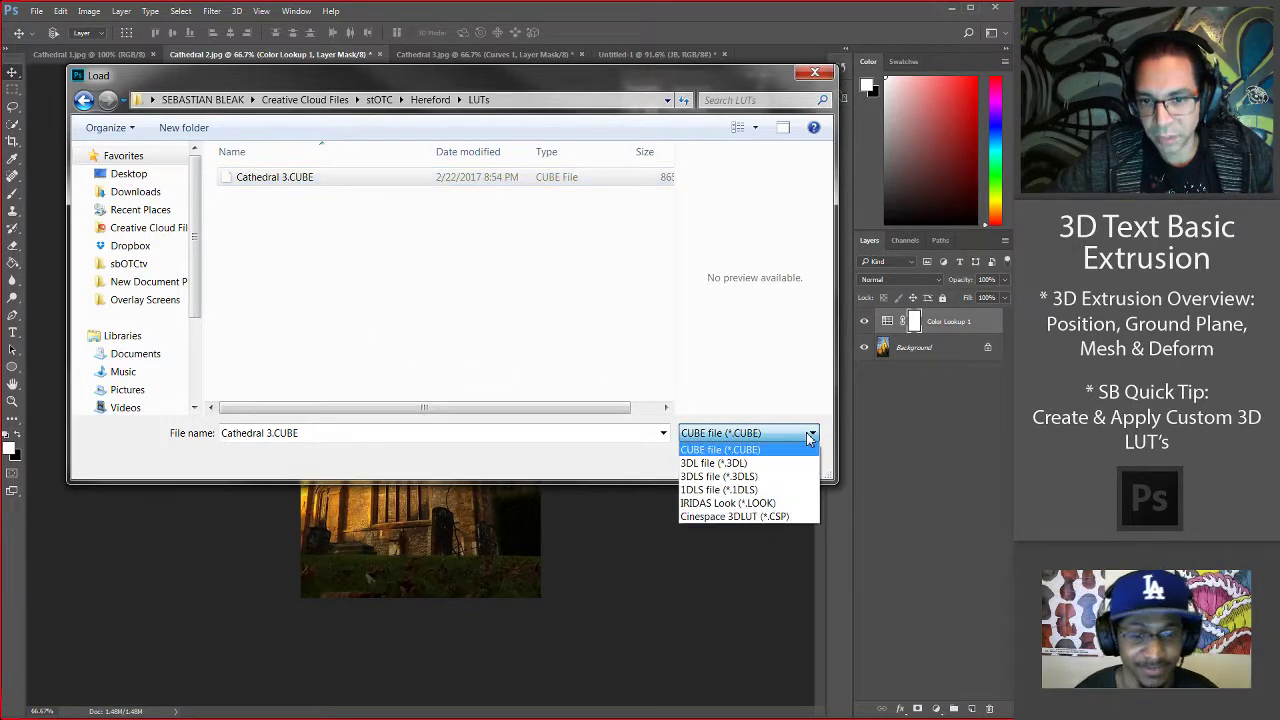
click(745, 463)
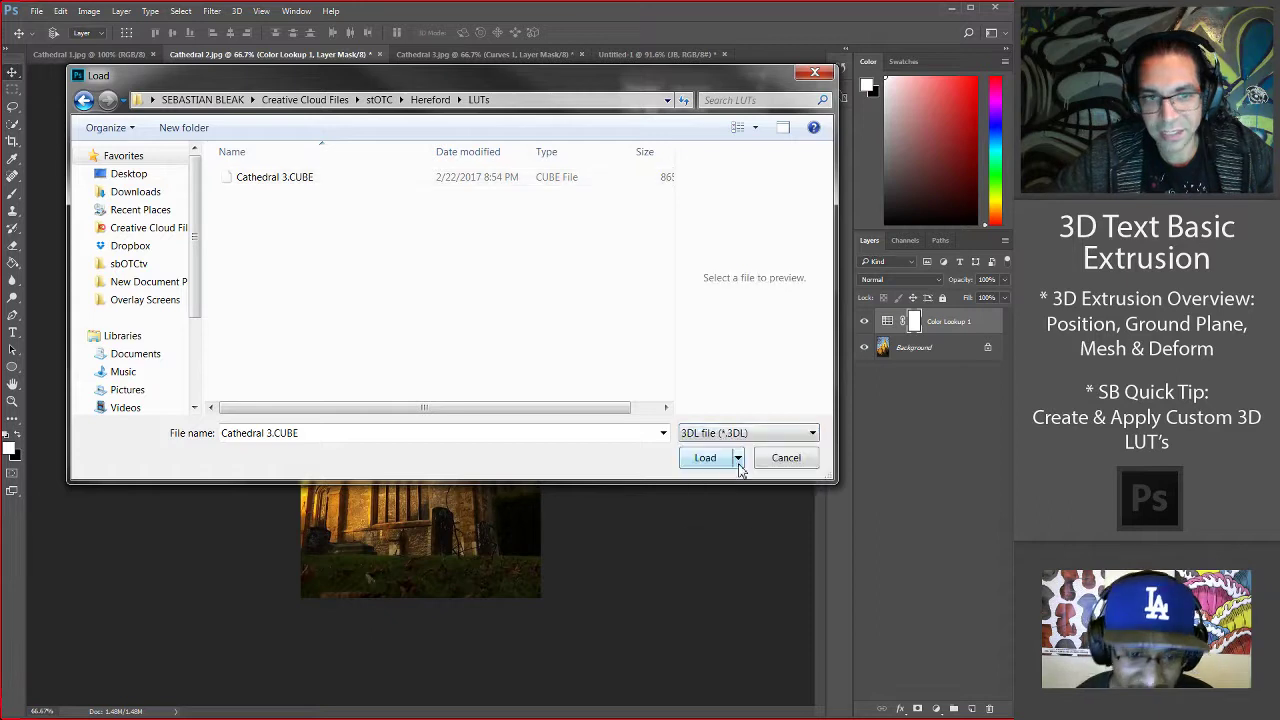
click(780, 441)
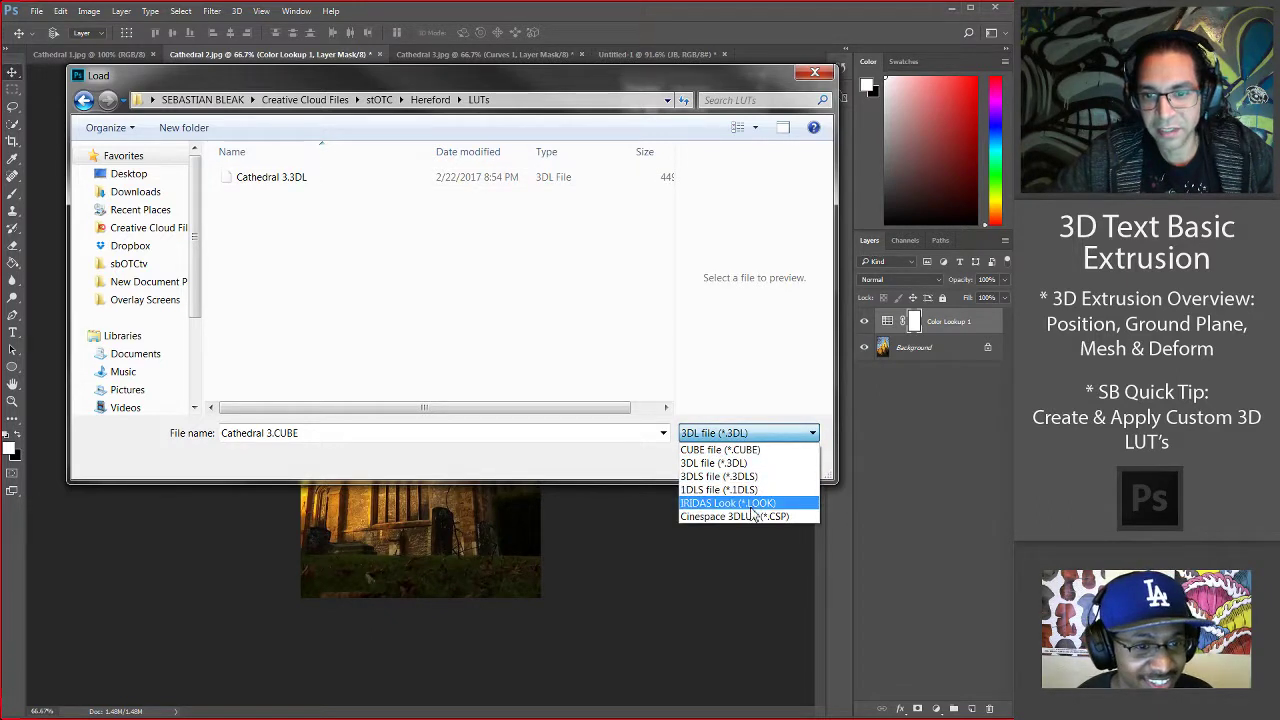
click(752, 520)
click(752, 433)
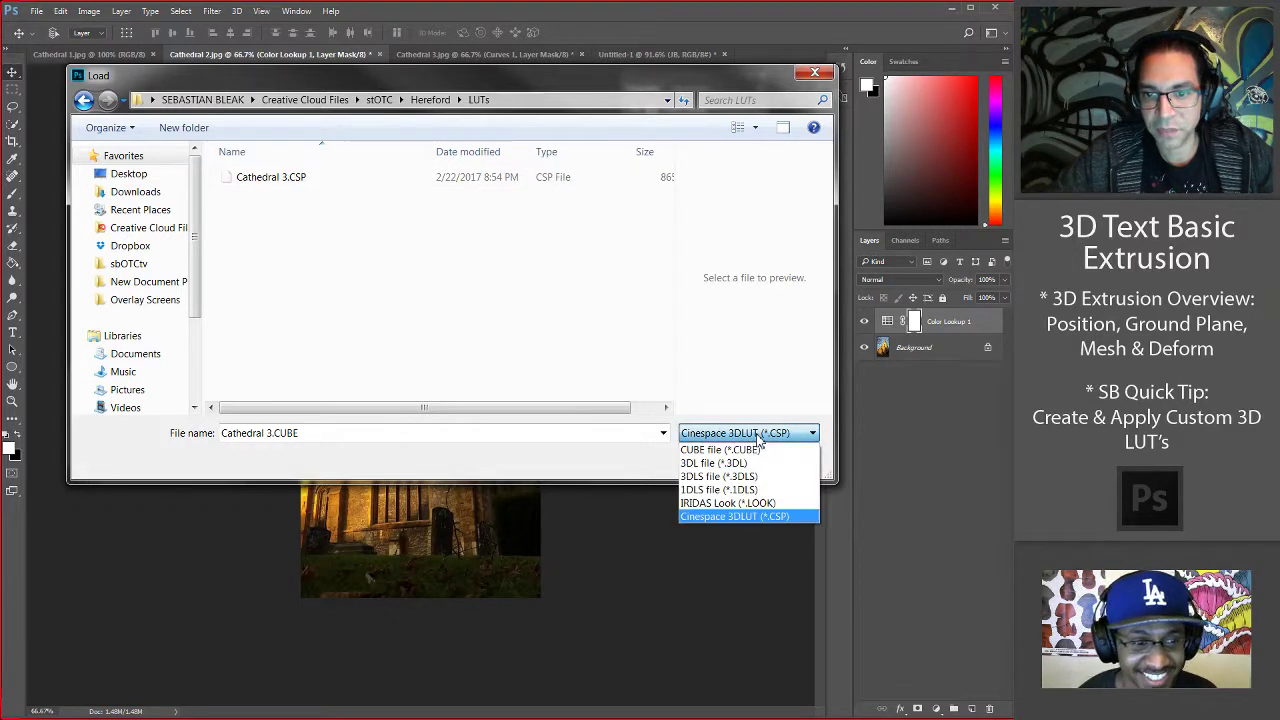
click(750, 445)
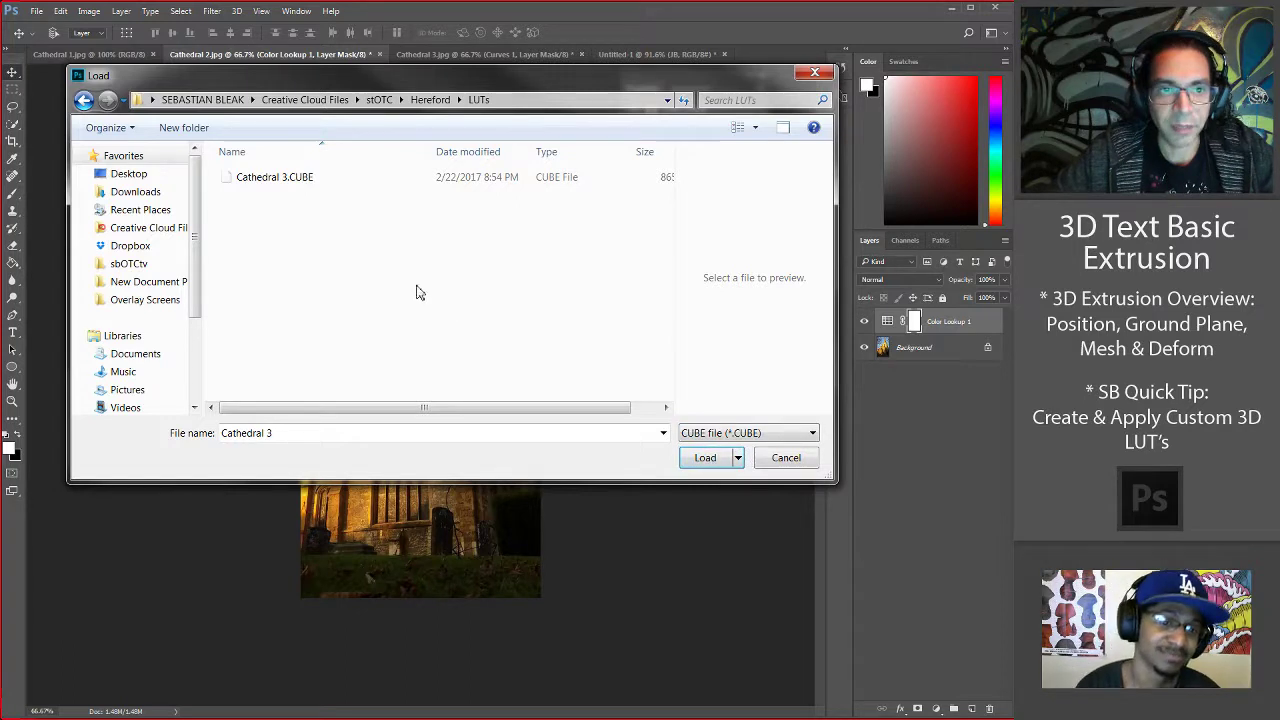
Load Cathedral 3.CUBE as the 3D LUT of the Color Lookup layer in Cathedral 2.jpg.
click(293, 188)
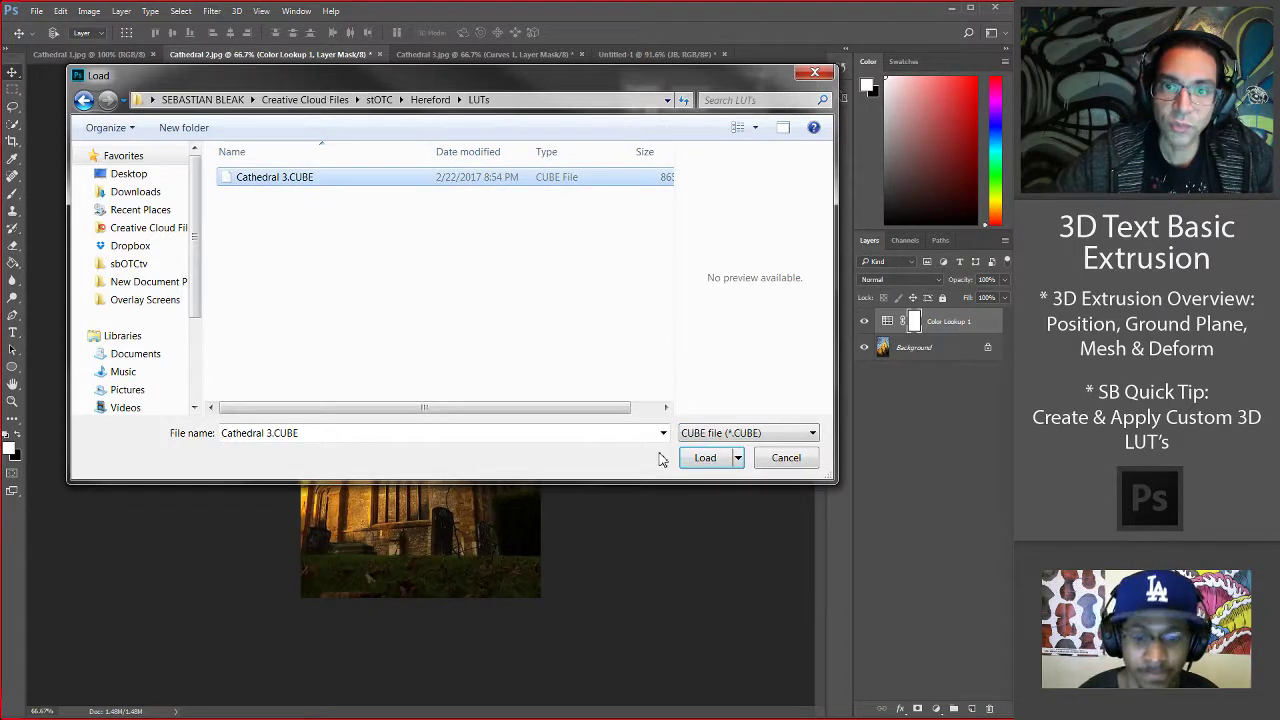
click(690, 465)
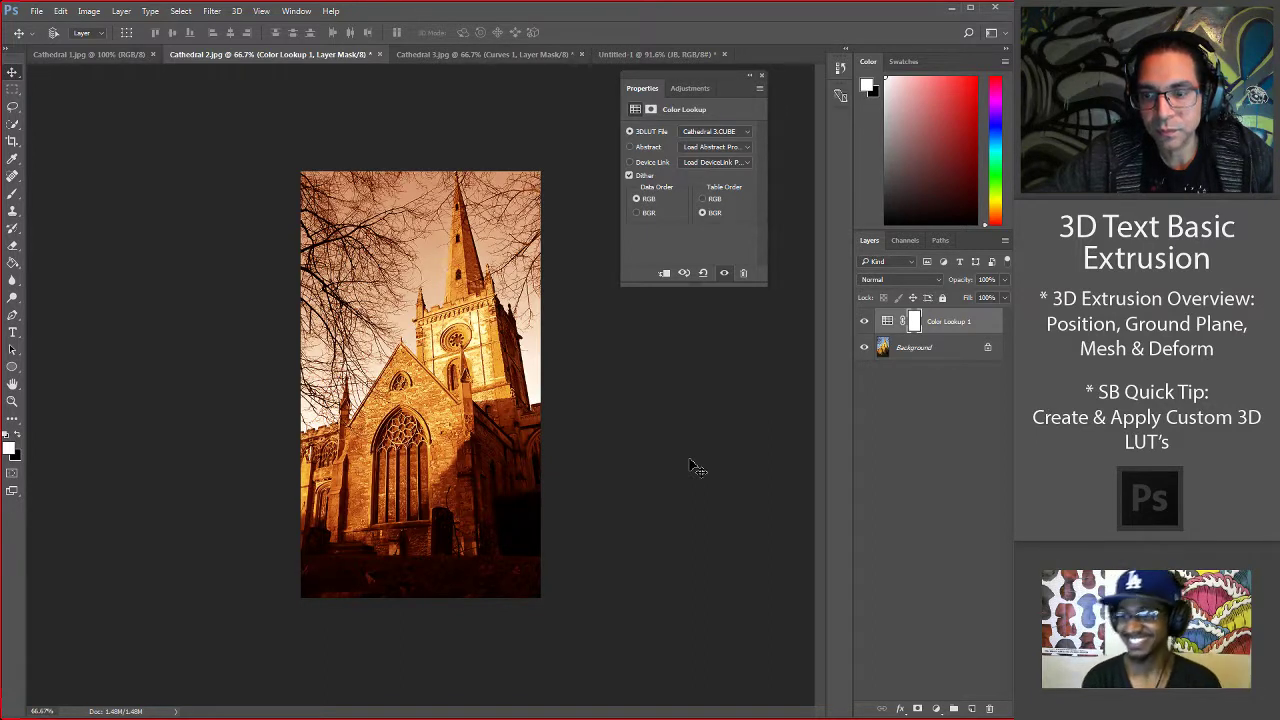
click(987, 333)
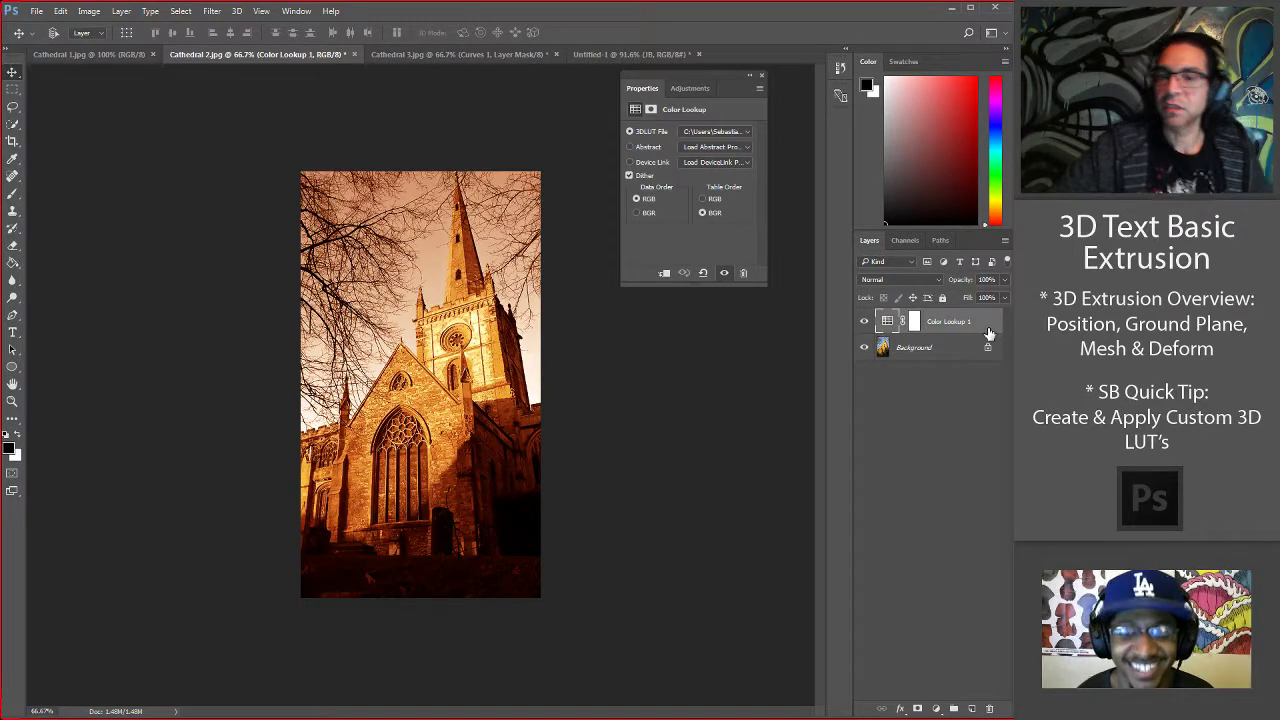
click(914, 322)
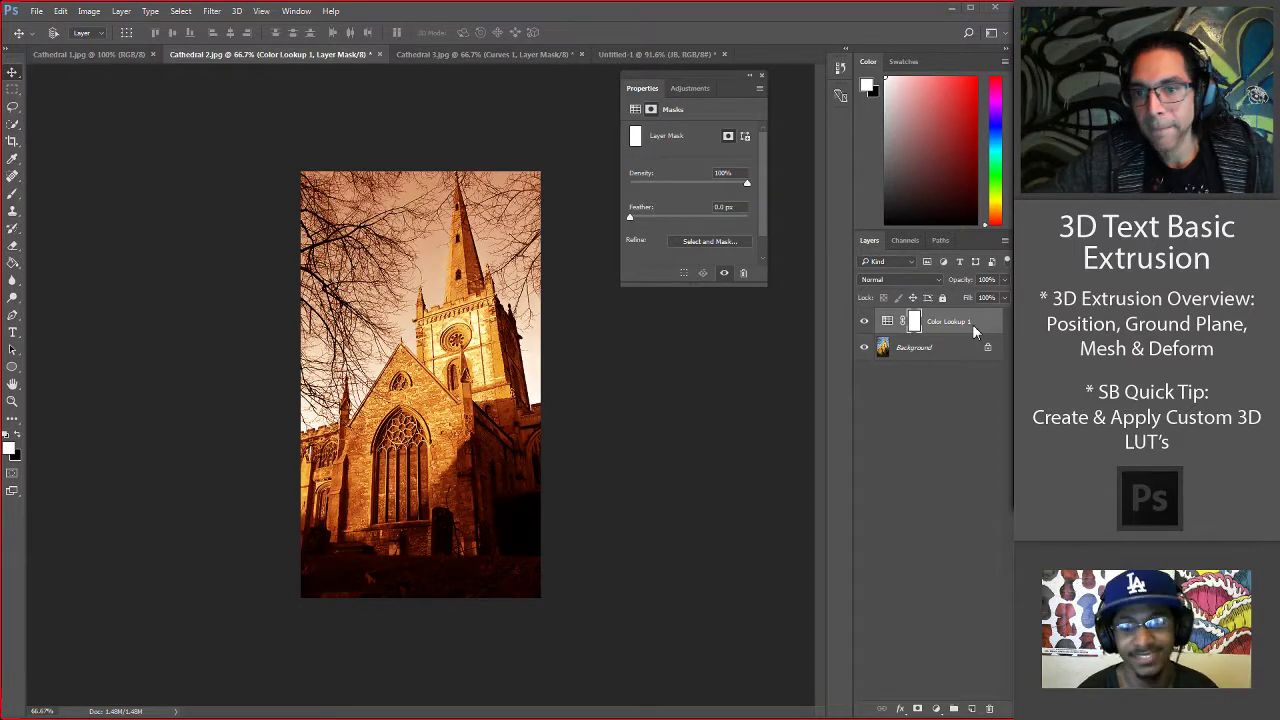
Add a Color Lookup adjustment layer to Cathedral 1.jpg and load Cathedral 3.CUBE as its 3D LUT.
click(75, 54)
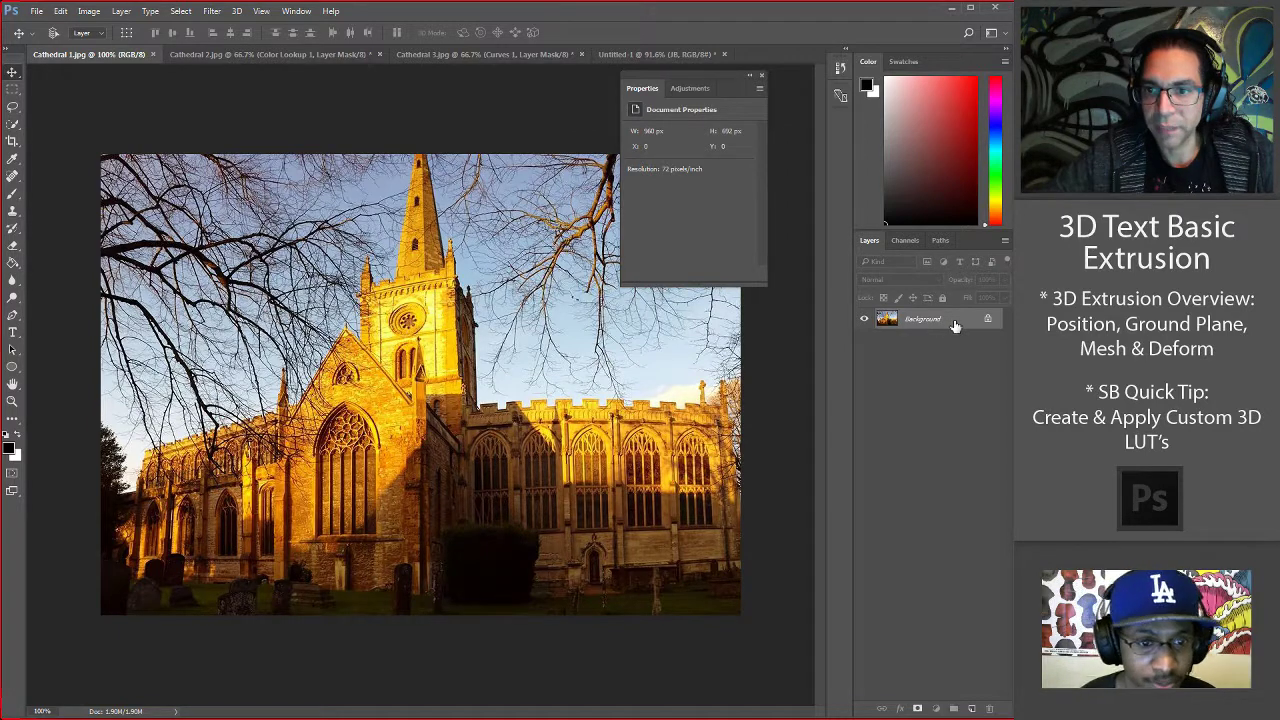
click(692, 89)
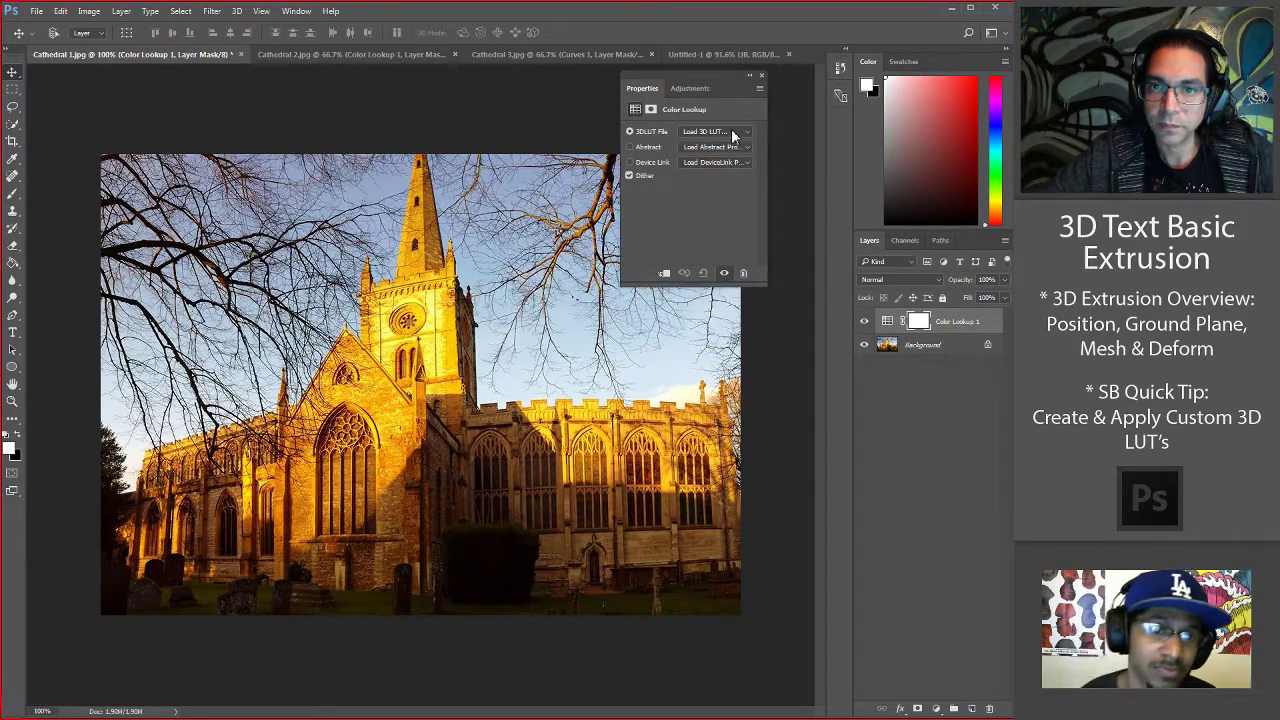
click(731, 133)
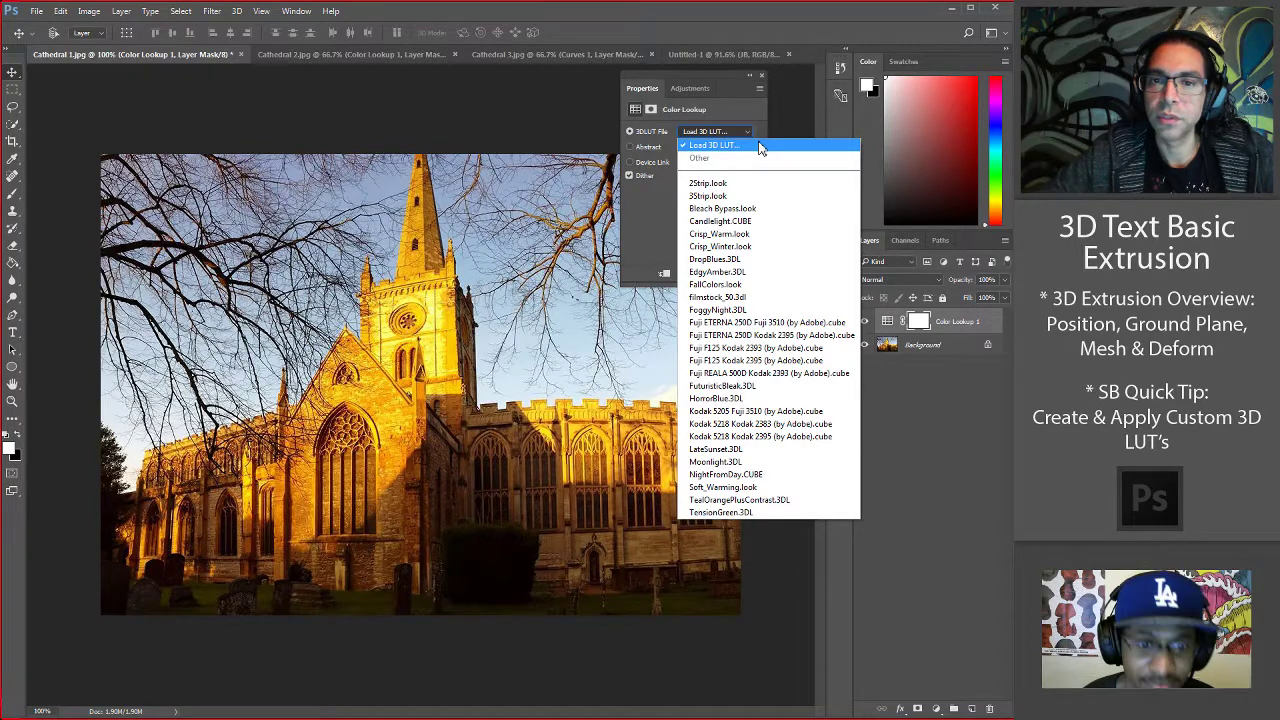
click(760, 147)
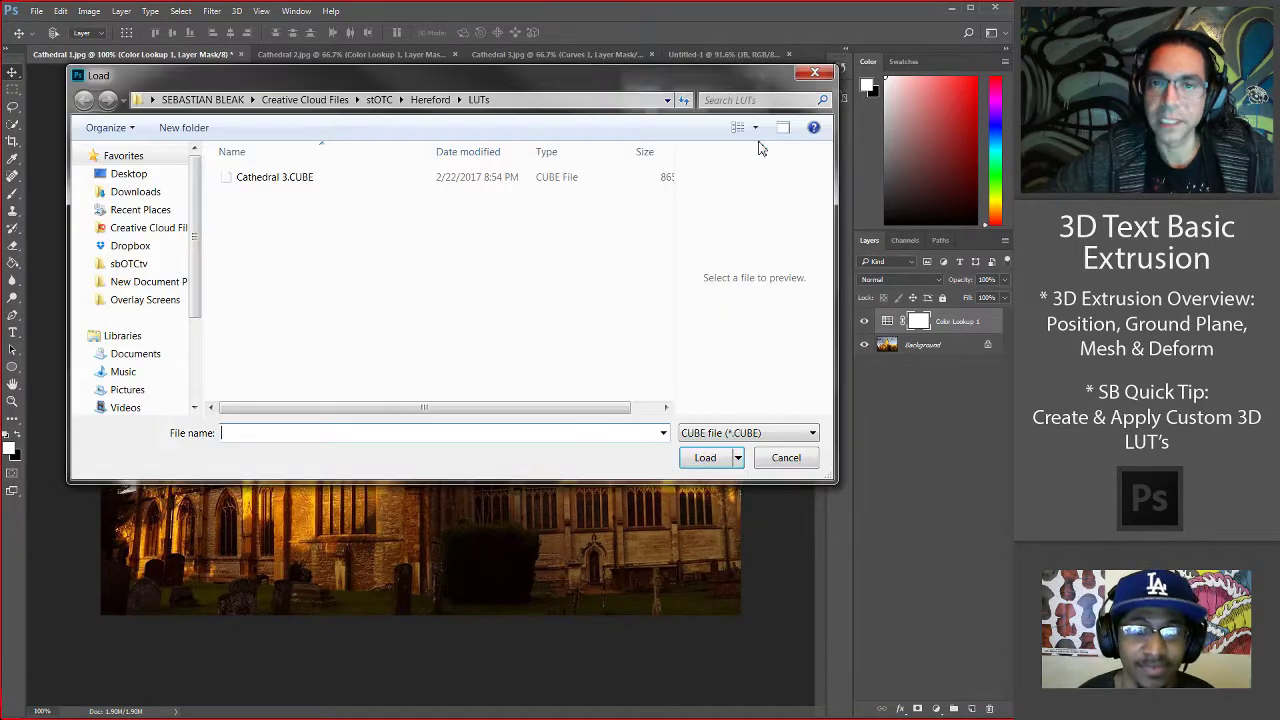
click(350, 184)
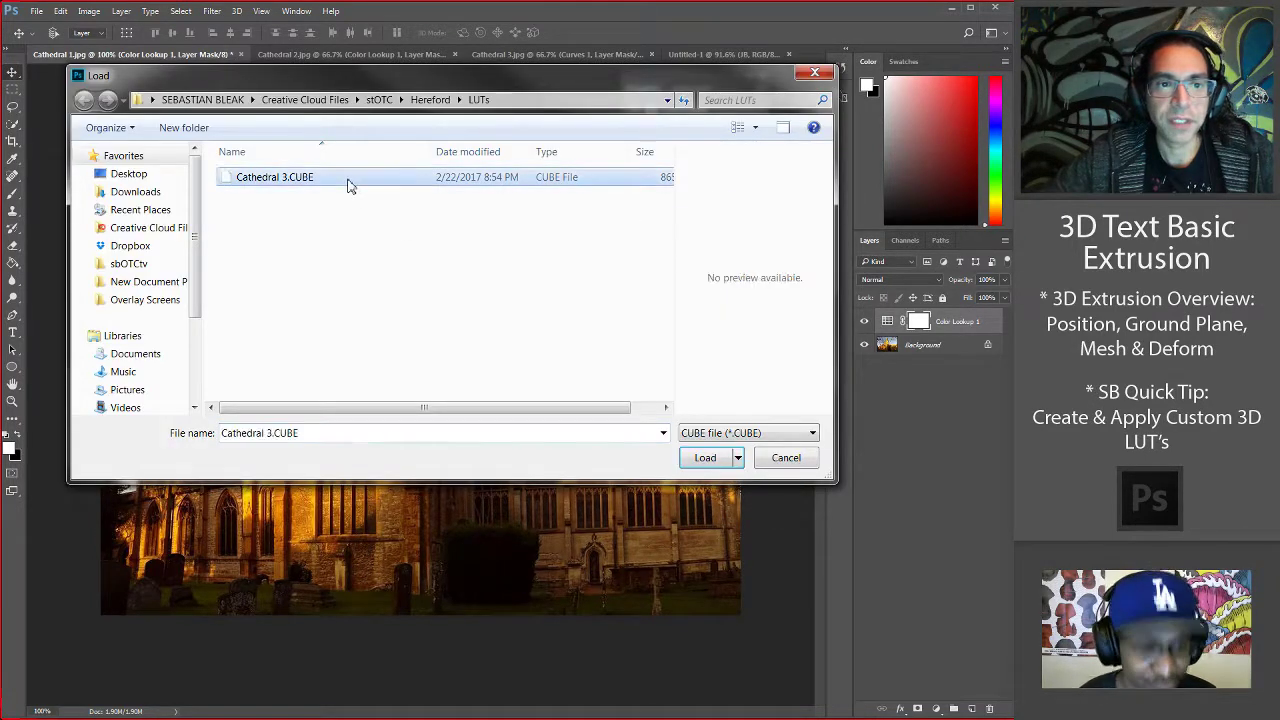
click(703, 458)
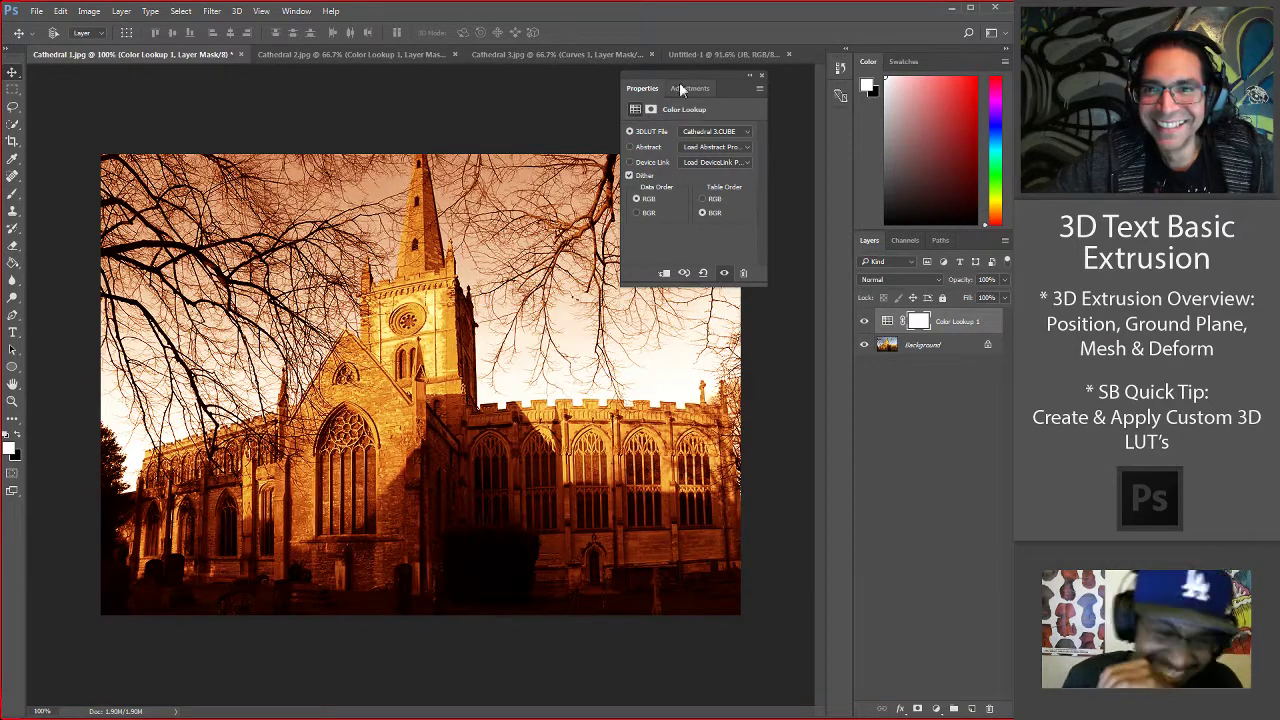
drag(683, 82, 842, 120)
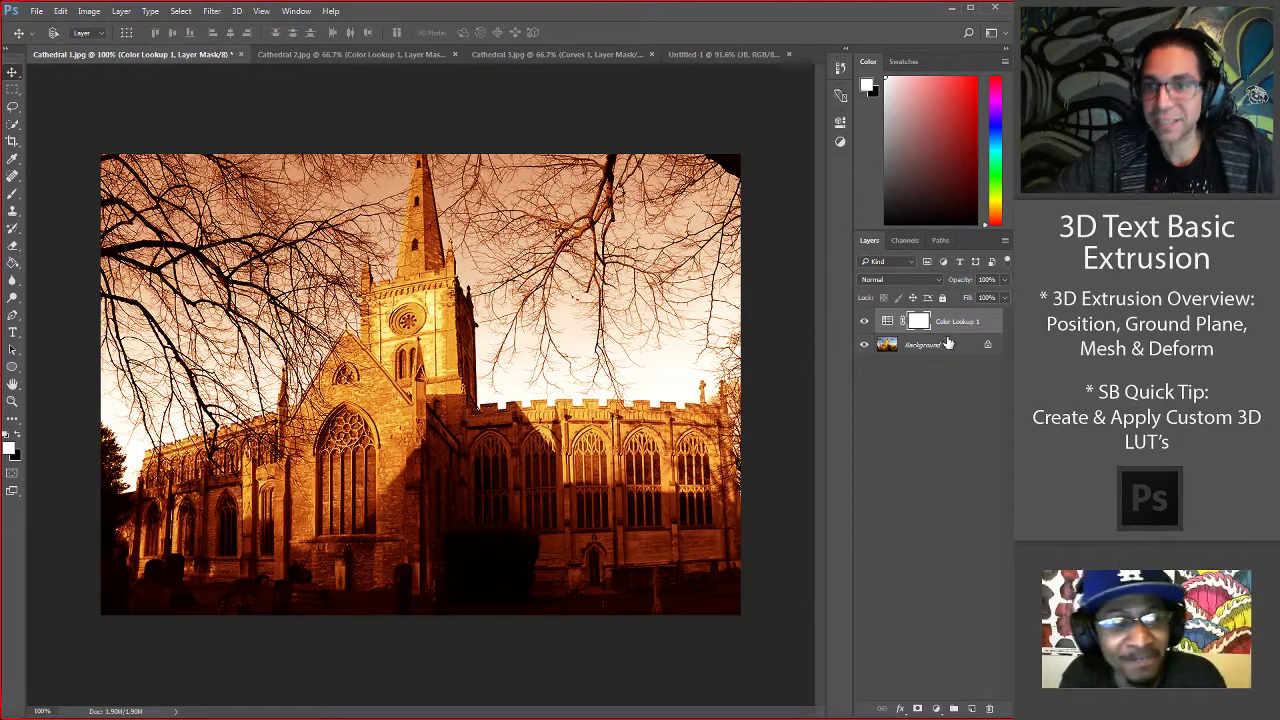
Review the Cathedral 3.jpg adjustment stack, view the topic list in Illustrator, and return to Photoshop.
click(563, 52)
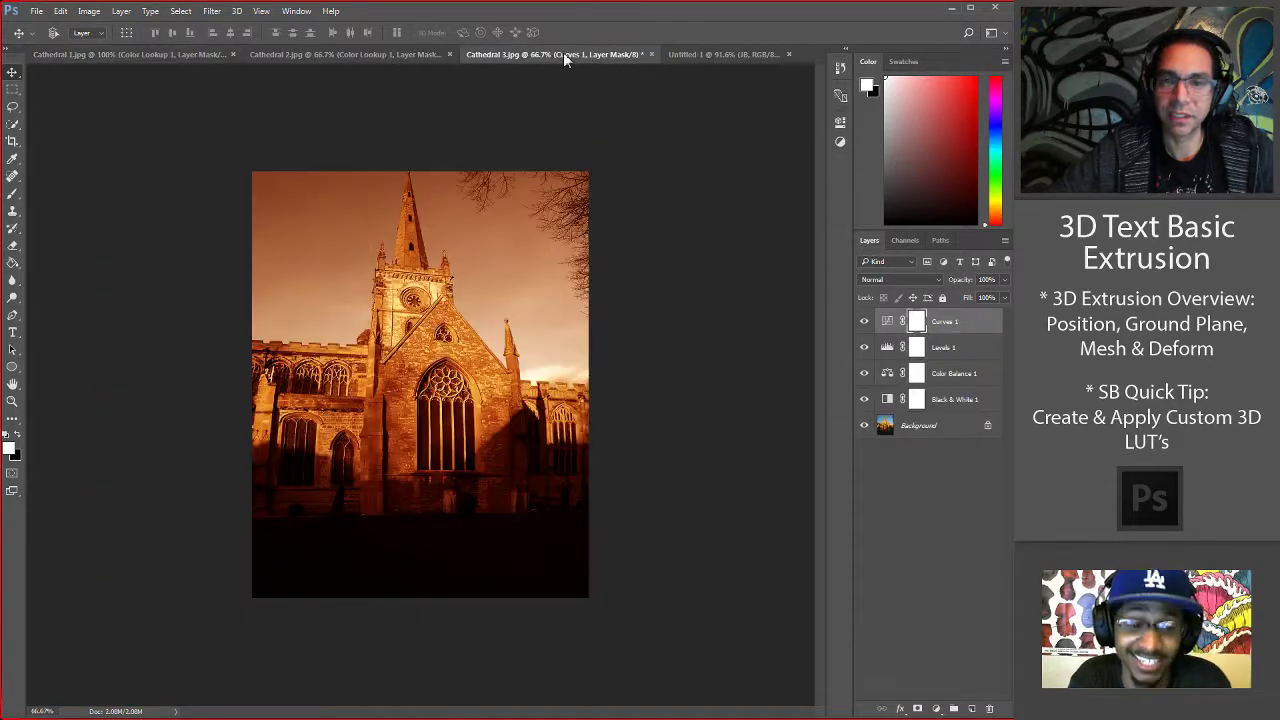
click(955, 328)
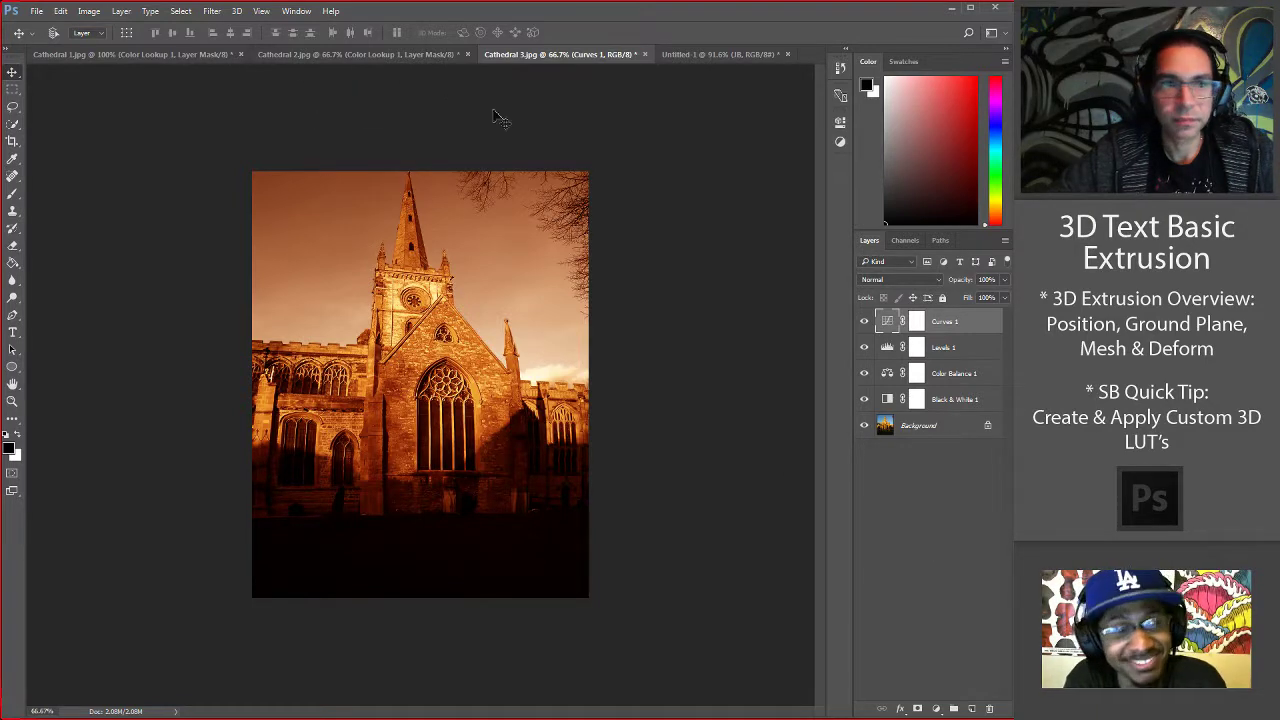
key(alt+Tab)
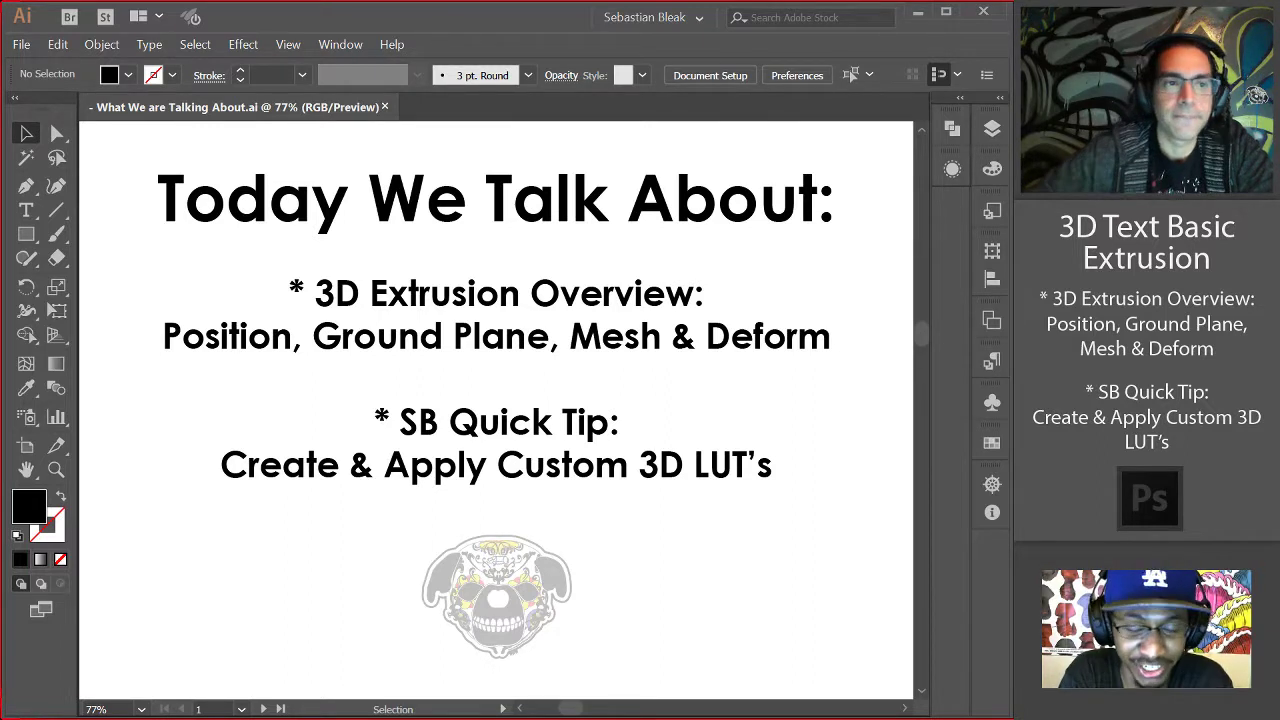
key(alt+Tab)
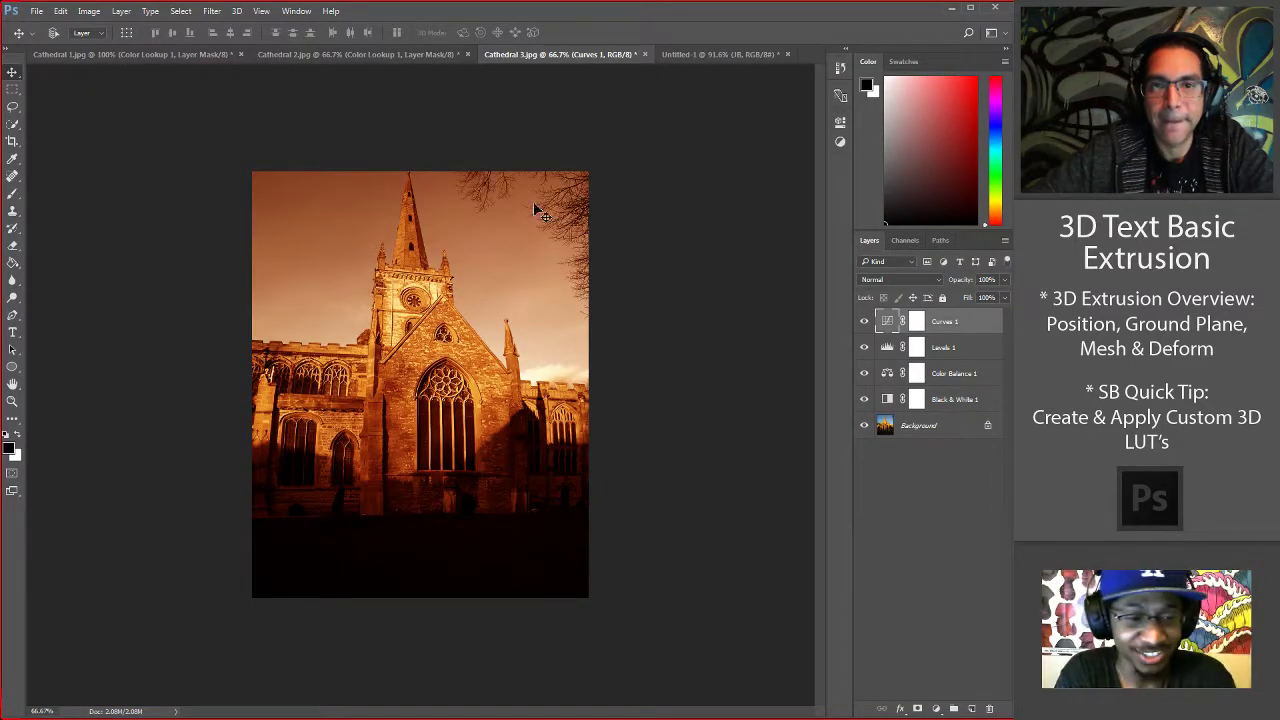
Display the JB text document Untitled-1 in the 3D workspace and run a test render of the extrusion.
click(736, 54)
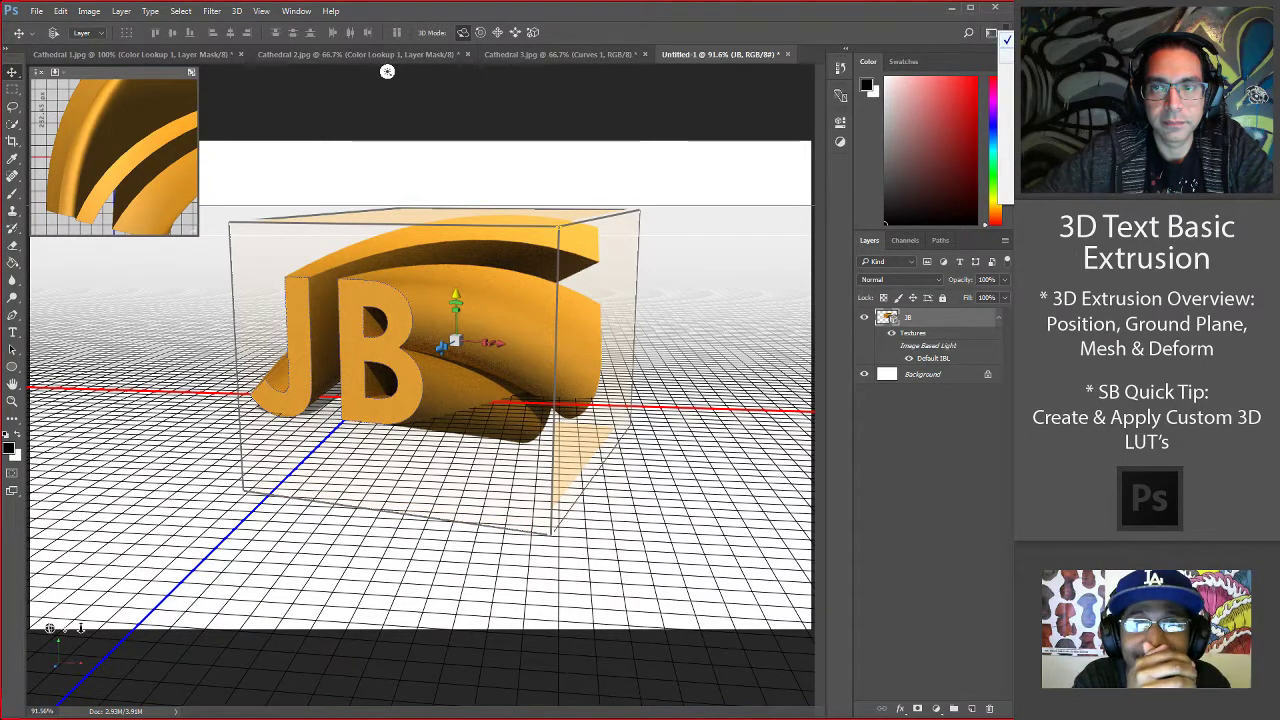
click(1010, 56)
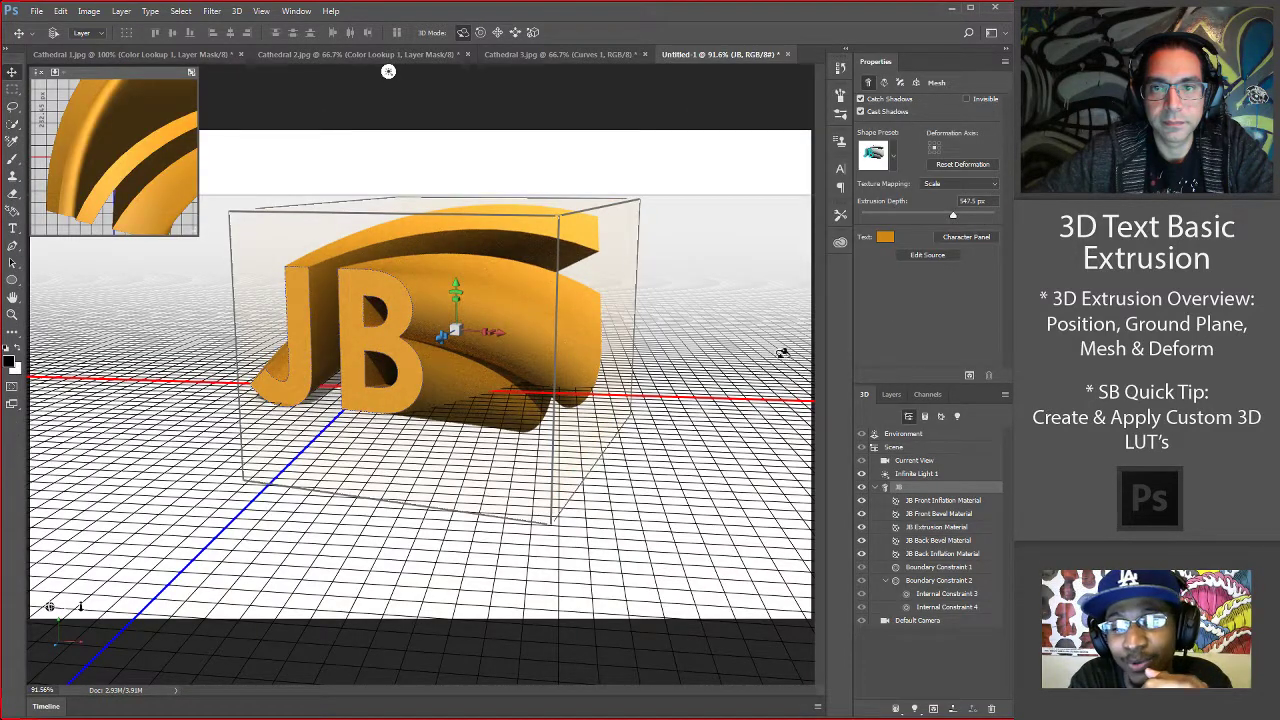
click(971, 375)
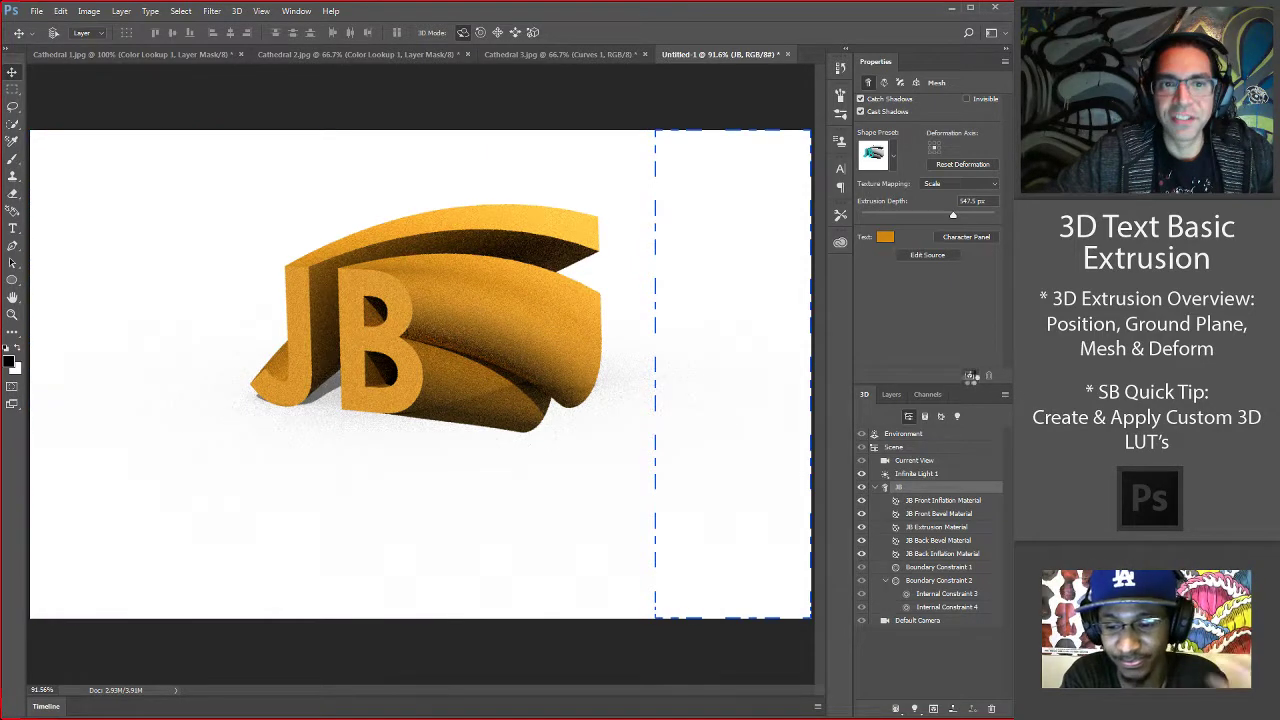
click(520, 270)
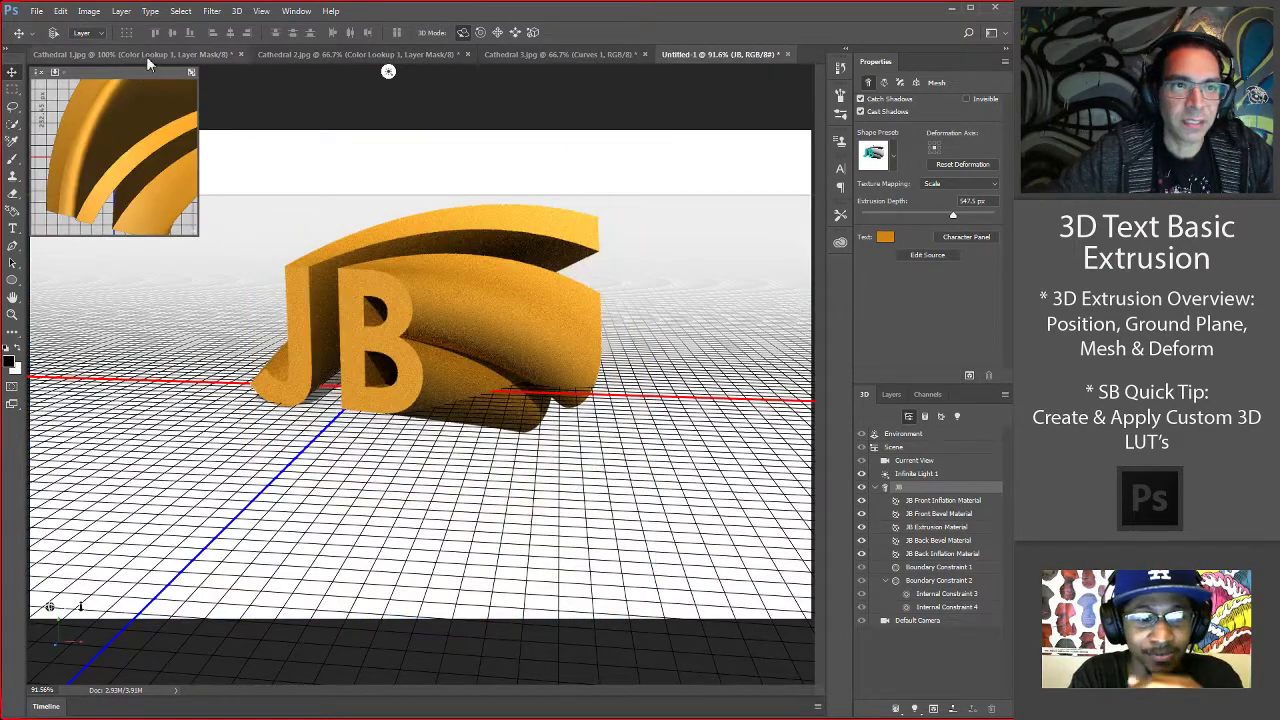
Hide the Color Lookup 1 layer in Cathedral 1.jpg and add a new empty layer above it.
click(149, 55)
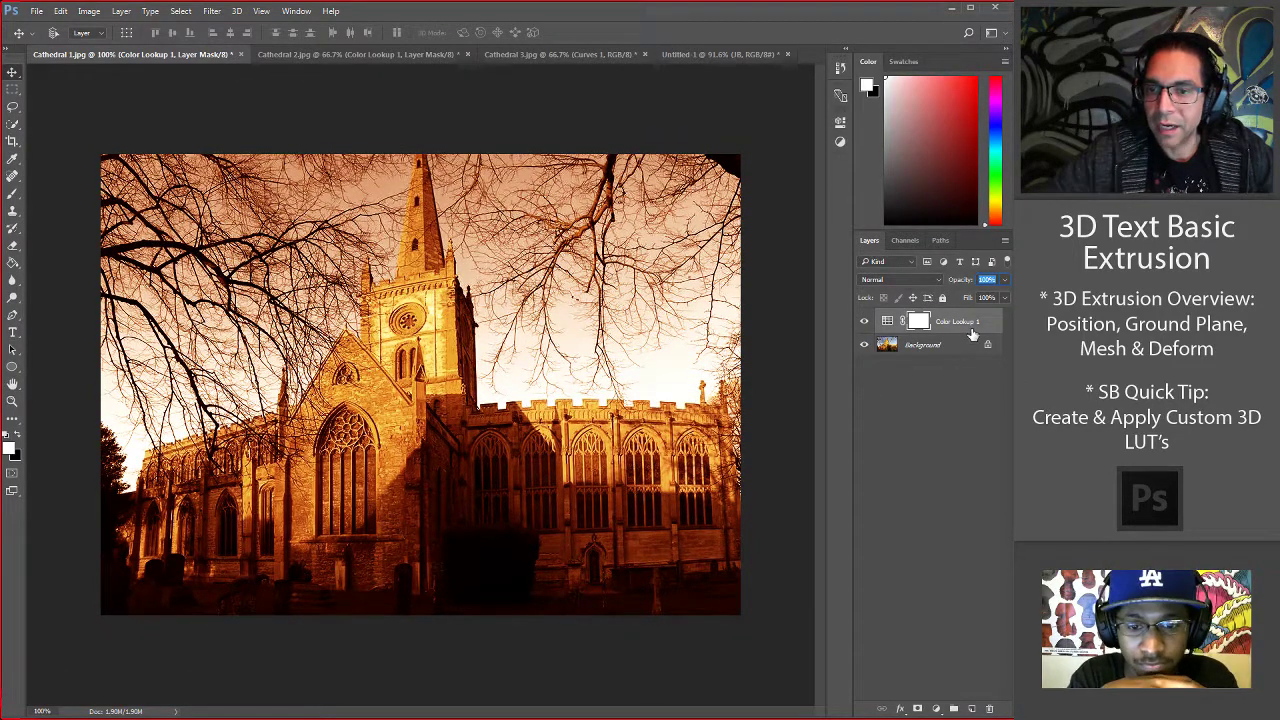
click(864, 322)
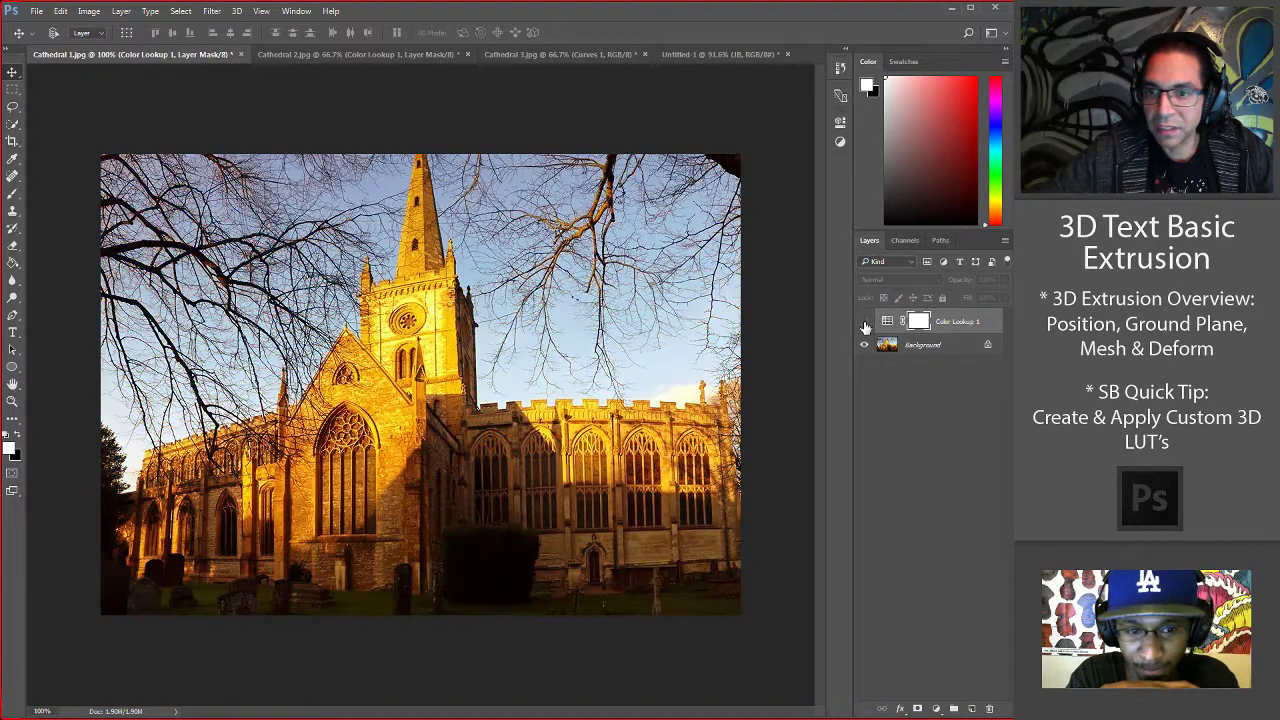
click(971, 708)
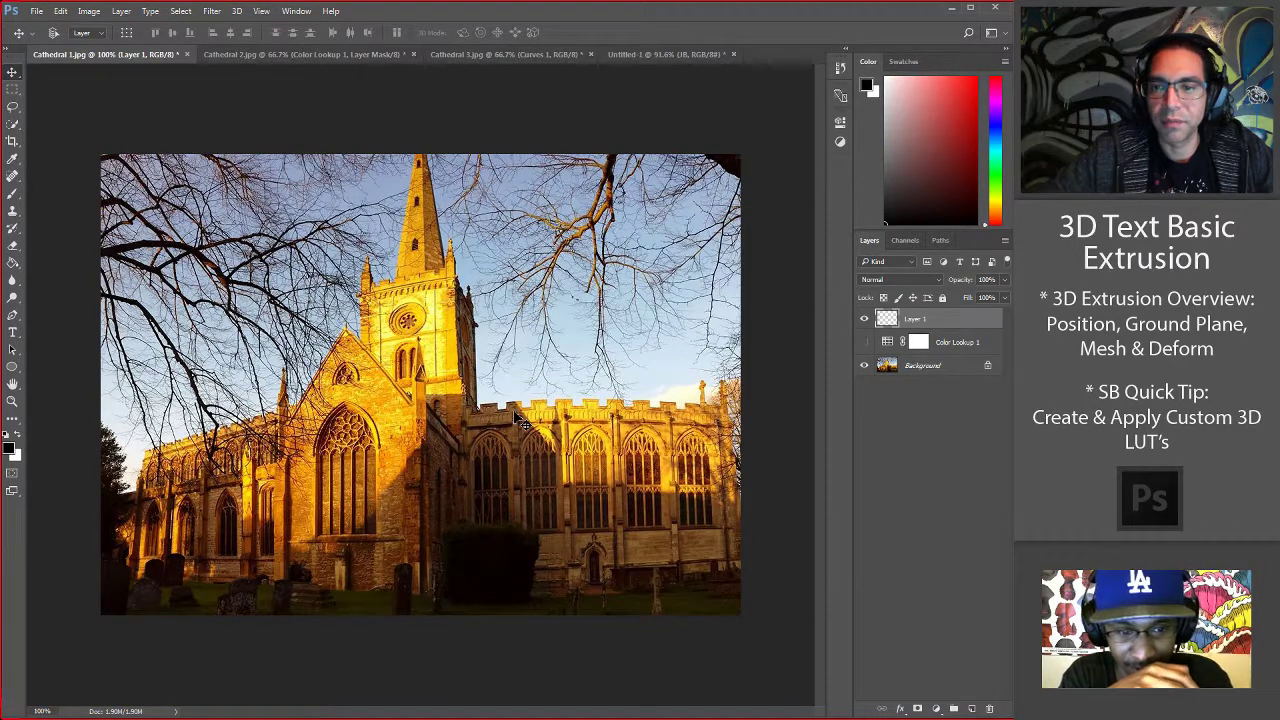
Set the foreground color to bright red and fill Layer 1 with it.
drag(967, 84, 999, 67)
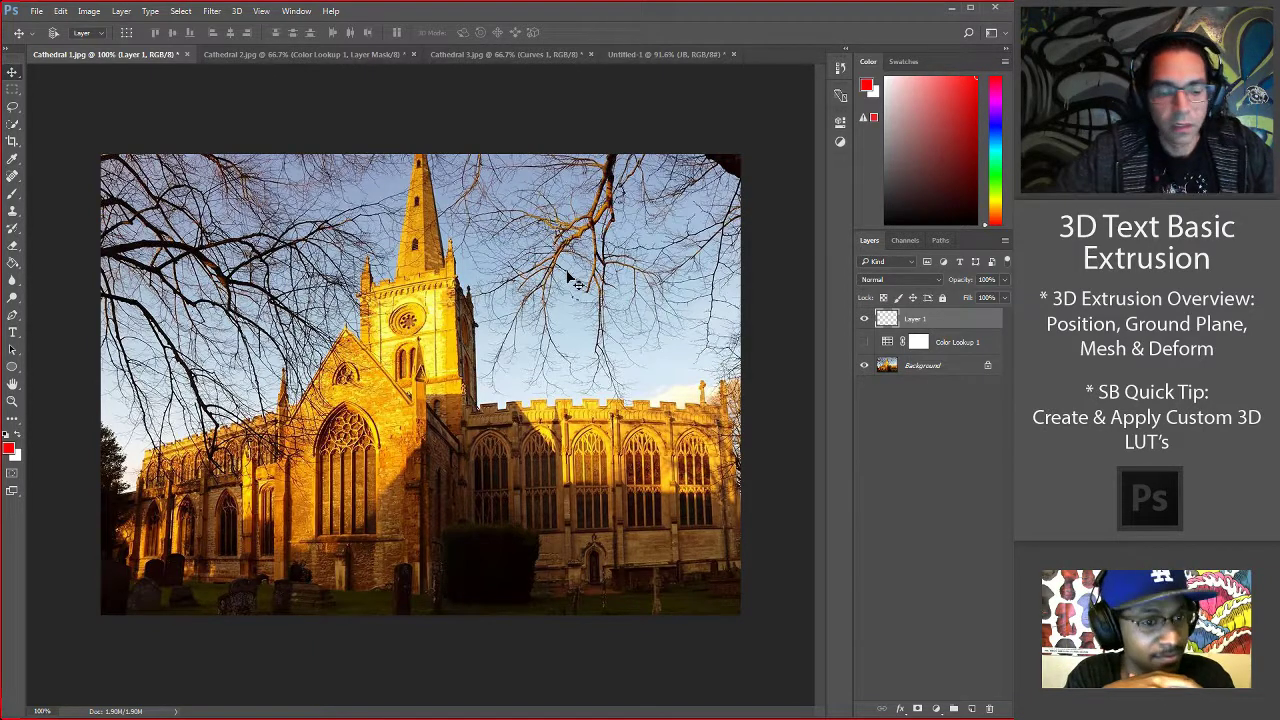
key(ctrl+BackSpace)
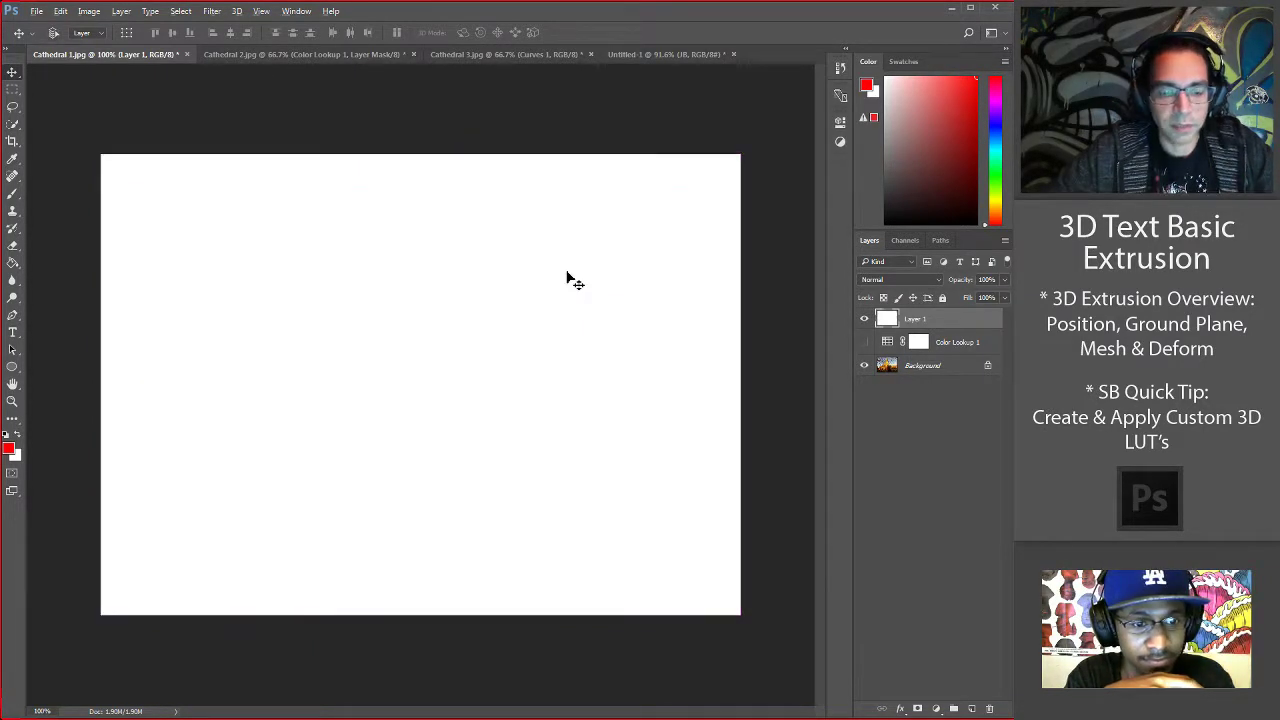
key(alt+BackSpace)
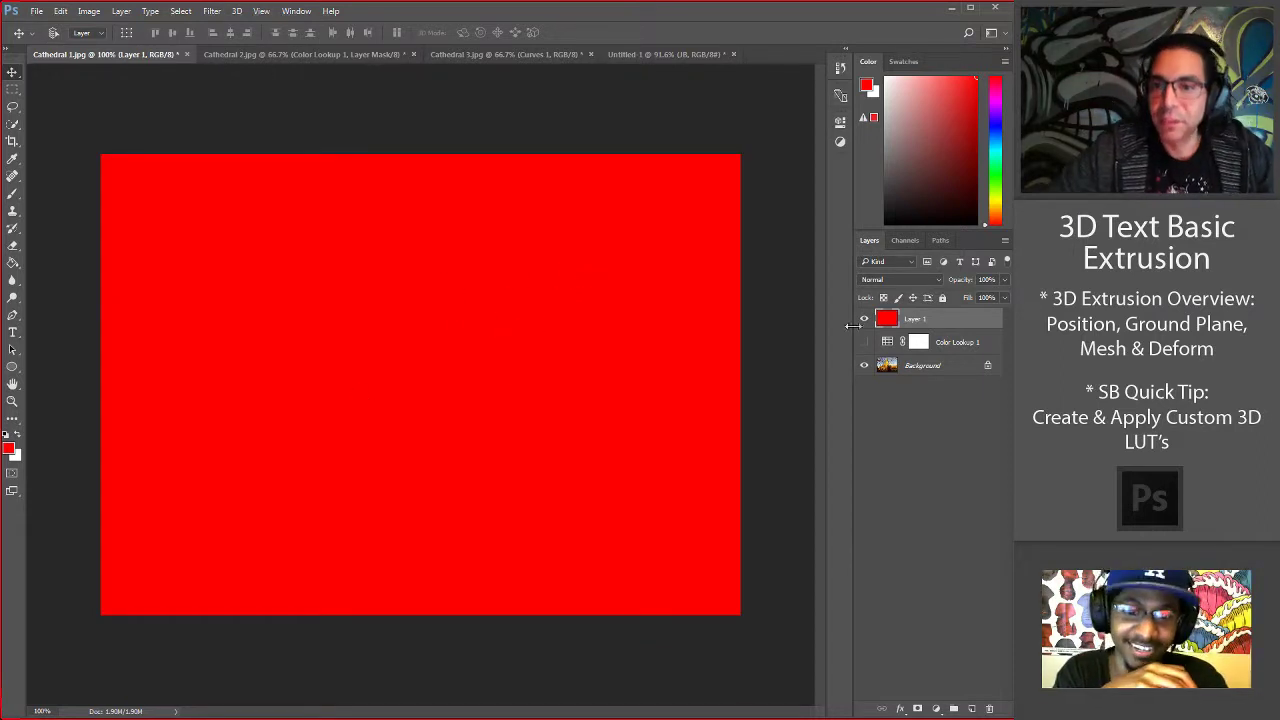
click(938, 280)
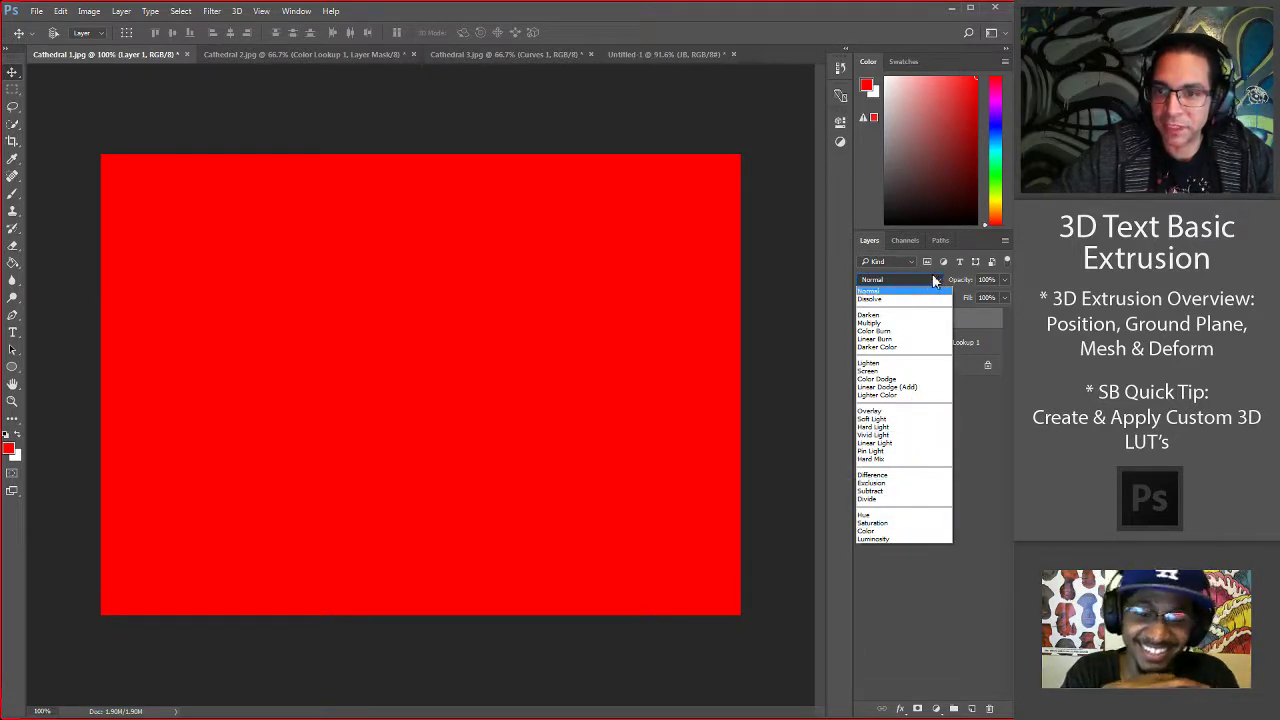
click(935, 275)
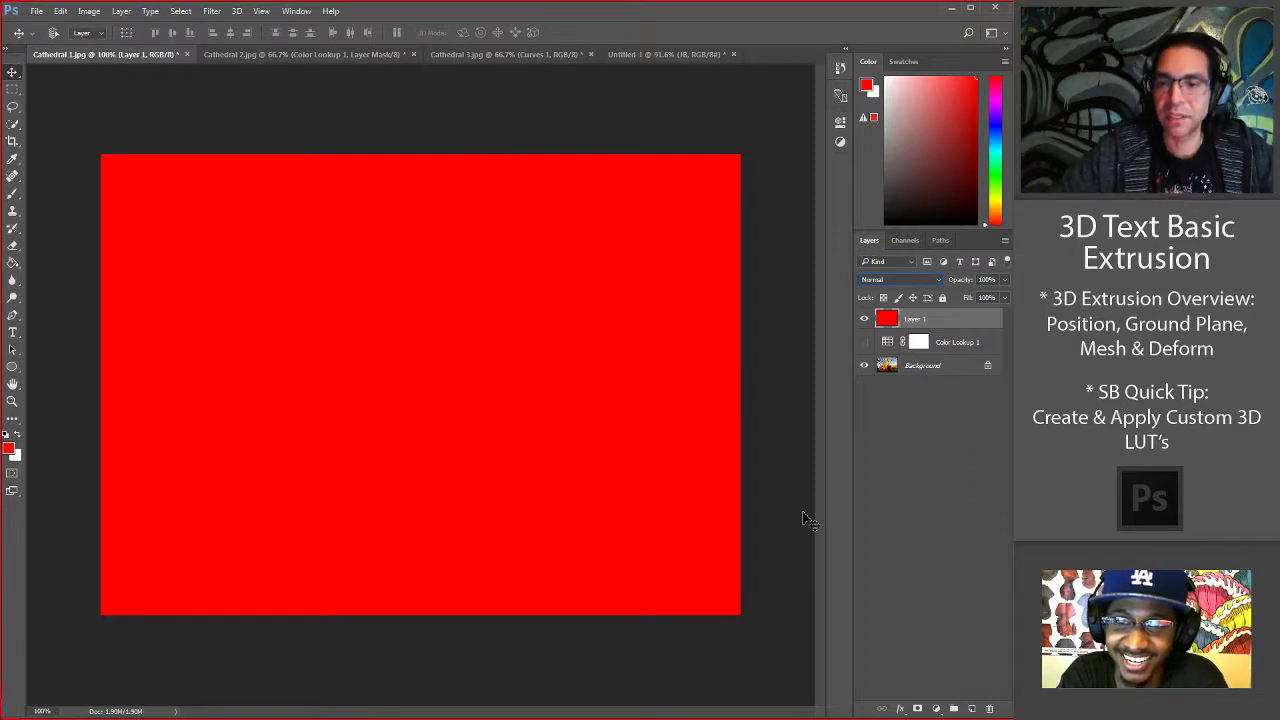
click(890, 498)
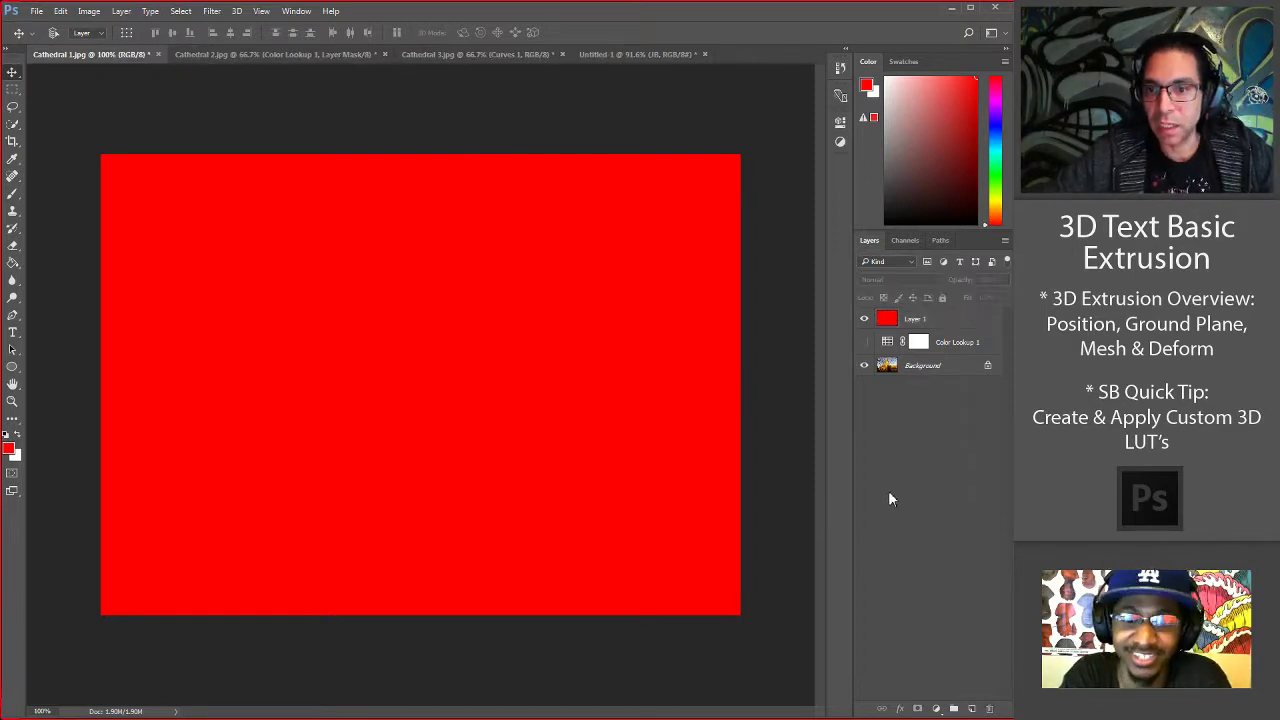
click(958, 321)
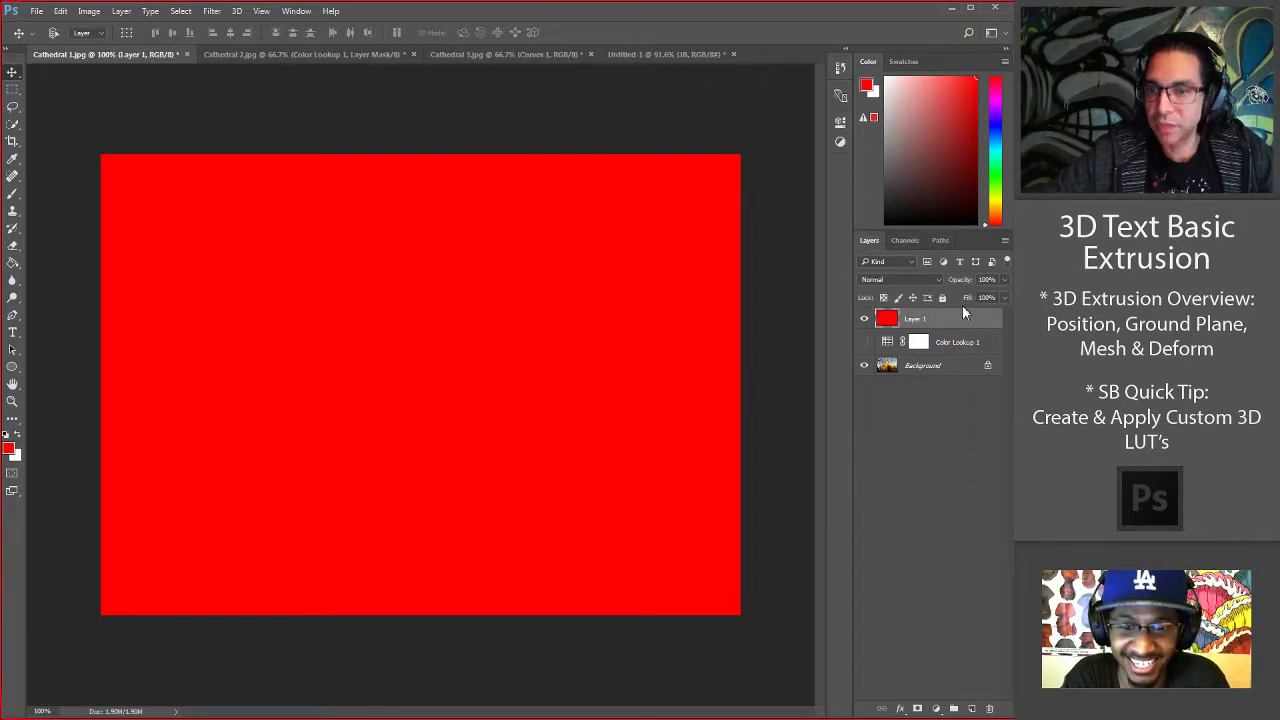
Try lowering Layer 1's opacity to about 93%, and restore it to 100%.
click(1004, 298)
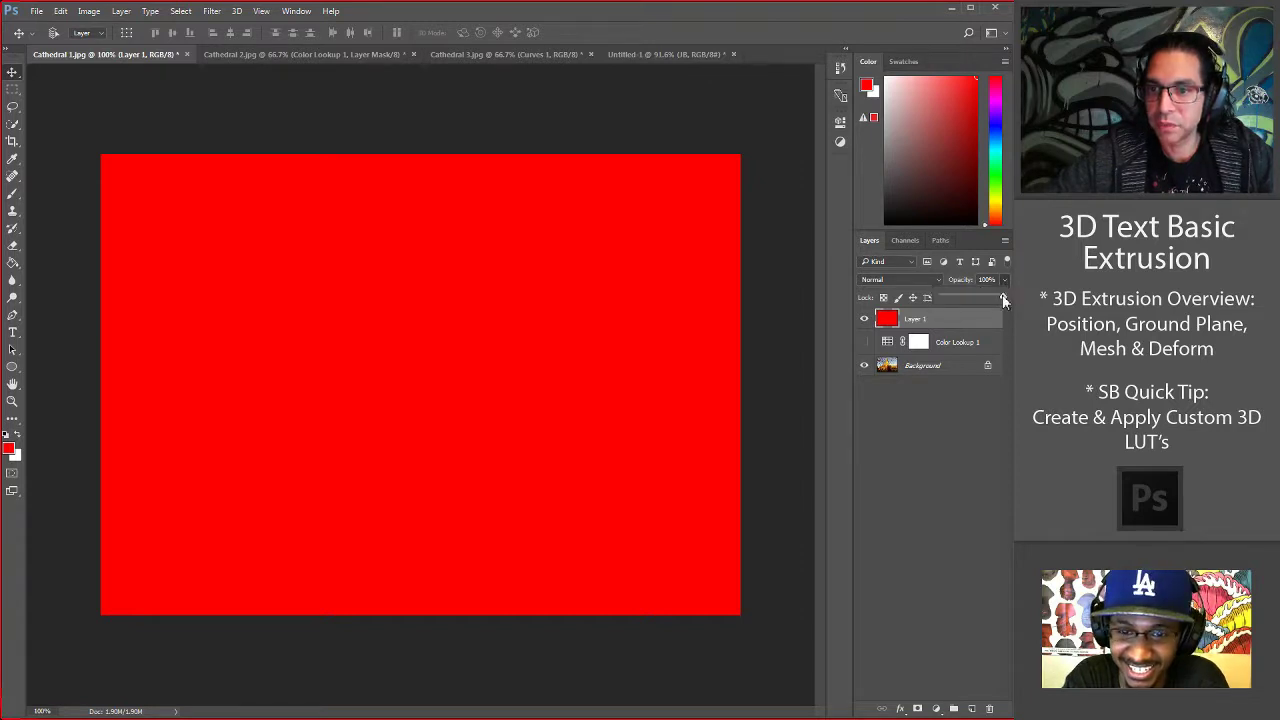
drag(1004, 299, 977, 298)
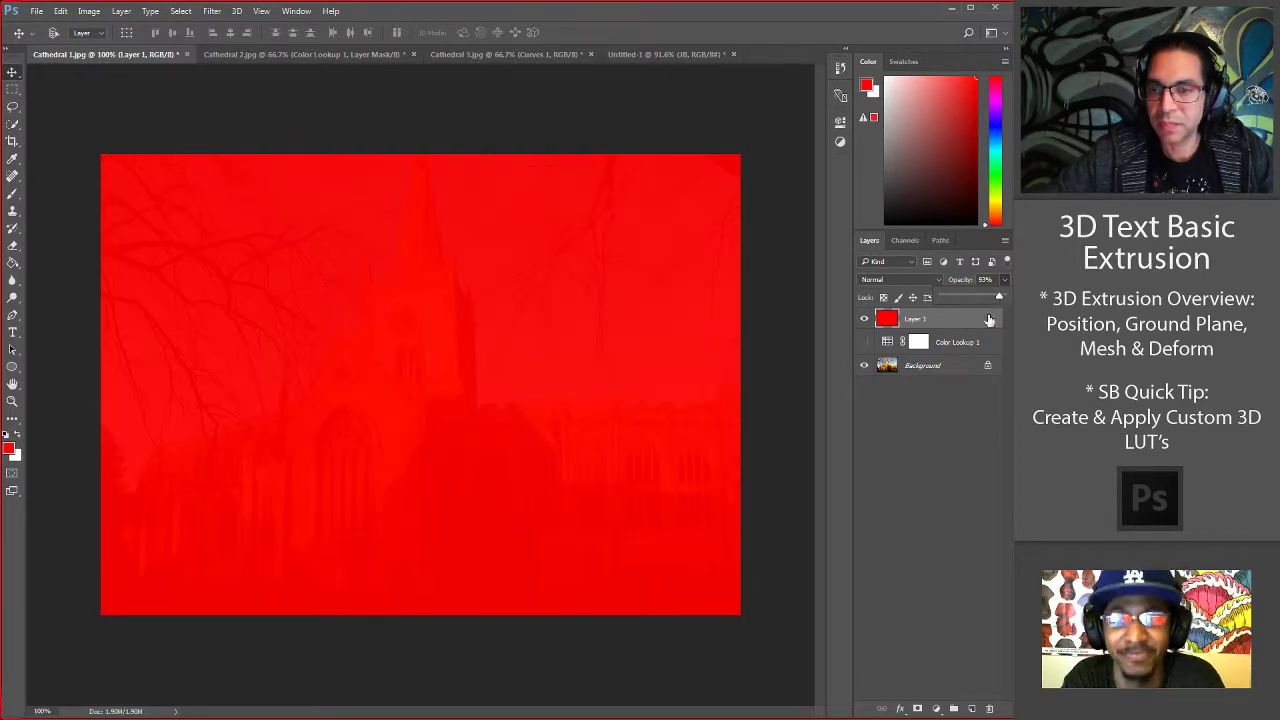
mouse_move(997, 296)
mouse_down()
mouse_move(1010, 295)
mouse_move(1004, 284)
mouse_up()
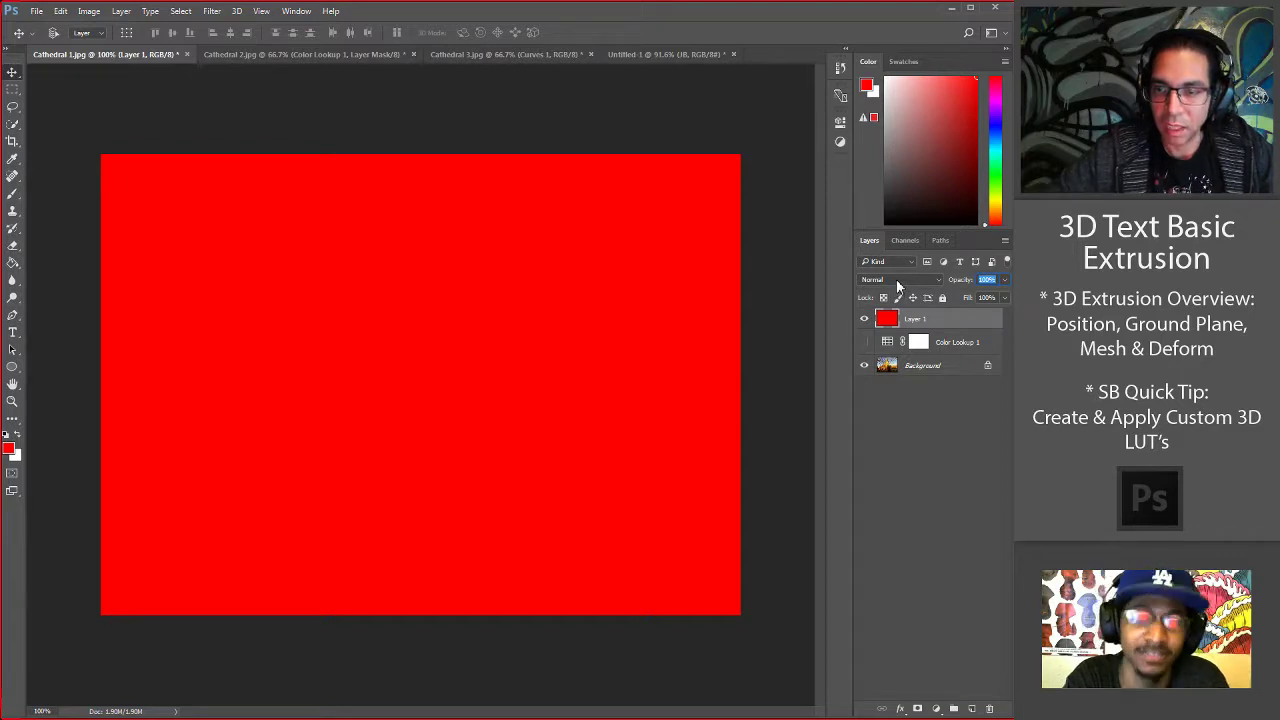
Preview Layer 1 with successive blend modes, from Dissolve through Multiply and Linear Burn to Lighten.
click(896, 280)
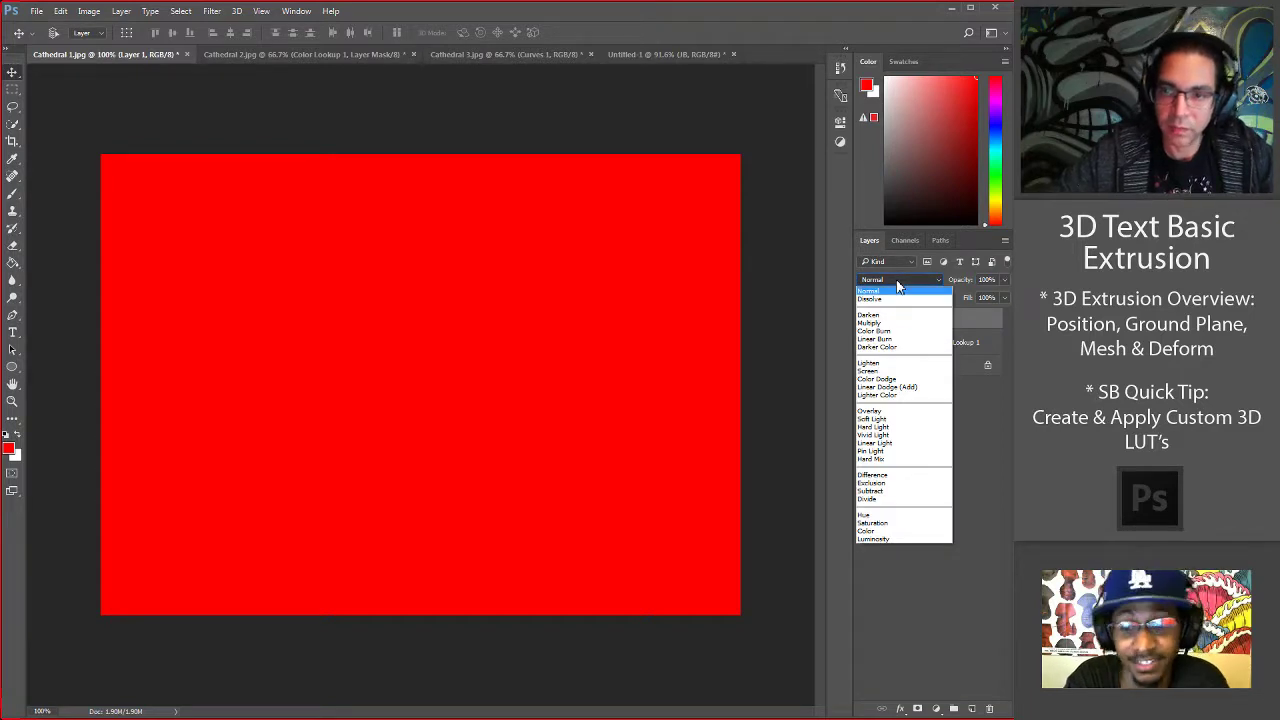
click(896, 281)
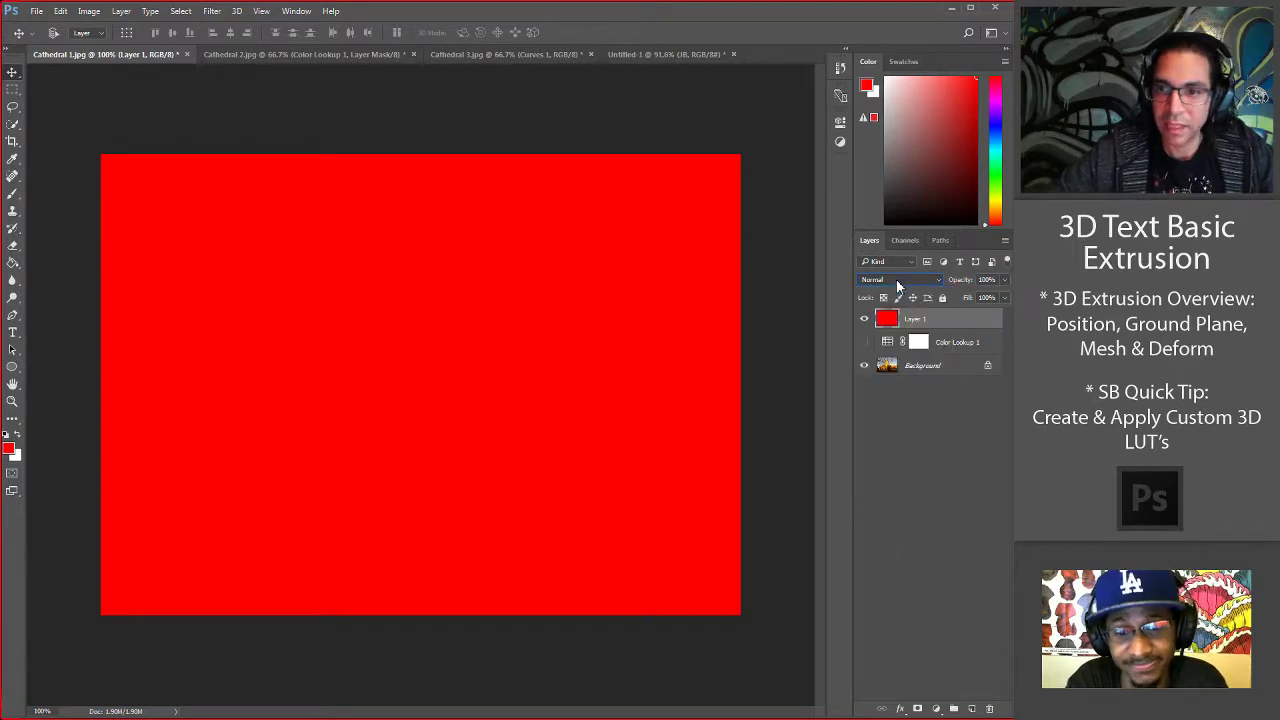
click(896, 281)
click(897, 300)
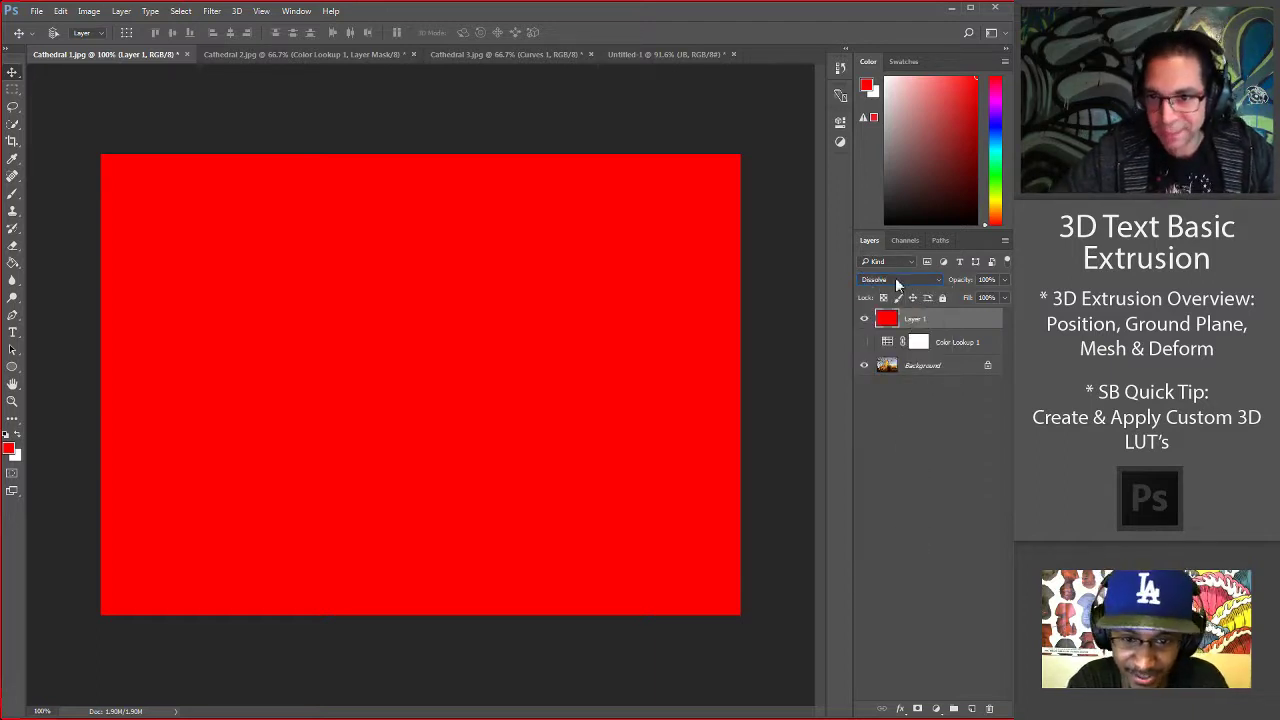
key(shift+alt+m)
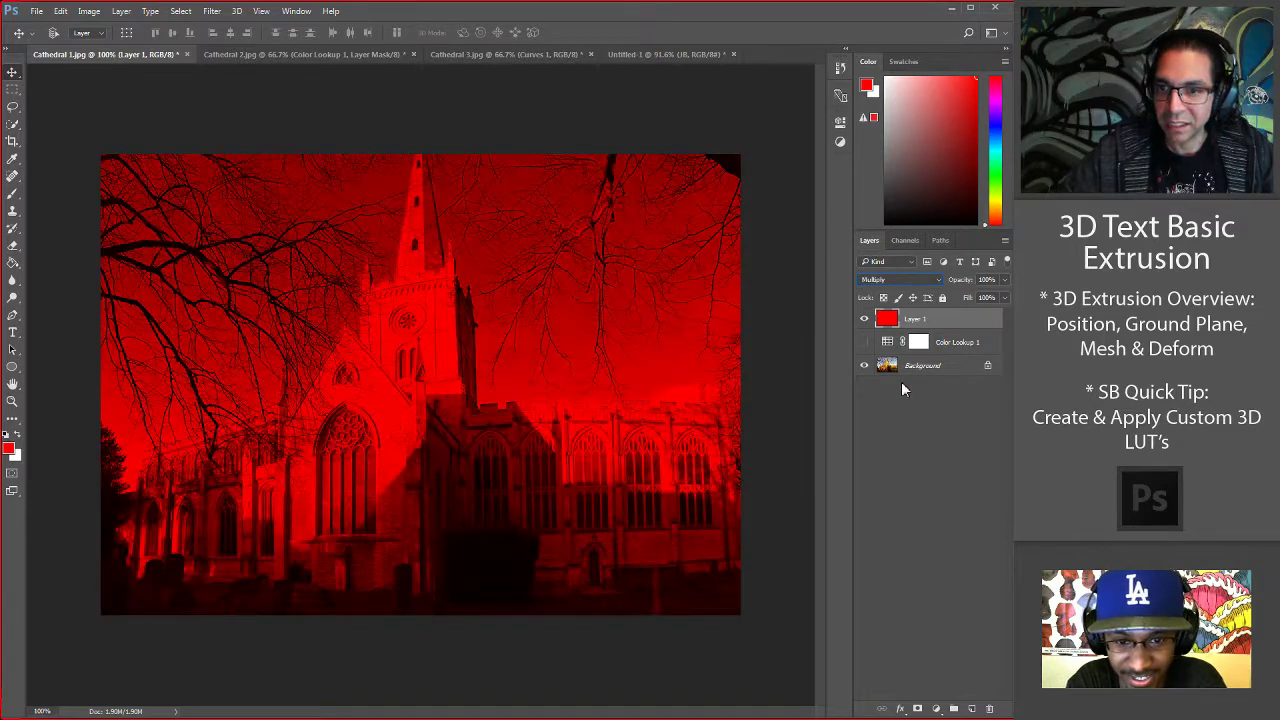
key(shift+plus)
key(shift+plus)
key(shift+plus)
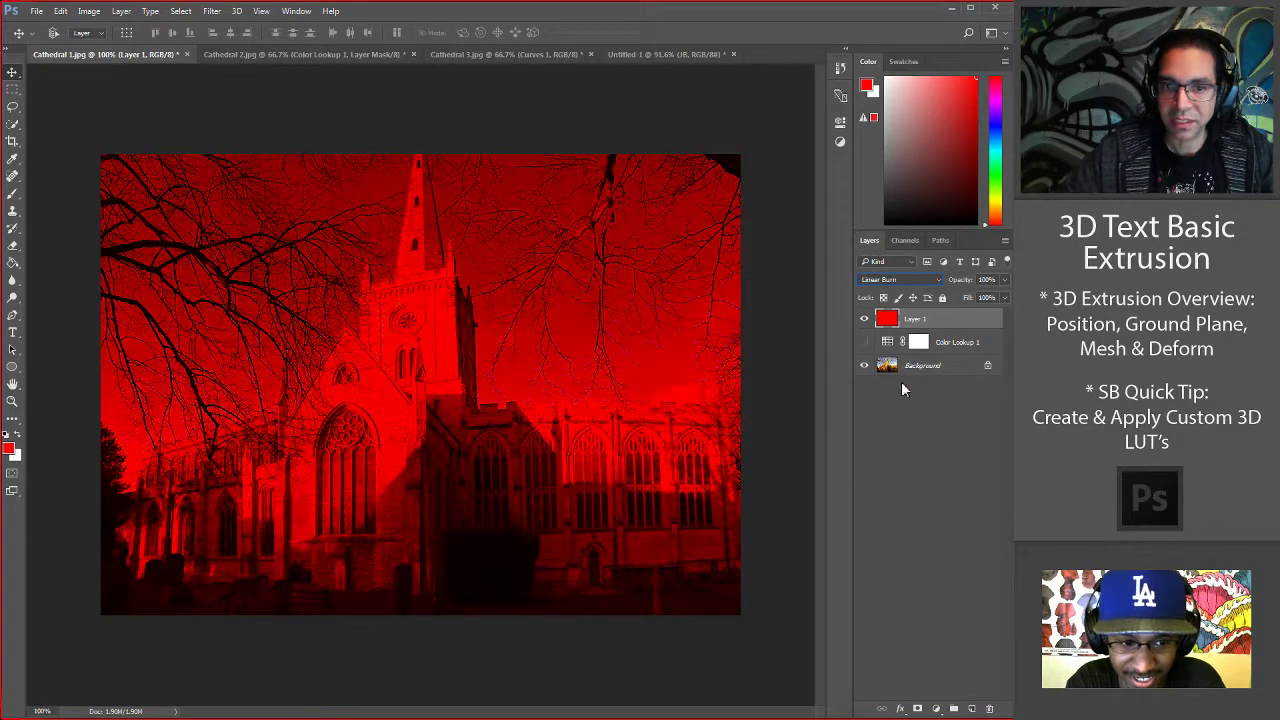
key(shift+plus)
key(shift+plus)
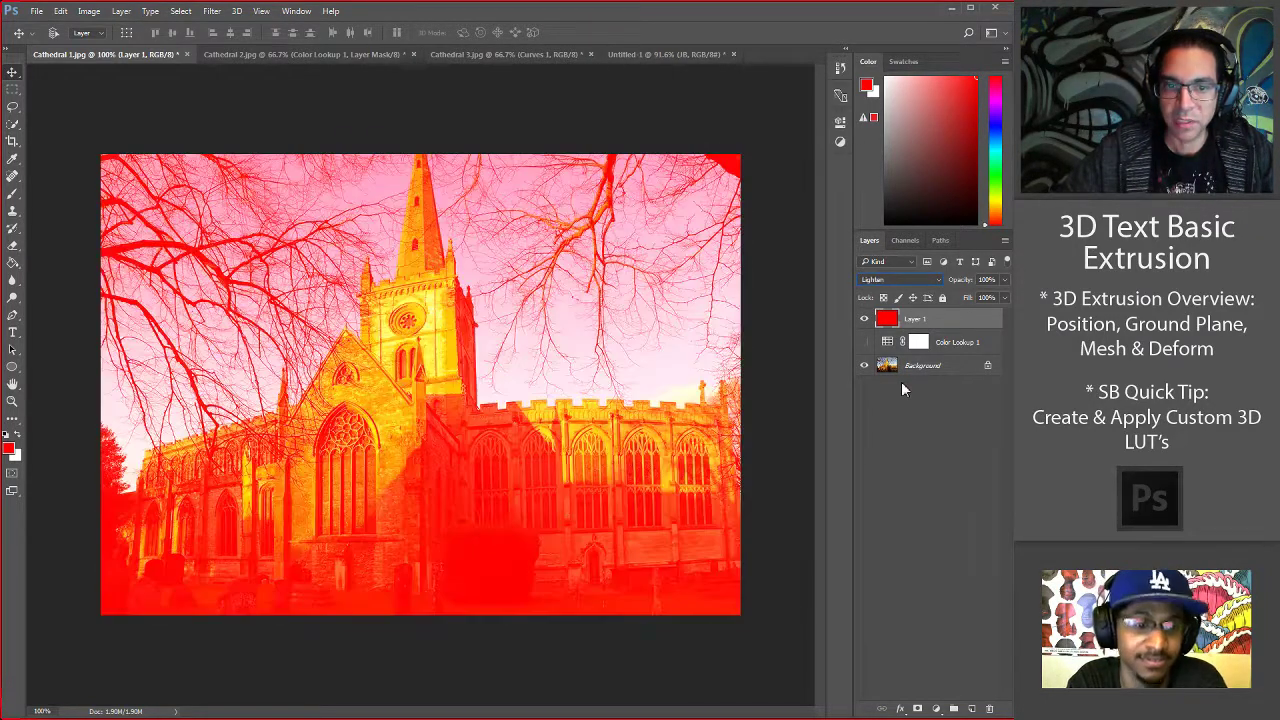
Cycle Layer 1 through the remaining blend modes, including Overlay, Linear Light, Saturation and Luminosity, until it is back at Normal.
key(shift+plus)
key(shift+plus)
key(shift+plus)
key(shift+plus)
key(shift+plus)
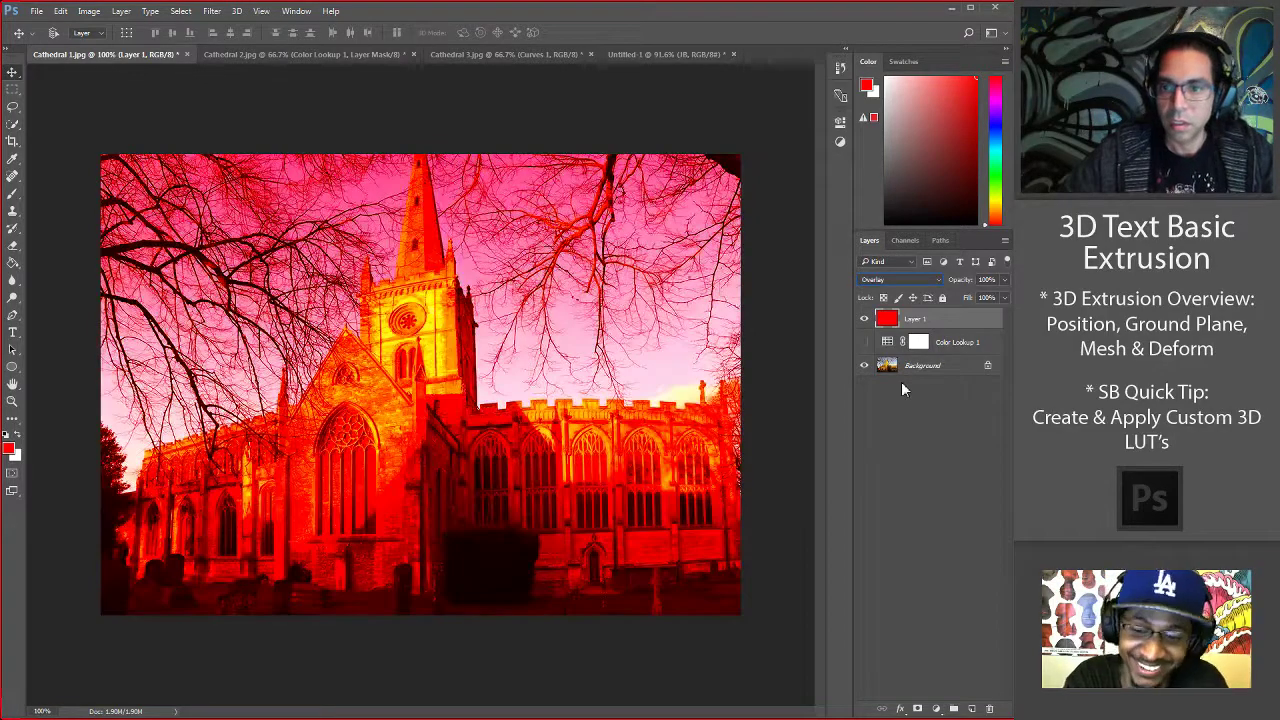
key(shift+plus)
key(shift+plus)
key(shift+plus)
key(shift+plus)
key(shift+plus)
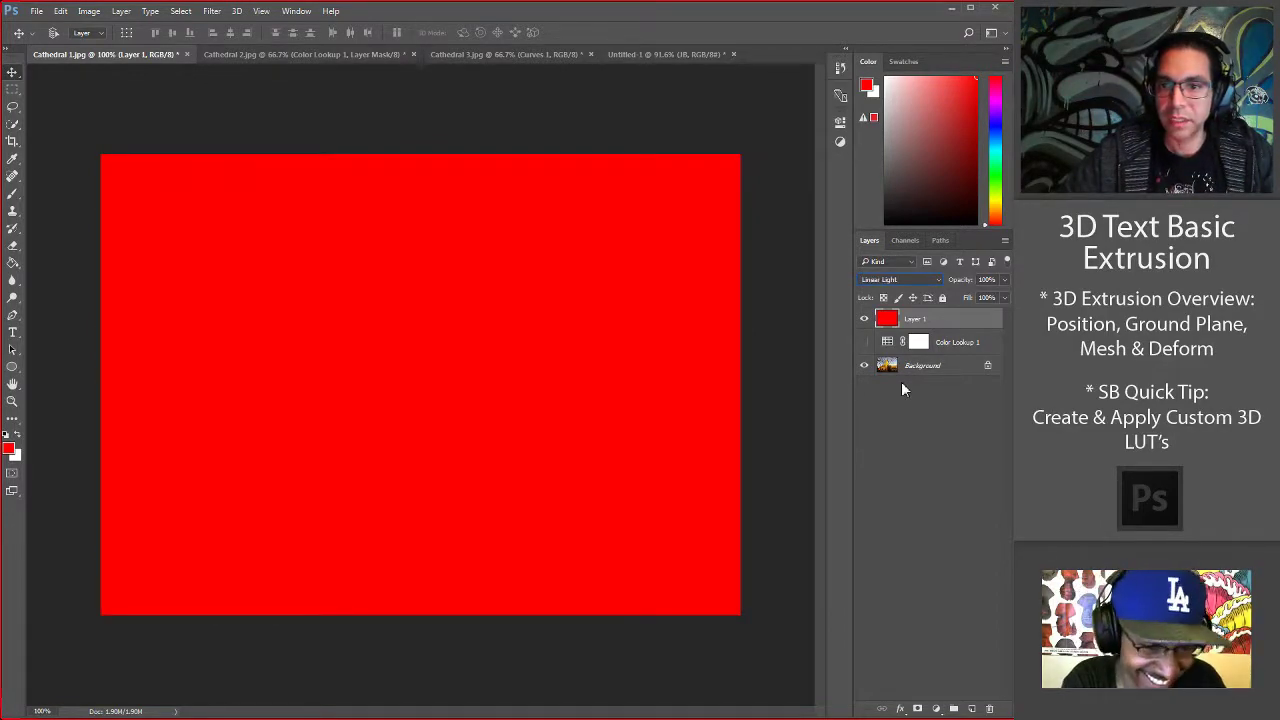
key(shift+plus)
key(shift+plus)
key(shift+plus)
key(shift+plus)
key(shift+plus)
key(shift+plus)
key(shift+plus)
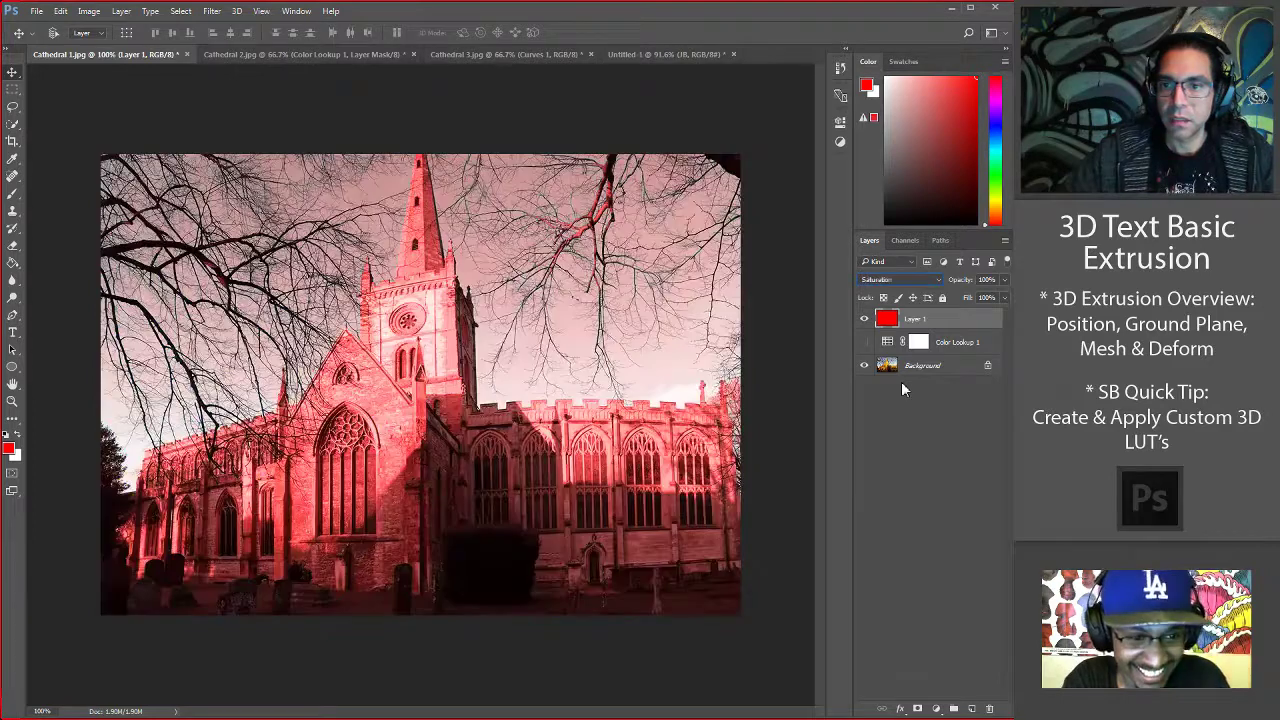
key(shift+plus)
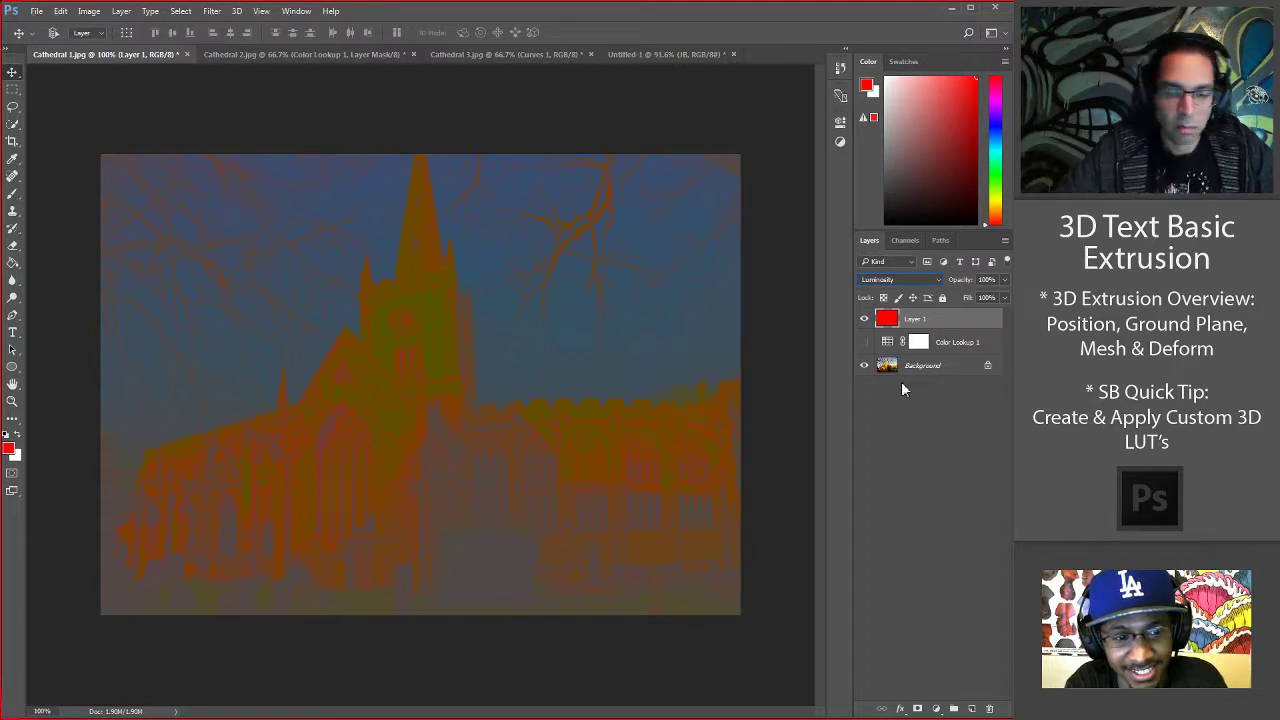
key(shift+plus)
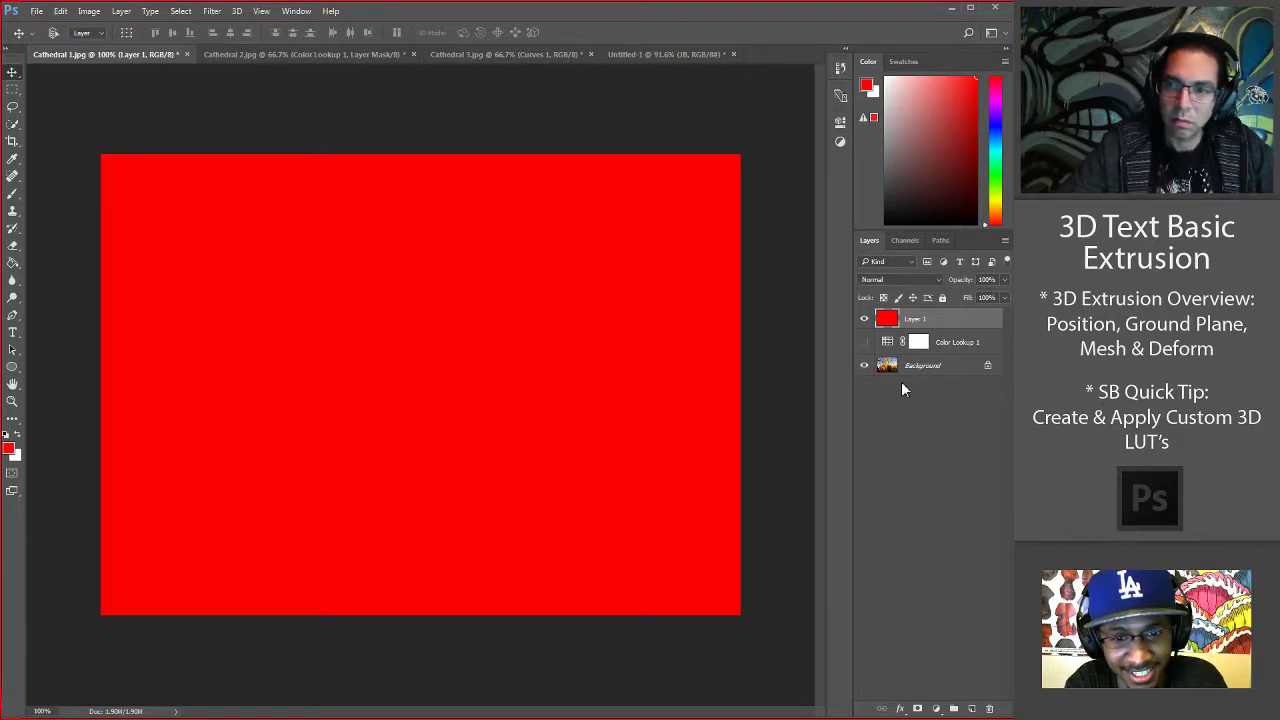
Change Layer 1's blend mode to Color and view the list of available modes.
key(shift+minus)
key(shift+plus)
key(shift+minus)
key(shift+minus)
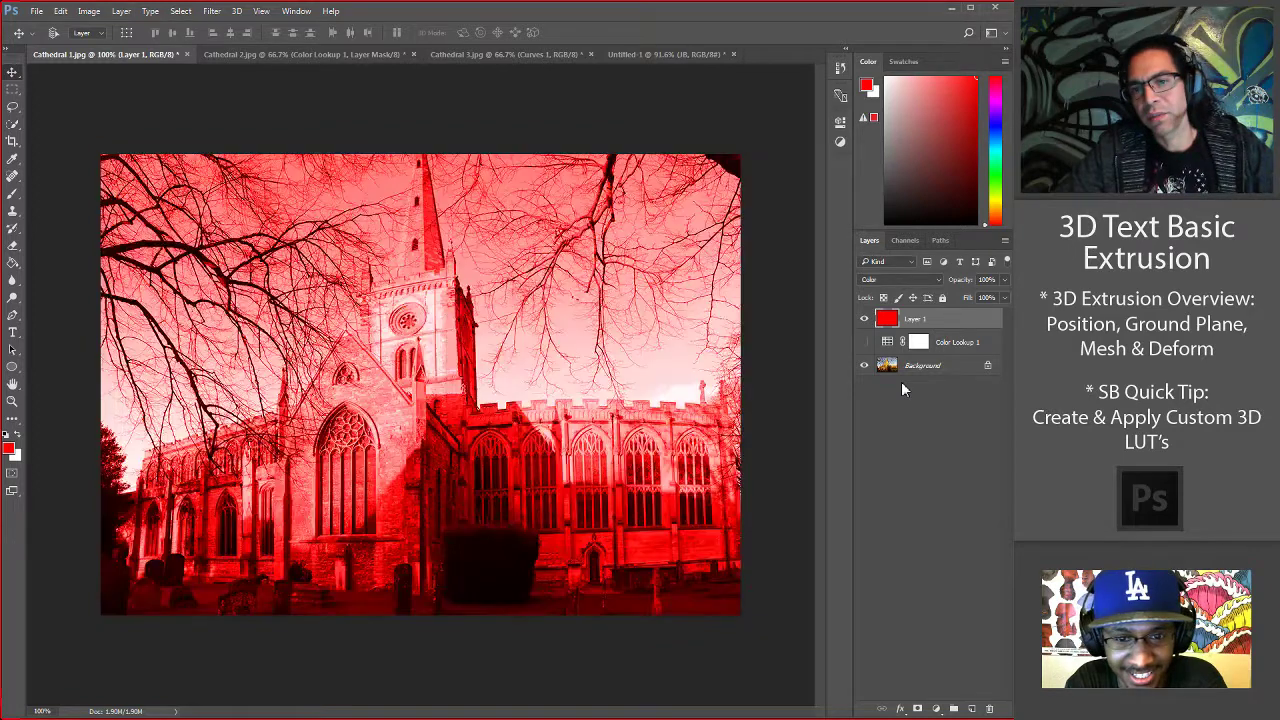
click(938, 279)
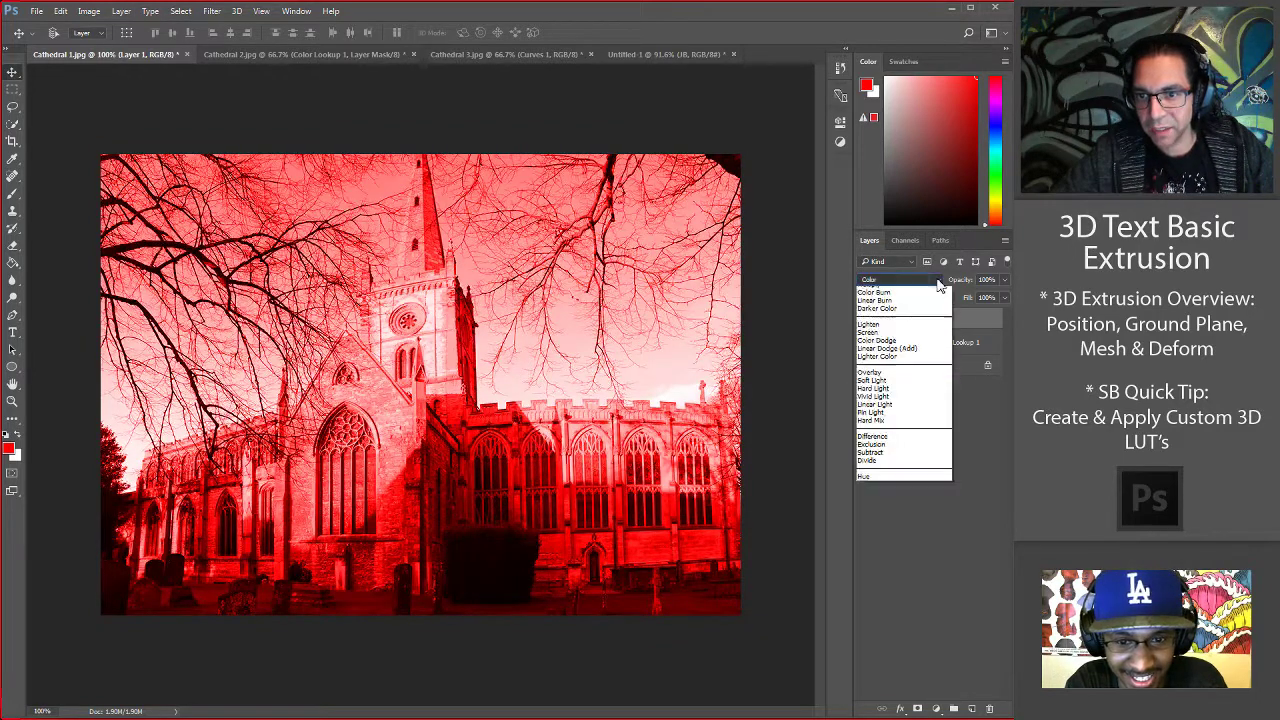
click(930, 283)
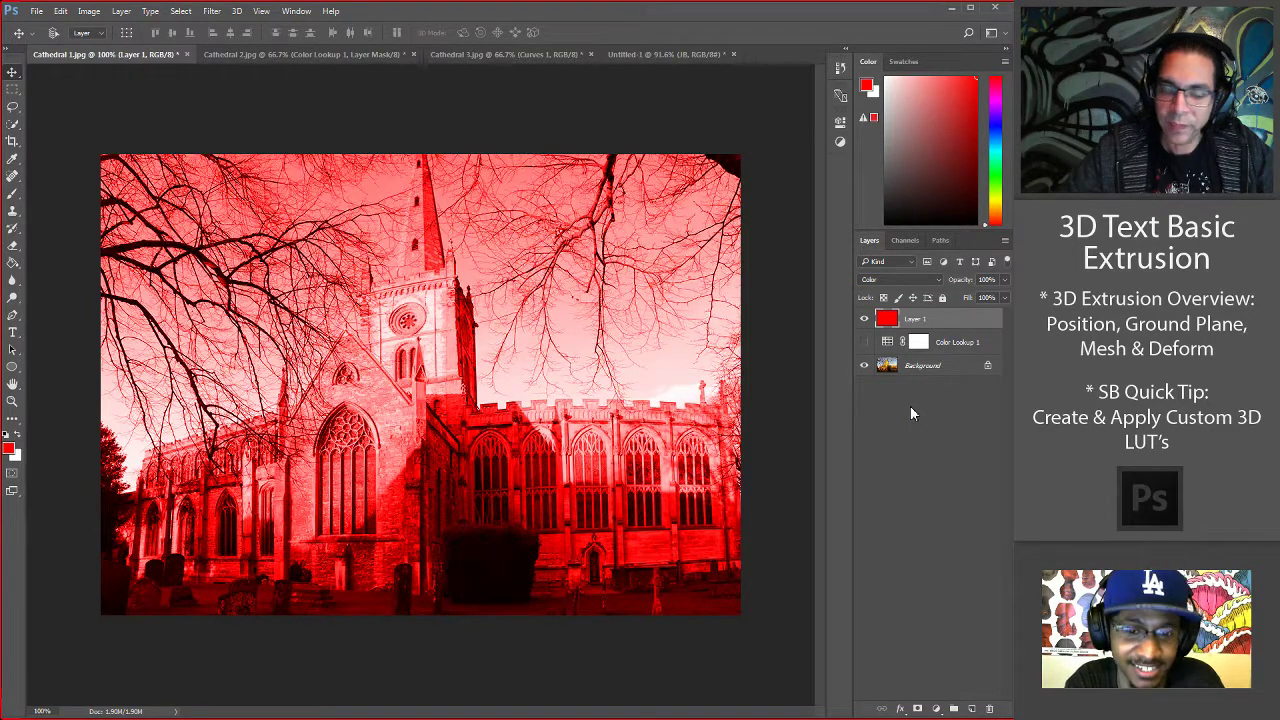
Step Layer 1's blend mode backward from Color through Hue, Difference and Vivid Light to Linear Dodge (Add).
key(shift+minus)
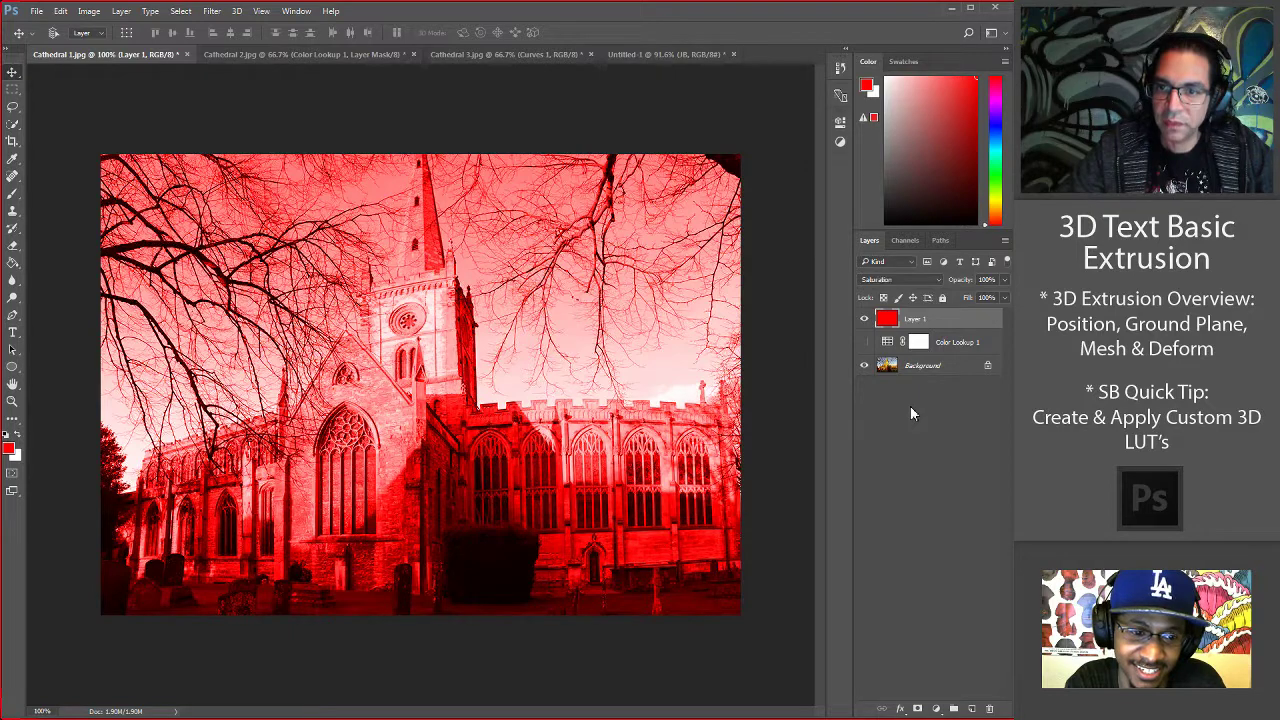
key(shift+minus)
key(shift+minus)
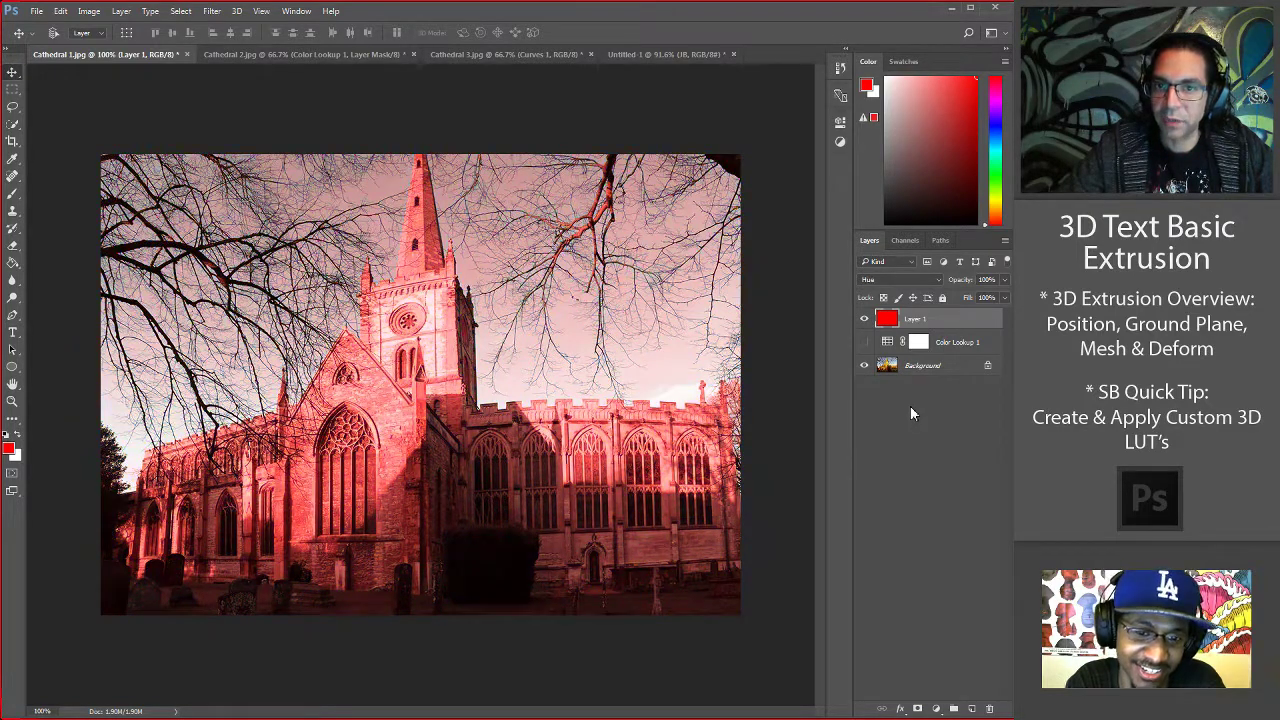
key(shift+minus)
key(shift+minus)
key(shift+minus)
key(shift+minus)
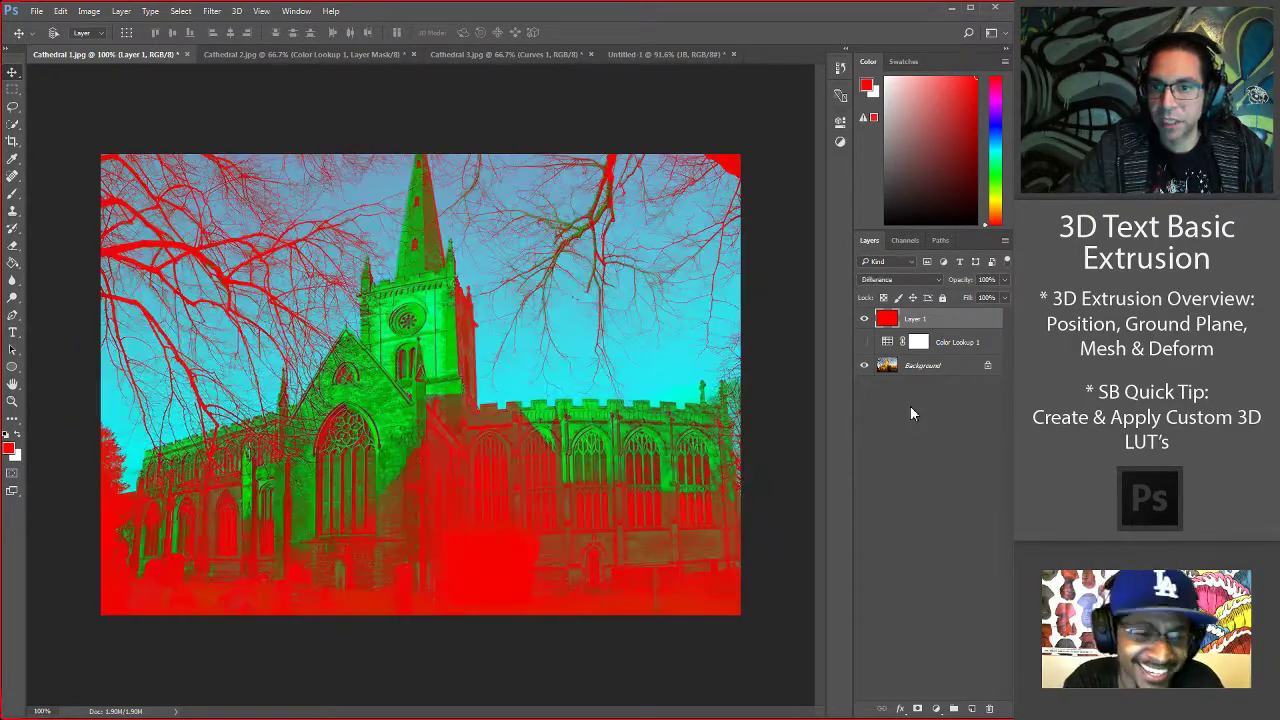
key(shift+minus)
key(shift+minus)
key(shift+minus)
key(shift+minus)
key(shift+minus)
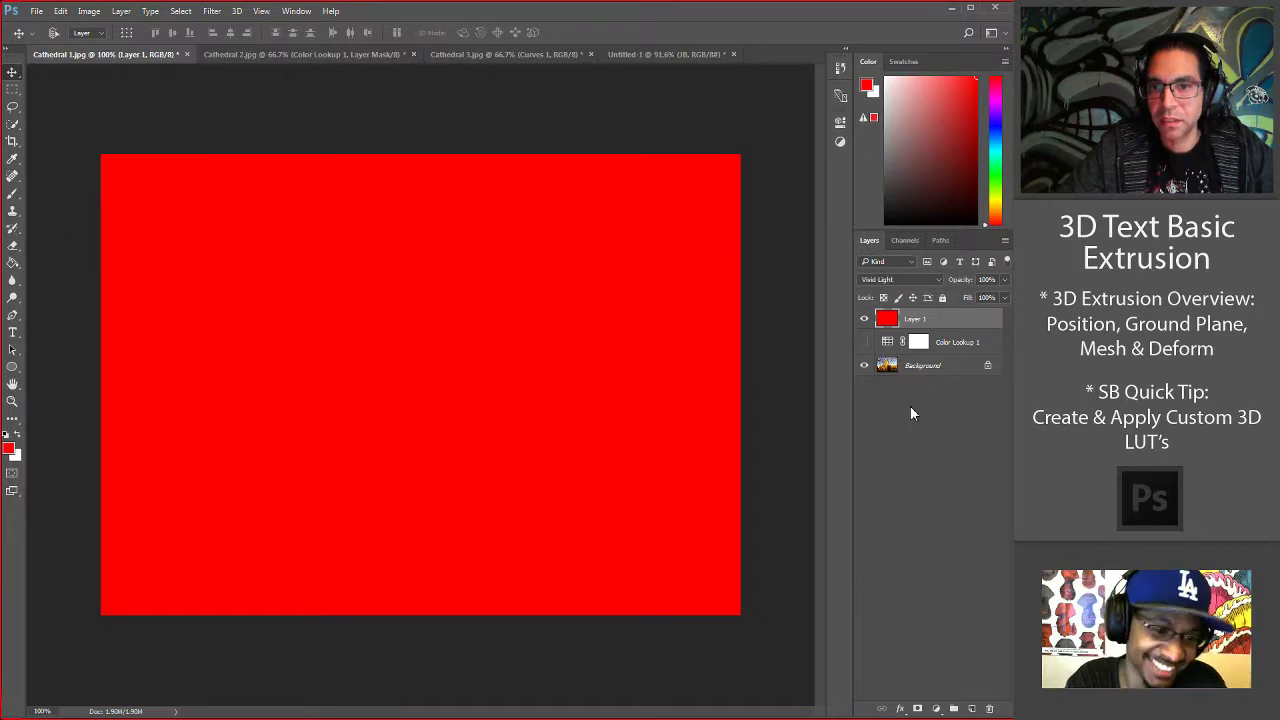
key(shift+minus)
key(shift+minus)
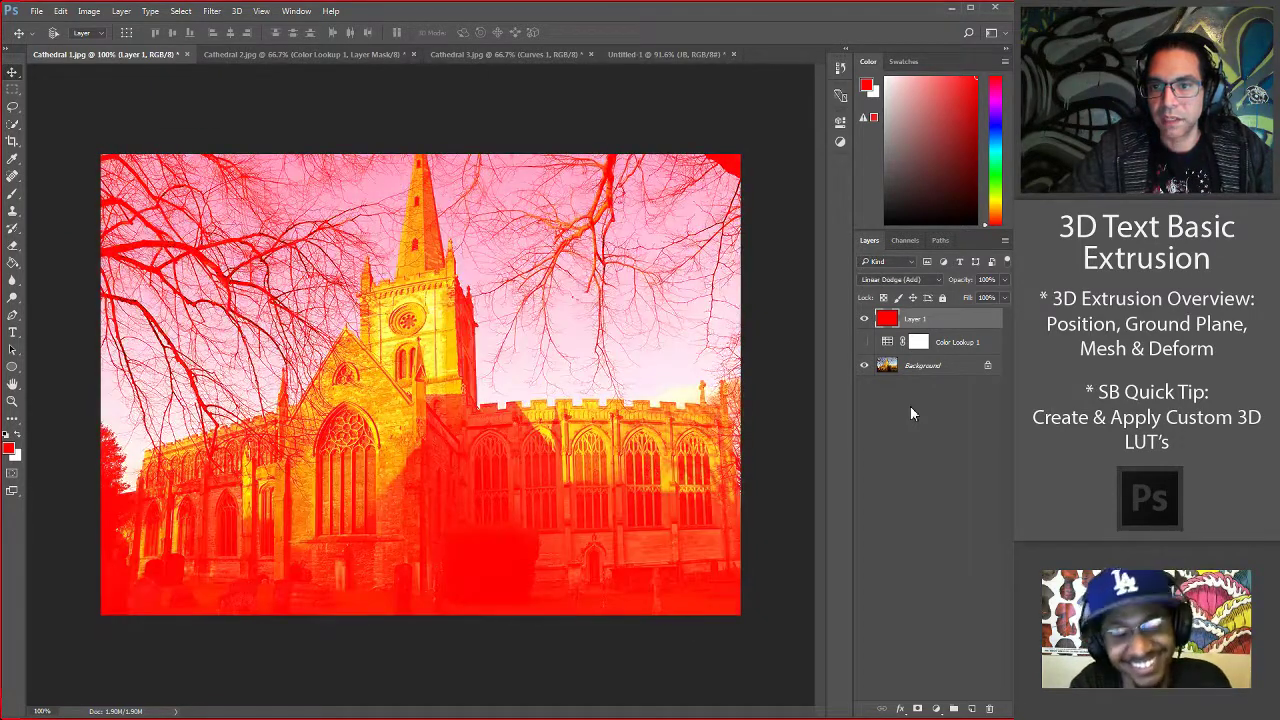
Step Layer 1's blend mode forward through Difference to Color, and reset it to Normal.
key(shift+plus)
key(shift+plus)
key(shift+plus)
key(shift+plus)
key(shift+plus)
key(shift+plus)
key(shift+plus)
key(shift+plus)
key(shift+plus)
key(shift+plus)
key(shift+plus)
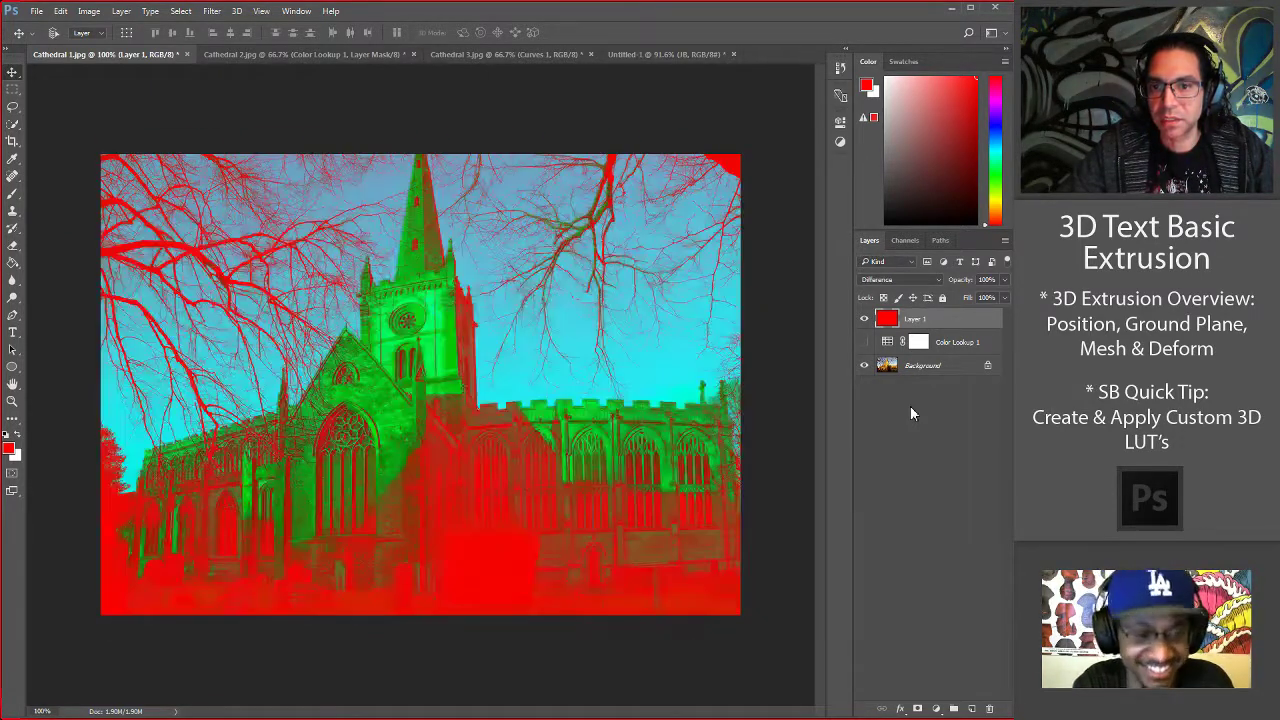
key(shift+plus)
key(shift+plus)
key(shift+plus)
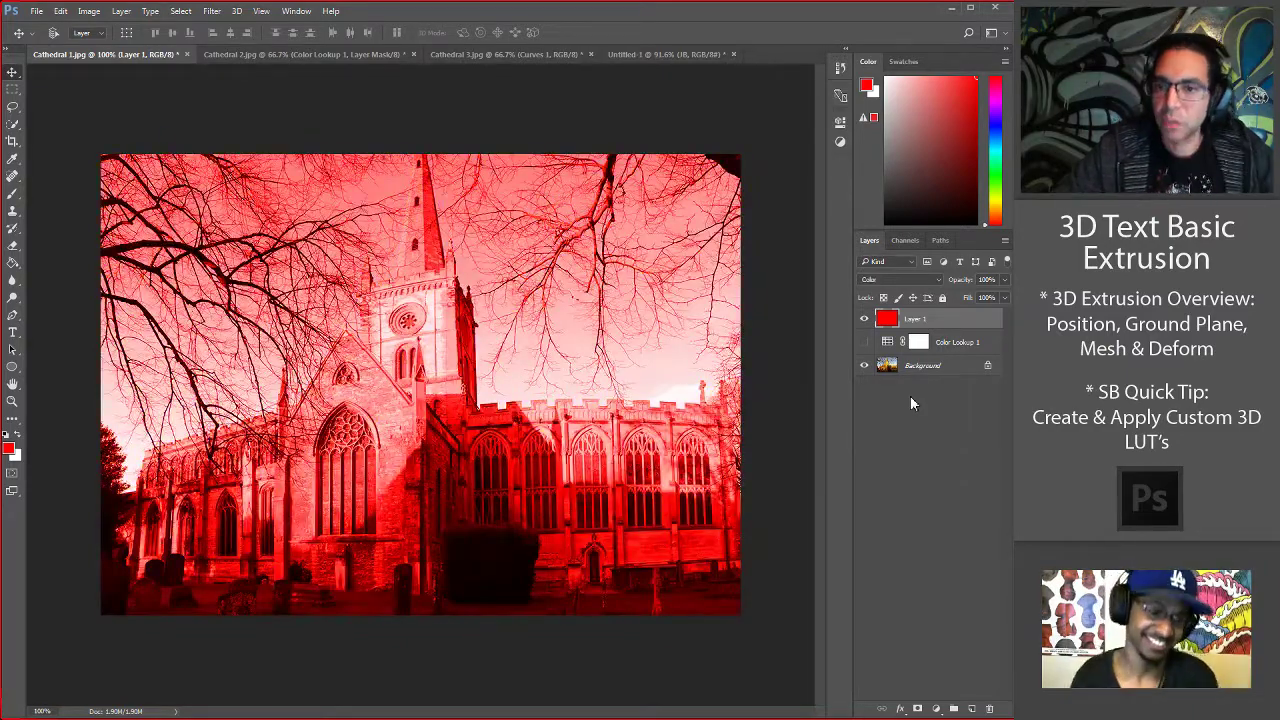
click(927, 282)
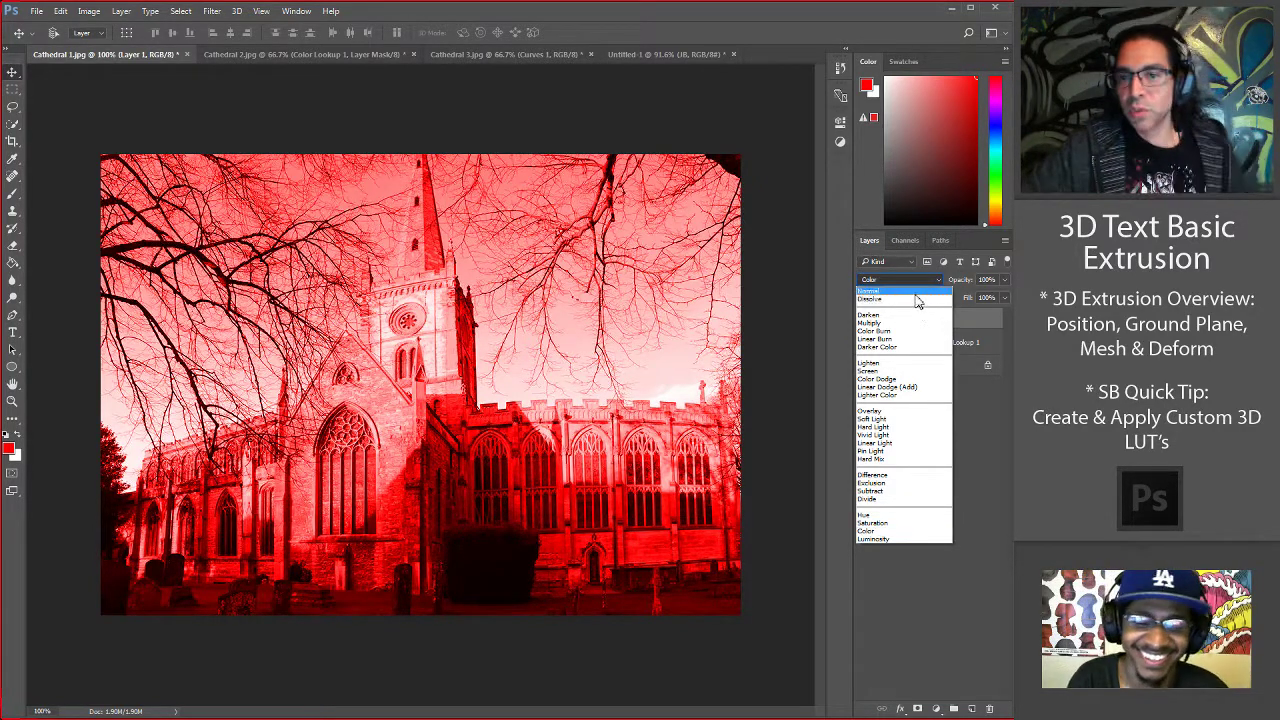
click(912, 291)
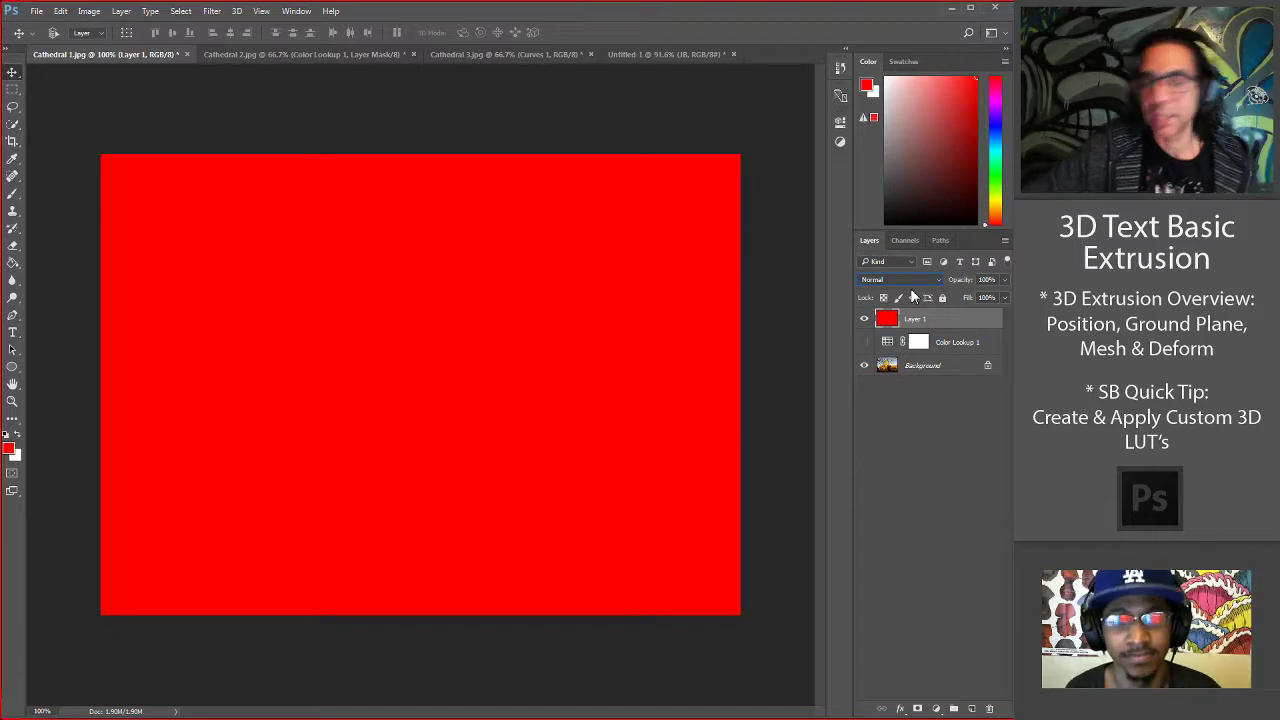
Set Layer 1's blend mode to Dissolve and test its opacity, leaving it at 100%.
click(910, 279)
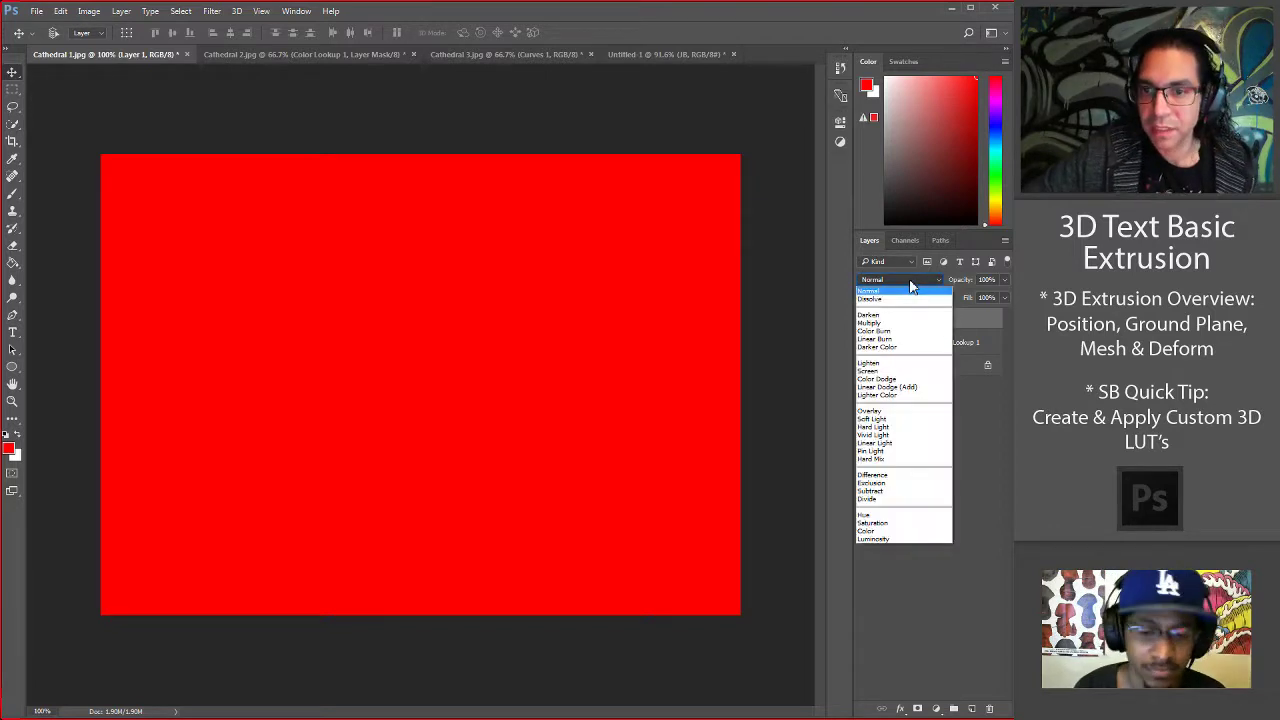
click(906, 298)
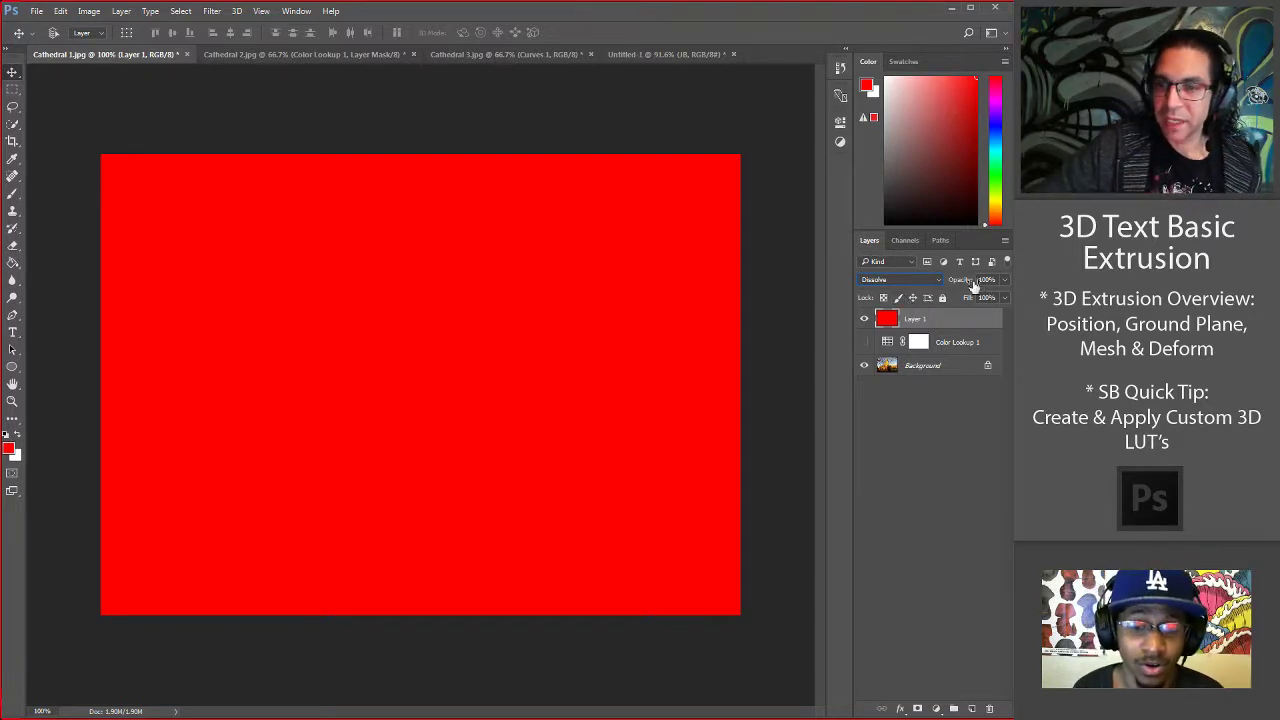
drag(972, 286, 978, 287)
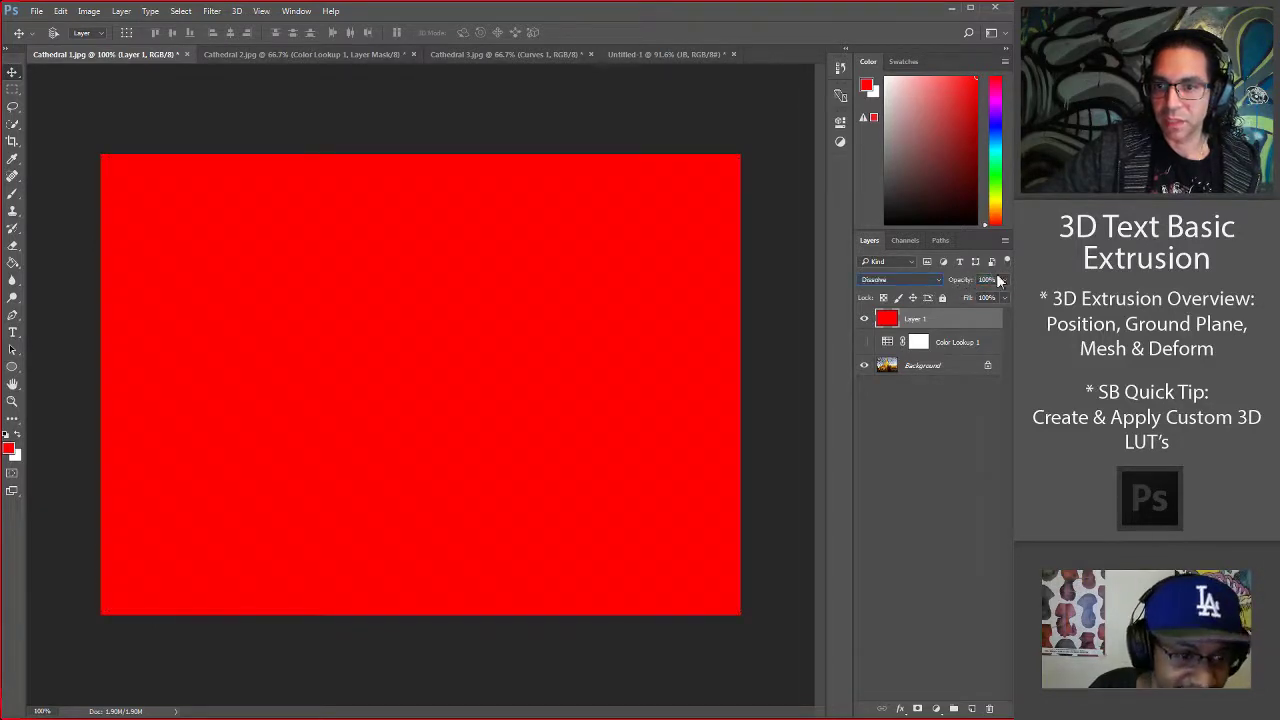
click(938, 282)
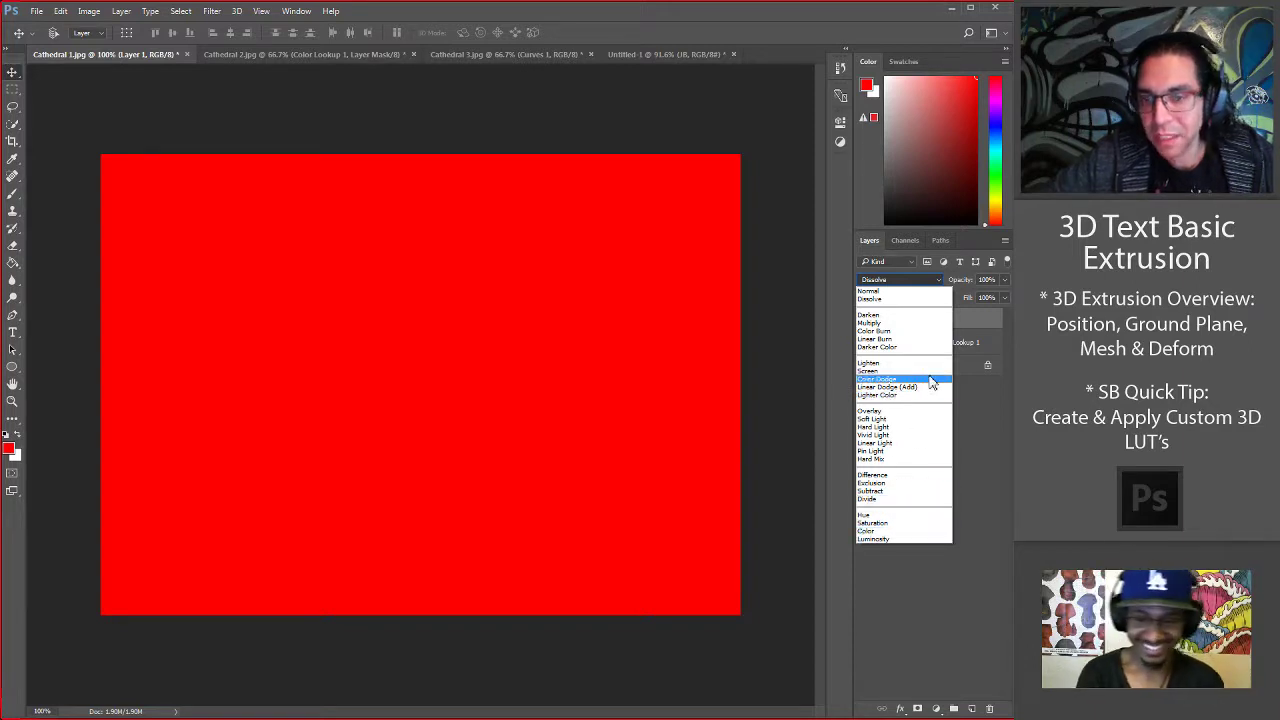
click(977, 403)
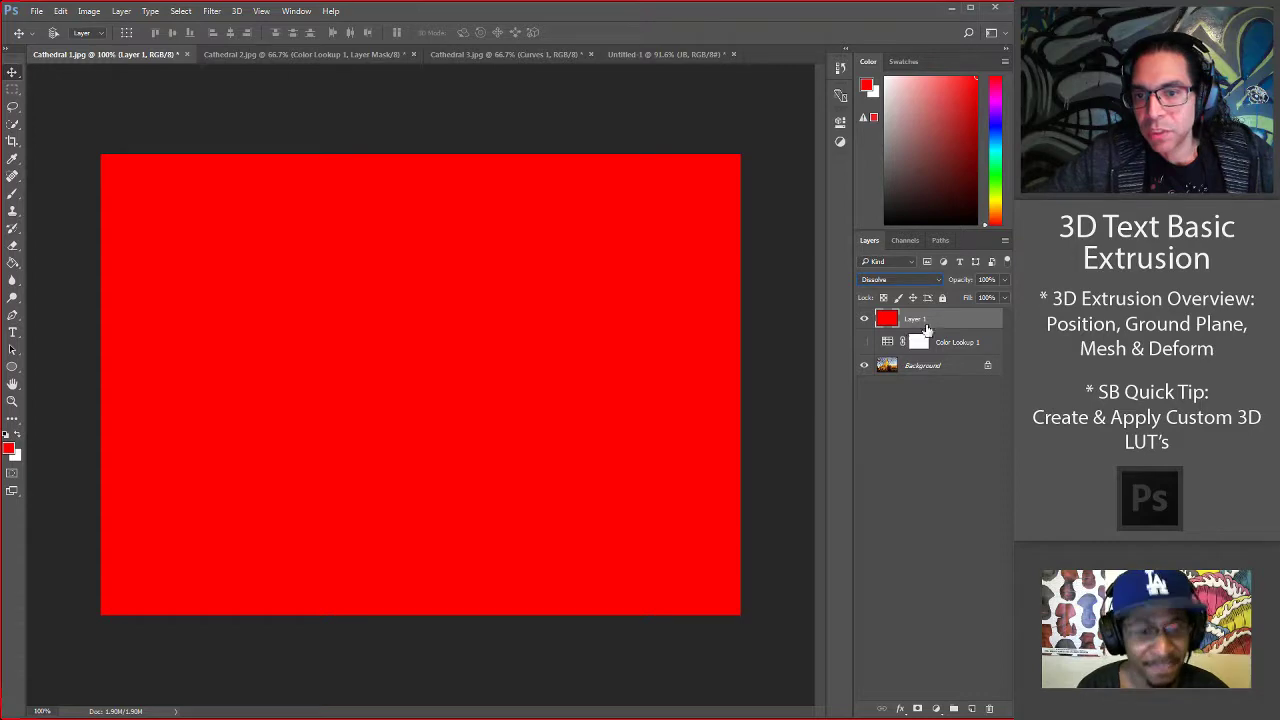
Hide Layer 1 and duplicate the Background layer.
click(864, 318)
click(952, 367)
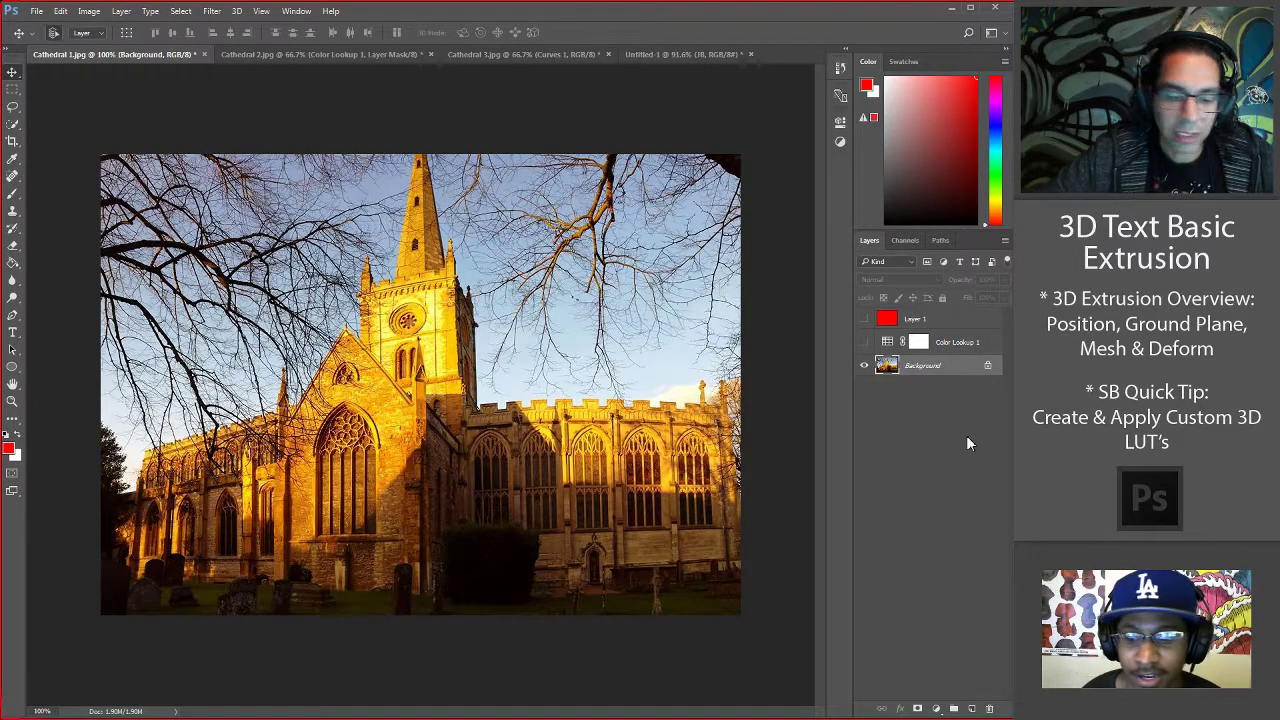
key(ctrl+j)
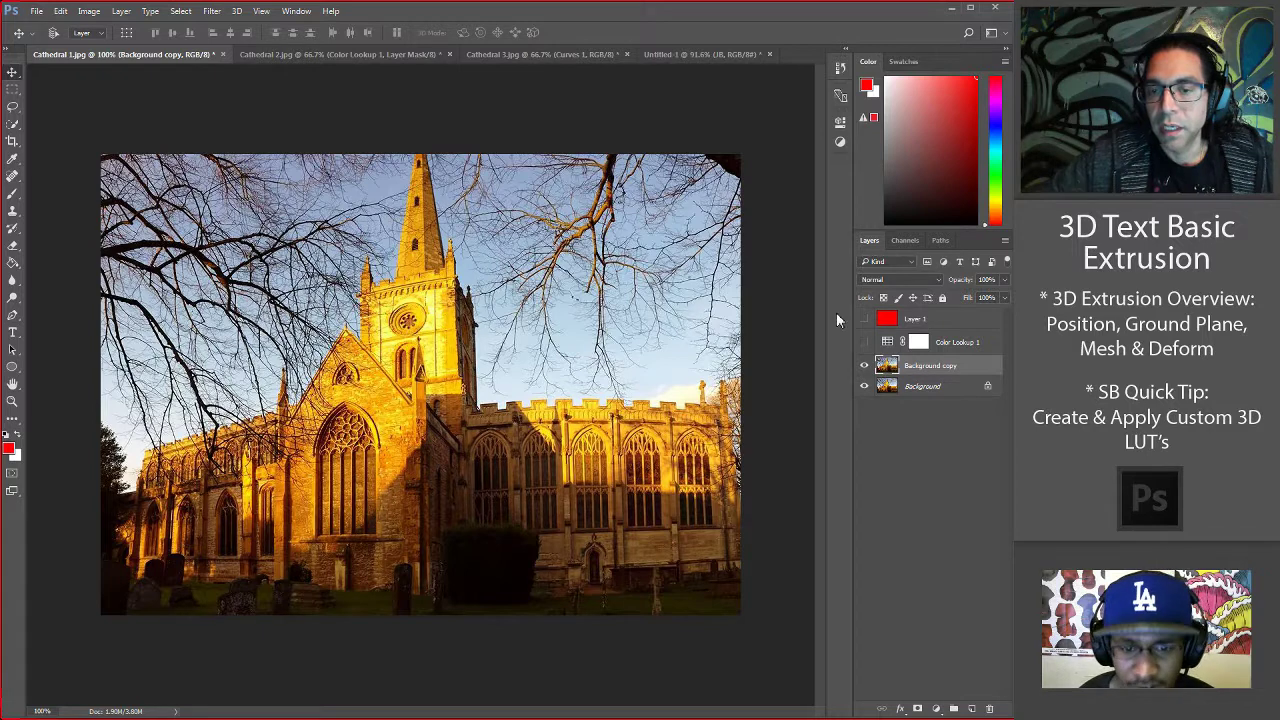
Set the blend mode of the Background copy layer to Overlay.
click(882, 279)
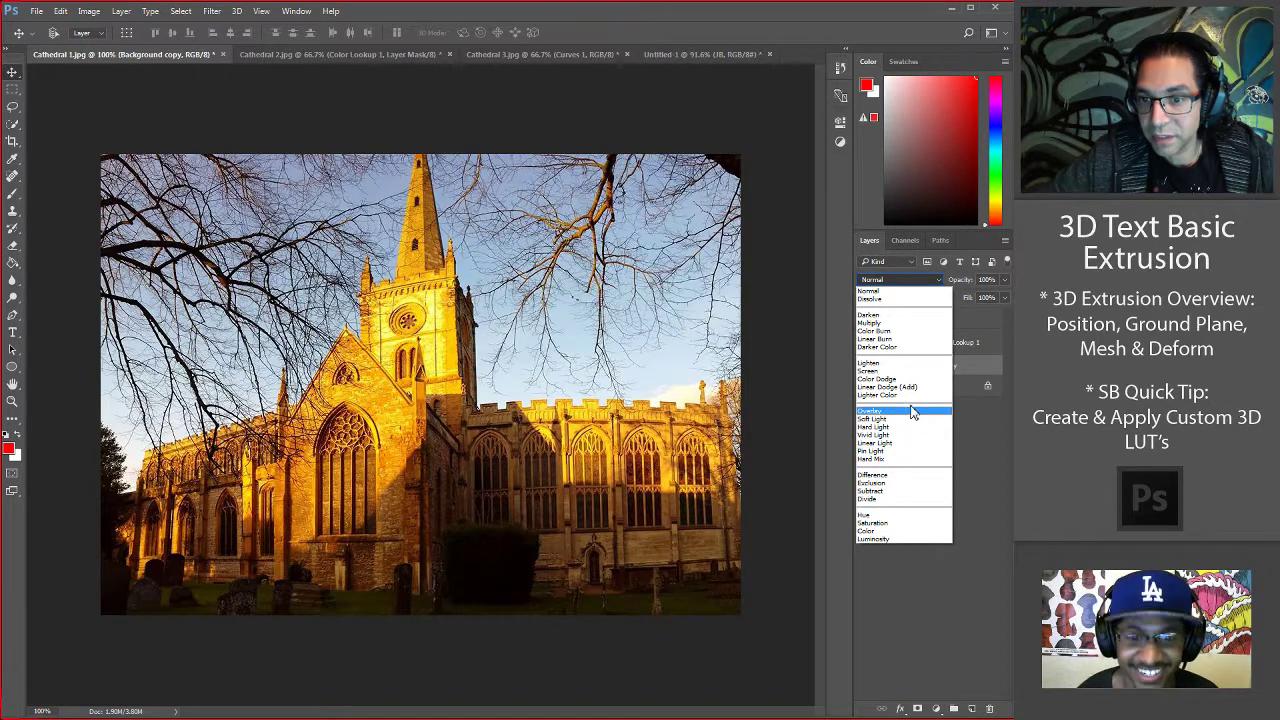
click(906, 411)
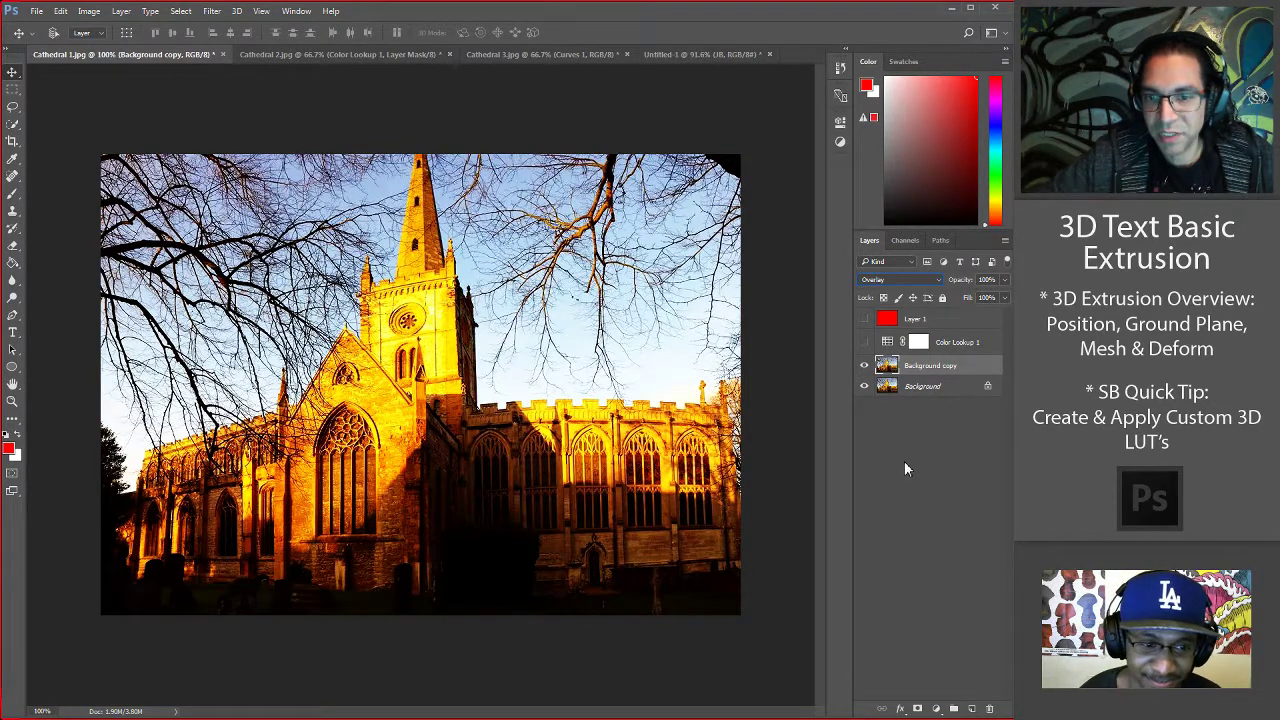
Compare the photo with and without the Background copy layer, and try the Soft Light and Hard Light blend modes on it.
click(865, 366)
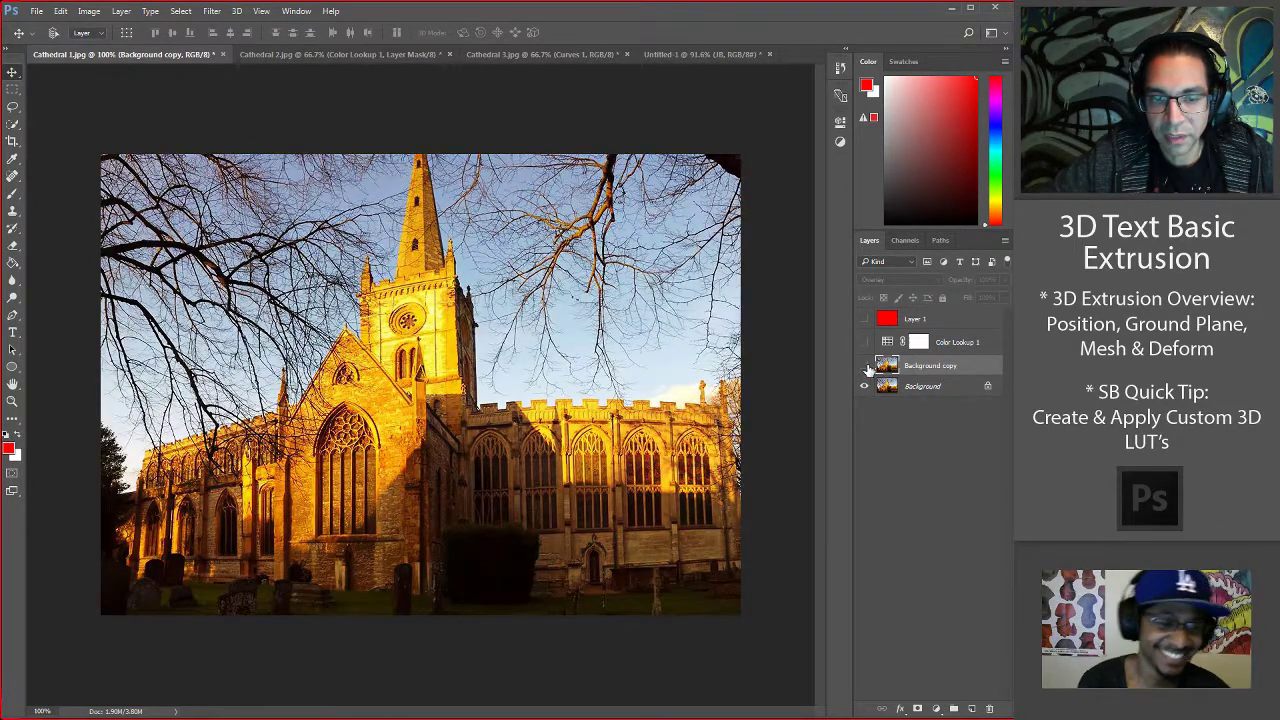
click(865, 366)
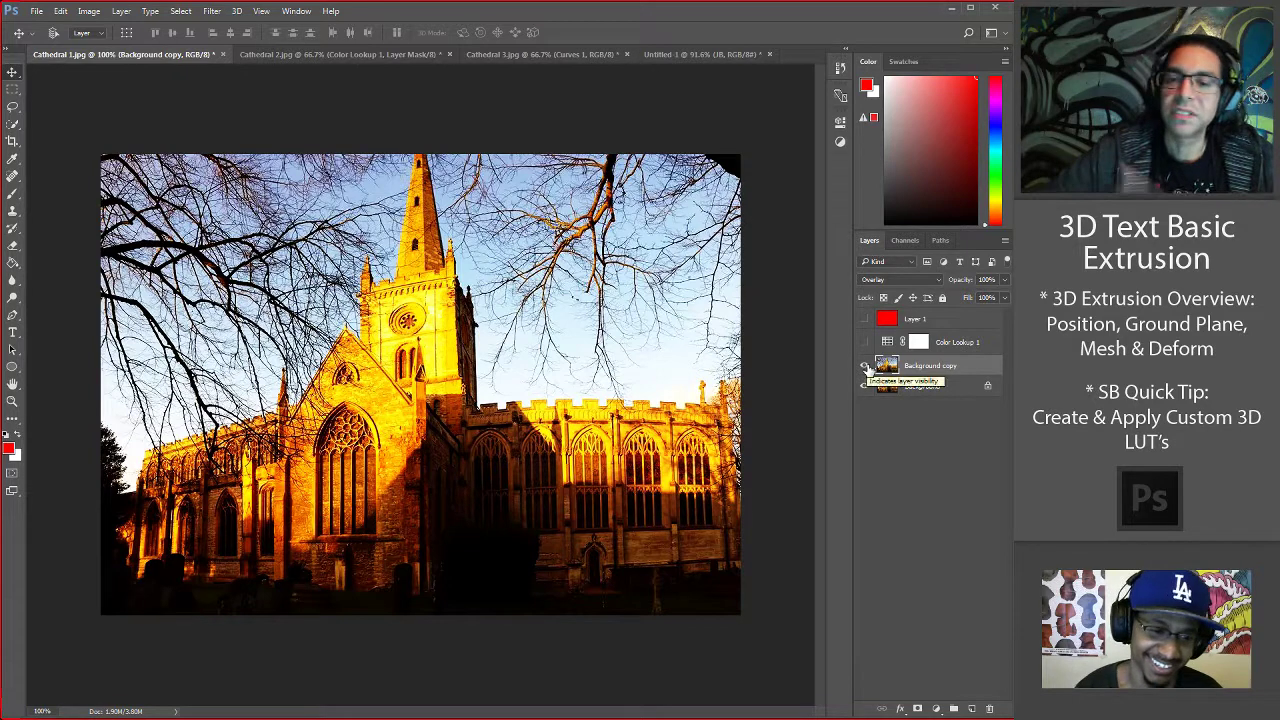
click(919, 281)
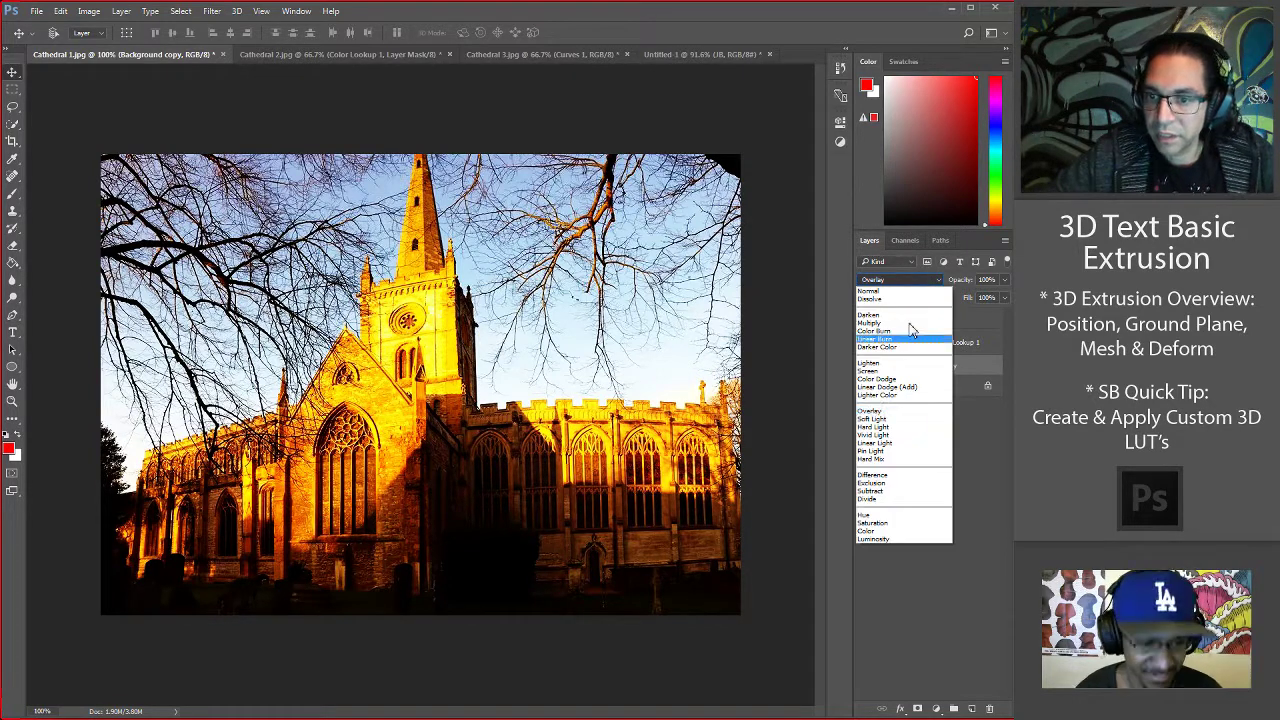
click(893, 420)
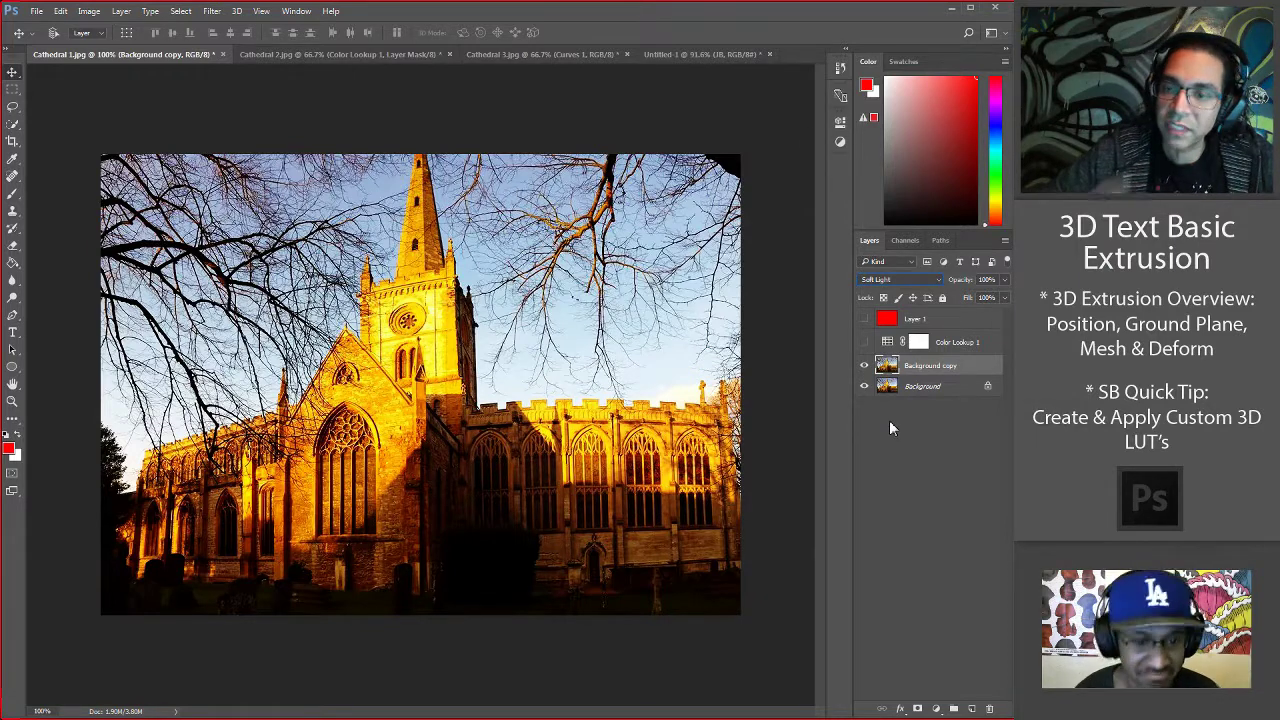
click(908, 283)
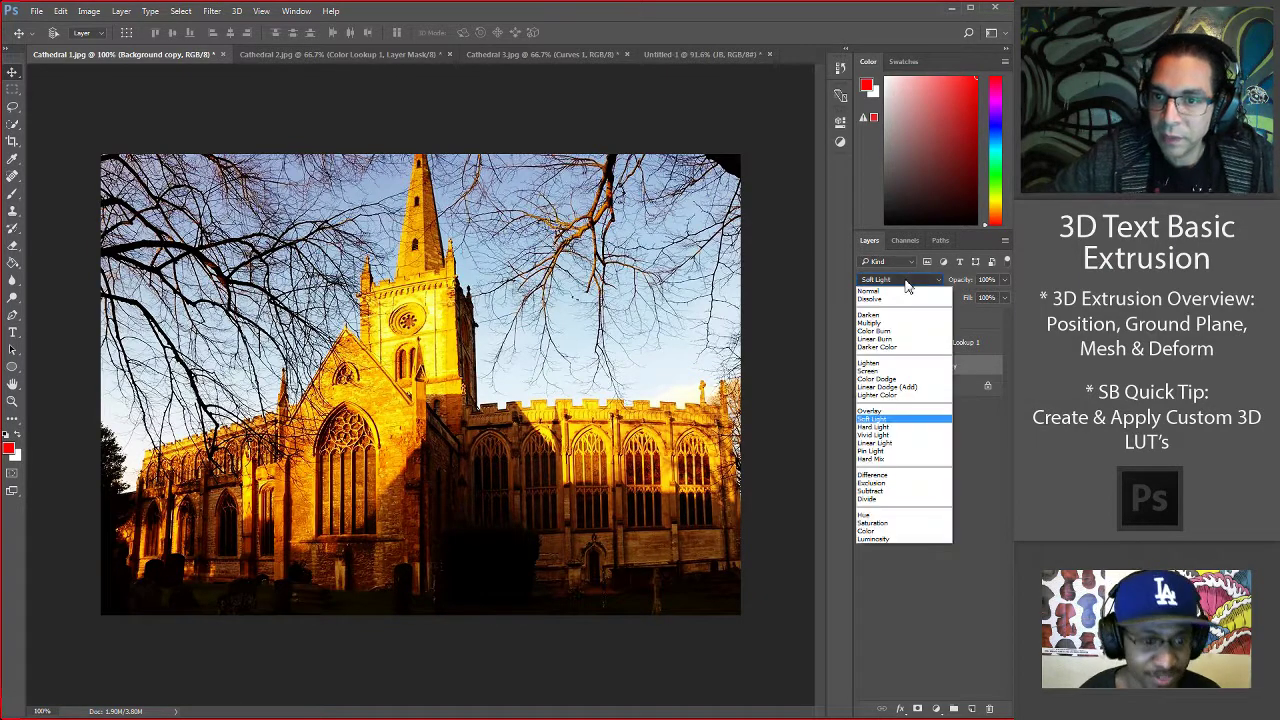
click(894, 427)
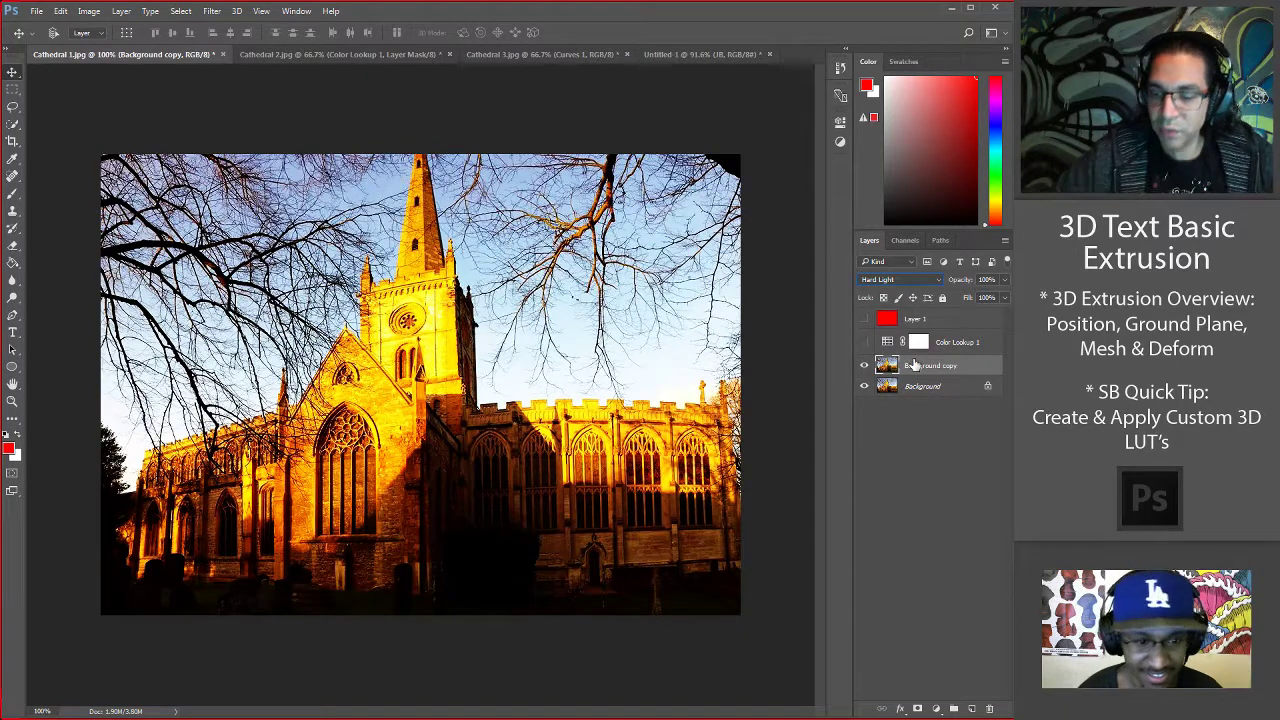
Step the Background copy layer's blend mode forward through Vivid Light, Linear Light and Pin Light to Hard Mix.
key(shift+plus)
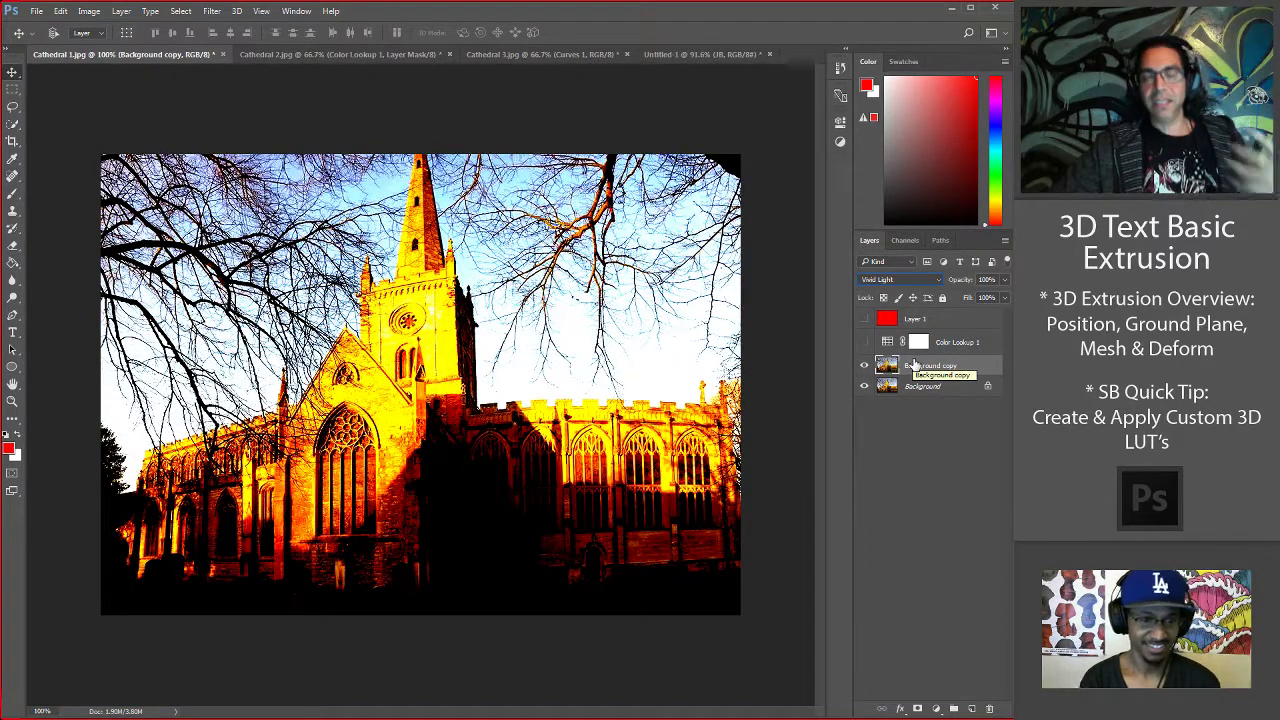
key(shift+plus)
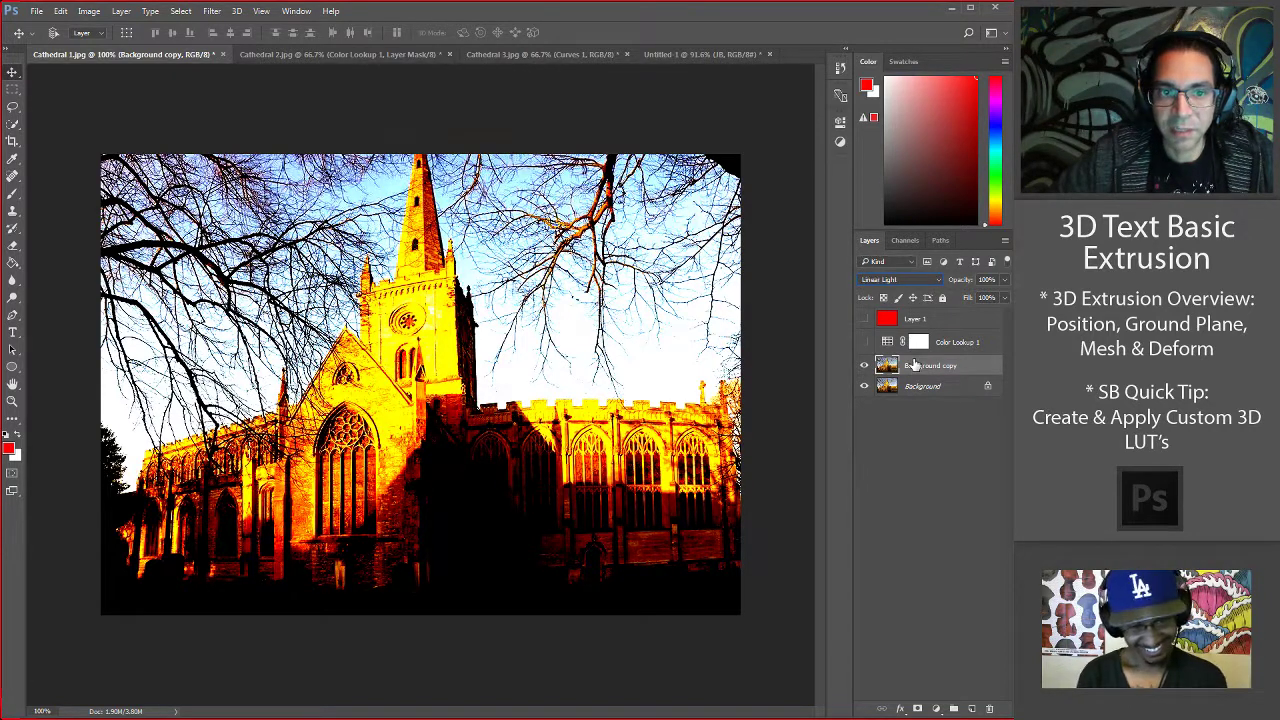
key(shift+plus)
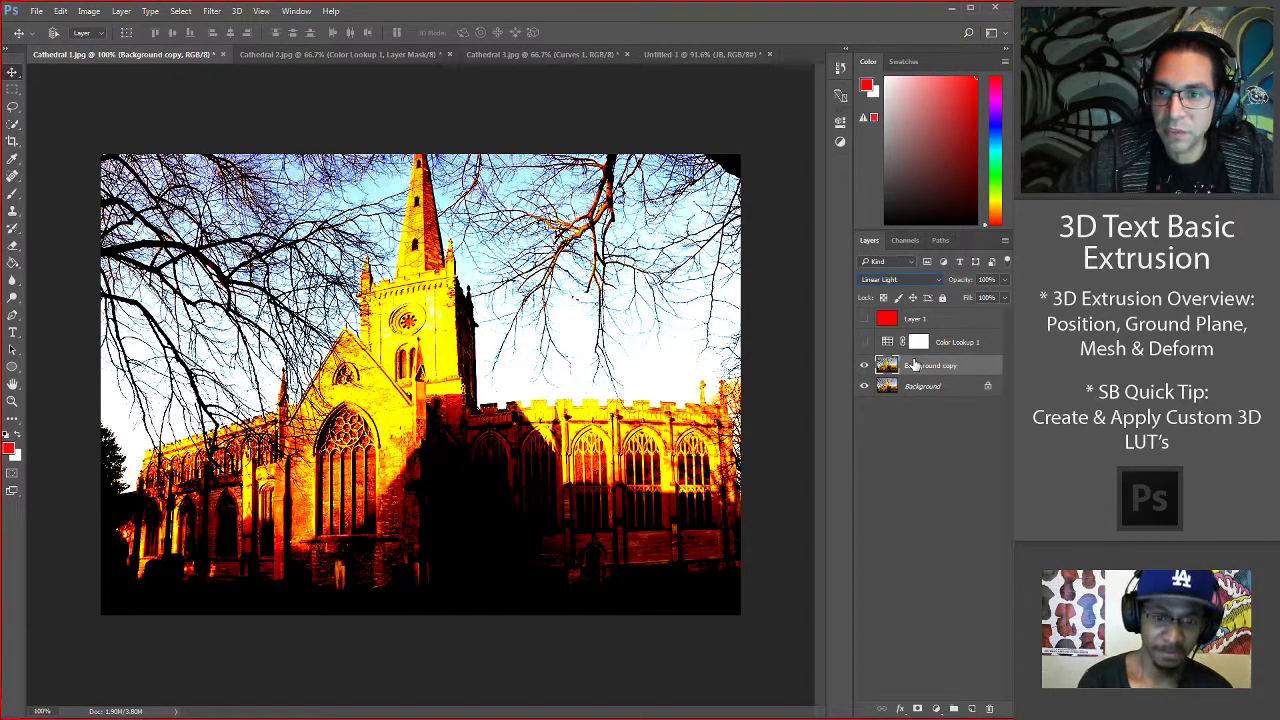
key(shift+plus)
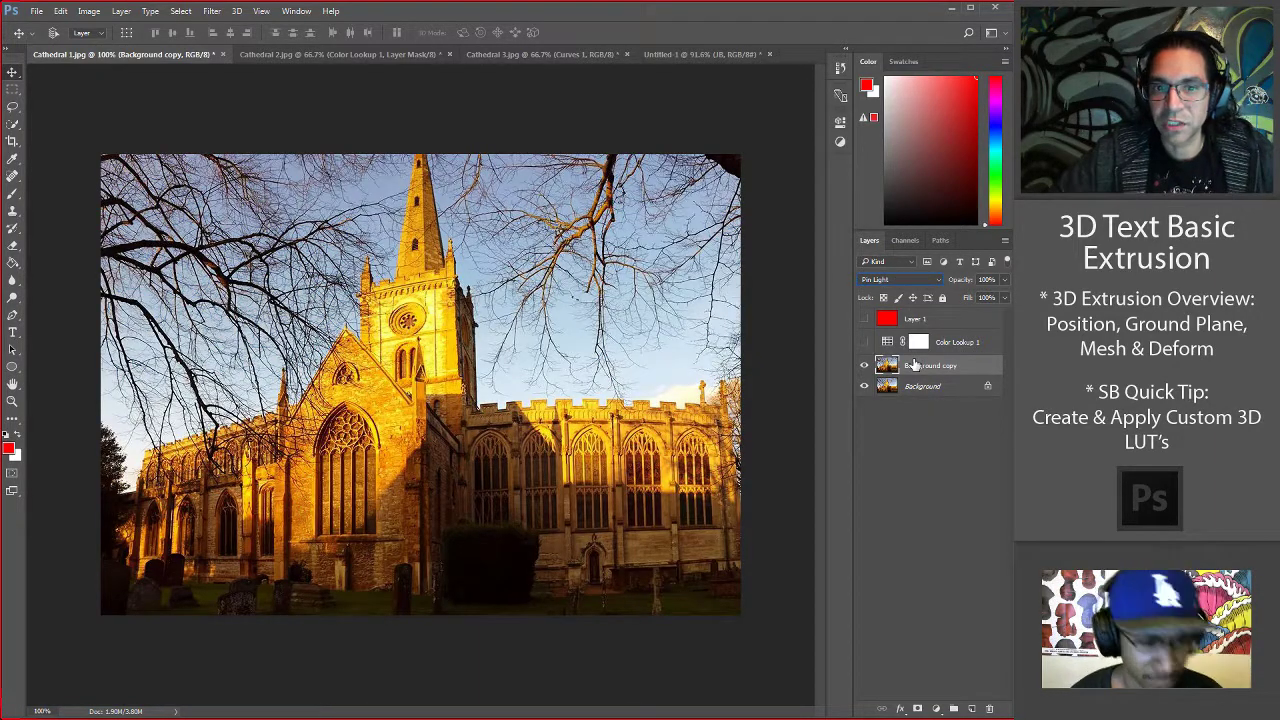
key(shift+plus)
key(shift+minus)
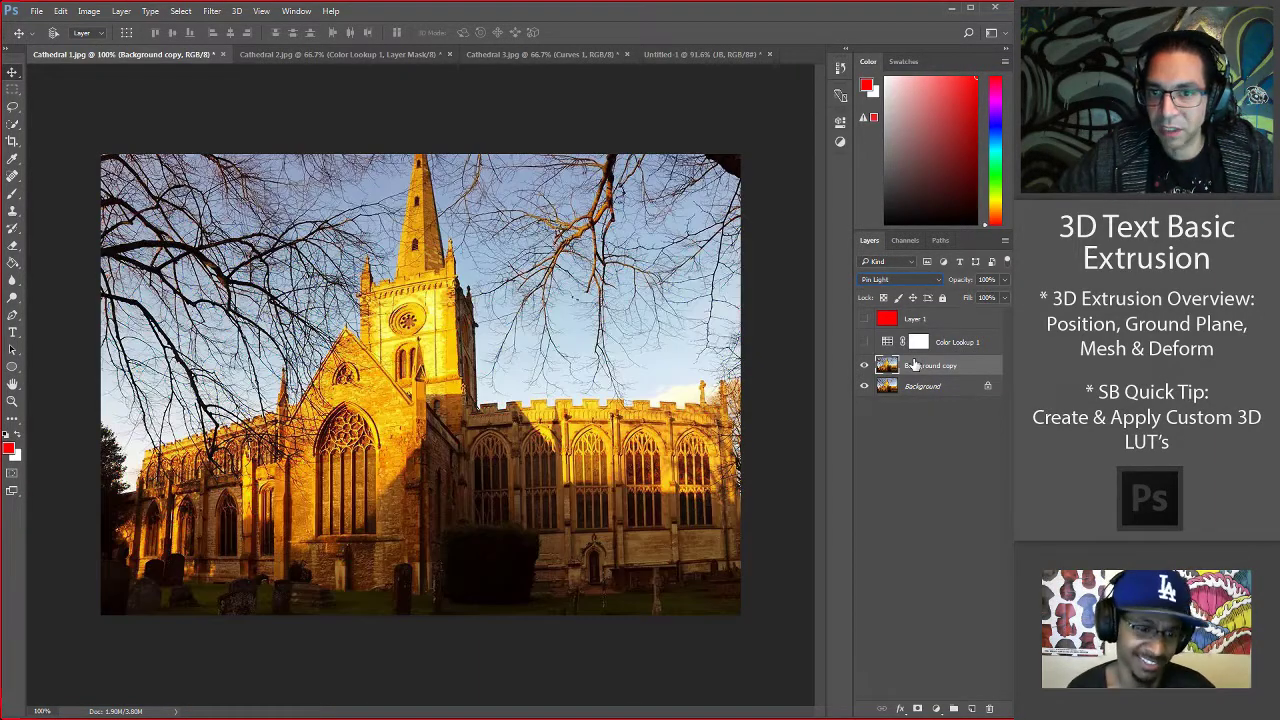
key(shift+plus)
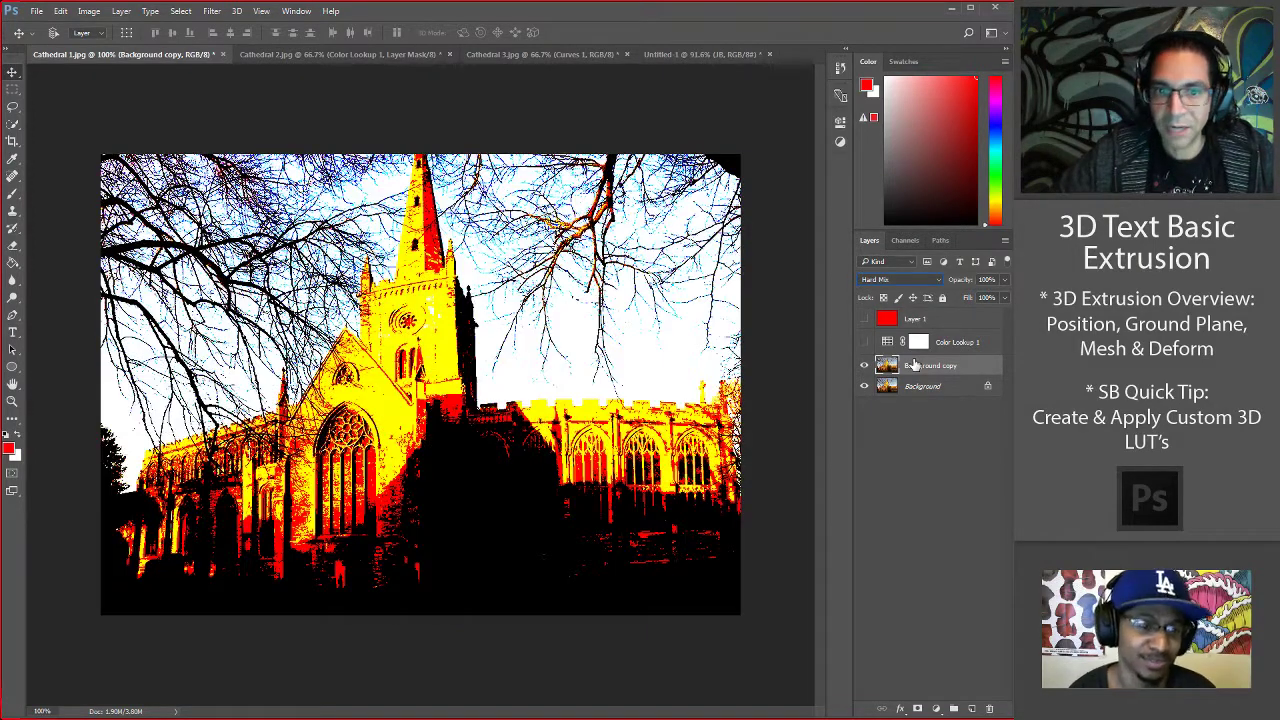
key(shift+plus)
key(shift+minus)
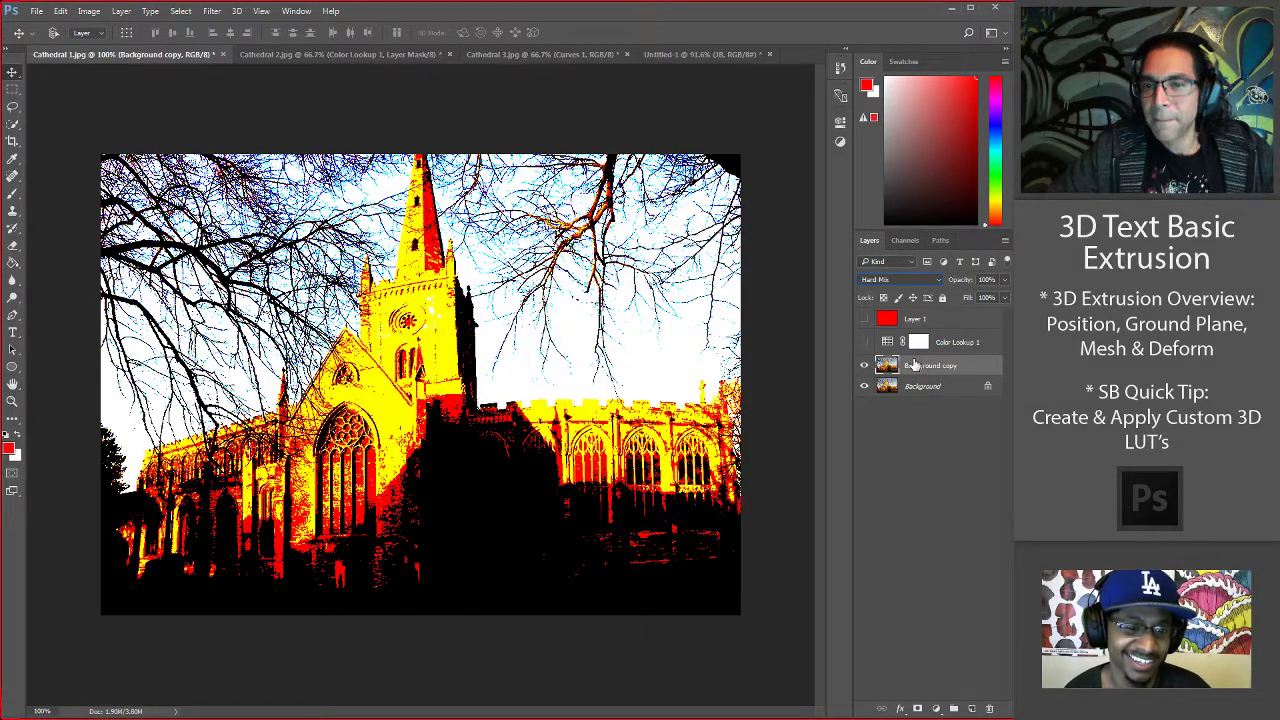
Return the Background copy layer to Overlay and compare the photo with the layer hidden and shown.
click(937, 290)
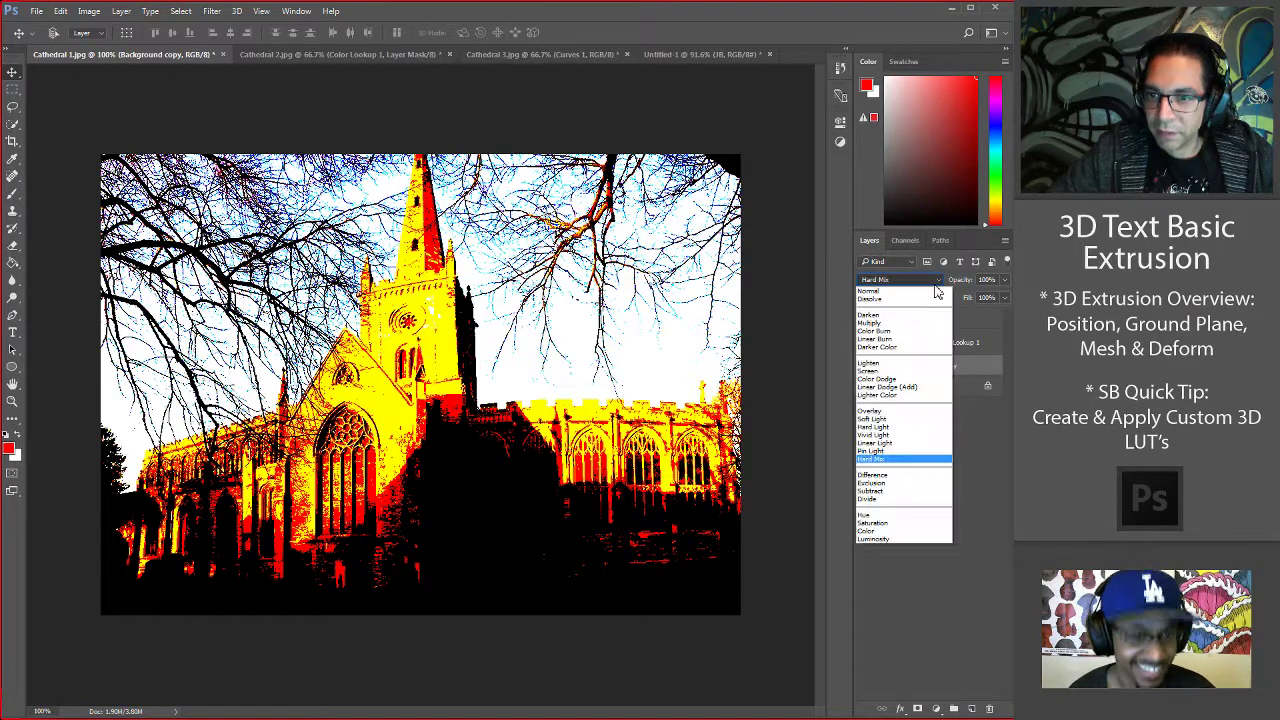
click(898, 411)
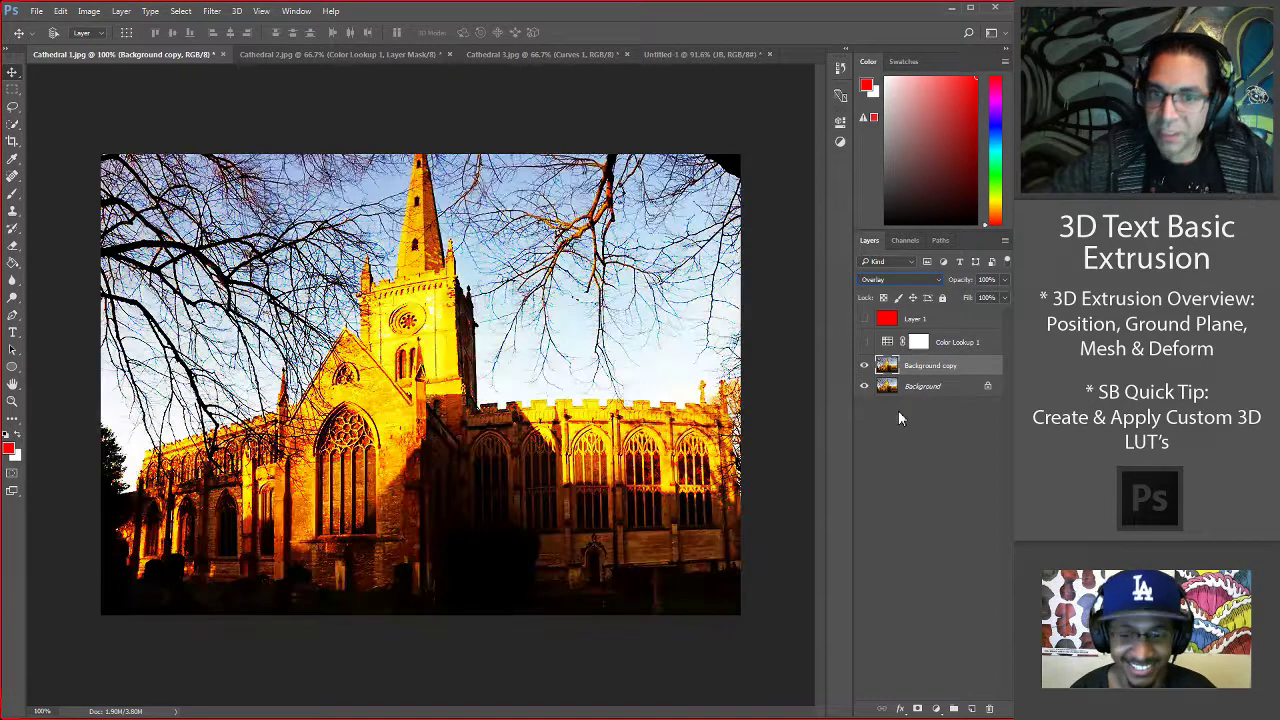
click(864, 367)
click(864, 369)
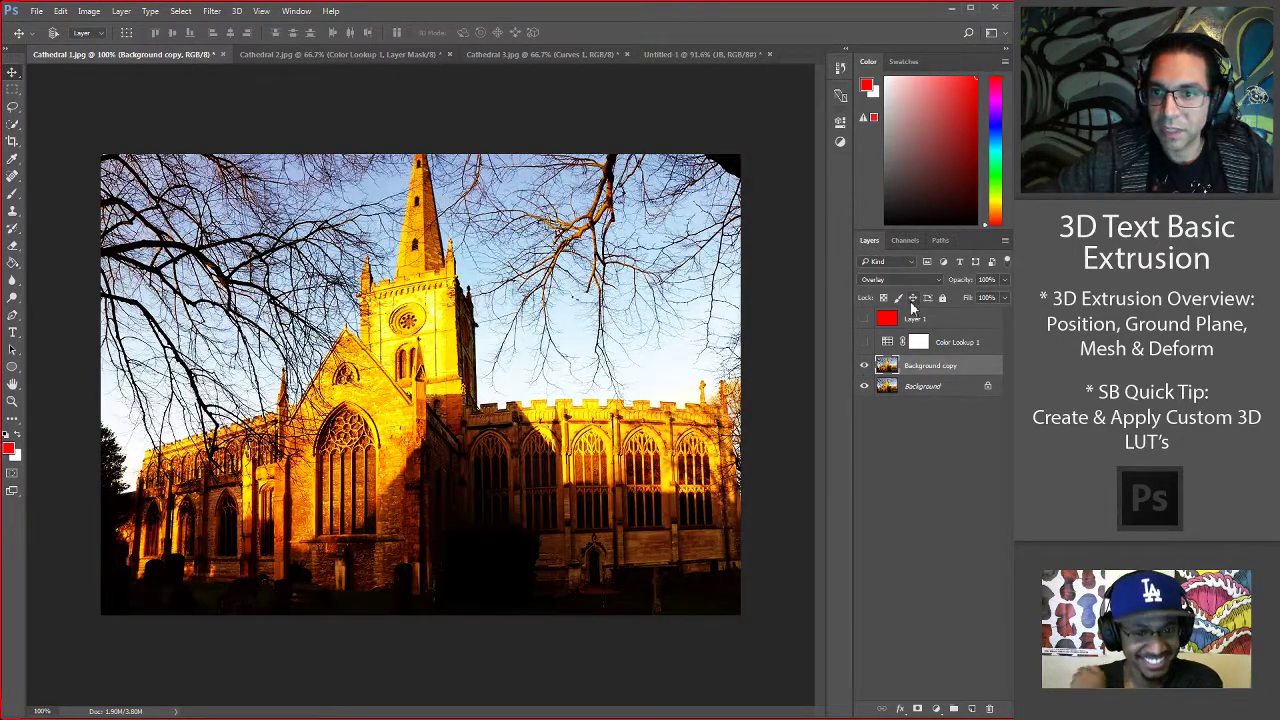
Set the Background copy layer to Soft Light at 75% opacity and compare the result by toggling its visibility.
click(898, 279)
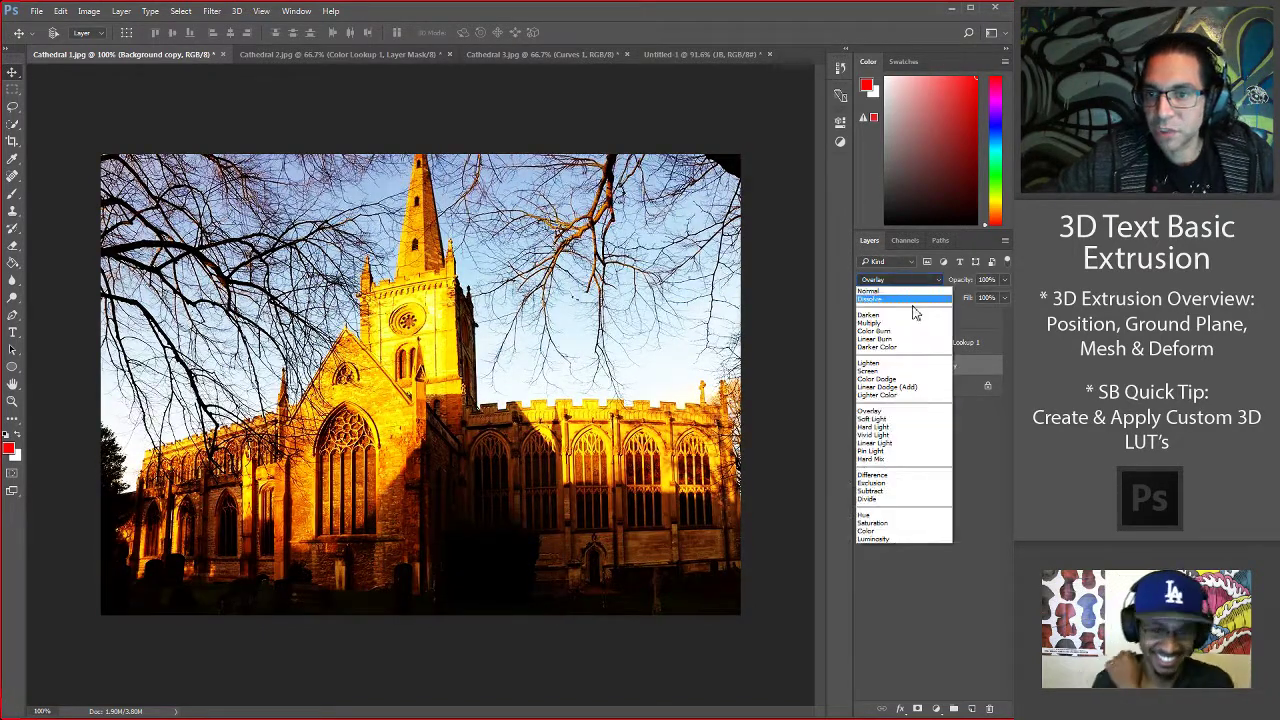
click(880, 419)
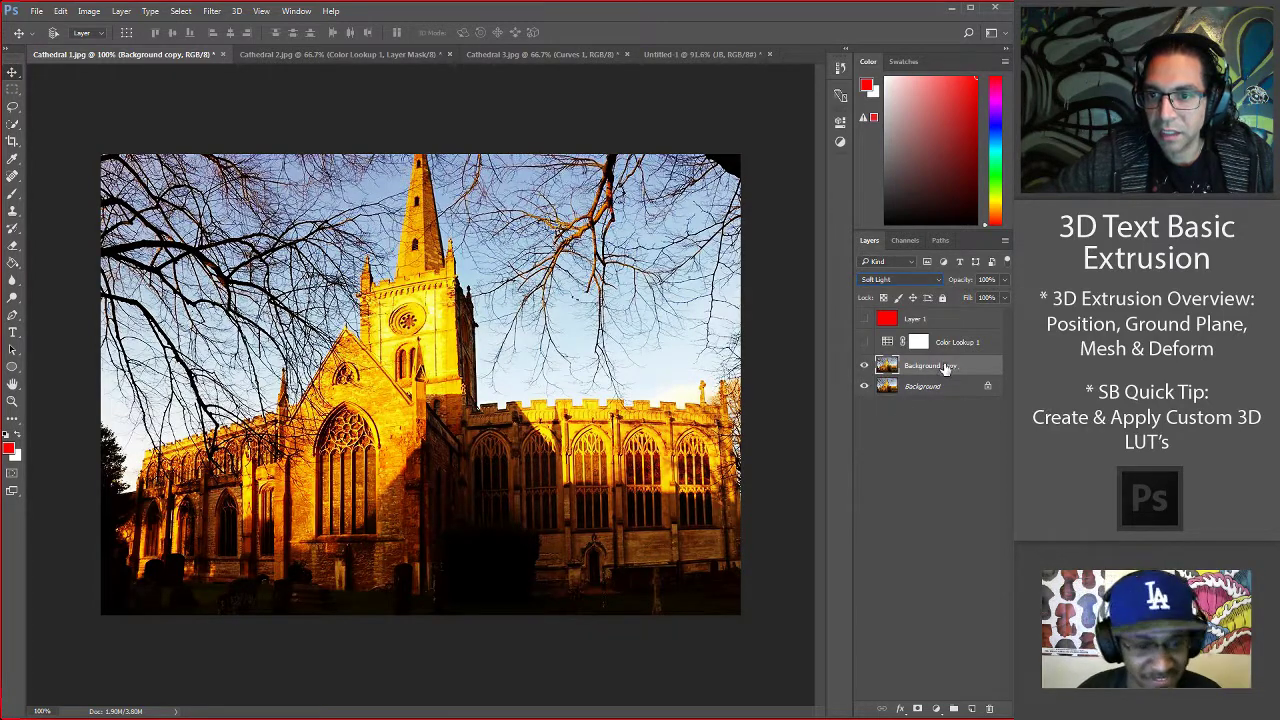
drag(966, 284, 961, 284)
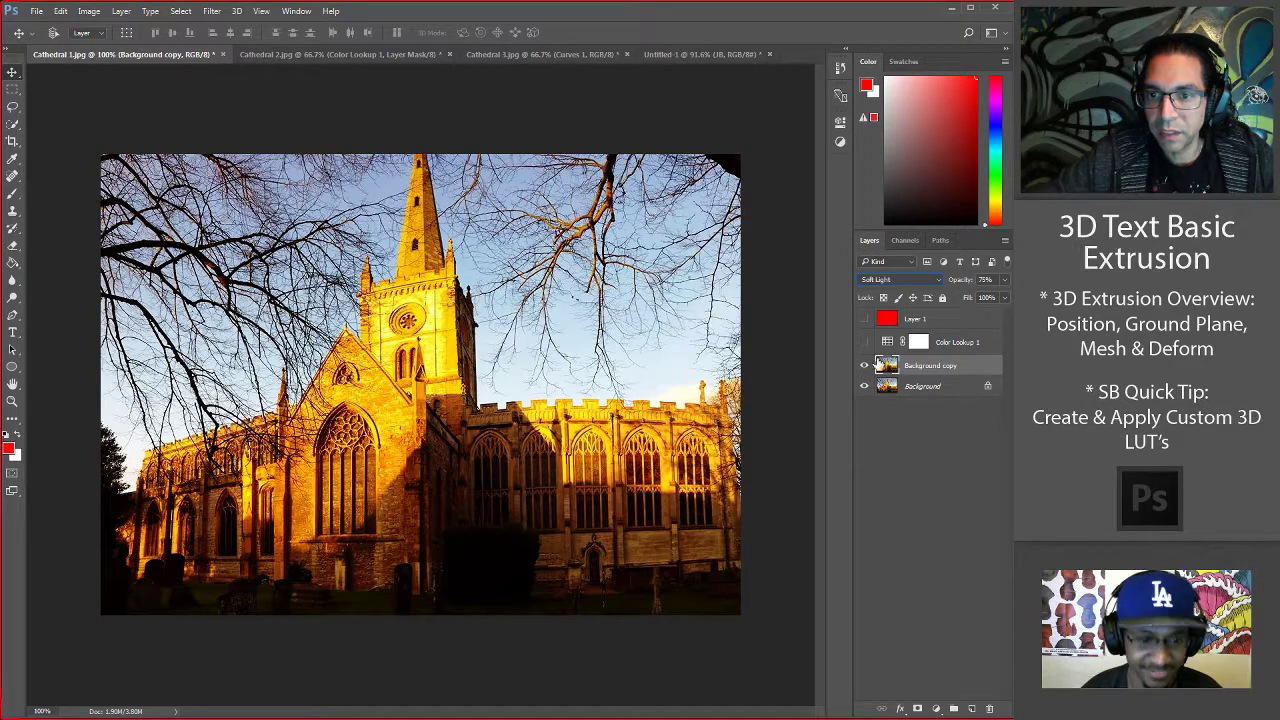
click(865, 370)
click(865, 370)
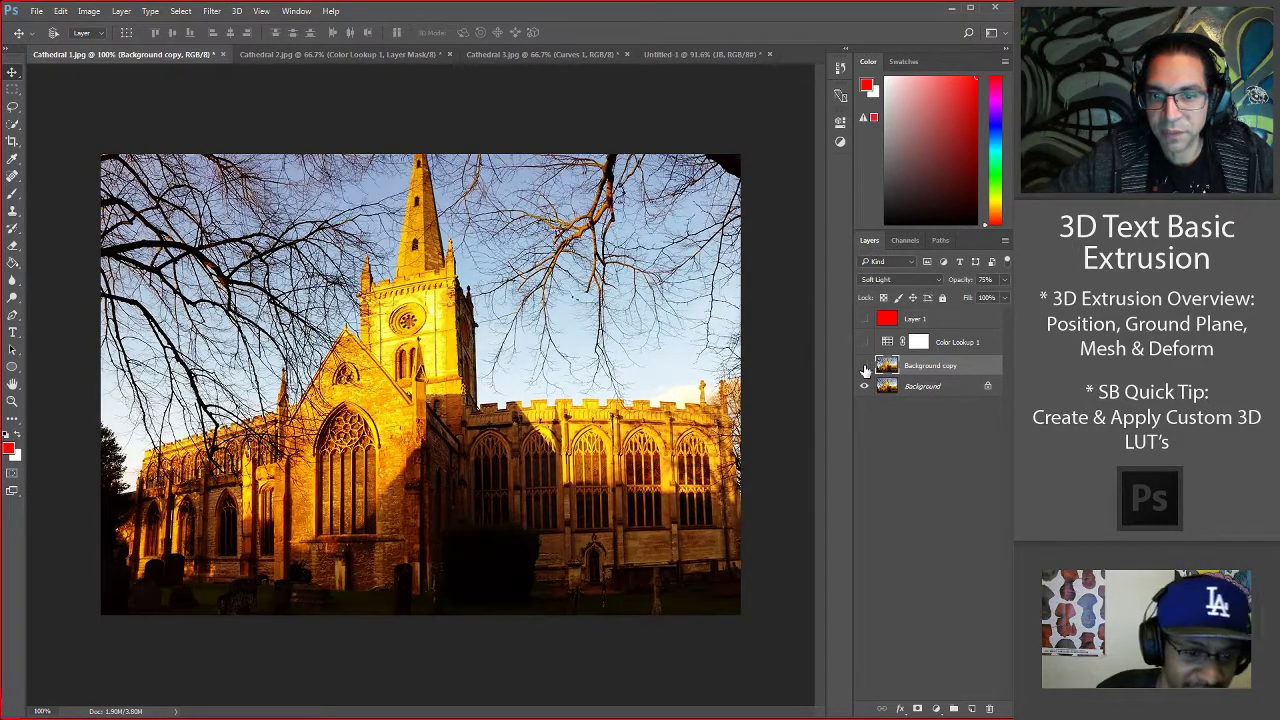
click(865, 370)
click(865, 370)
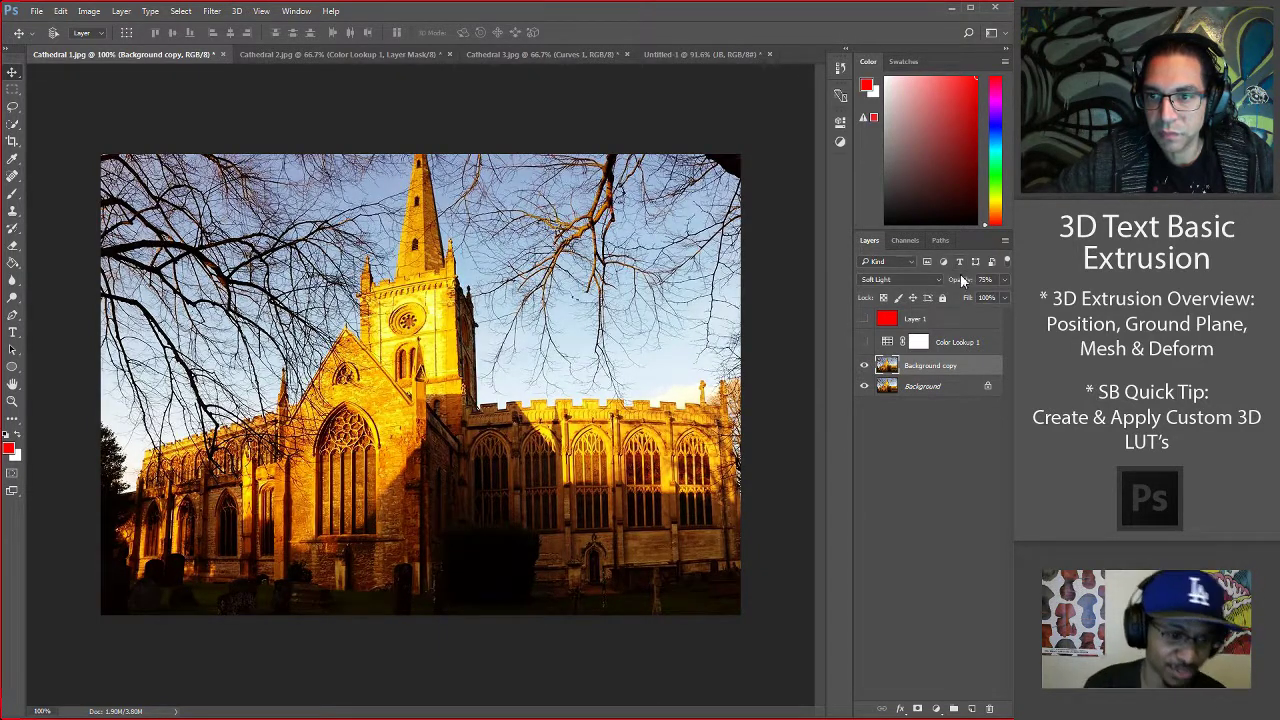
Set the Background copy layer's opacity back to 100%, keeping the Soft Light blend mode.
mouse_move(958, 279)
mouse_down()
mouse_move(941, 291)
mouse_move(975, 283)
mouse_move(951, 287)
mouse_up()
click(928, 280)
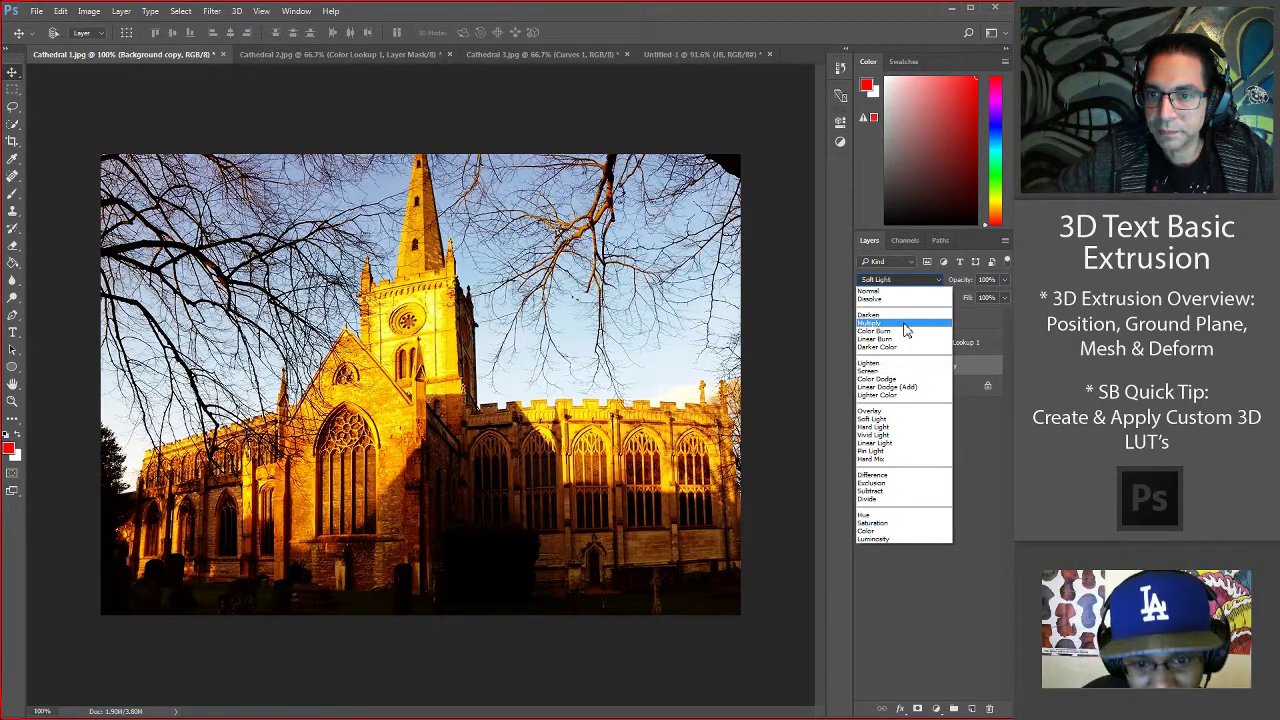
click(970, 479)
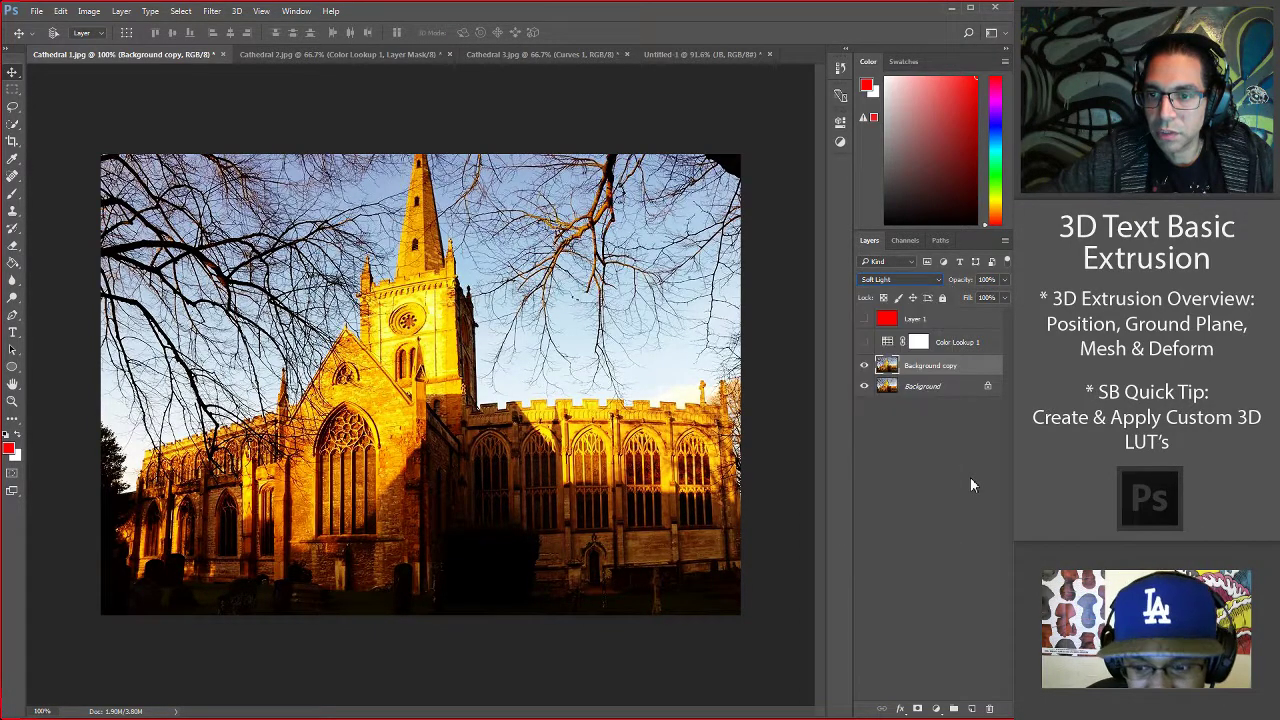
Hide the Background copy layer, show Layer 1 and set Layer 1's blend mode to Multiply.
click(864, 365)
click(864, 319)
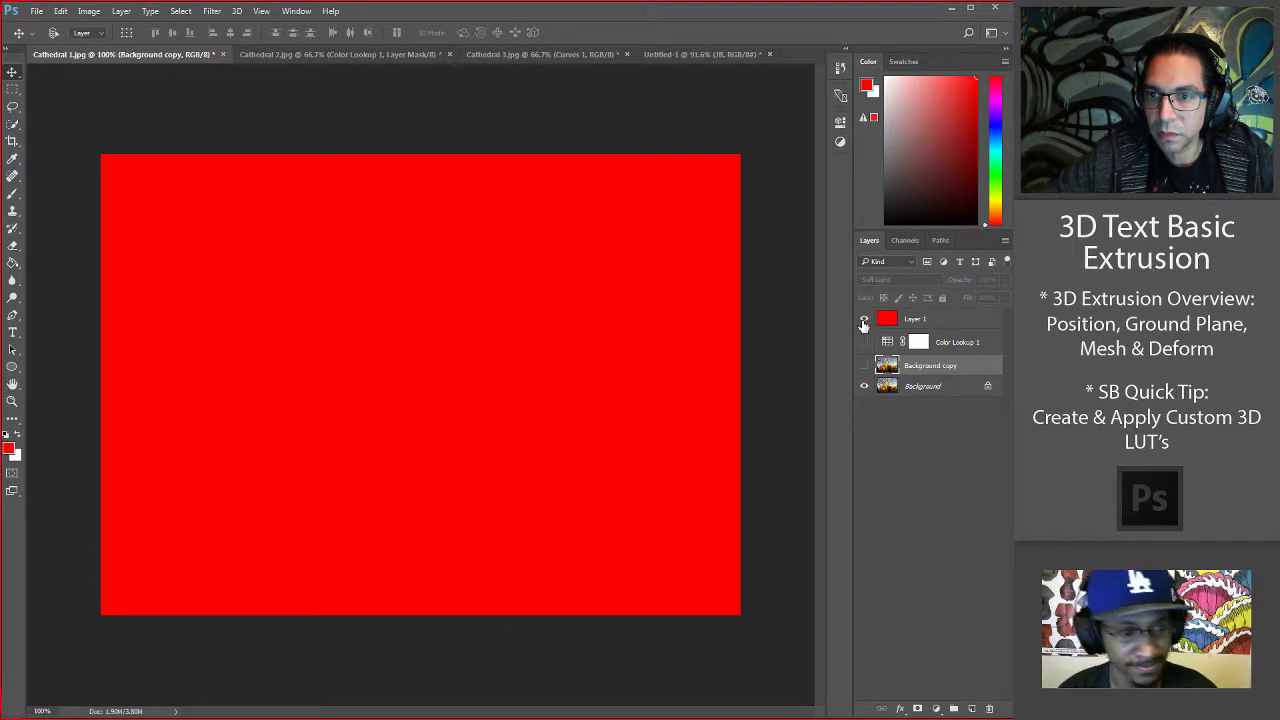
click(930, 340)
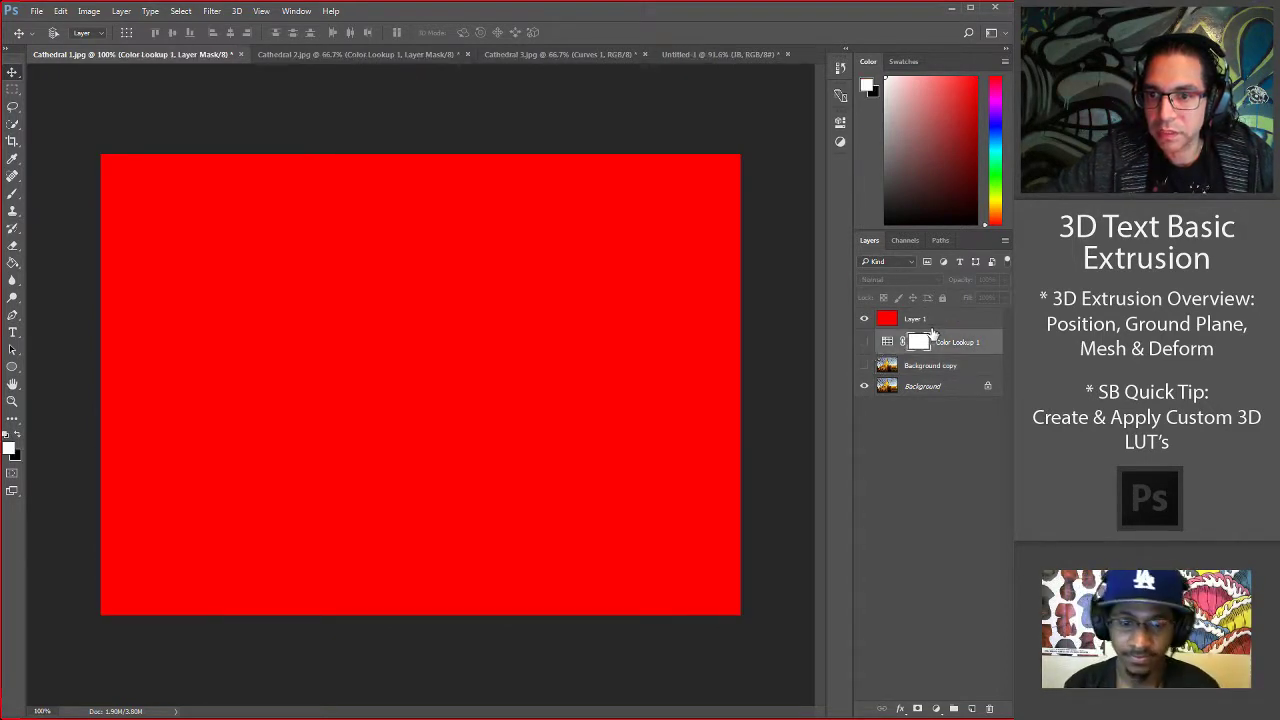
click(937, 320)
click(912, 279)
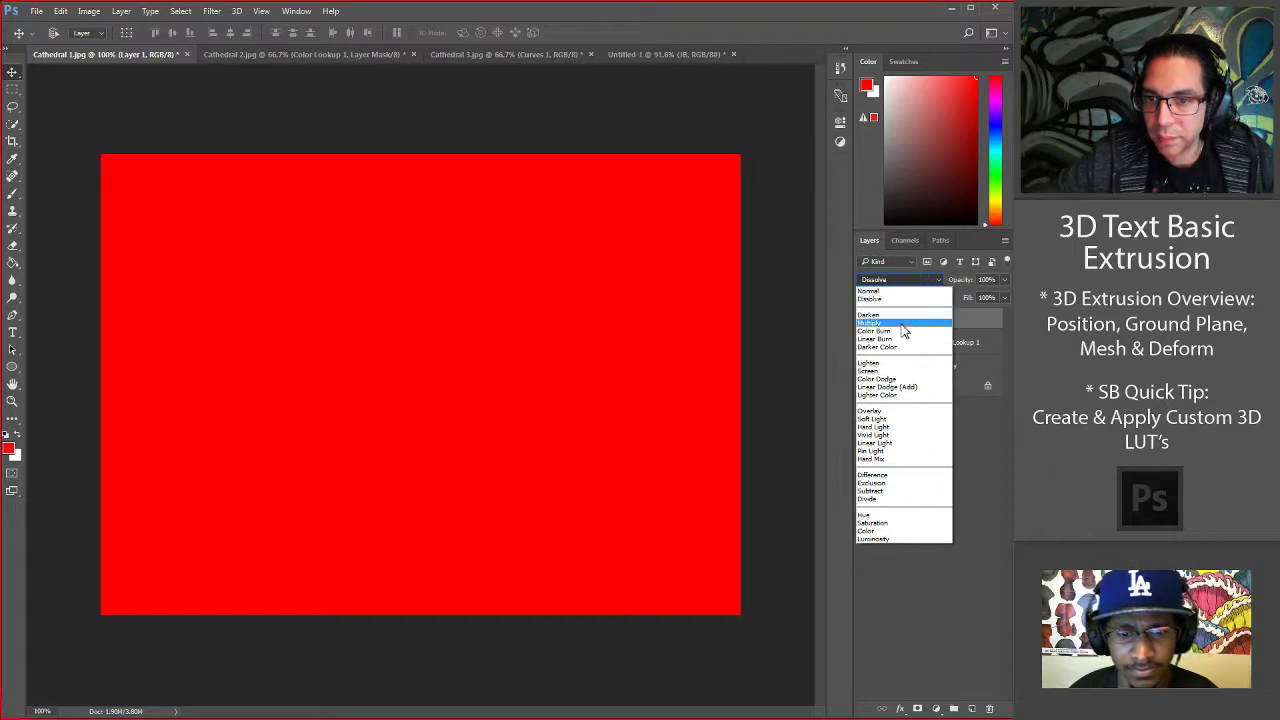
click(903, 325)
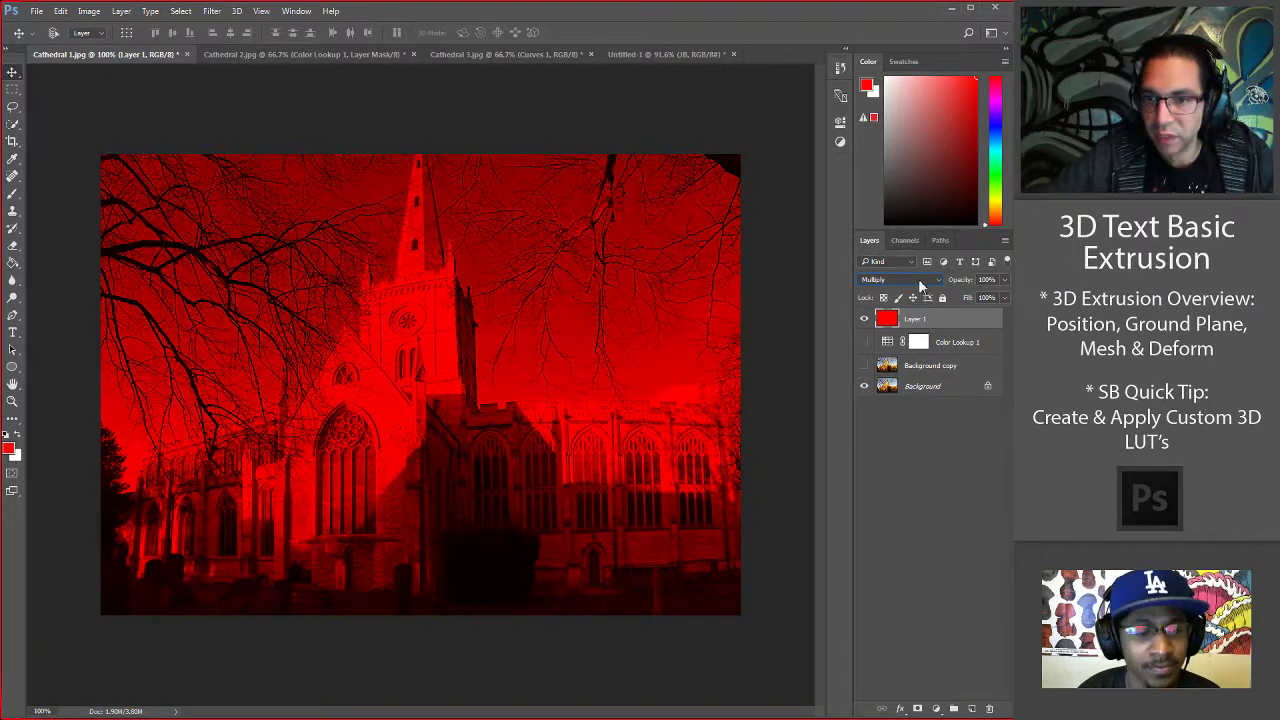
Change the blend mode of the red Layer 1 to Screen.
click(920, 280)
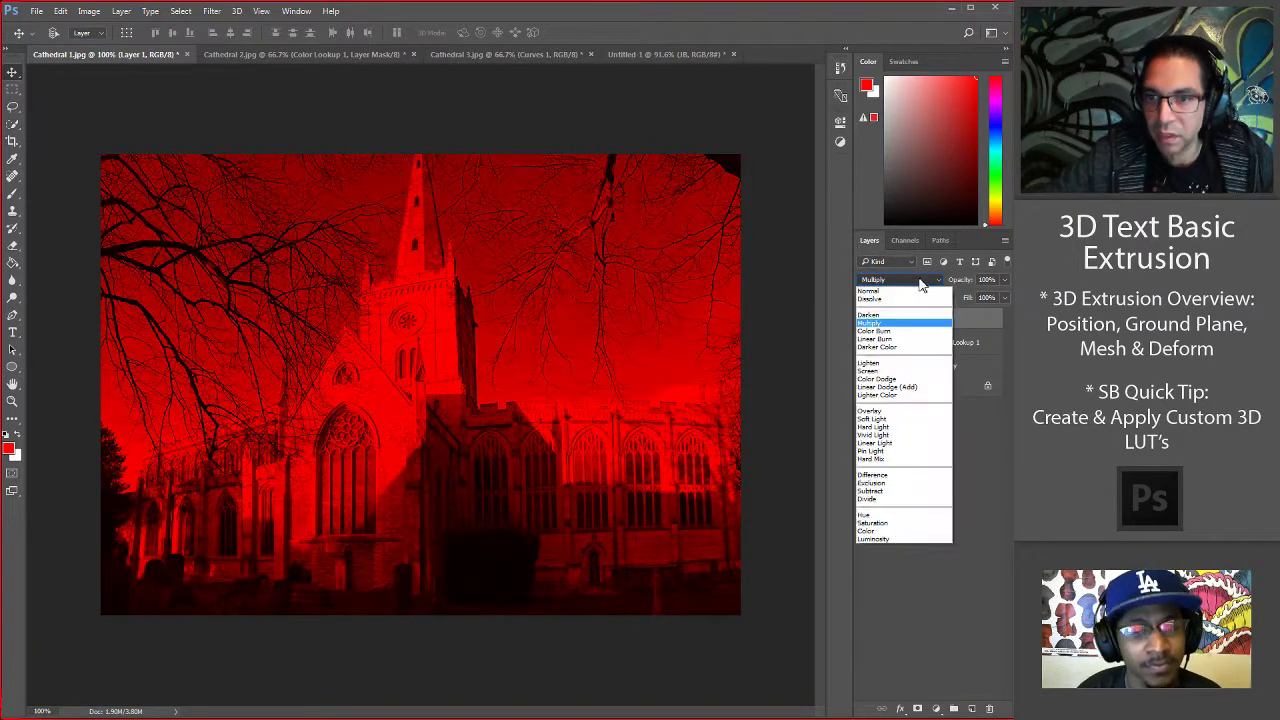
click(905, 371)
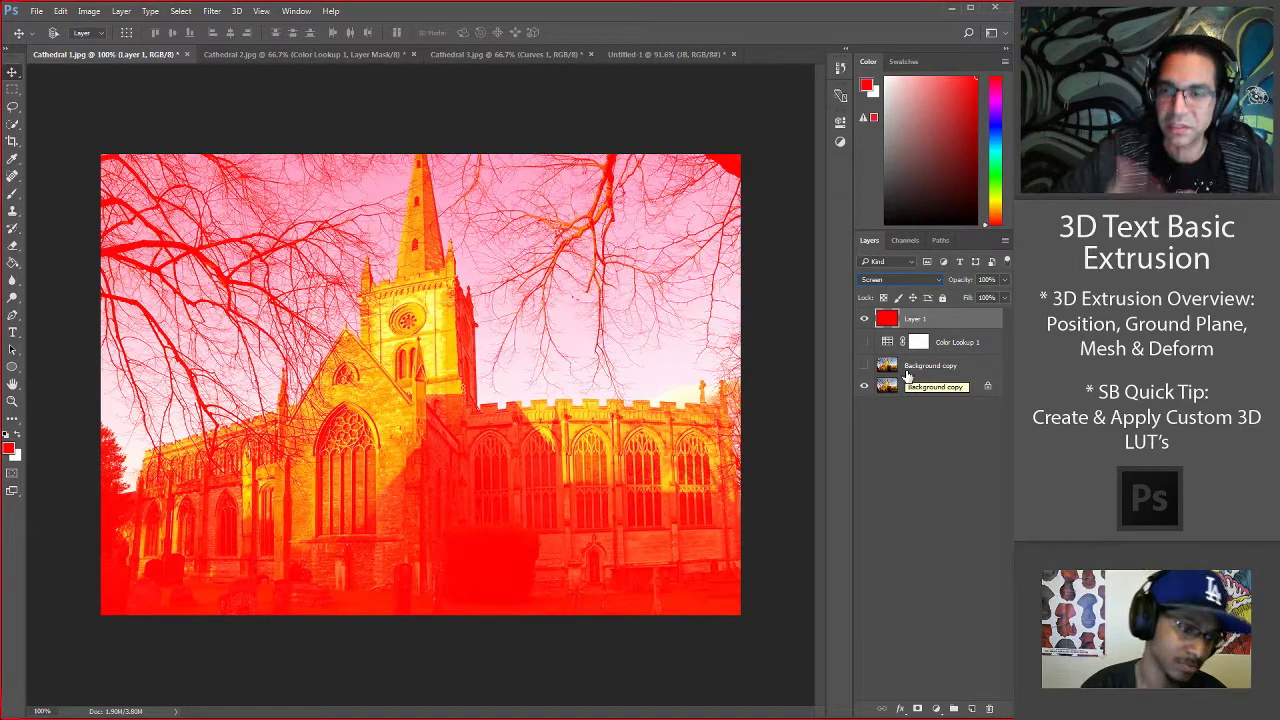
click(917, 280)
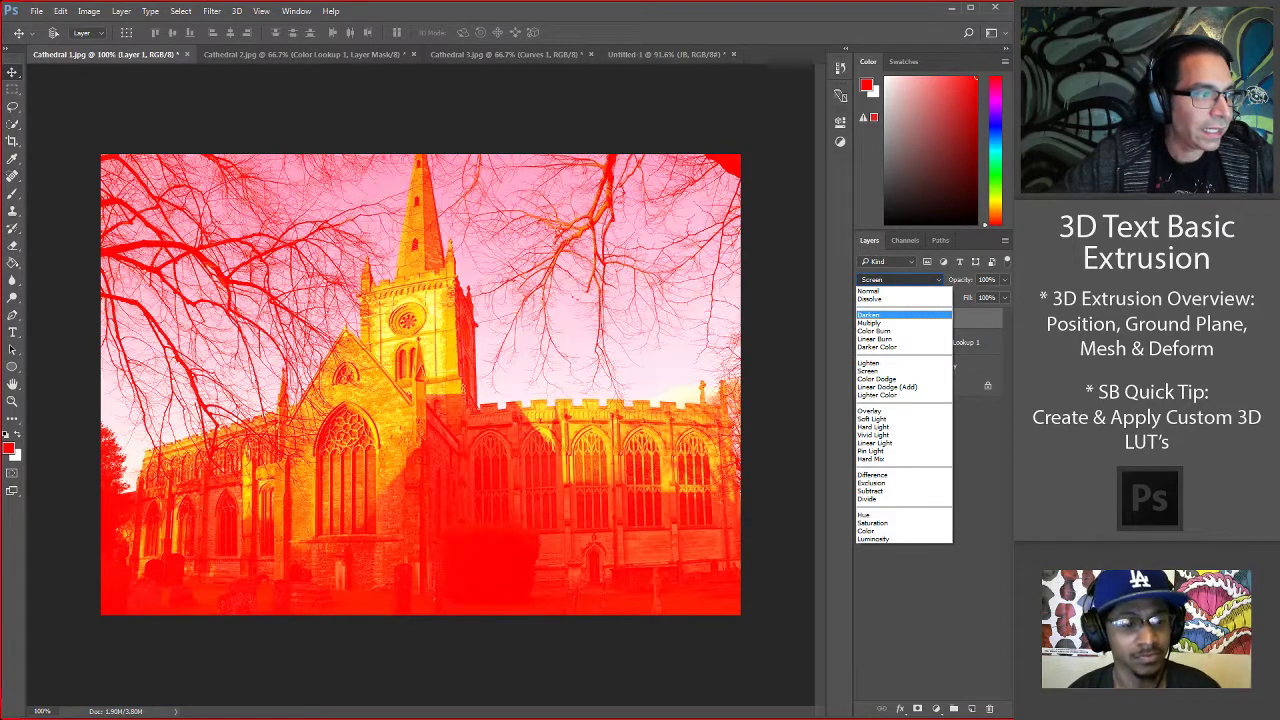
key(Escape)
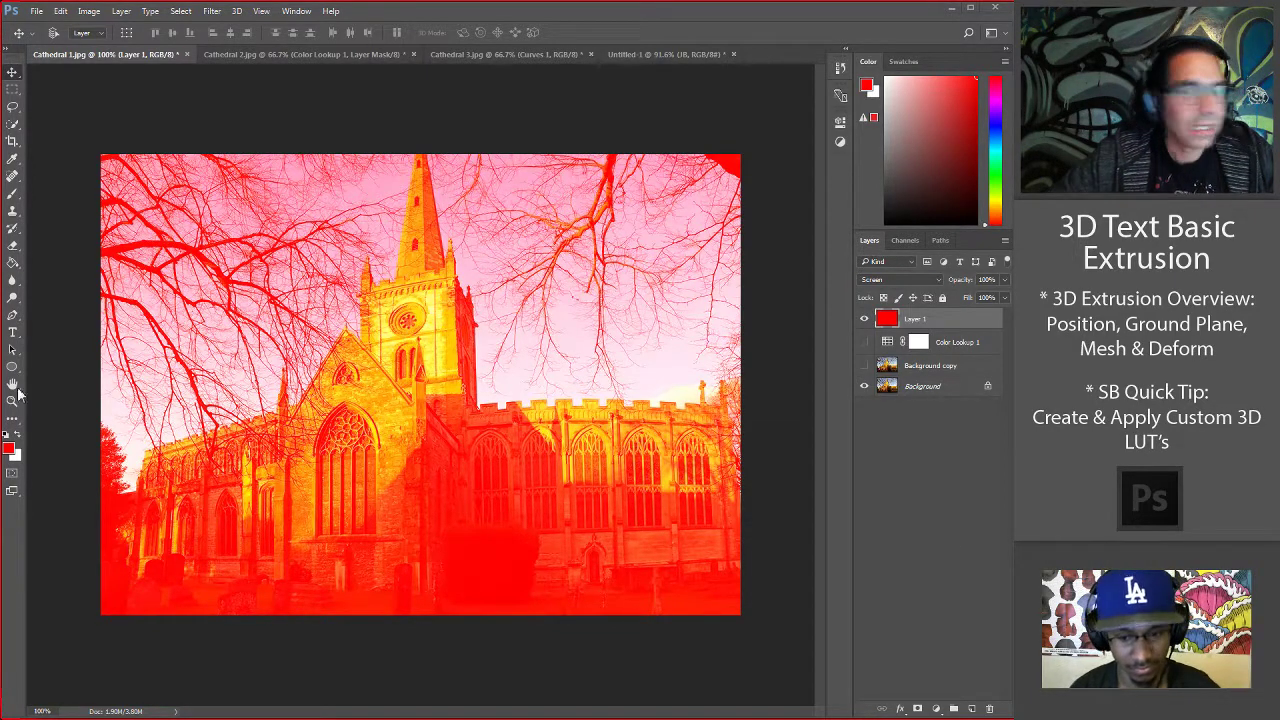
Review the blend mode groups for Layer 1 and set its blend mode to Normal.
click(897, 286)
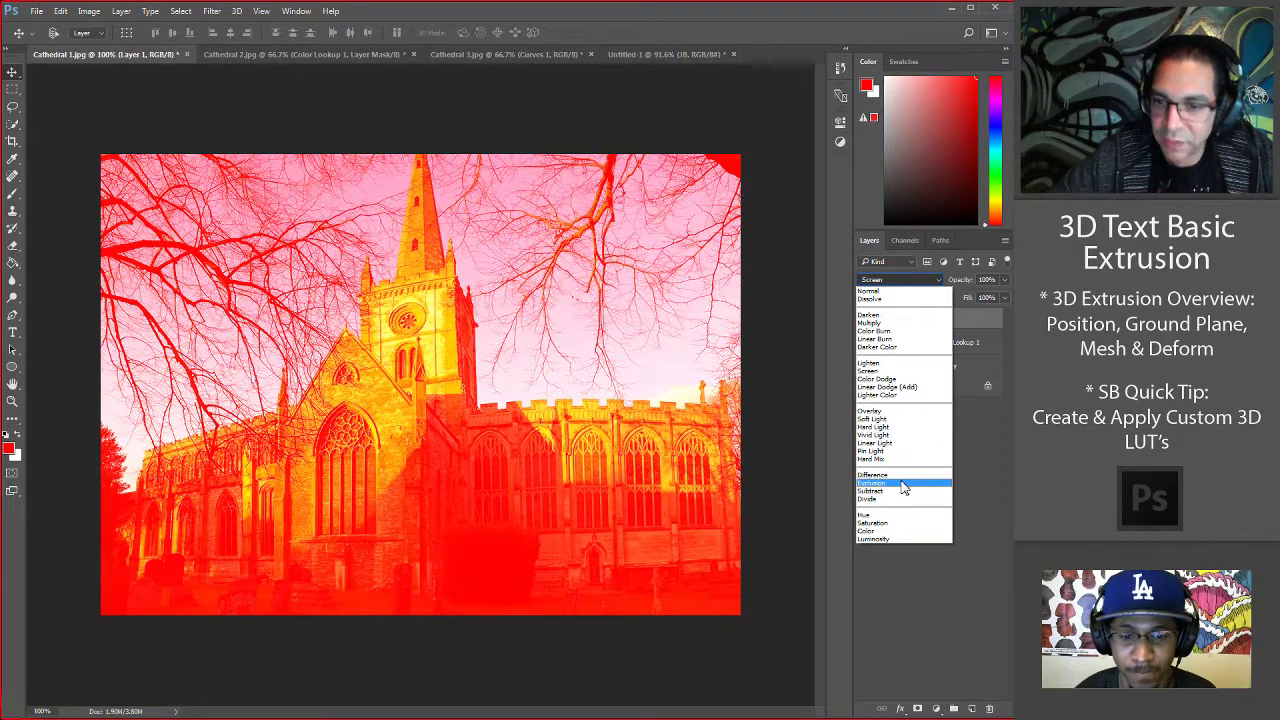
click(975, 509)
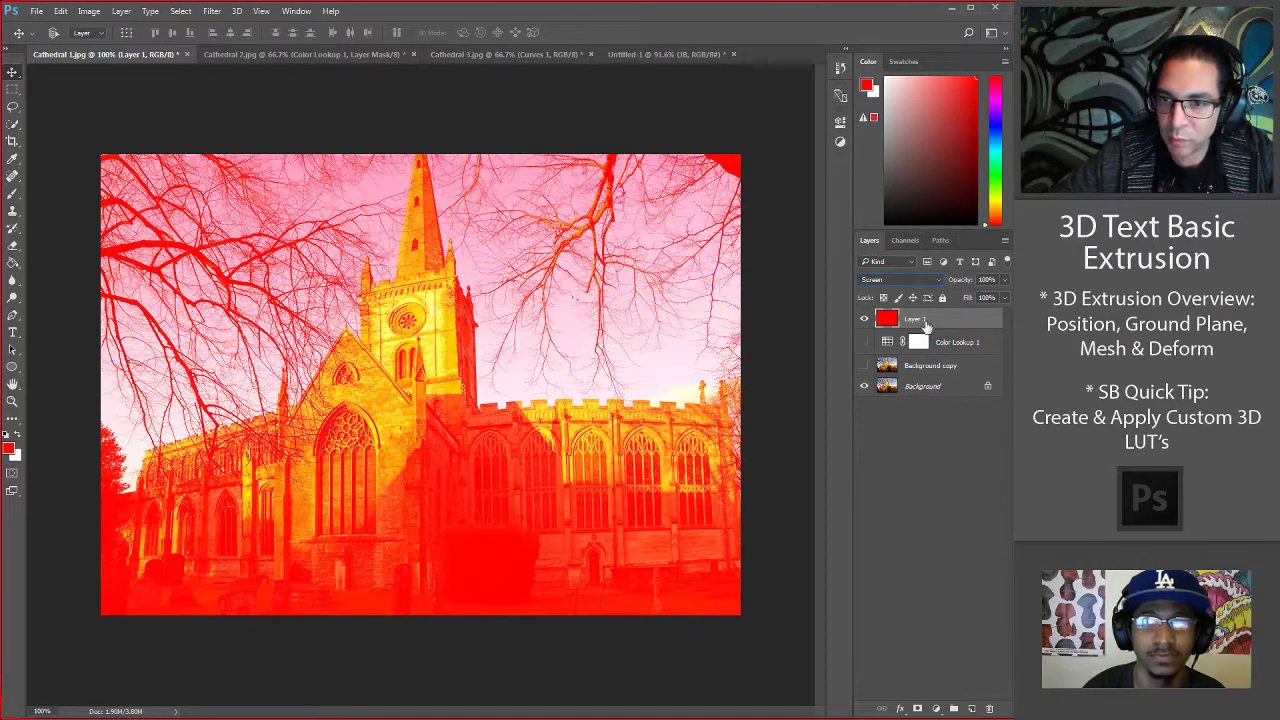
click(908, 281)
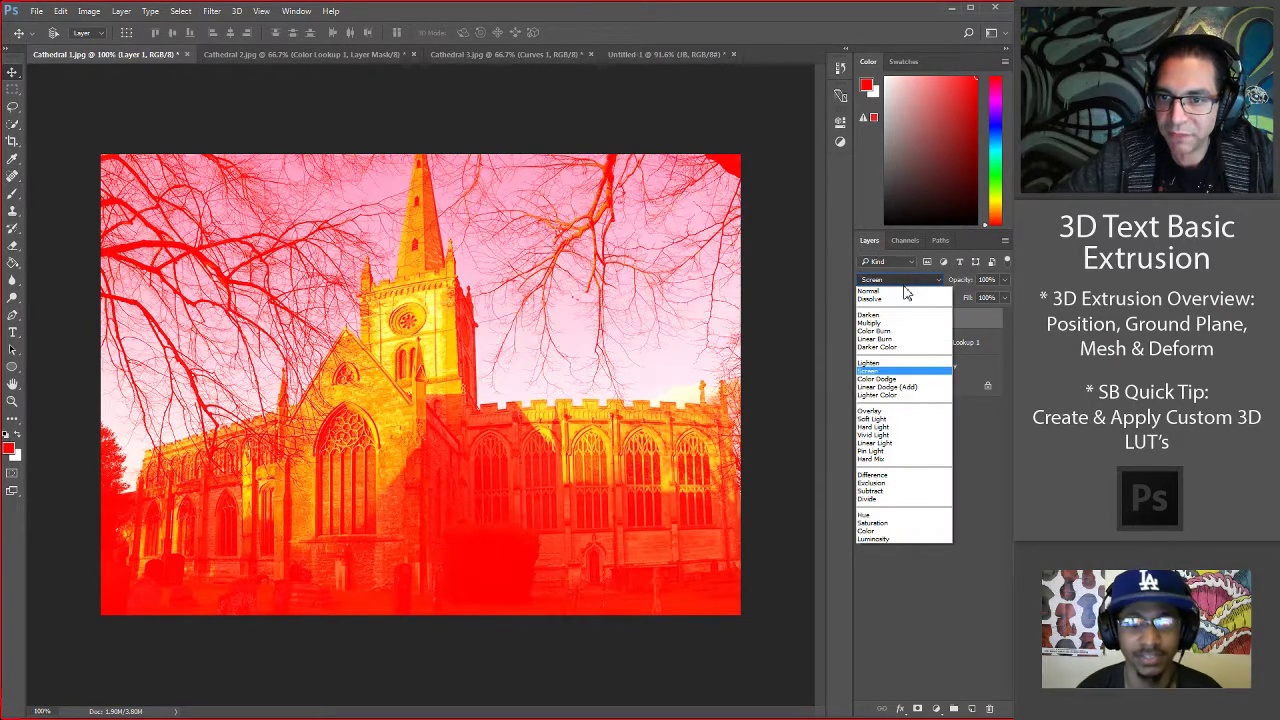
click(895, 297)
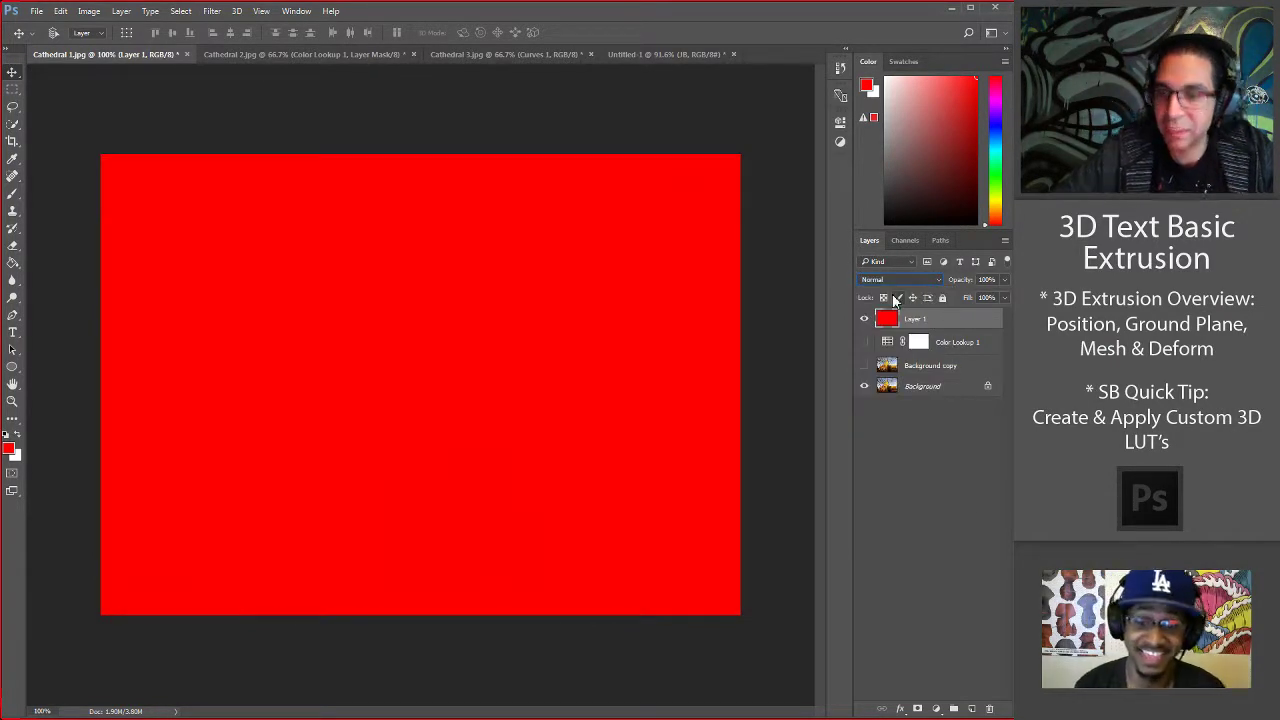
Hide the red Layer 1 and the Background layer, and show only the Background copy layer.
click(904, 451)
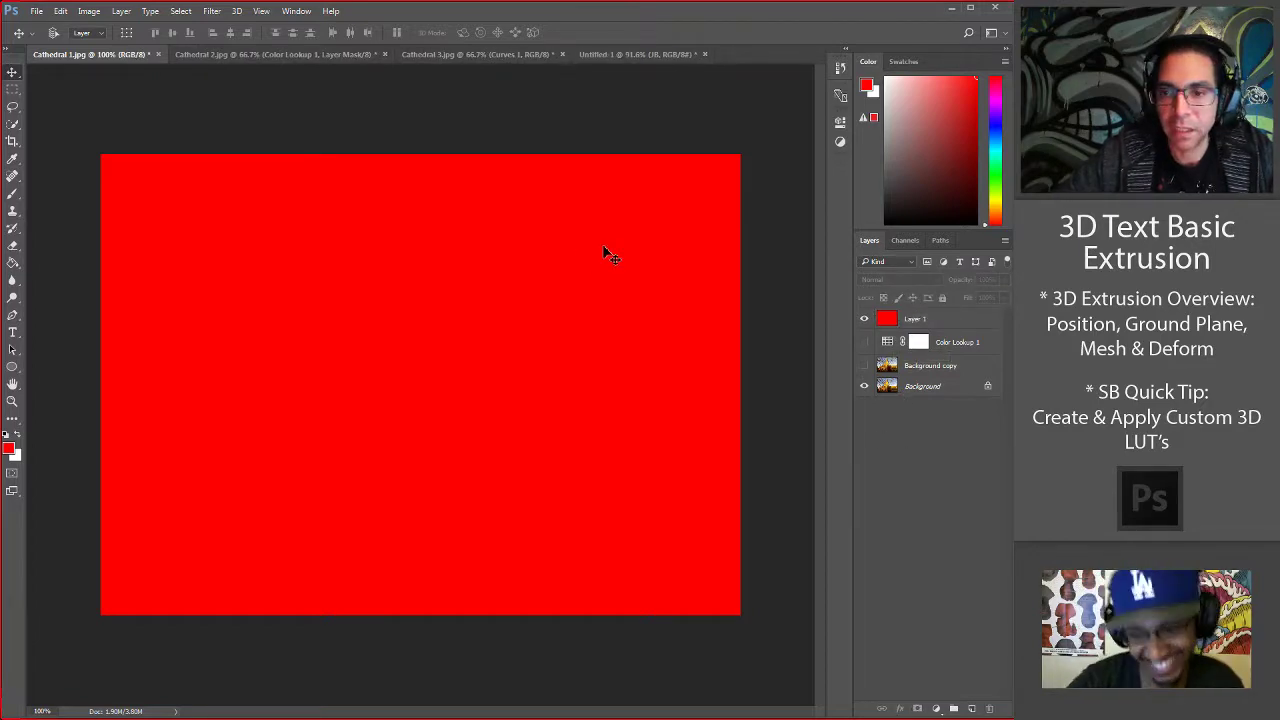
click(866, 319)
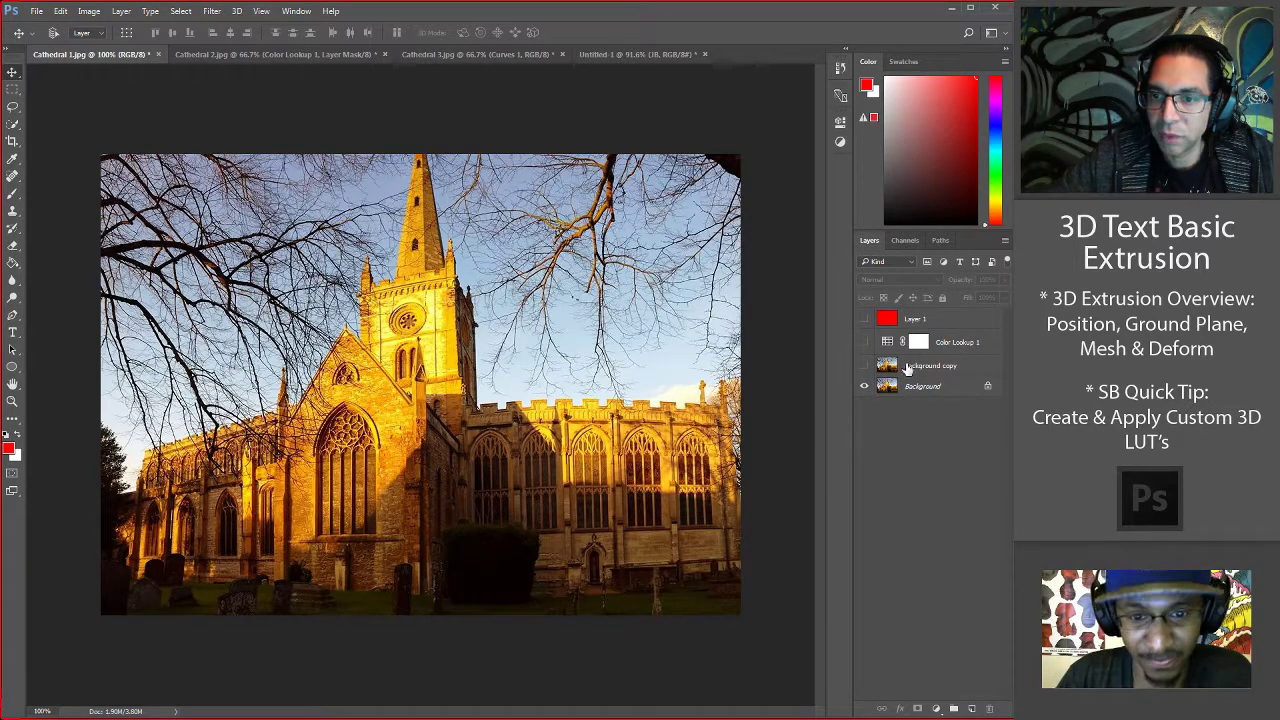
click(948, 388)
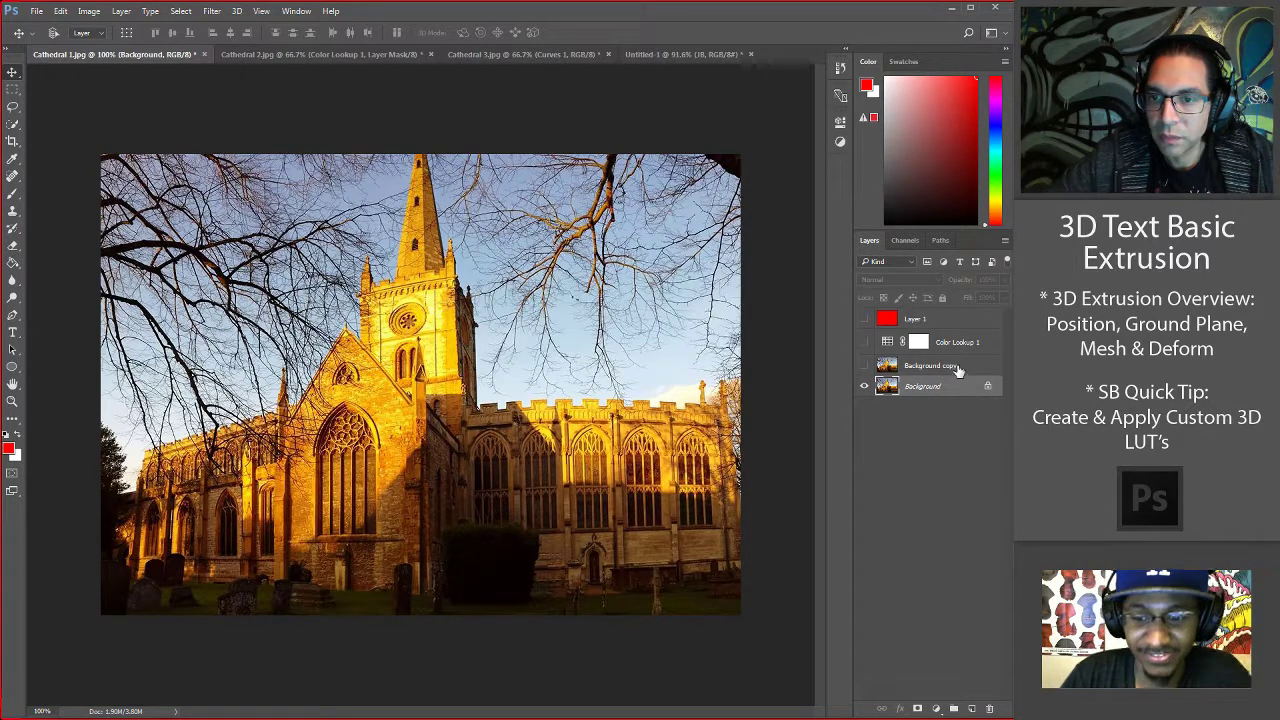
click(866, 387)
click(866, 366)
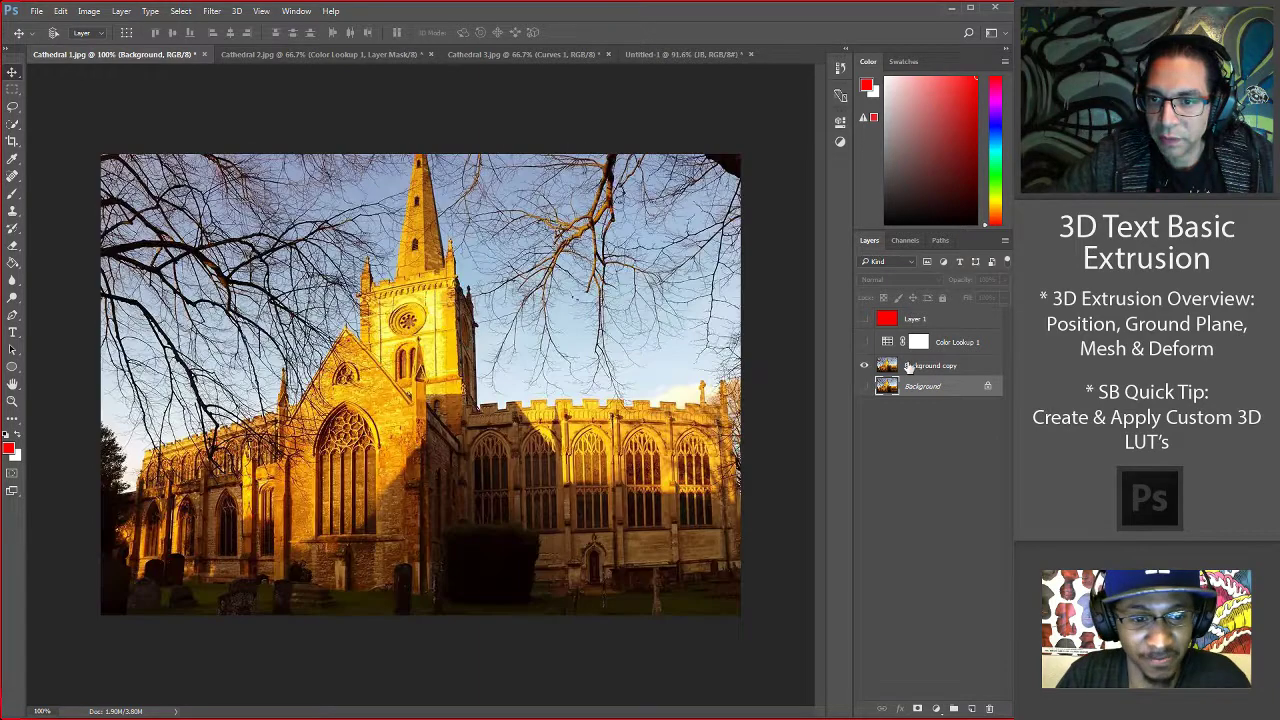
Add Color Overlay, Gradient Overlay and Pattern Overlay effects to the Background copy layer.
double_click(969, 368)
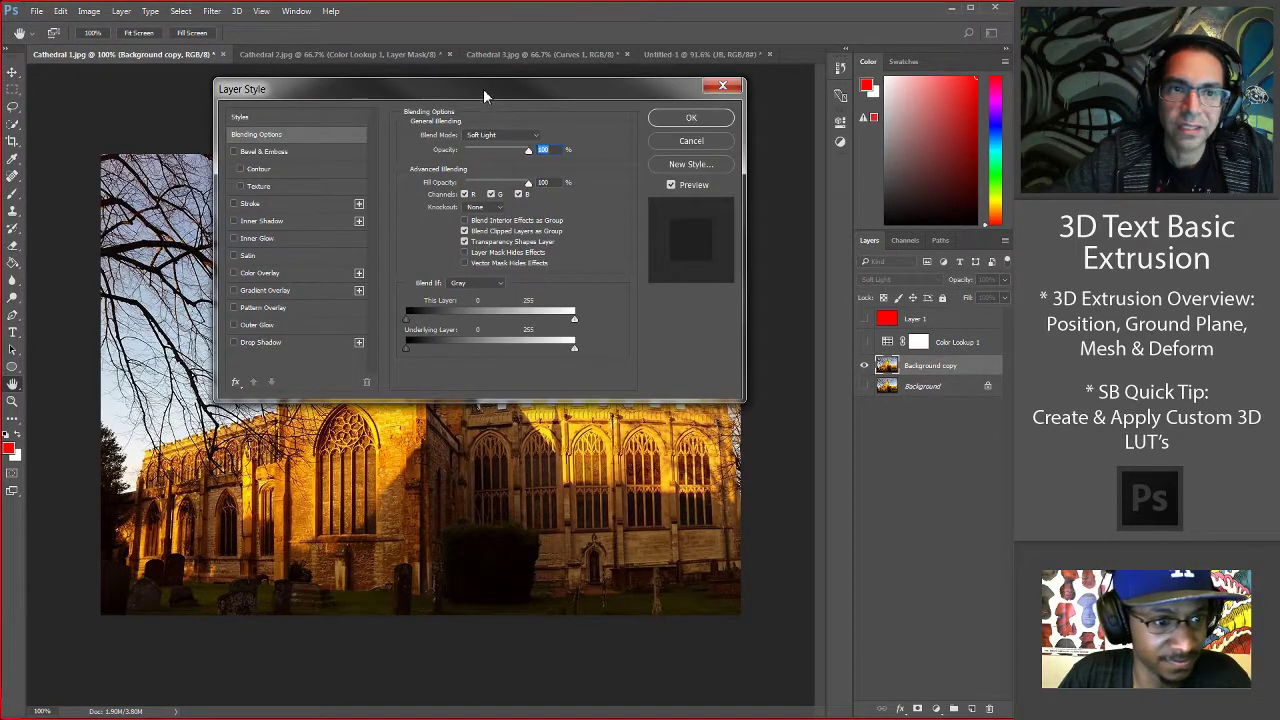
drag(483, 89, 430, 92)
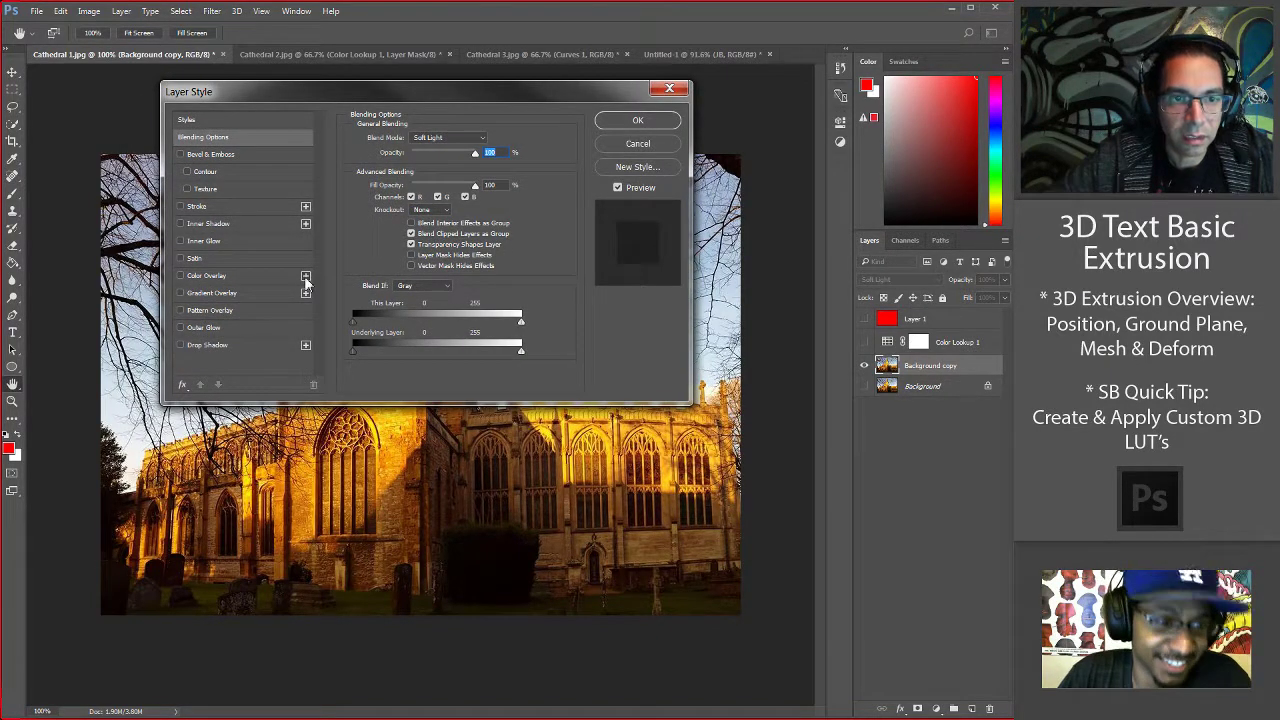
click(181, 276)
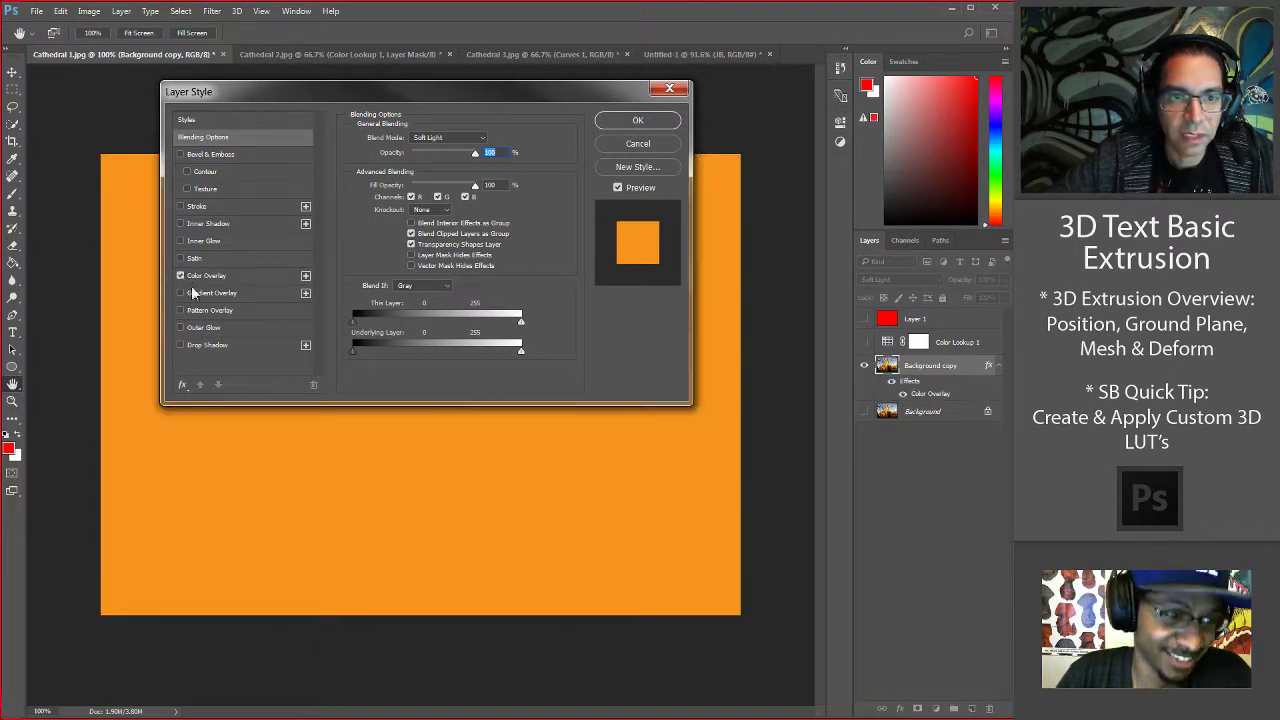
click(181, 293)
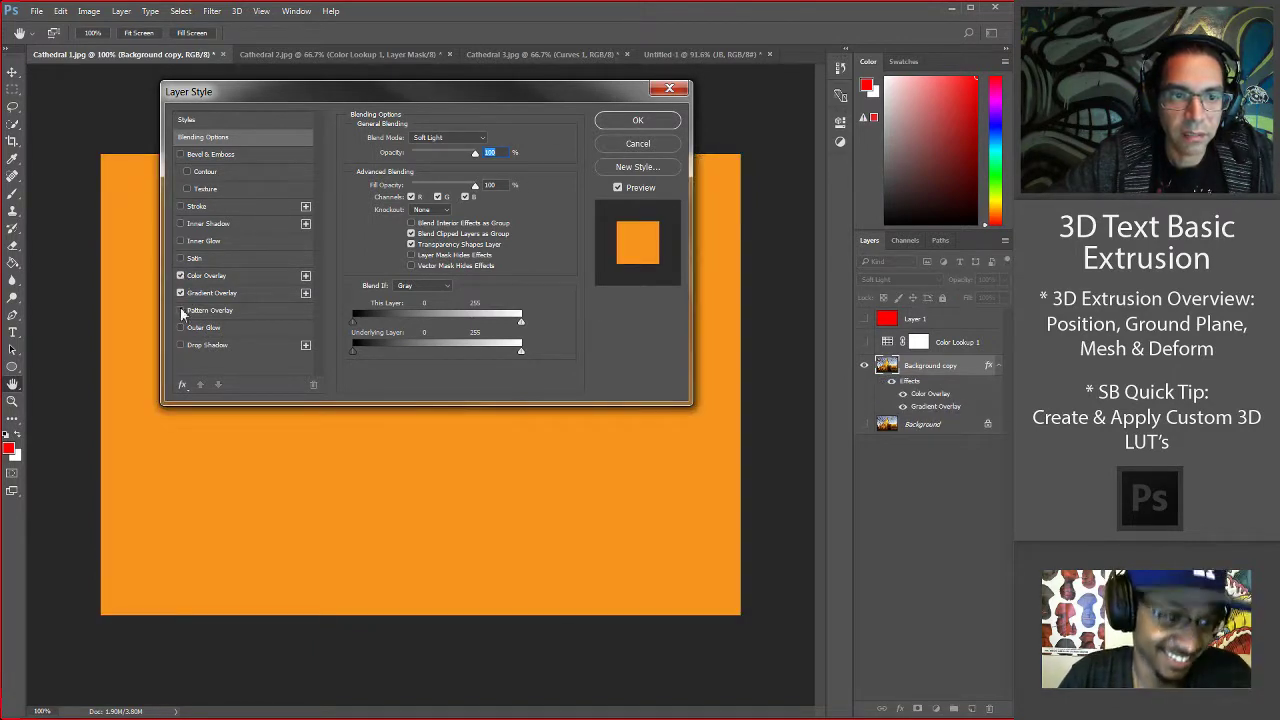
click(181, 311)
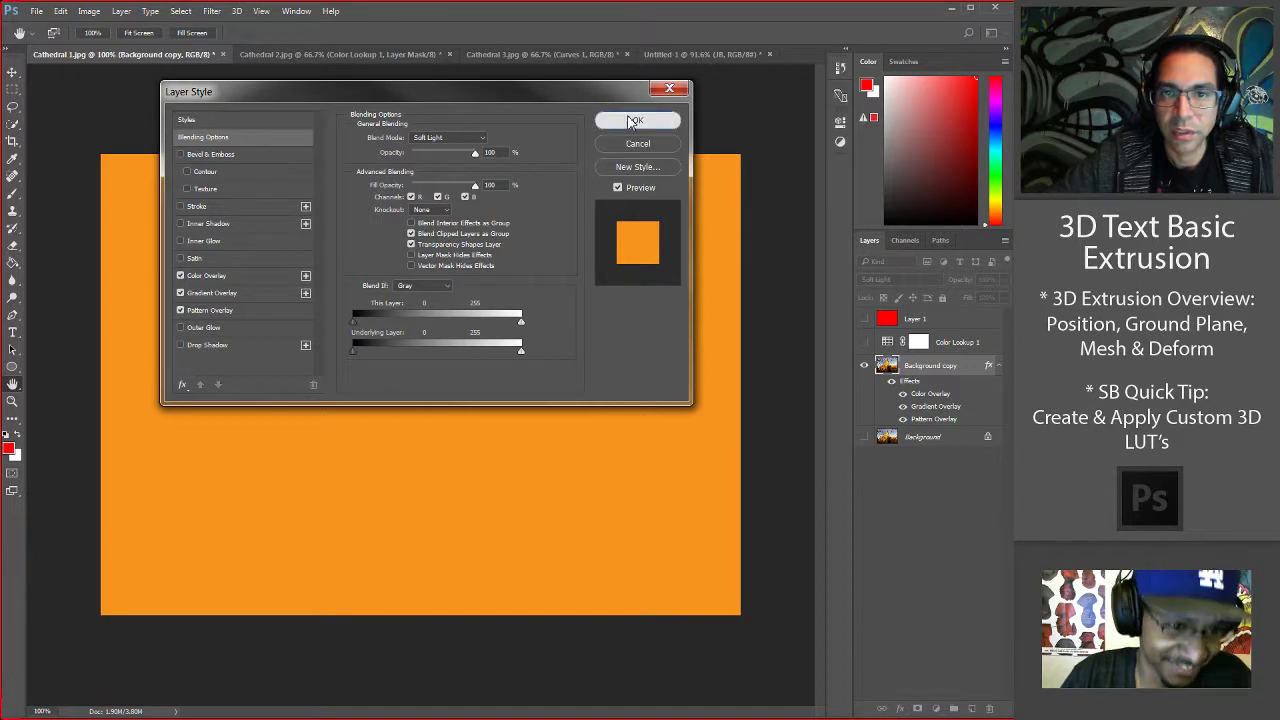
click(636, 121)
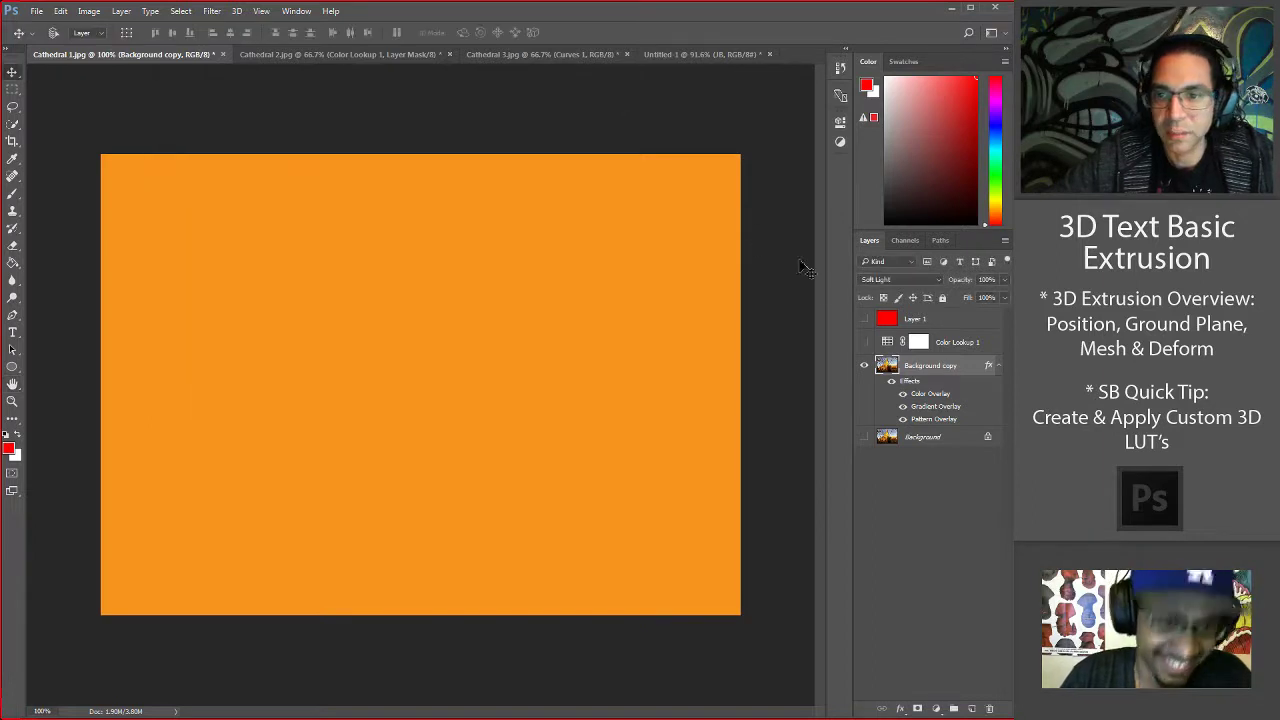
Review the preset layer styles without applying one, and delete all effects from the Background copy layer.
double_click(933, 385)
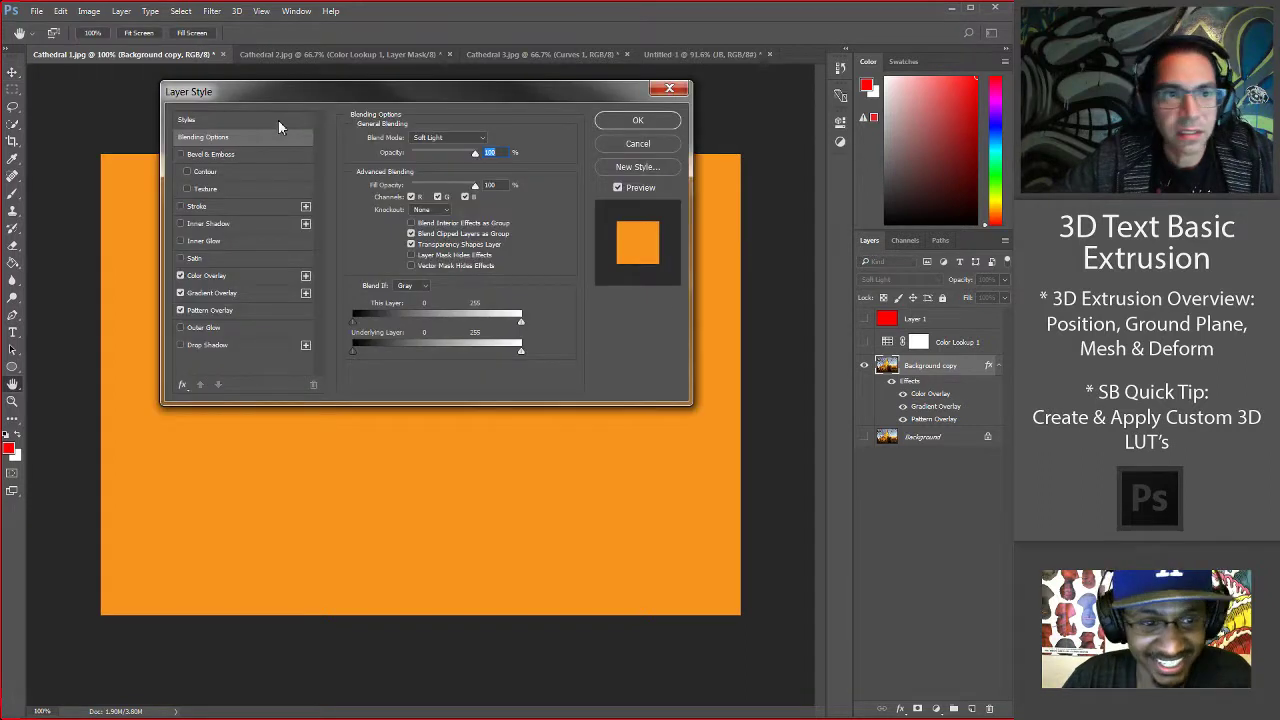
click(270, 120)
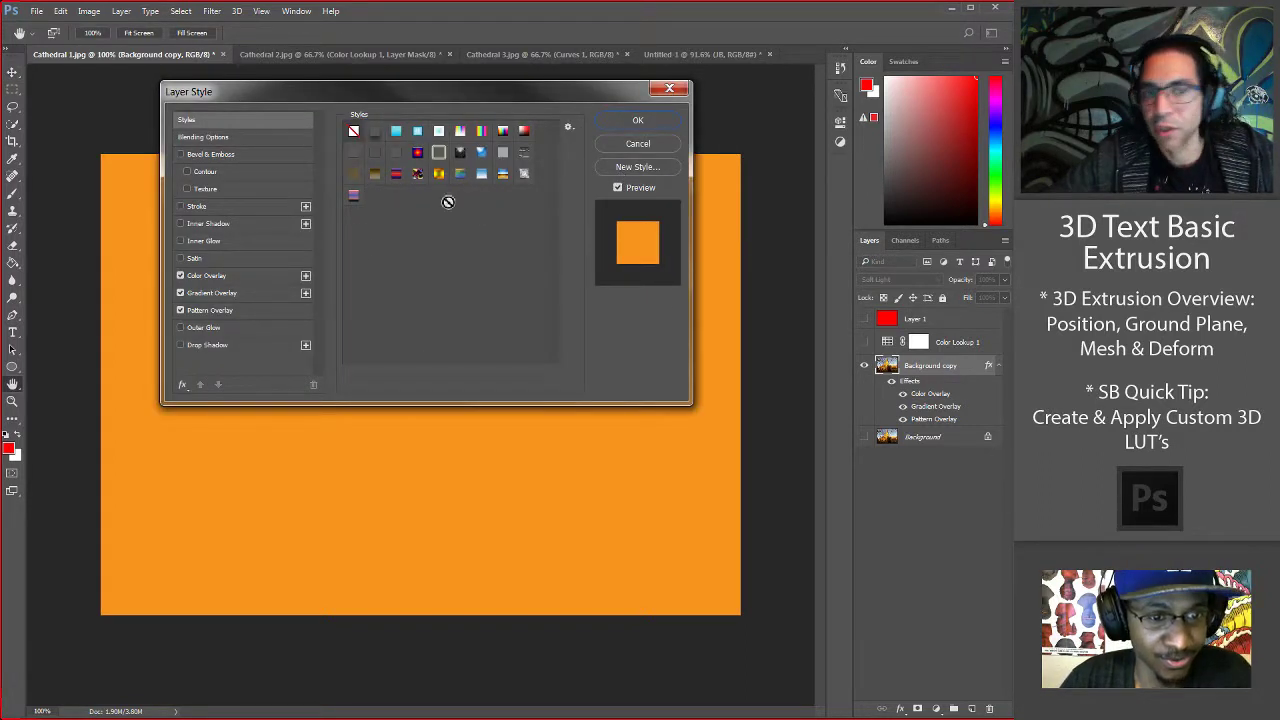
click(628, 145)
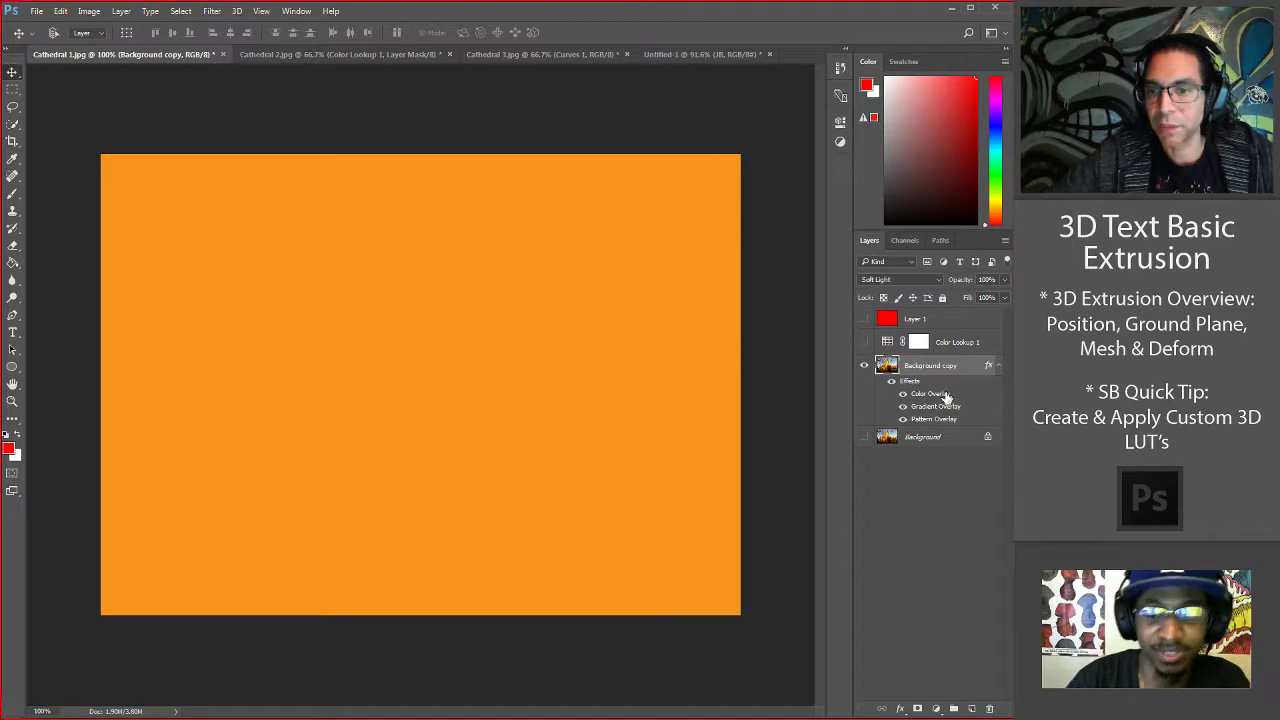
drag(946, 387, 992, 710)
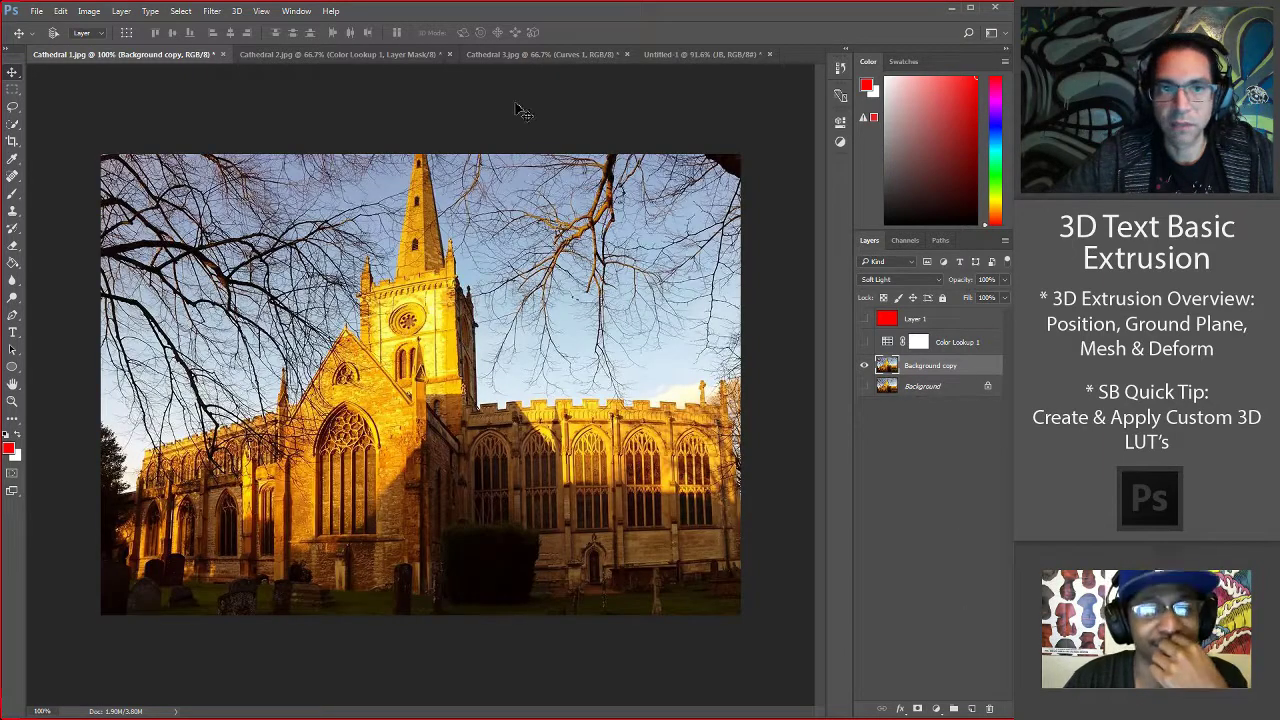
Look at Cathedral 3.jpg, return to the Untitled-1 document and start rendering the 3D JB text.
click(507, 53)
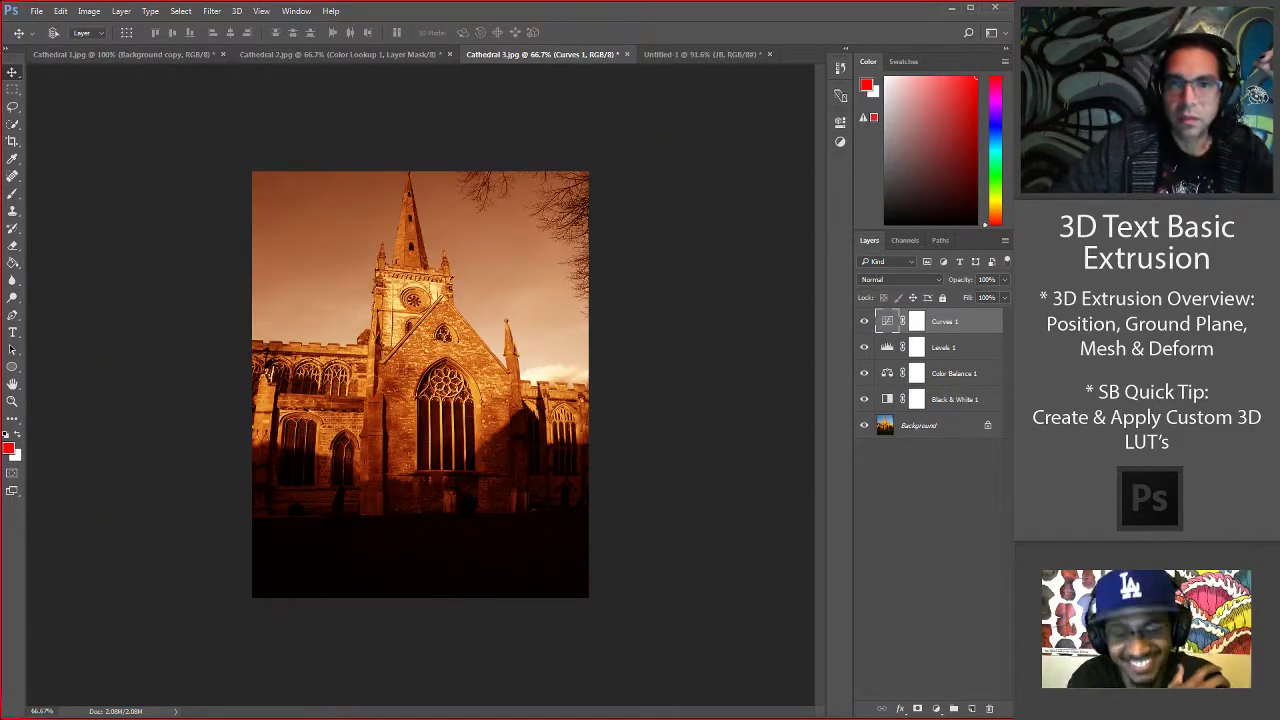
click(686, 54)
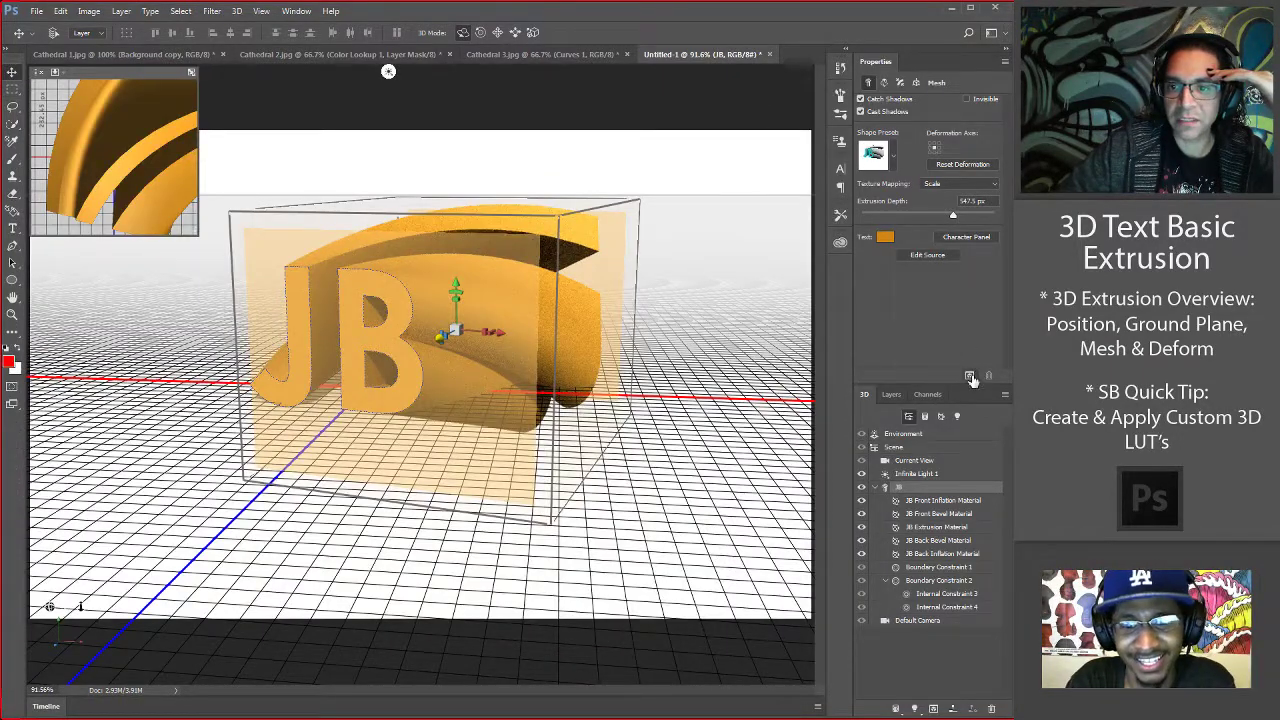
click(970, 377)
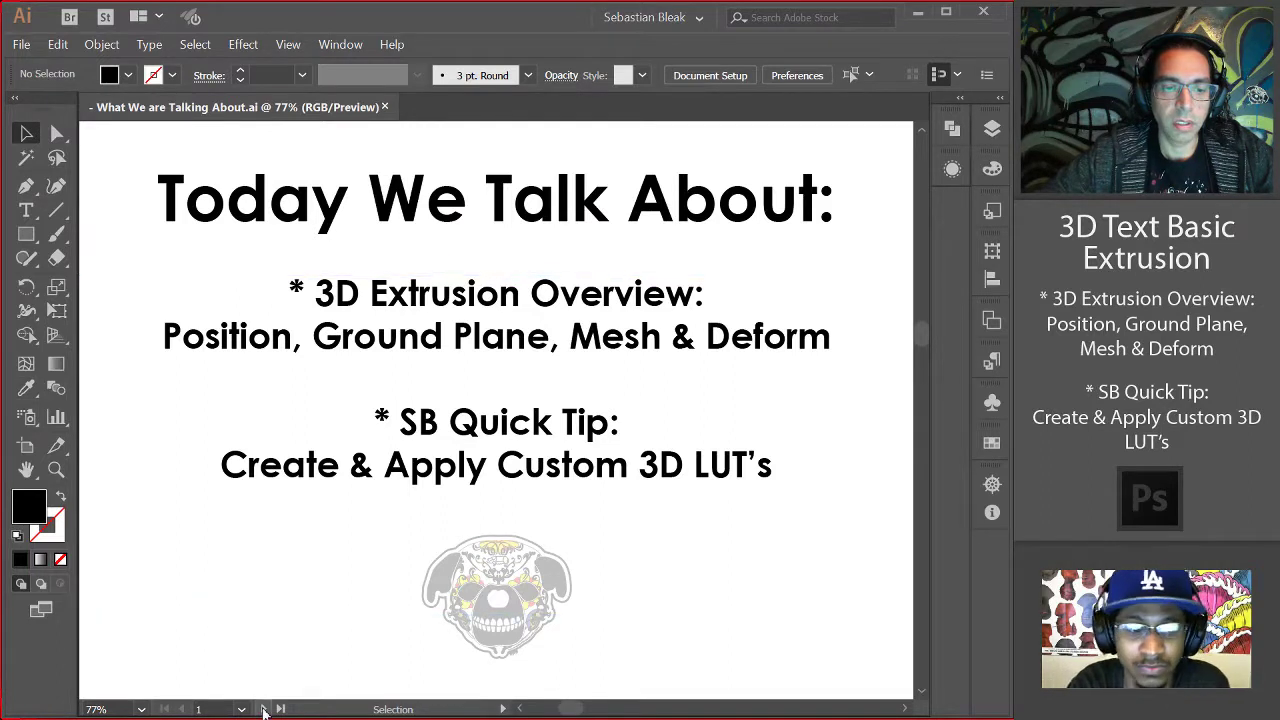
Switch to Illustrator, show artboard 2 and look through the installed and additional apps in Creative Cloud.
click(264, 709)
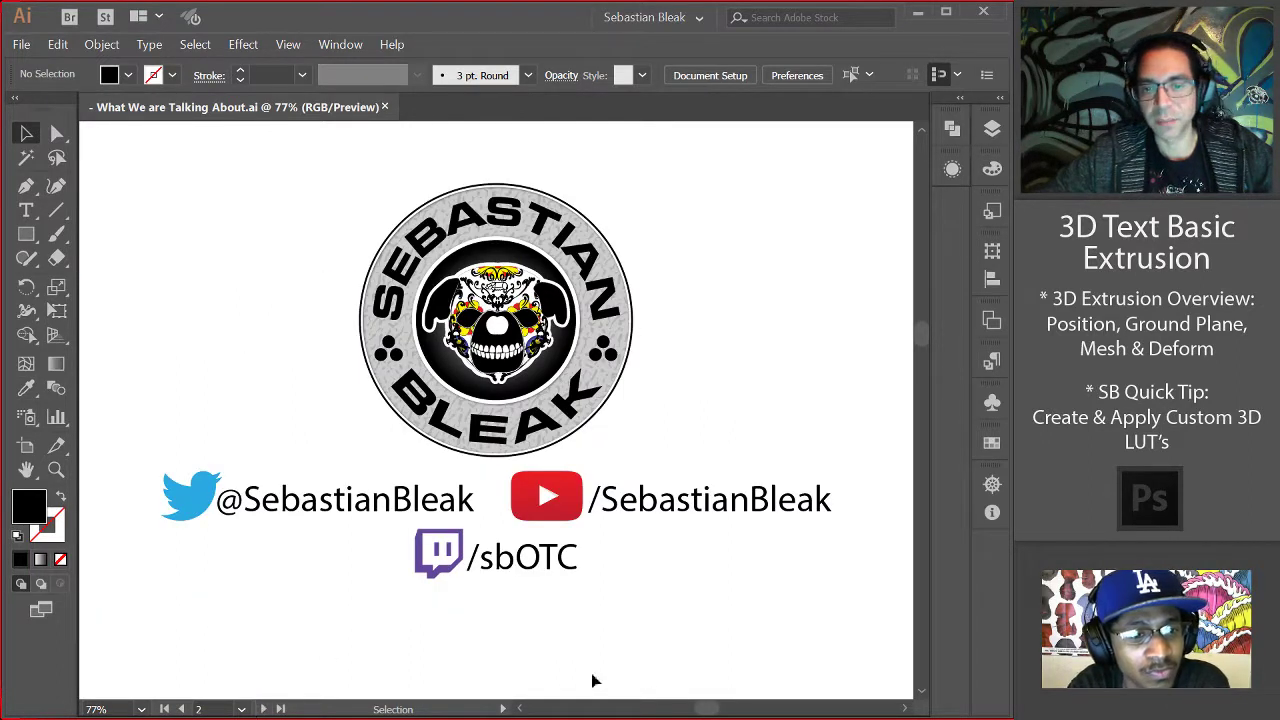
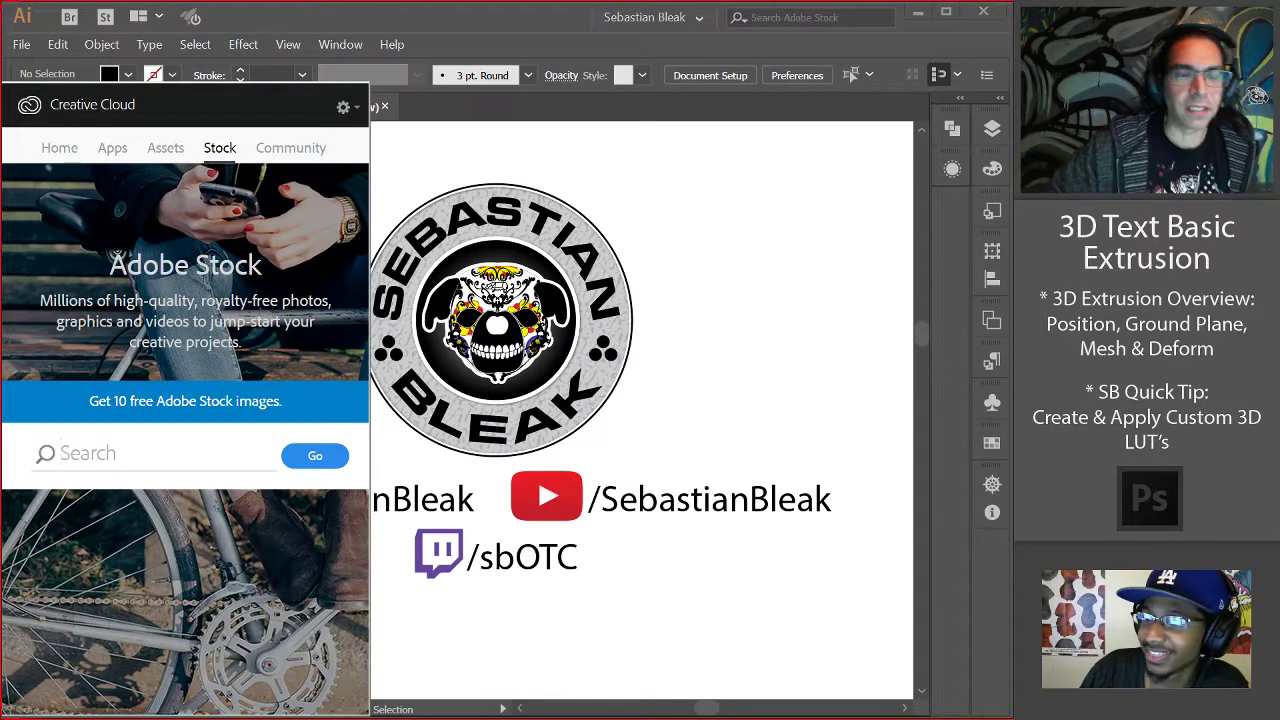
click(110, 148)
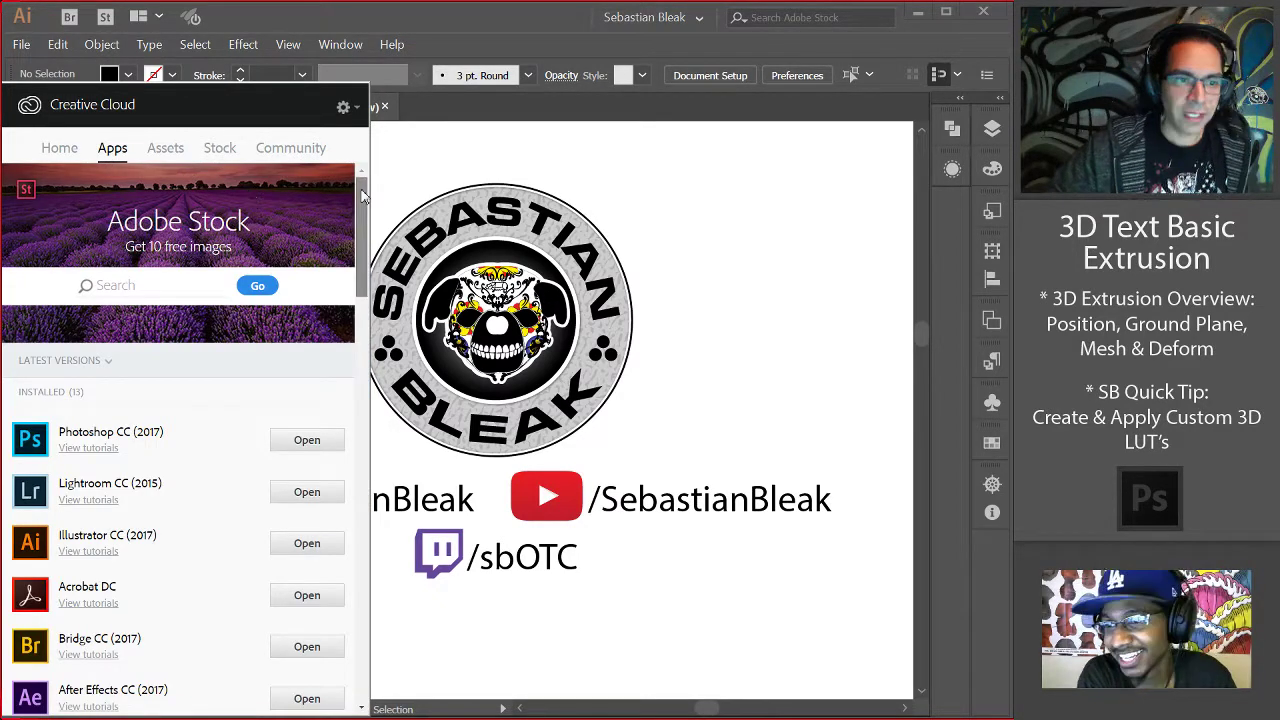
drag(362, 191, 361, 248)
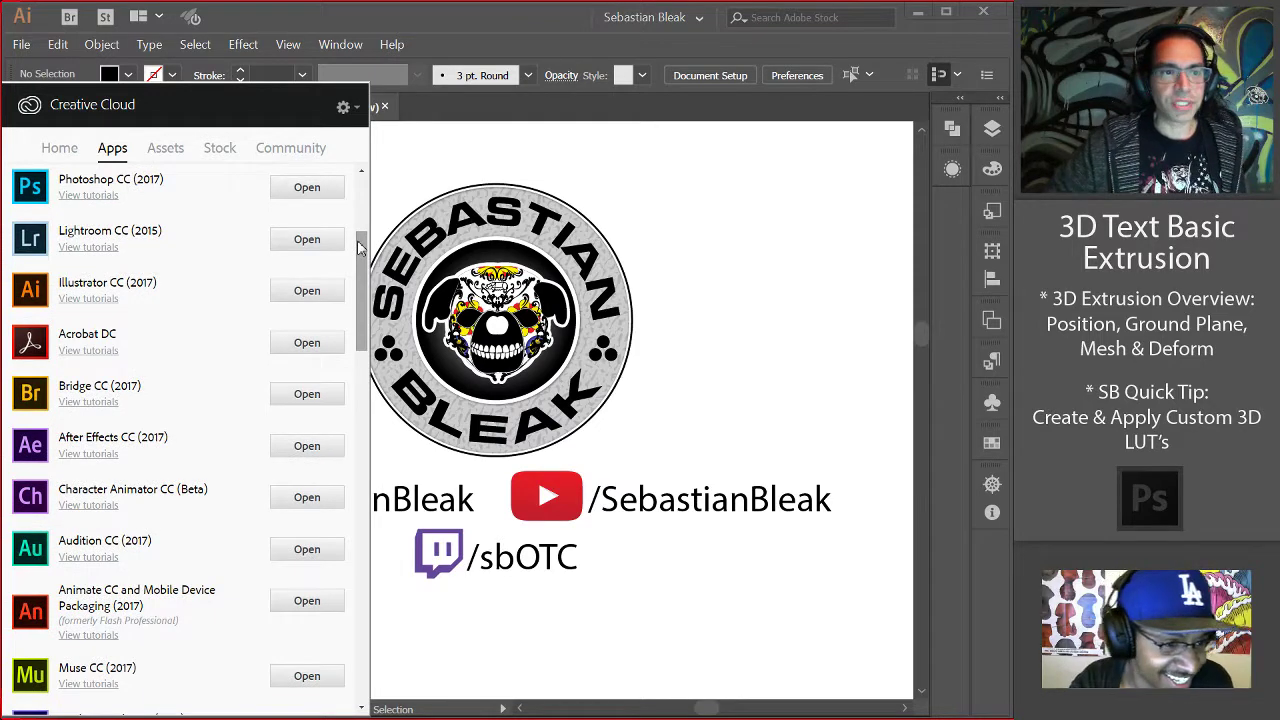
drag(361, 248, 362, 268)
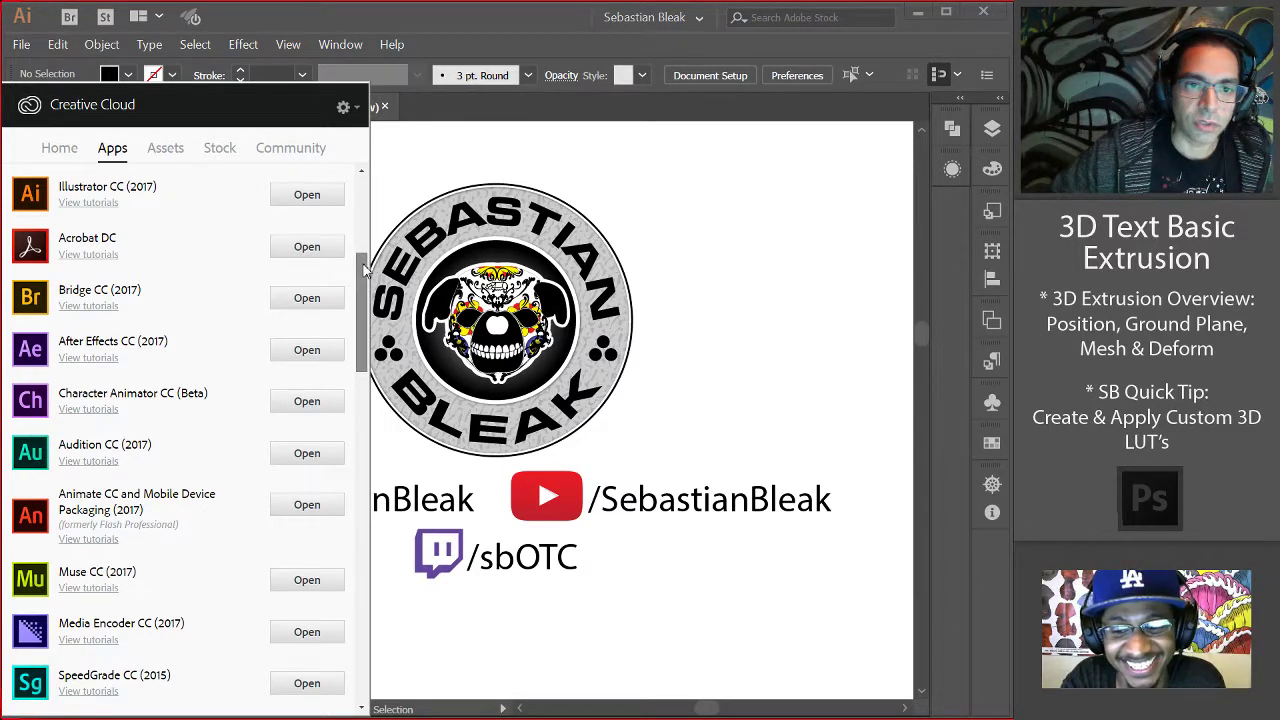
scroll(365, 268, up, 1)
drag(365, 268, 346, 323)
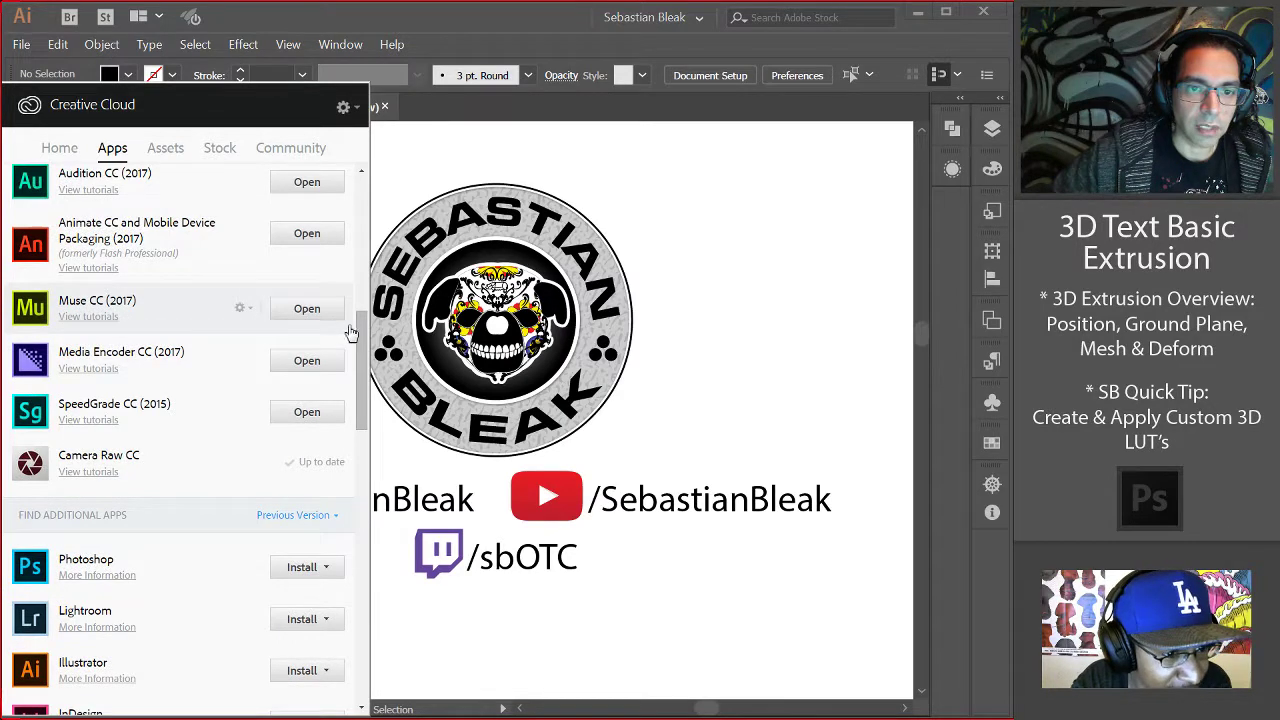
drag(363, 337, 359, 304)
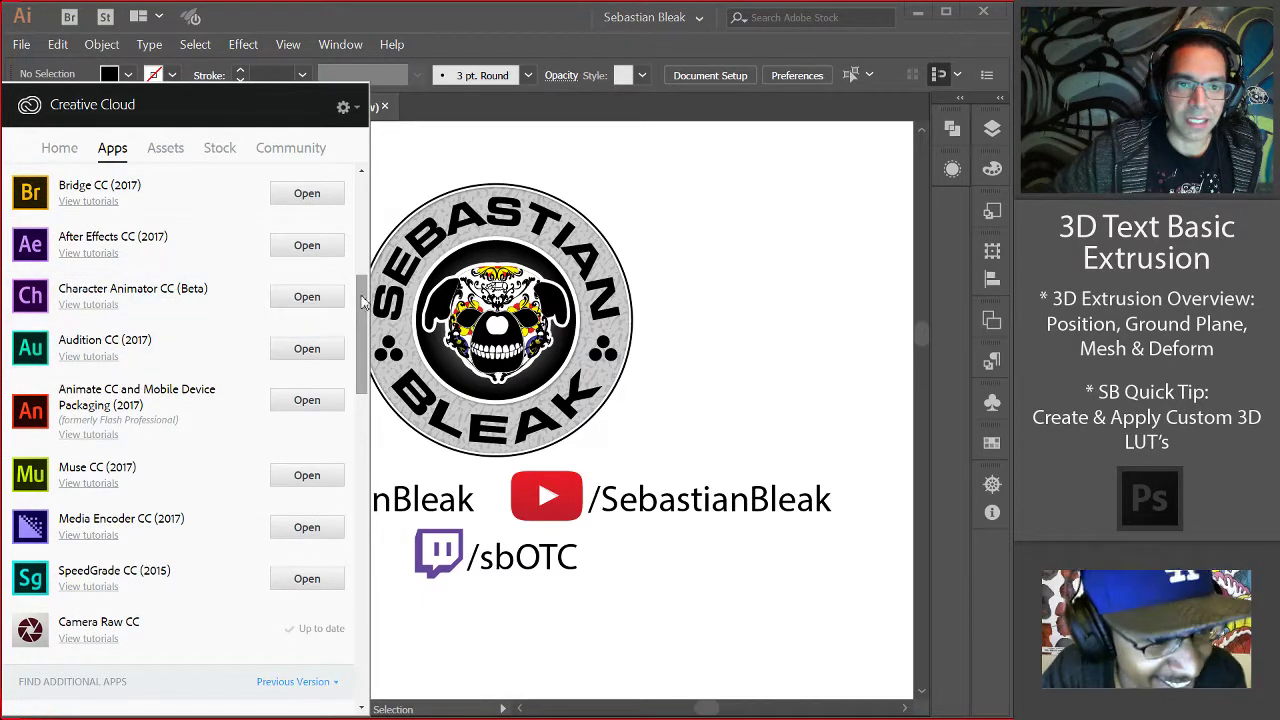
drag(366, 304, 367, 280)
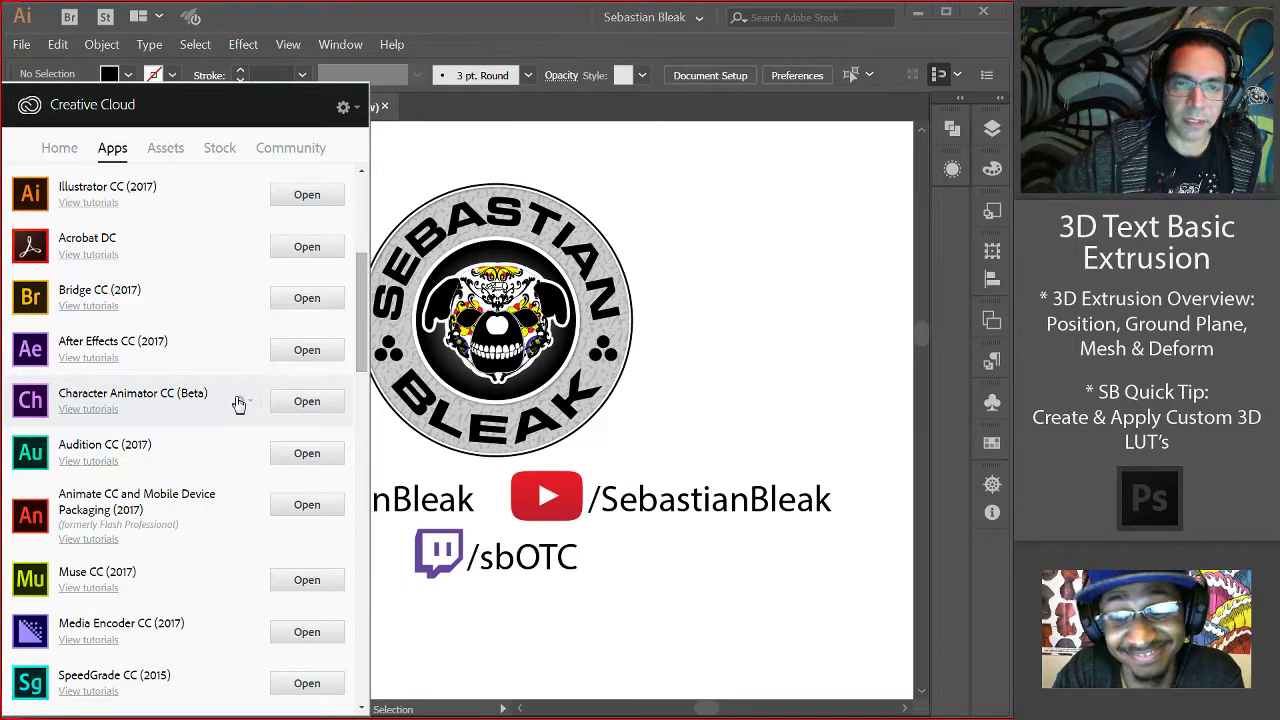
click(703, 183)
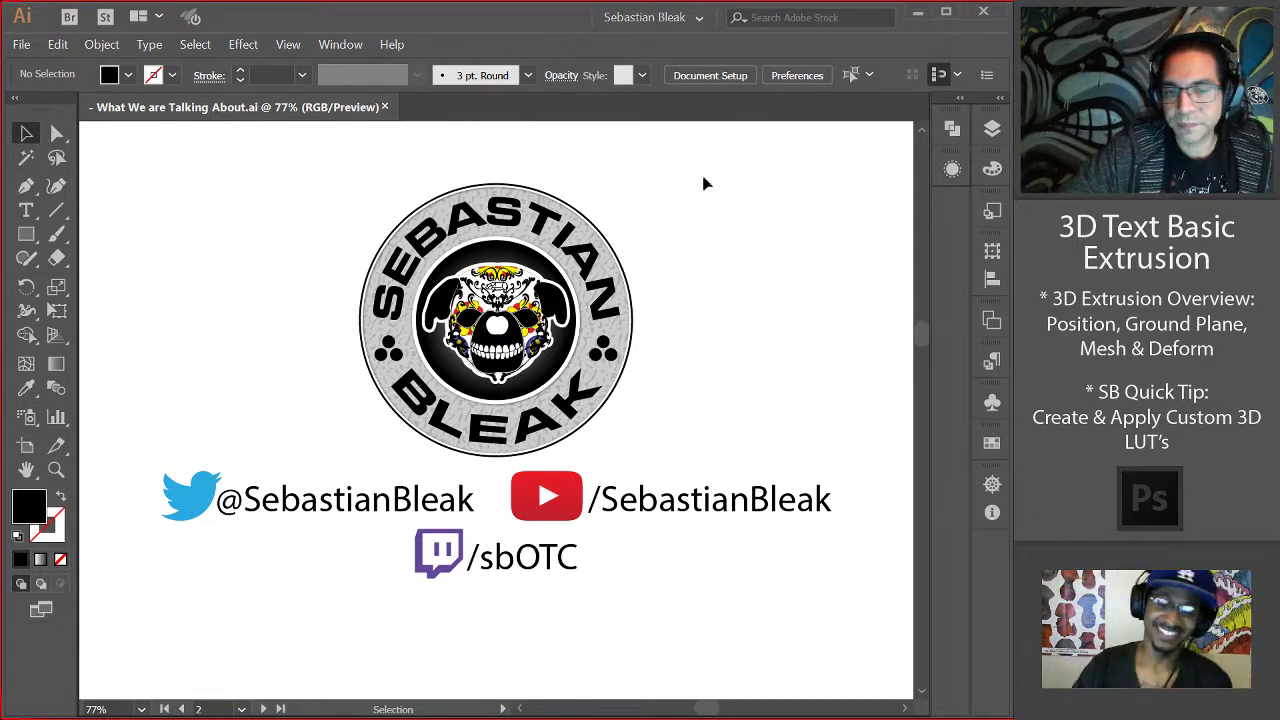
Show the contact details on artboard 3, alternating with artboard 2, and end on artboard 2.
click(264, 709)
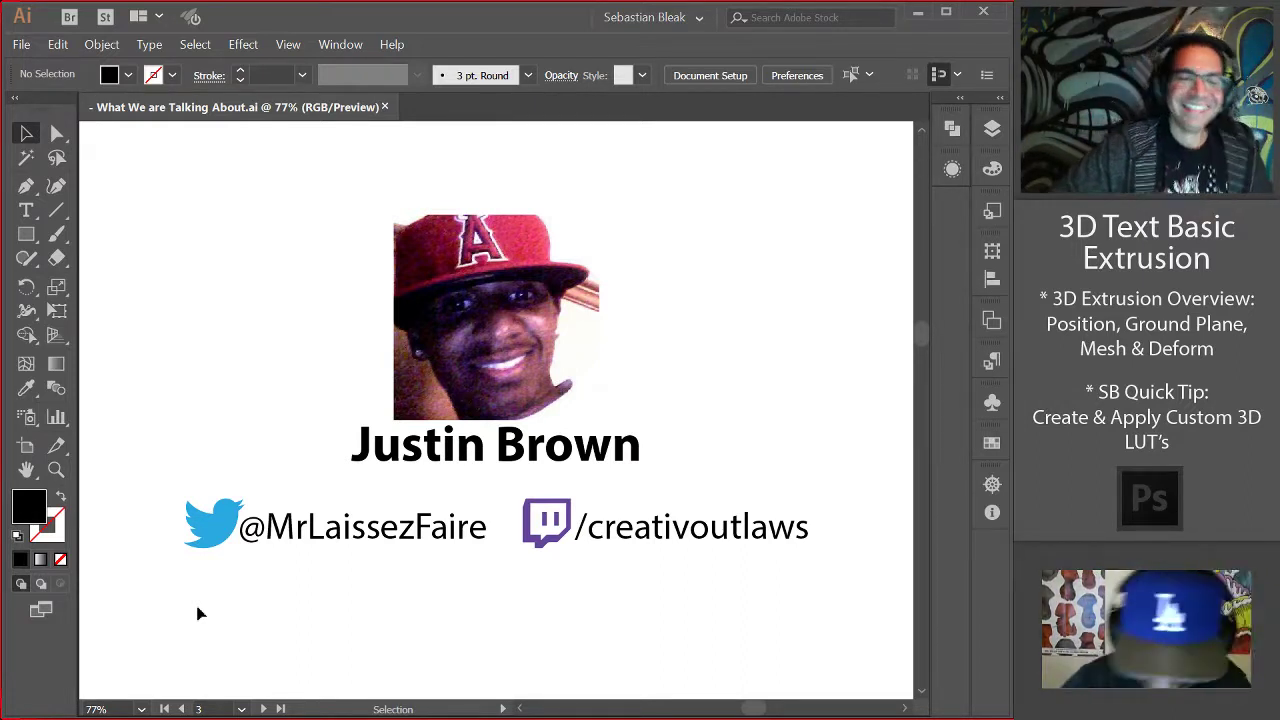
click(184, 709)
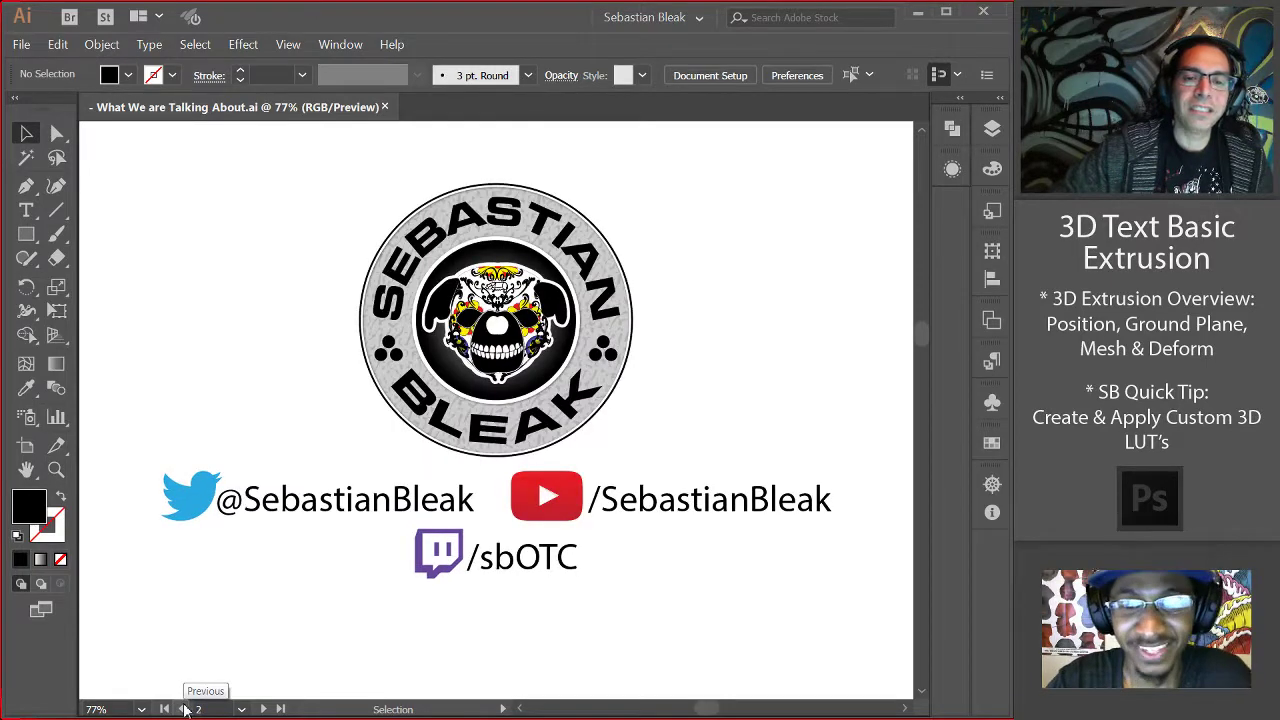
click(264, 709)
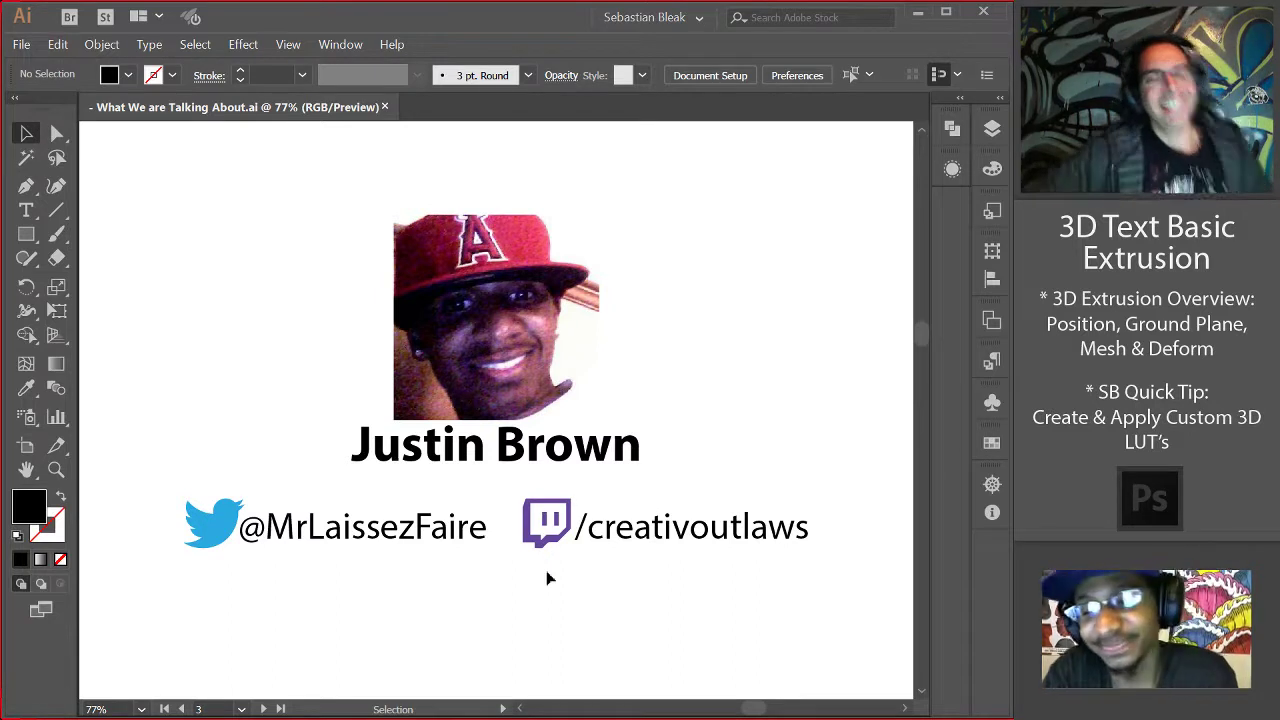
click(182, 708)
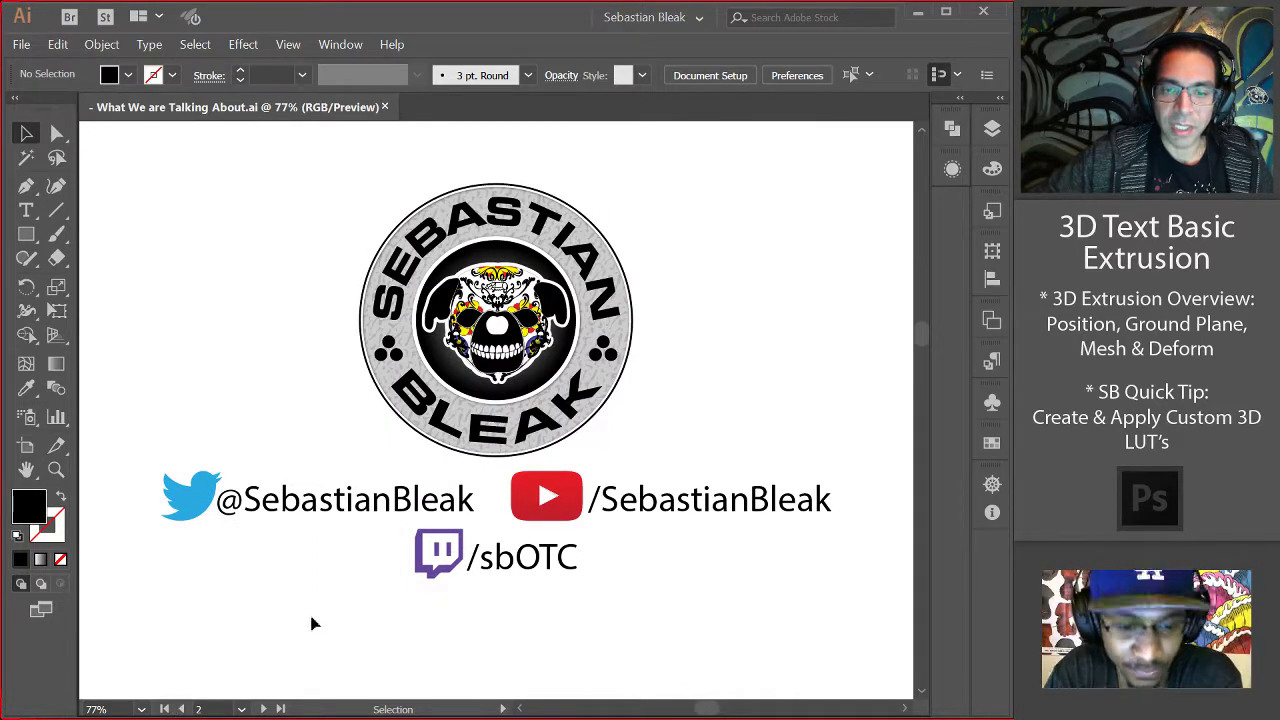